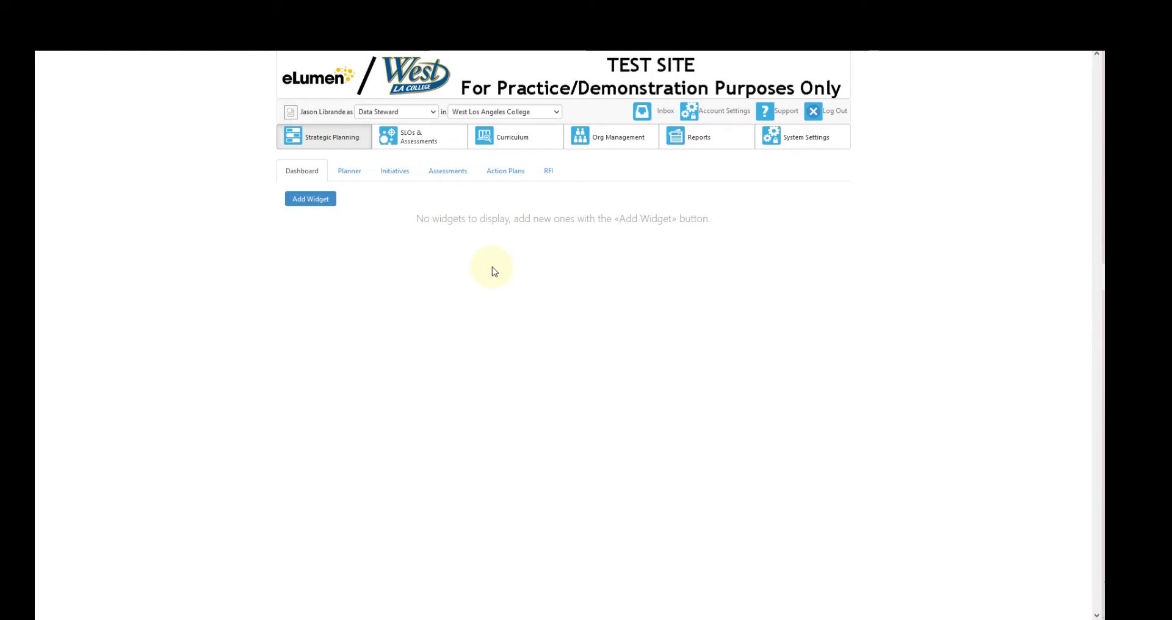
Switch the account role to Faculty in the Biology department.
click(411, 113)
click(394, 194)
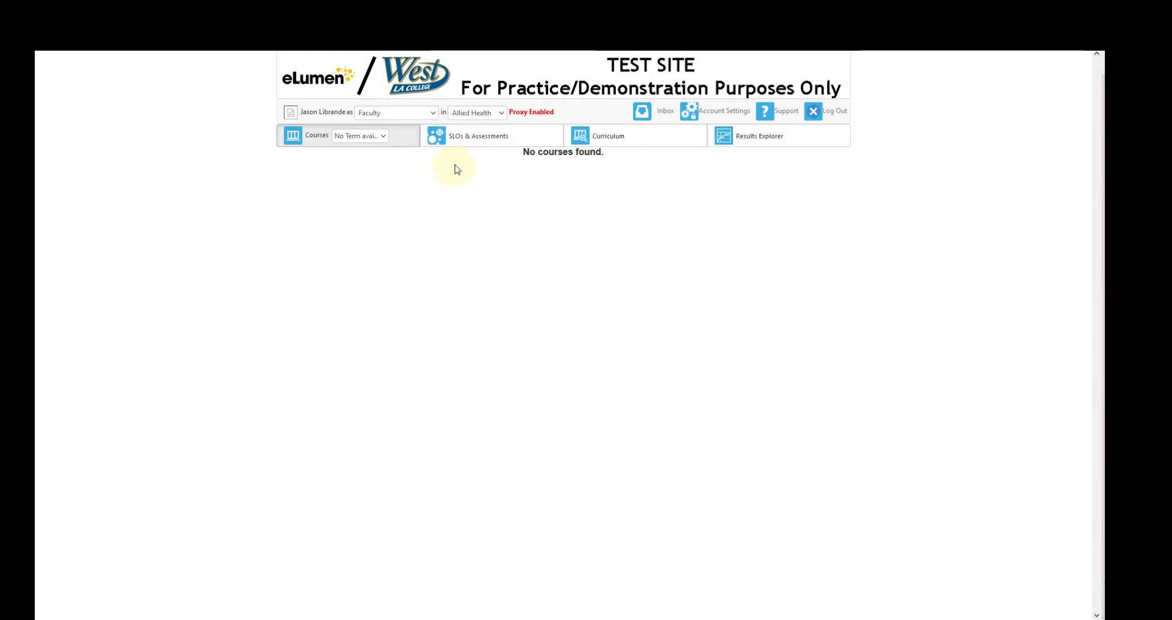
click(490, 113)
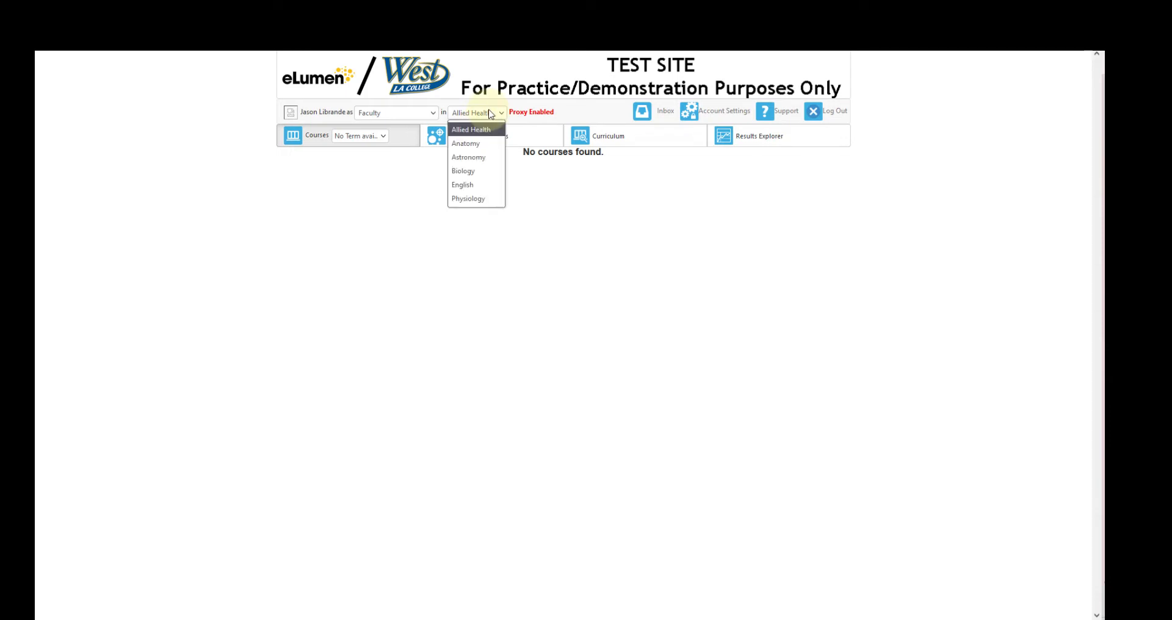
click(483, 171)
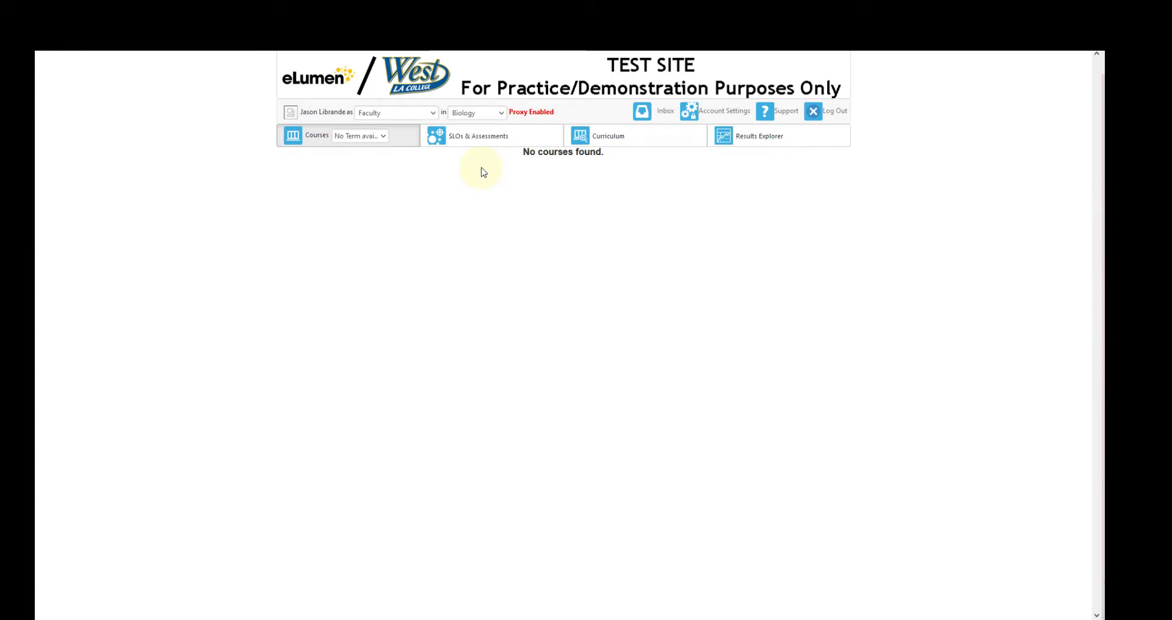
Start a new course creation workflow from the Curriculum Library.
click(602, 146)
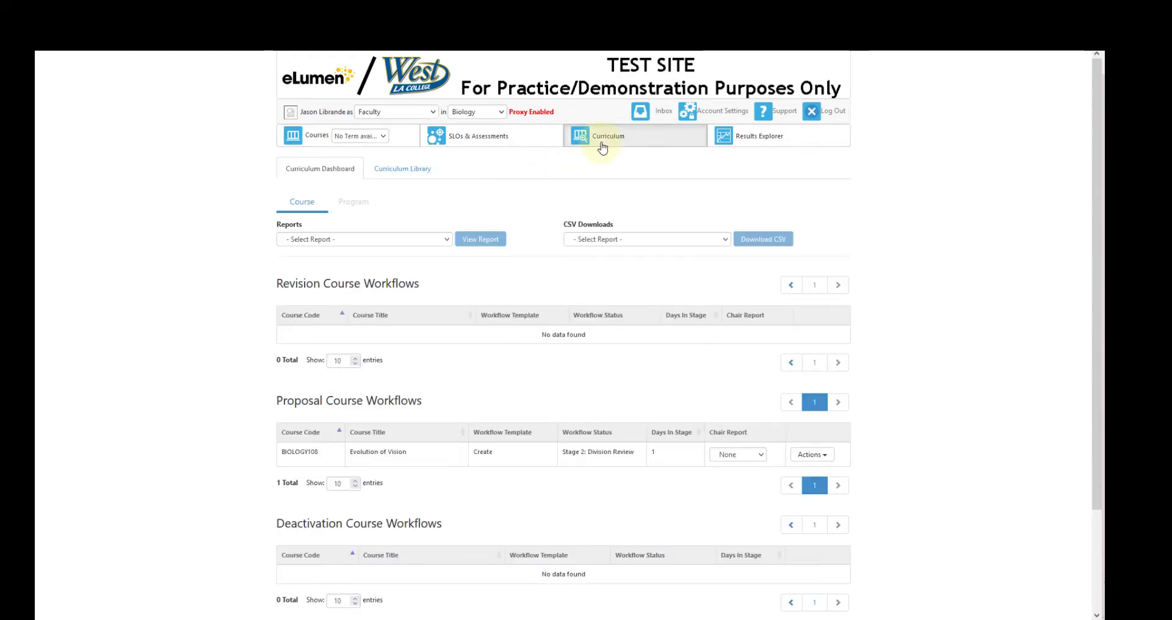
click(427, 174)
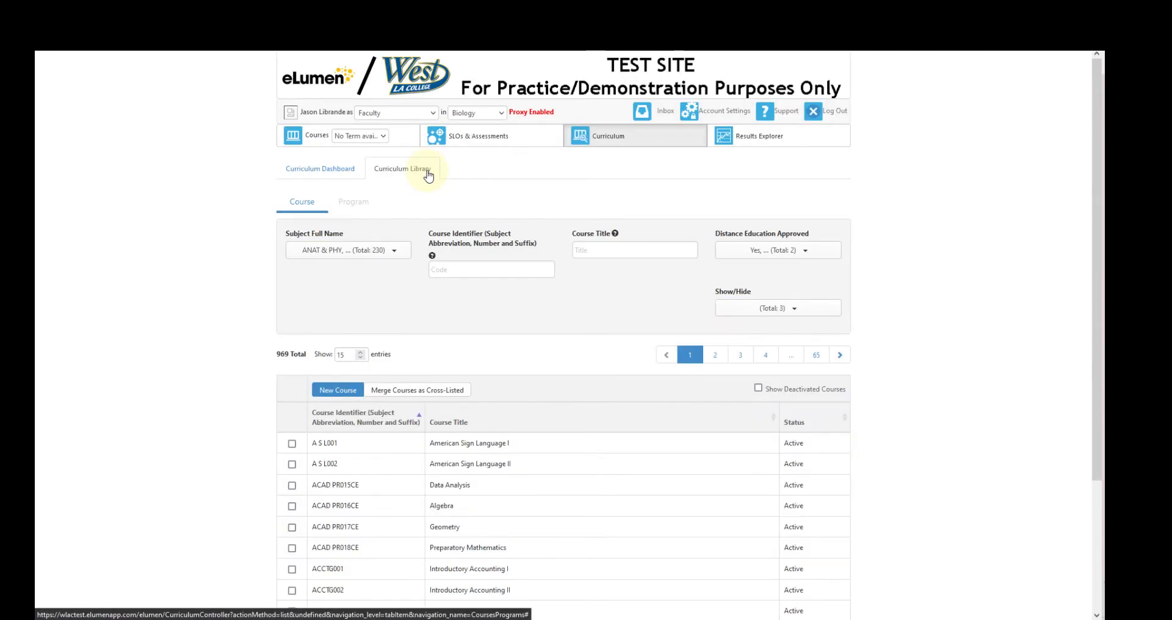
click(340, 390)
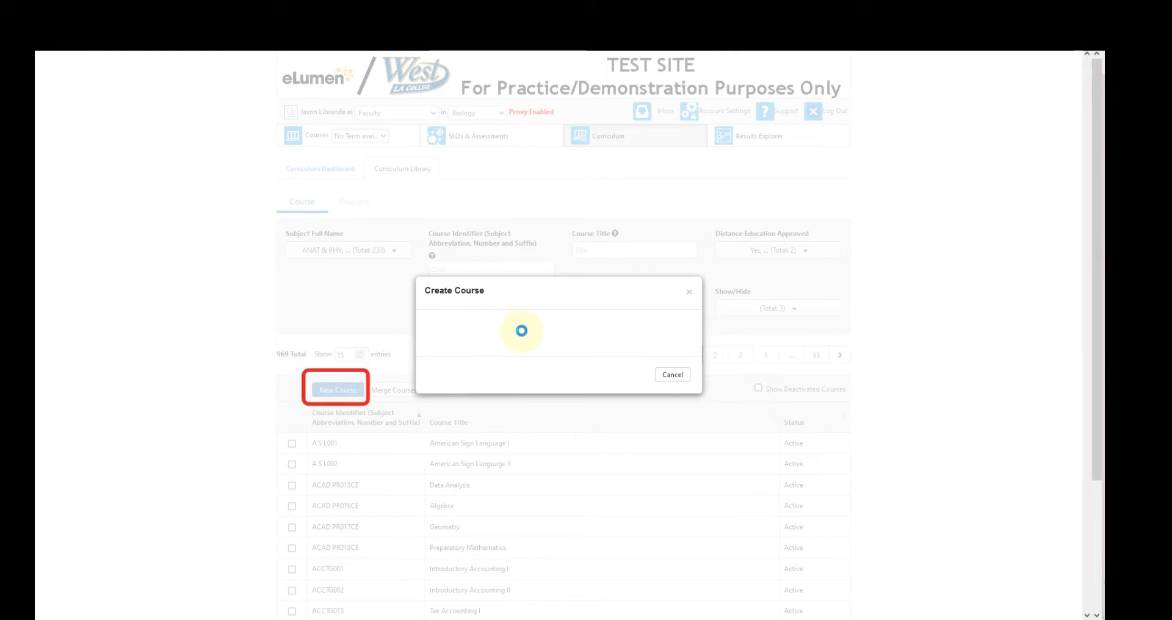
click(522, 335)
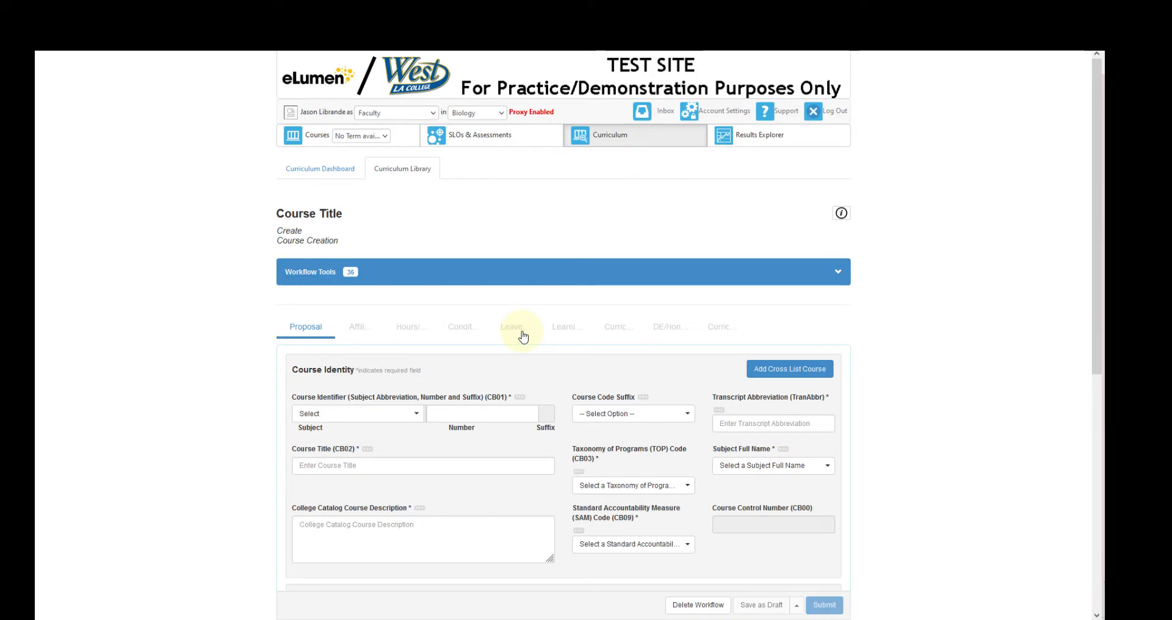
Look at the reference materials and review the Workflow Guide's required fields and internal rules for the new course.
click(840, 213)
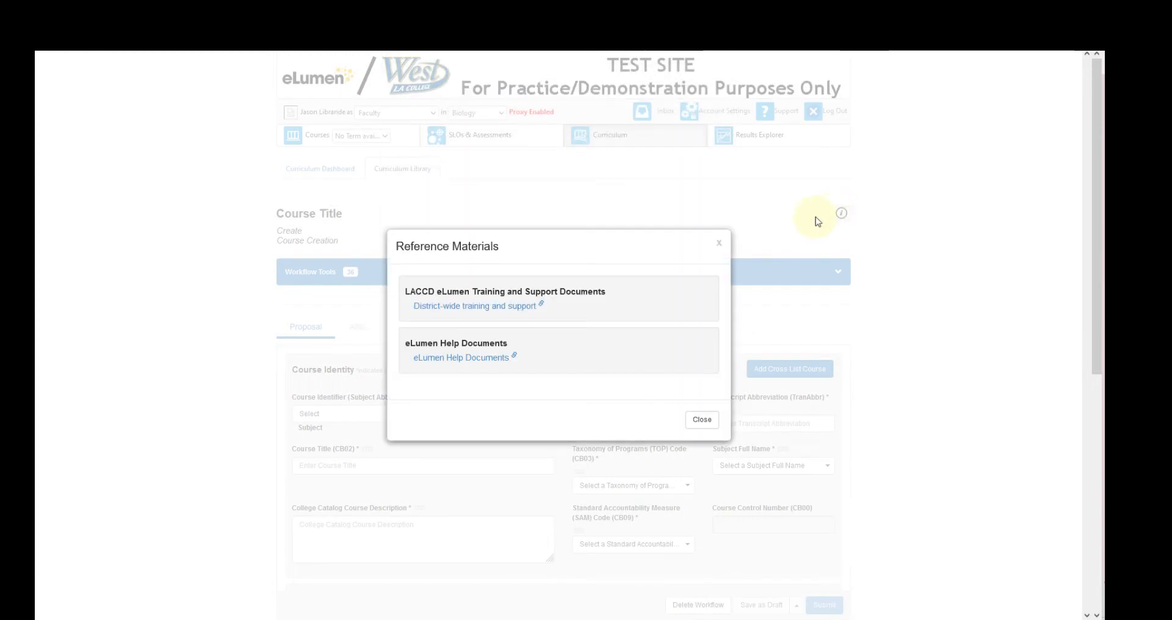
click(719, 245)
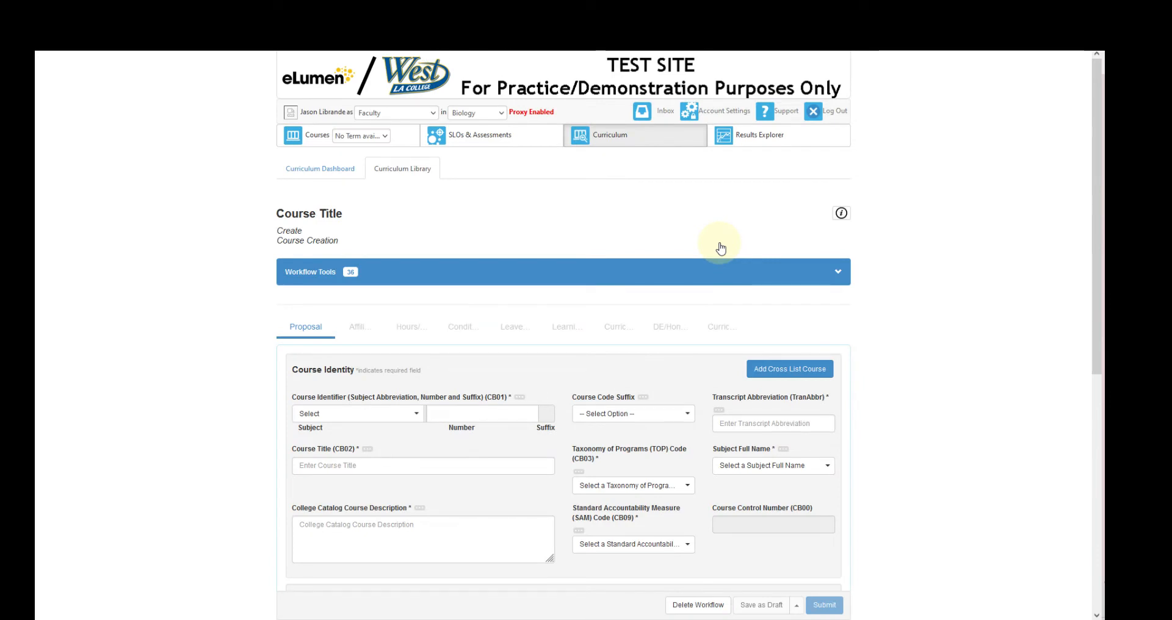
click(710, 272)
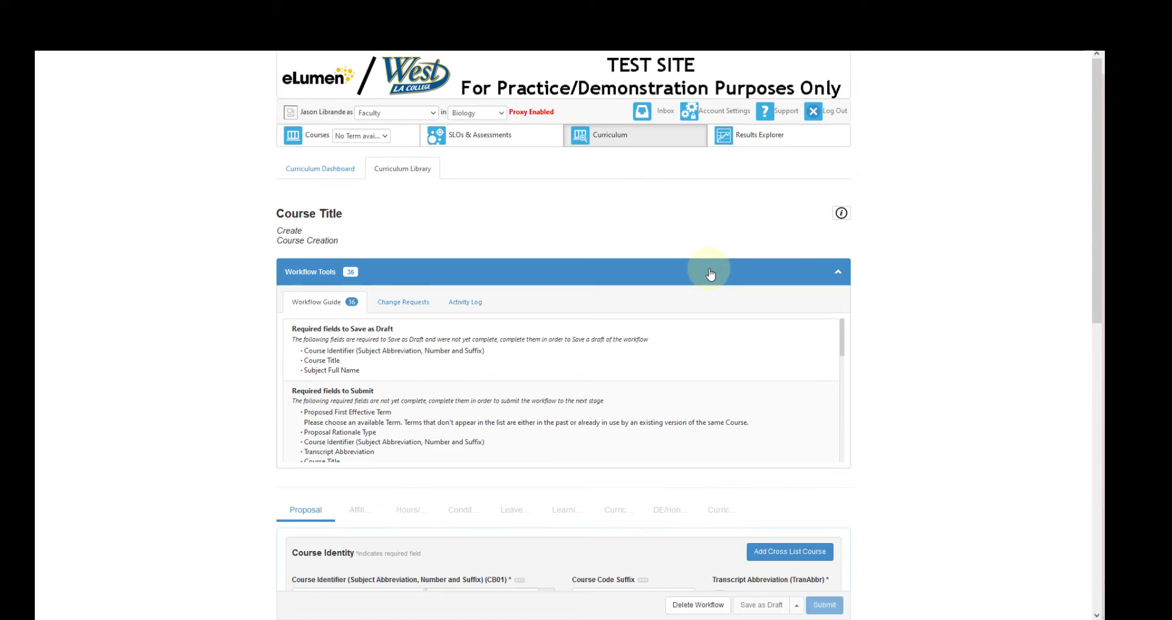
scroll(710, 273, down, 4)
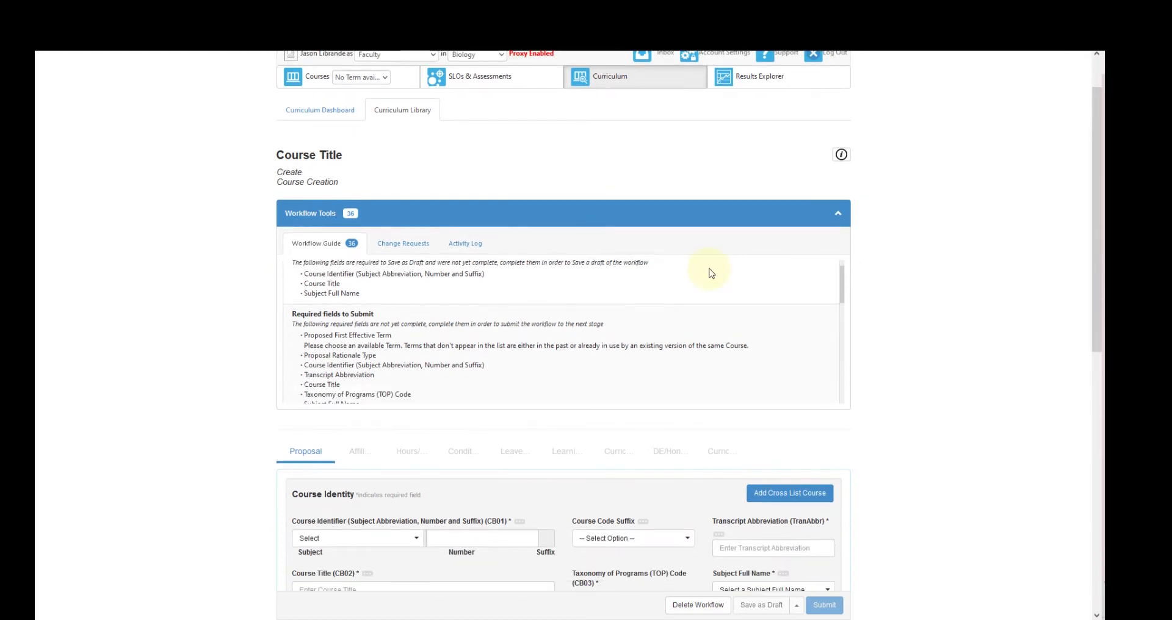
scroll(711, 273, down, 5)
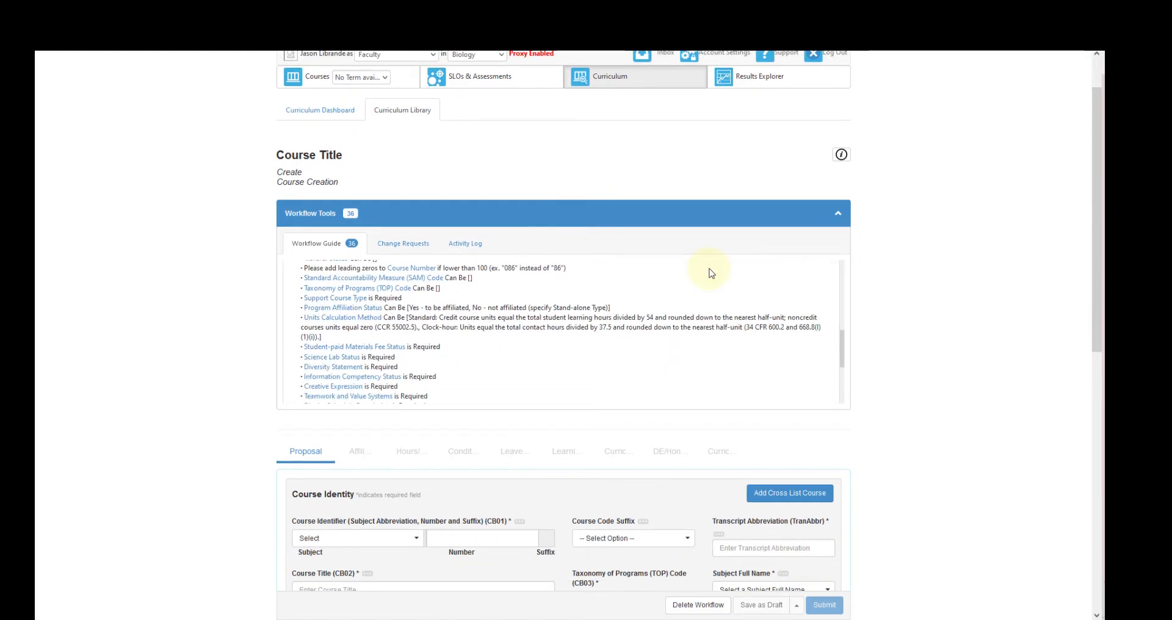
scroll(711, 273, down, 3)
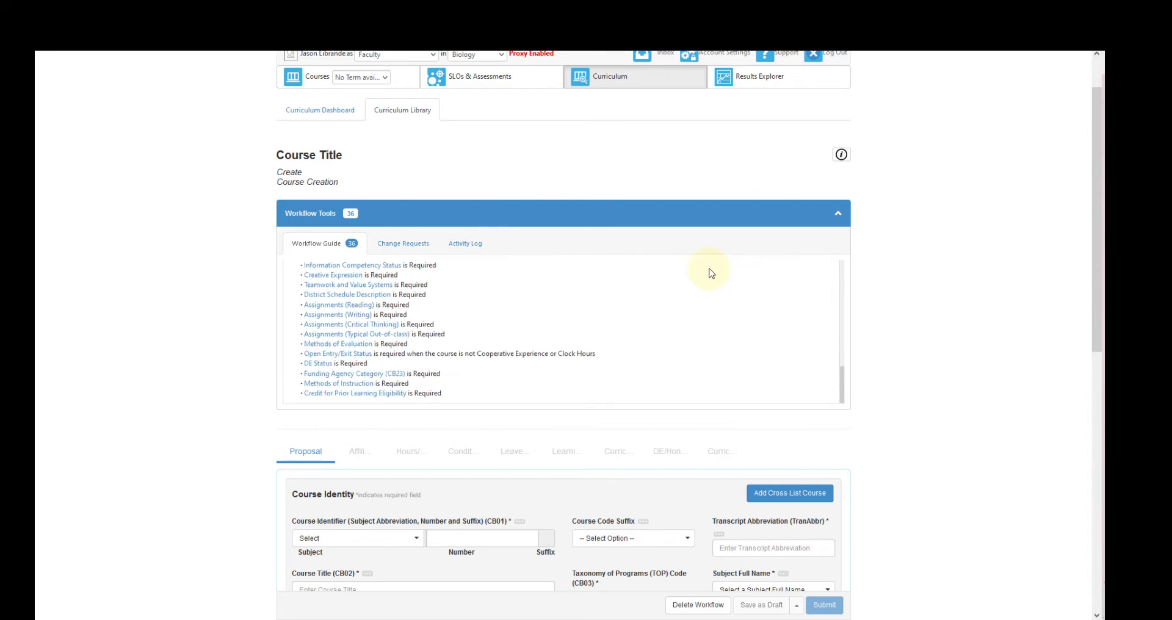
scroll(711, 272, up, 6)
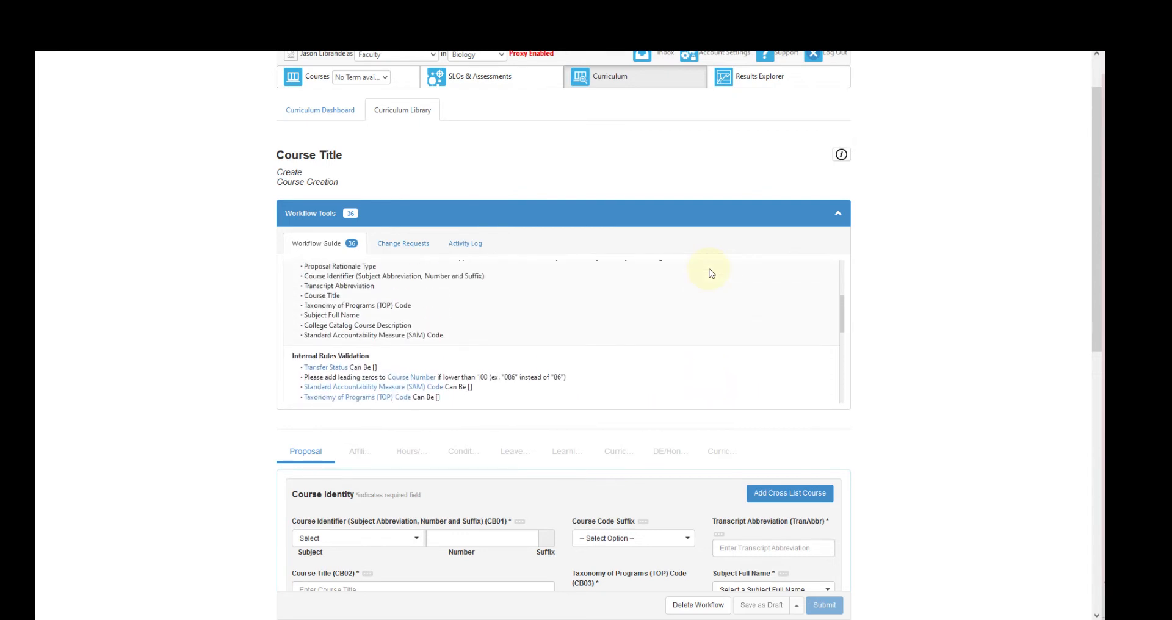
scroll(711, 273, up, 3)
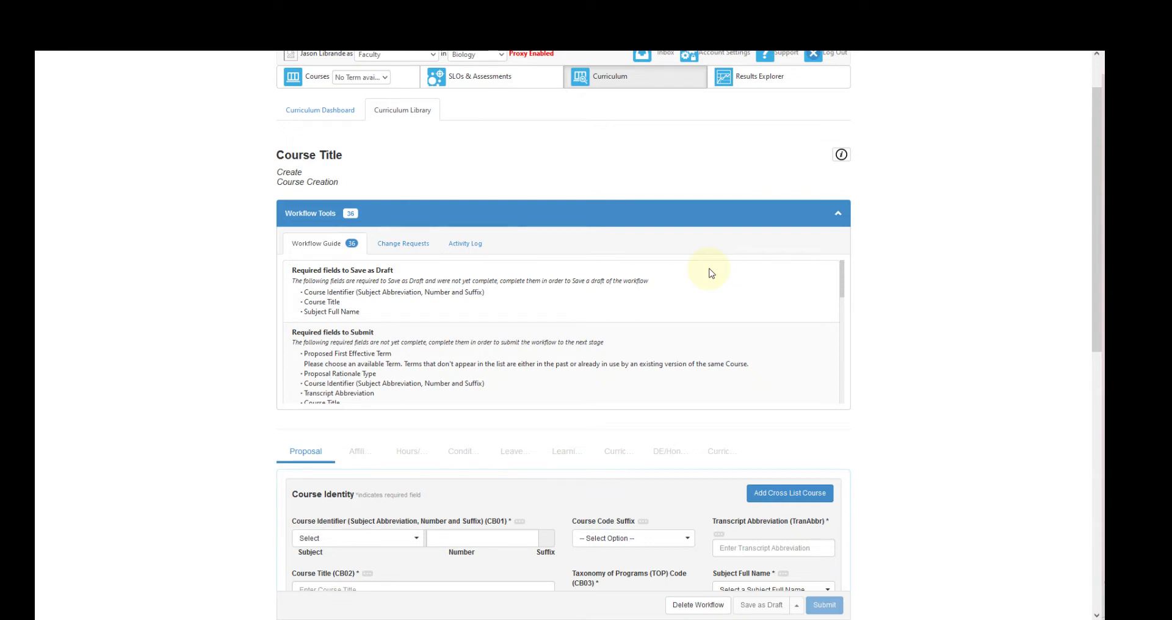
Set the course's subject full name to Biology and its course number to 108.
scroll(929, 329, down, 4)
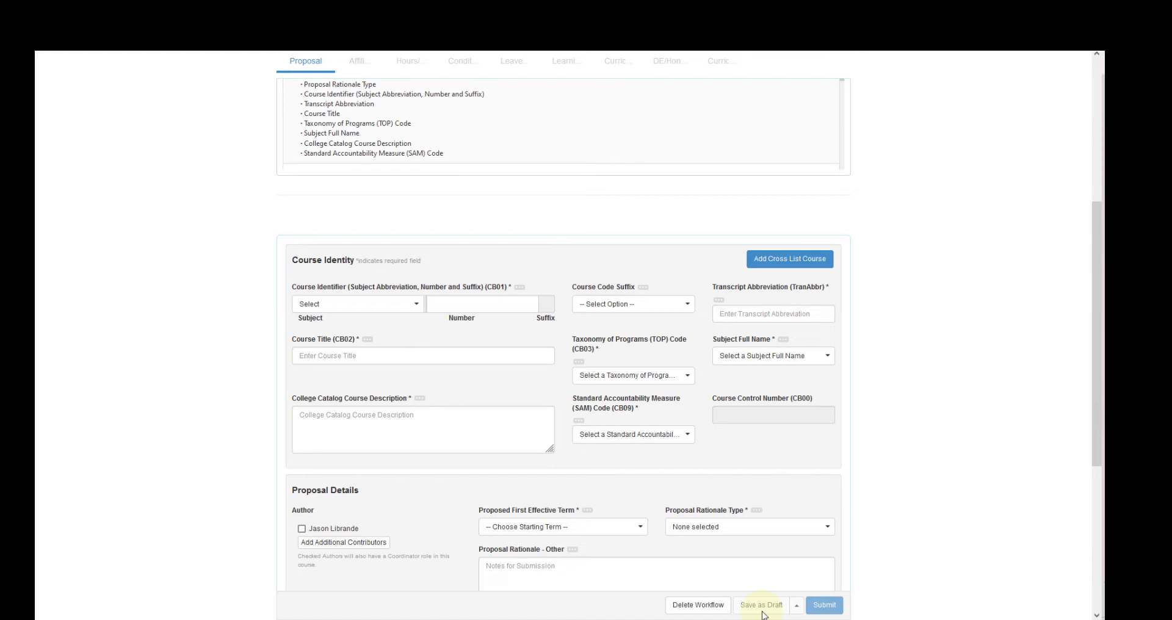
click(769, 357)
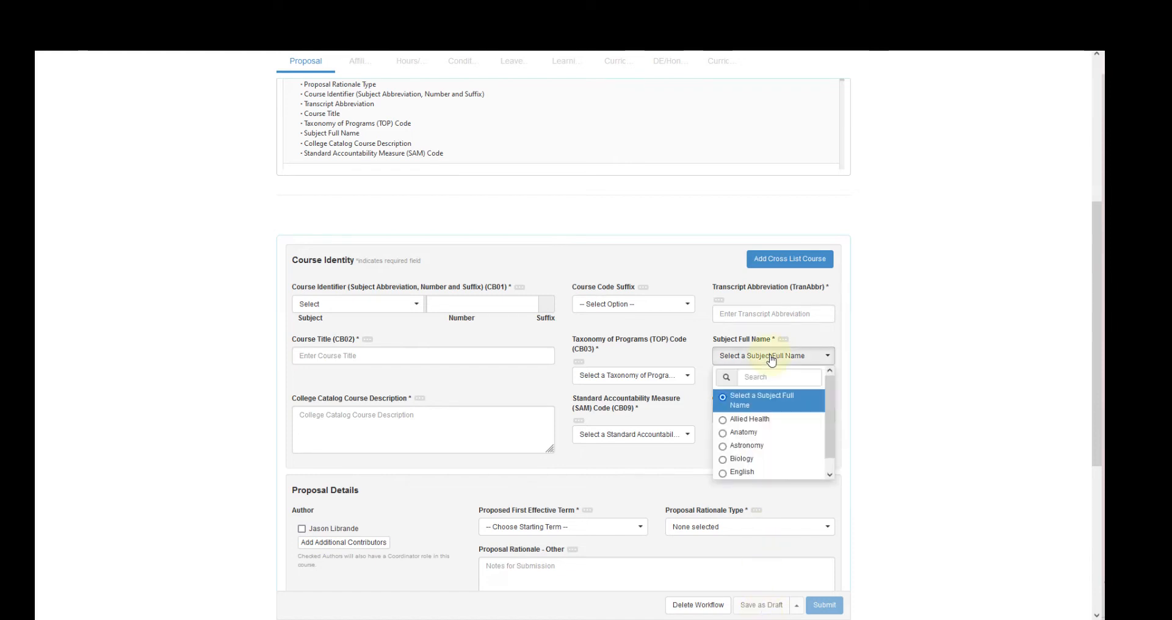
click(746, 459)
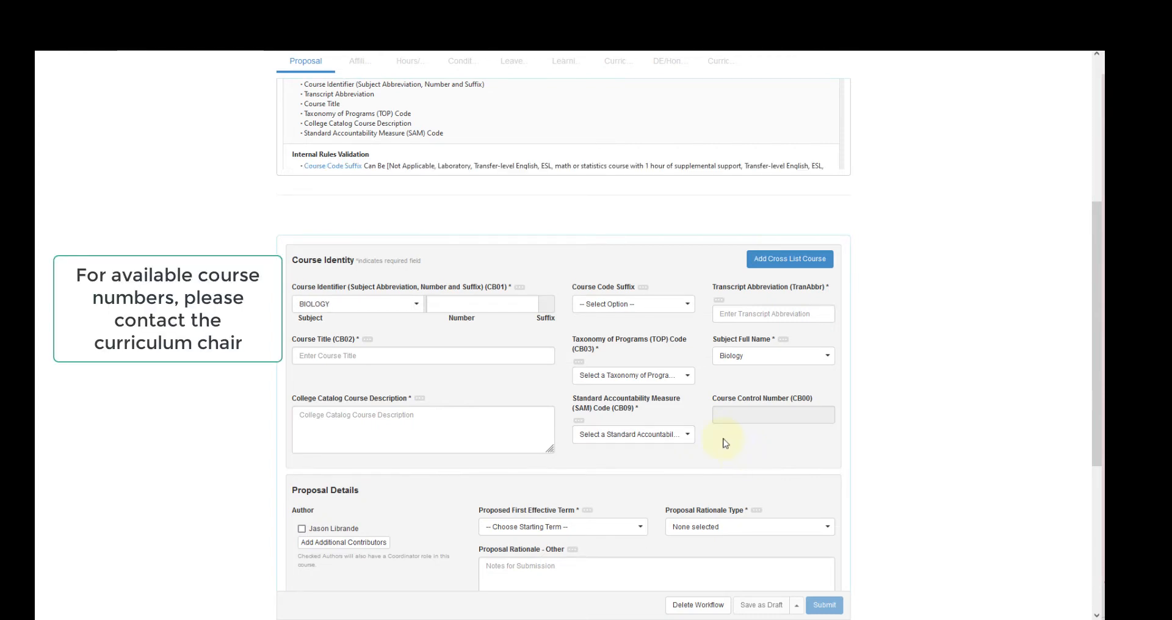
click(523, 303)
text(108)
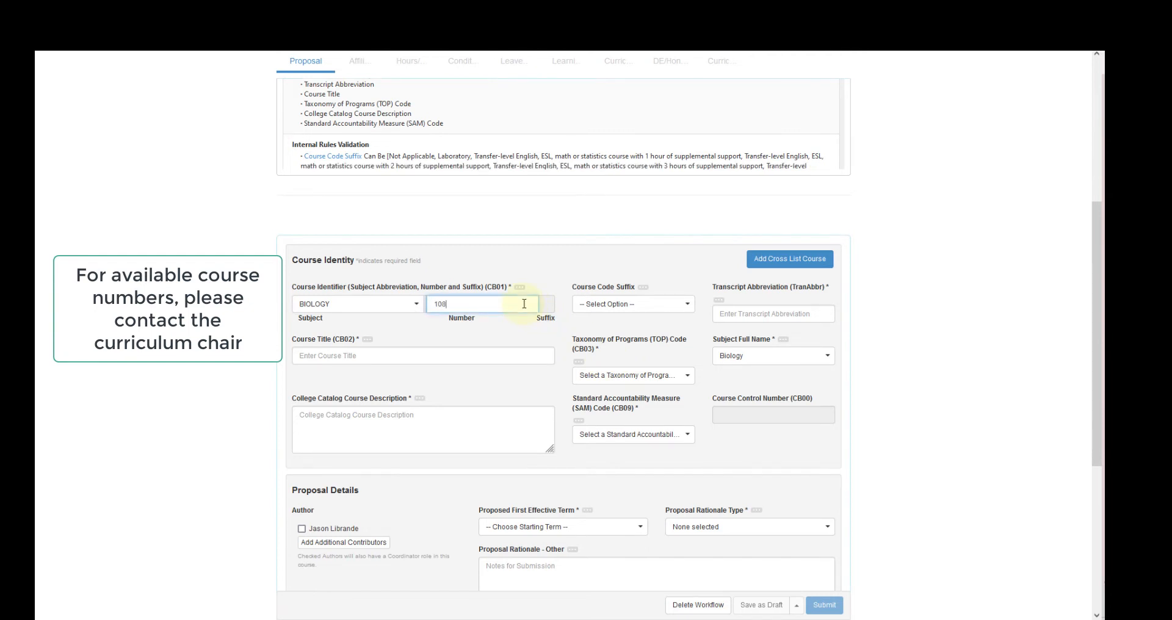
Title the course "Evolution of Vision" and save the workflow as a draft.
click(511, 349)
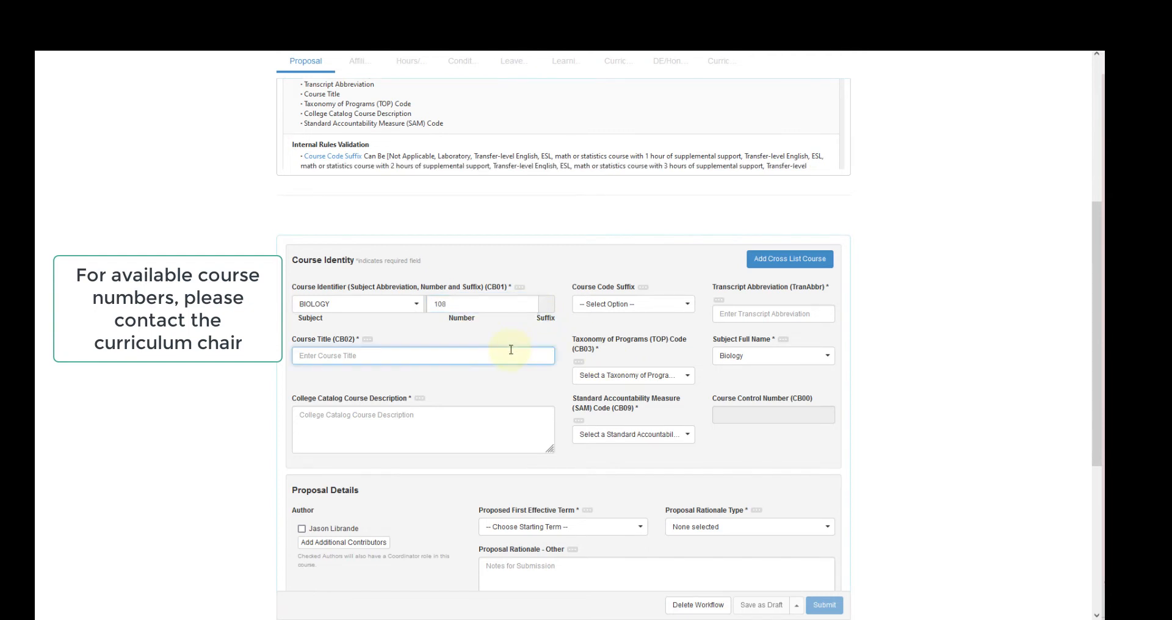
text(Evoll)
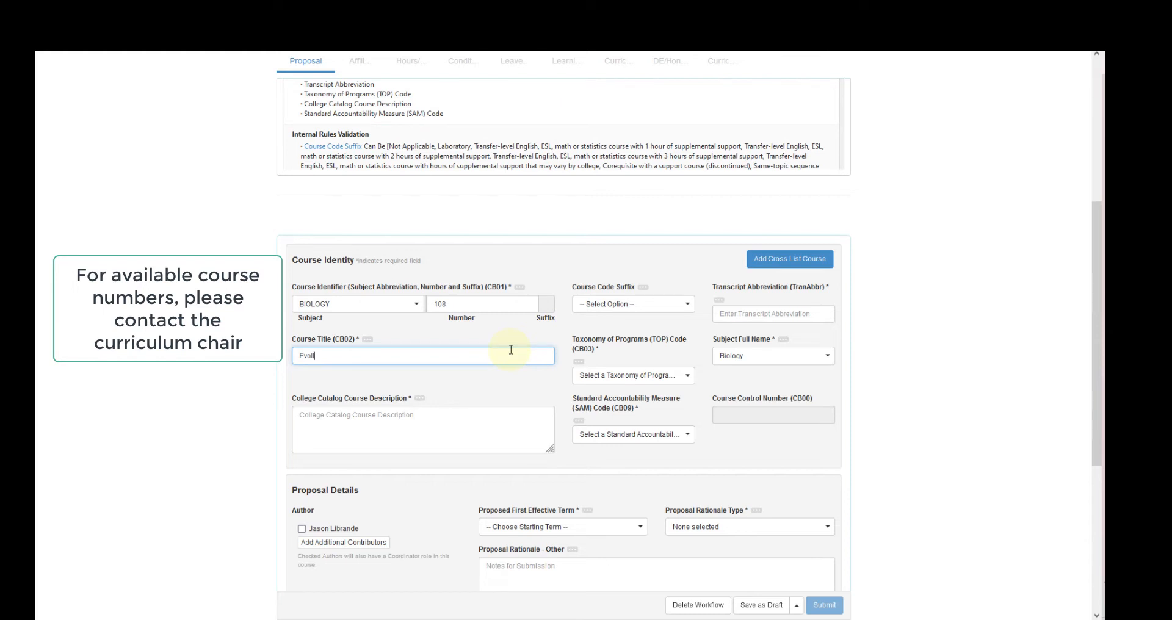
text(ution of Vision)
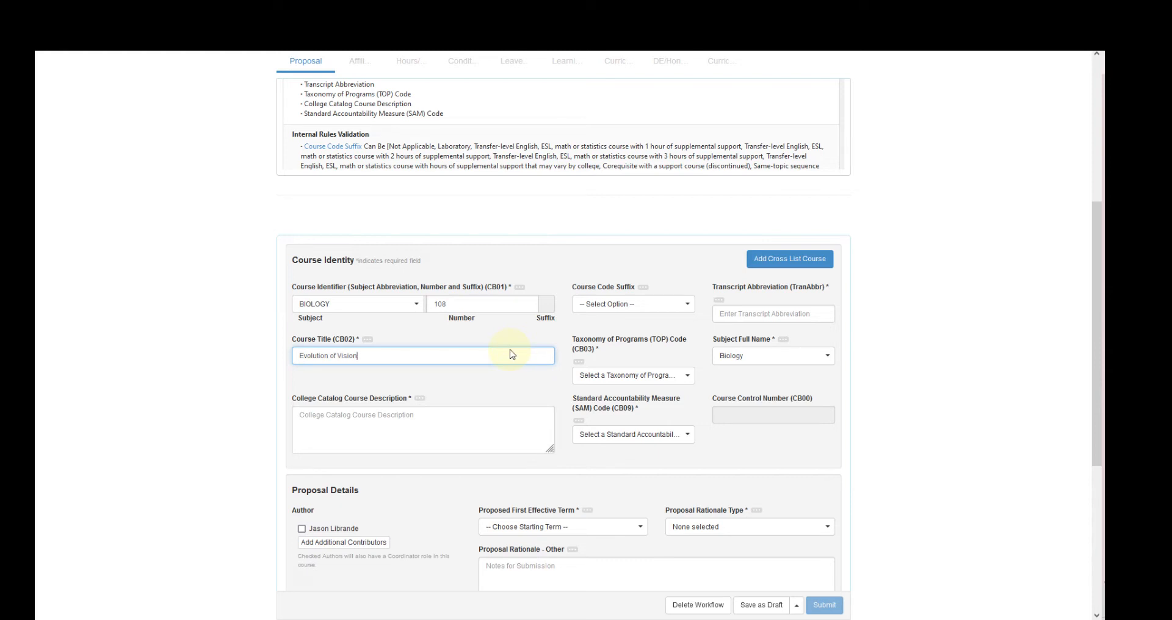
click(763, 606)
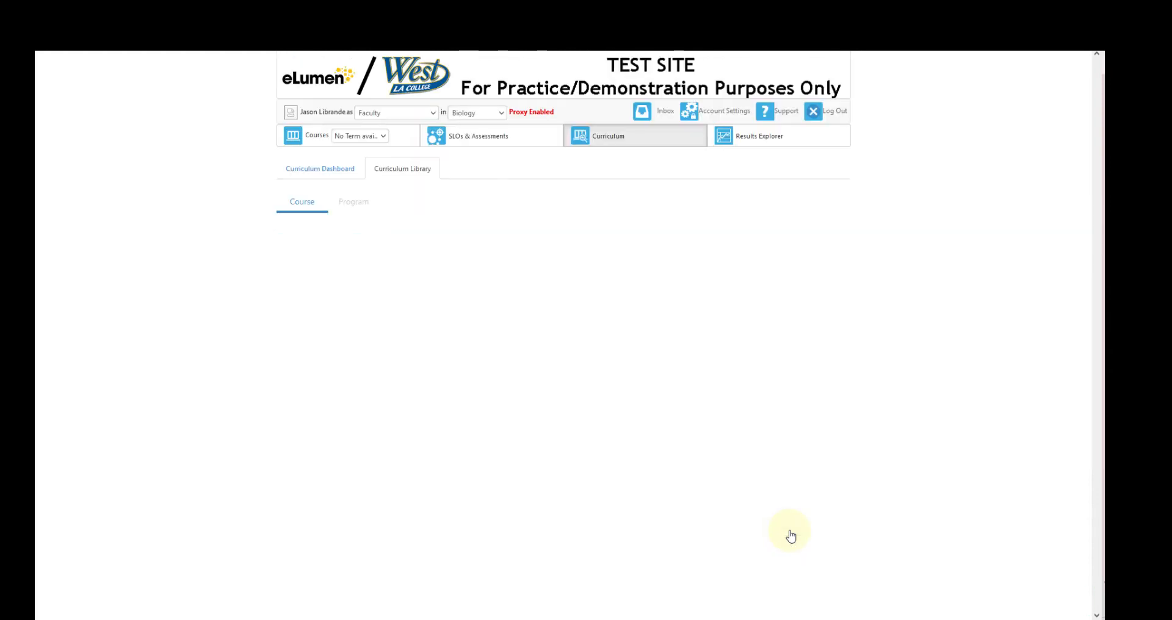
Reopen the BIOLOGY108 proposal in Stage 1: Author from the Curriculum Dashboard and check its Workflow Guide for incomplete fields.
click(318, 171)
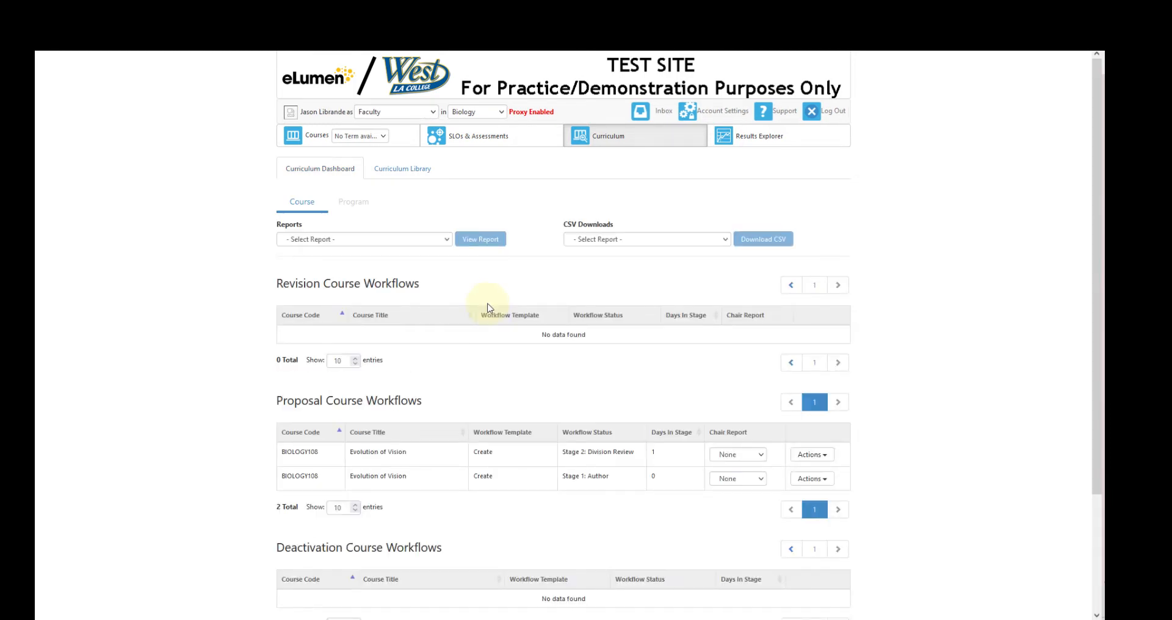
click(812, 479)
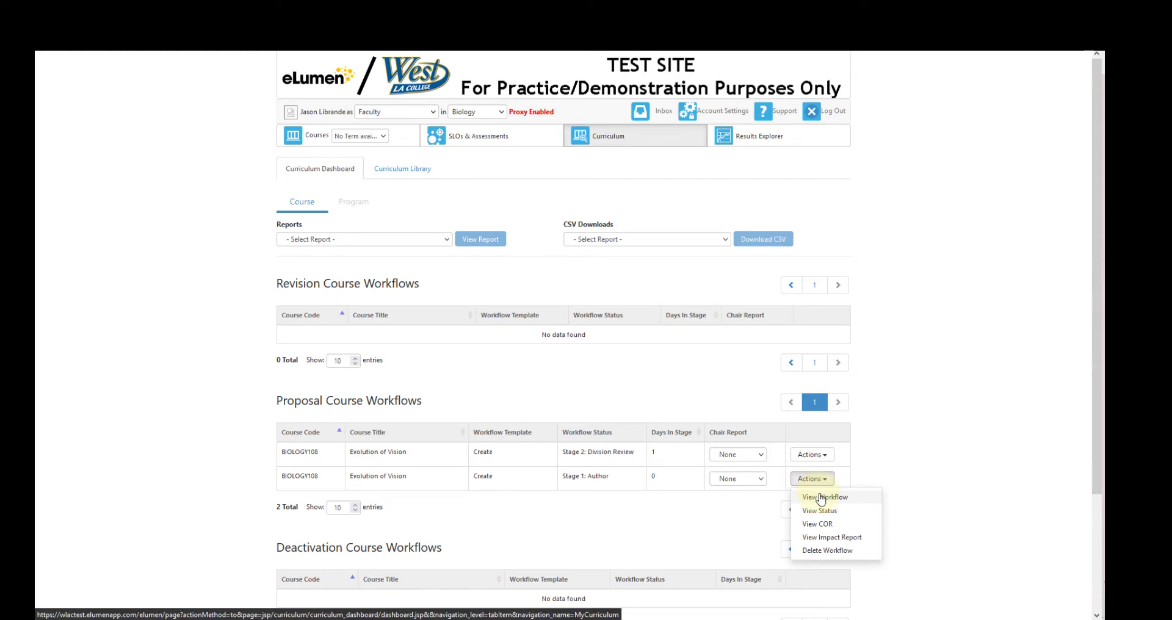
click(820, 497)
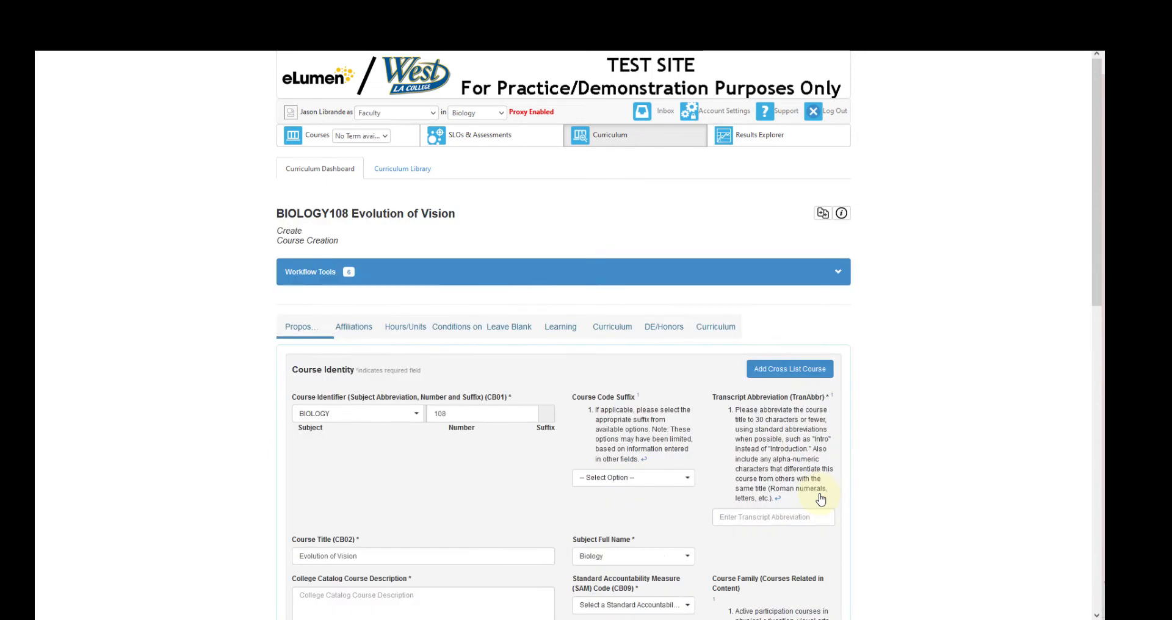
scroll(821, 499, down, 3)
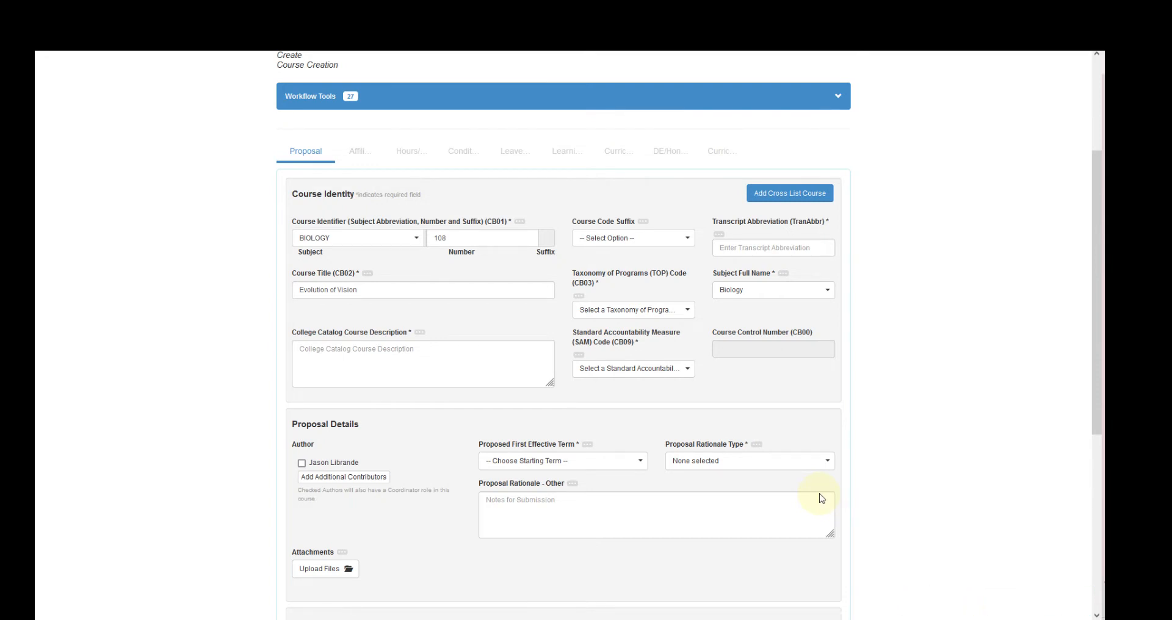
click(785, 103)
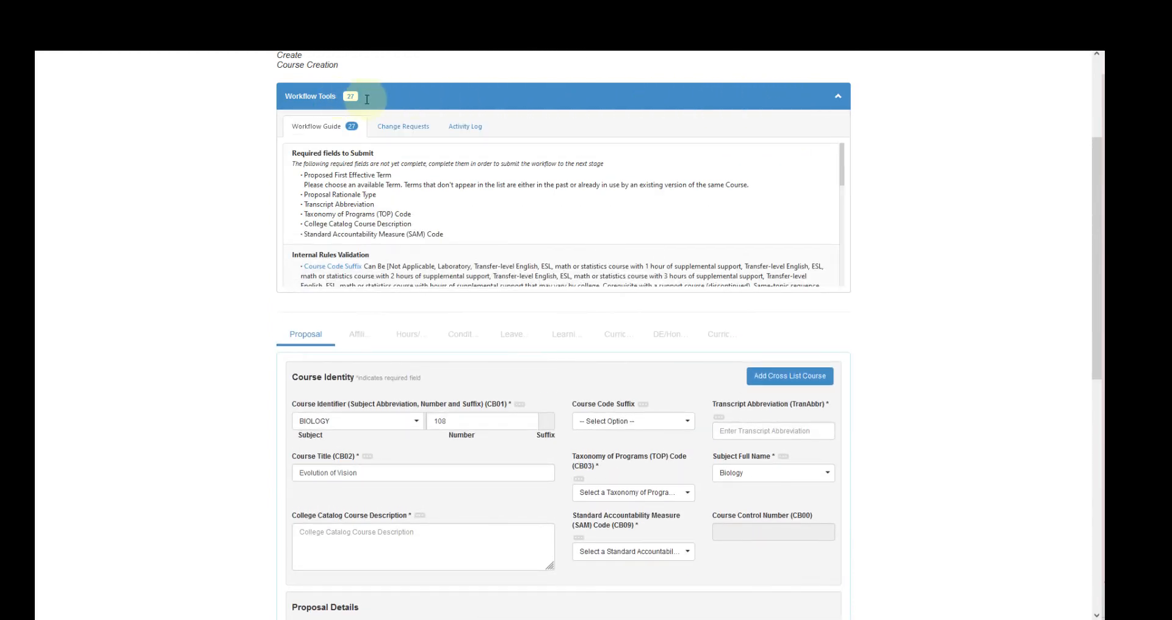
click(431, 100)
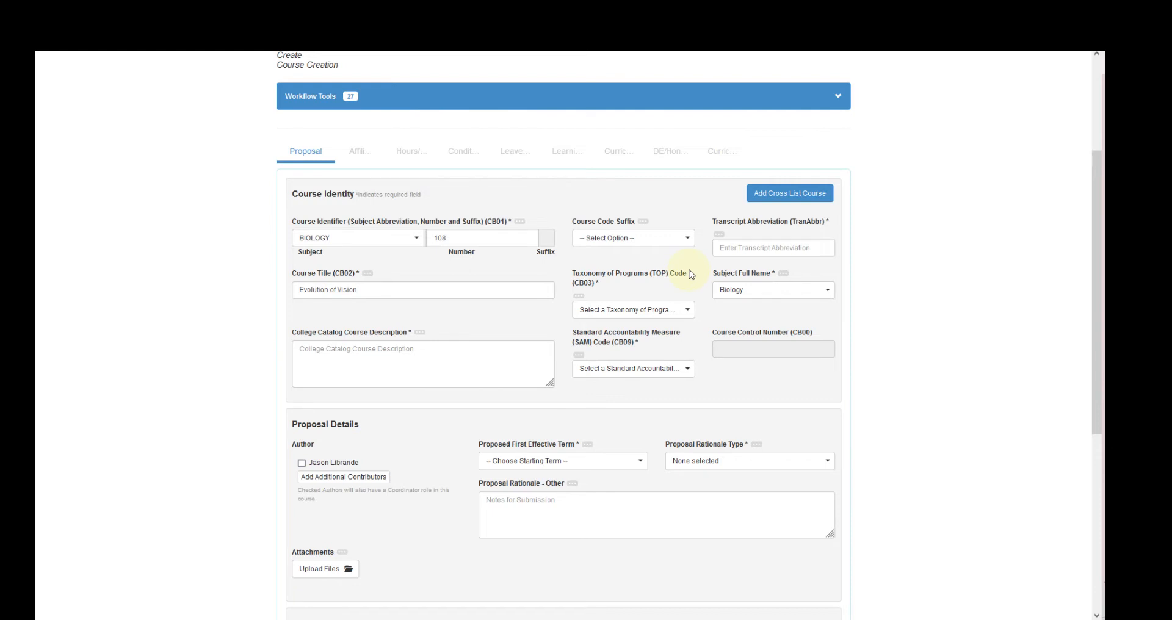
Review the available course code suffixes and set the suffix to Not Applicable.
click(659, 240)
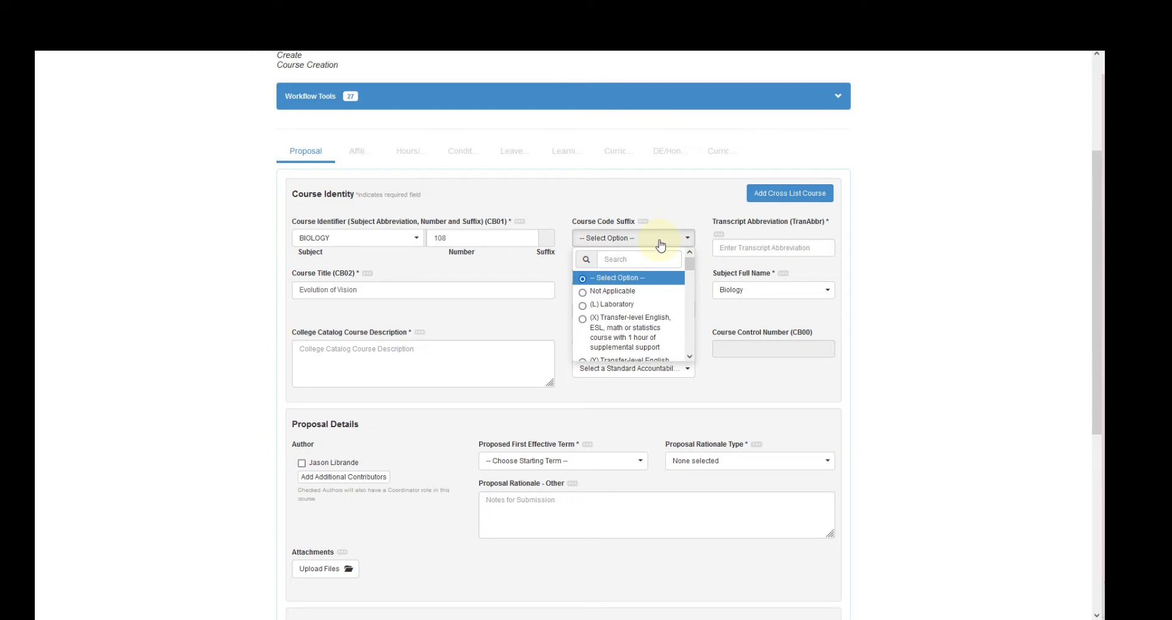
scroll(646, 289, down, 1)
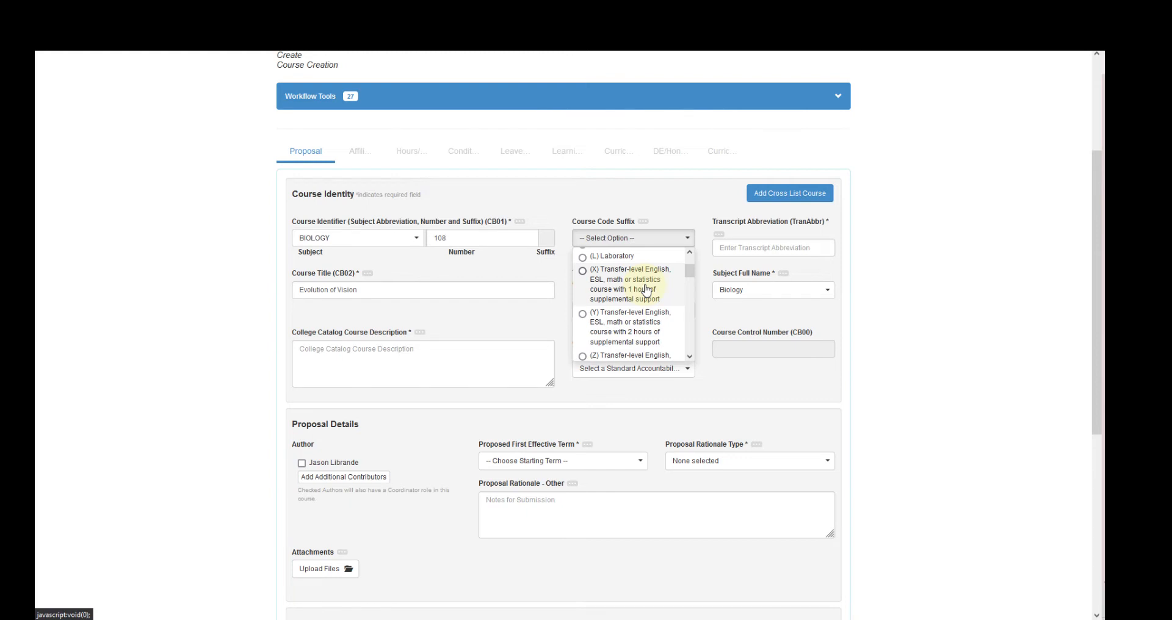
scroll(645, 290, down, 3)
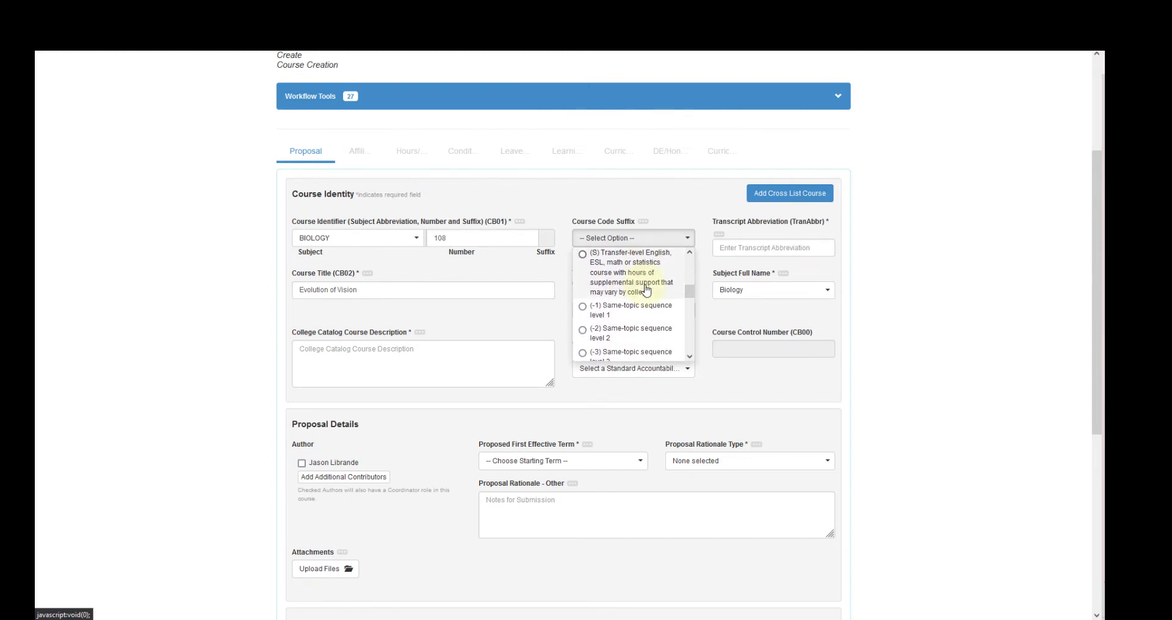
scroll(646, 290, down, 4)
scroll(645, 289, up, 4)
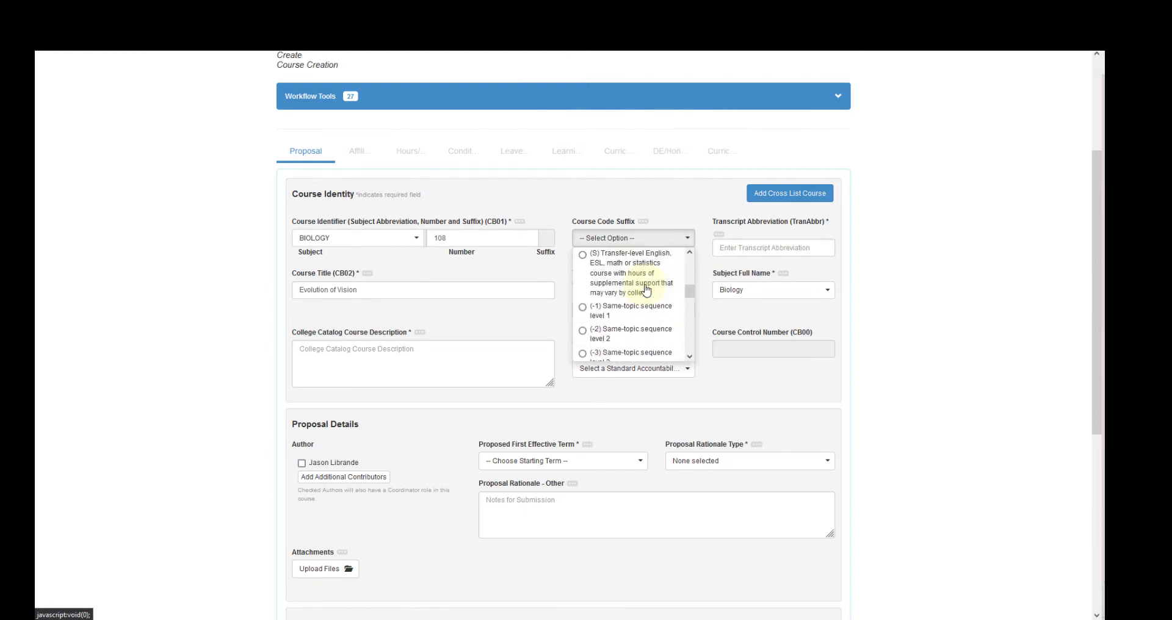
scroll(646, 289, up, 5)
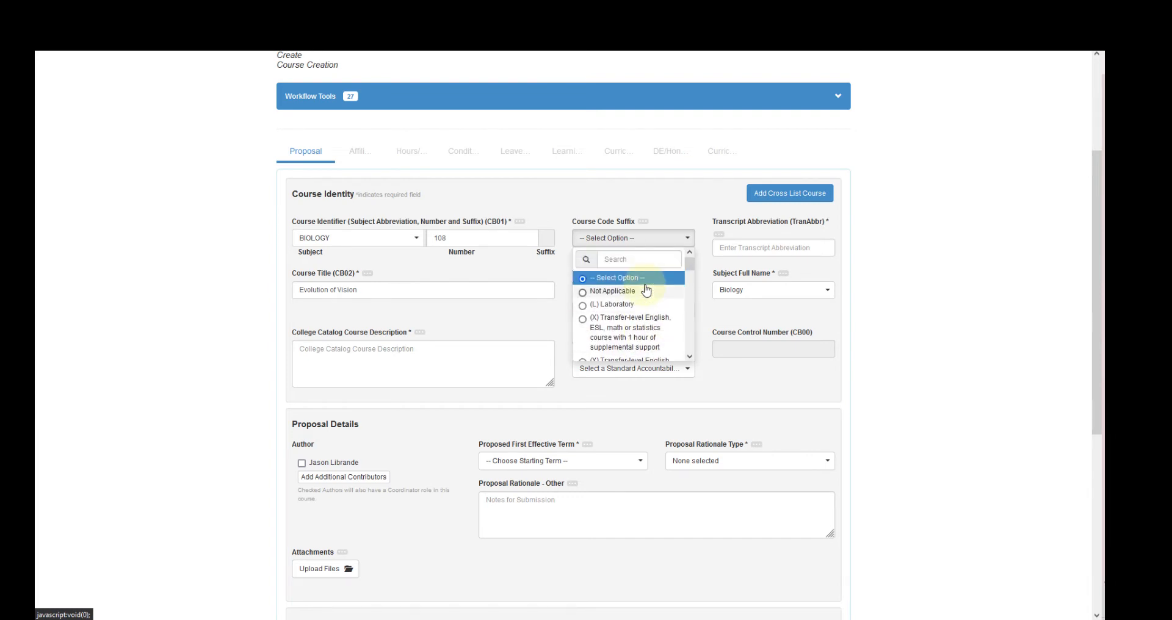
click(625, 293)
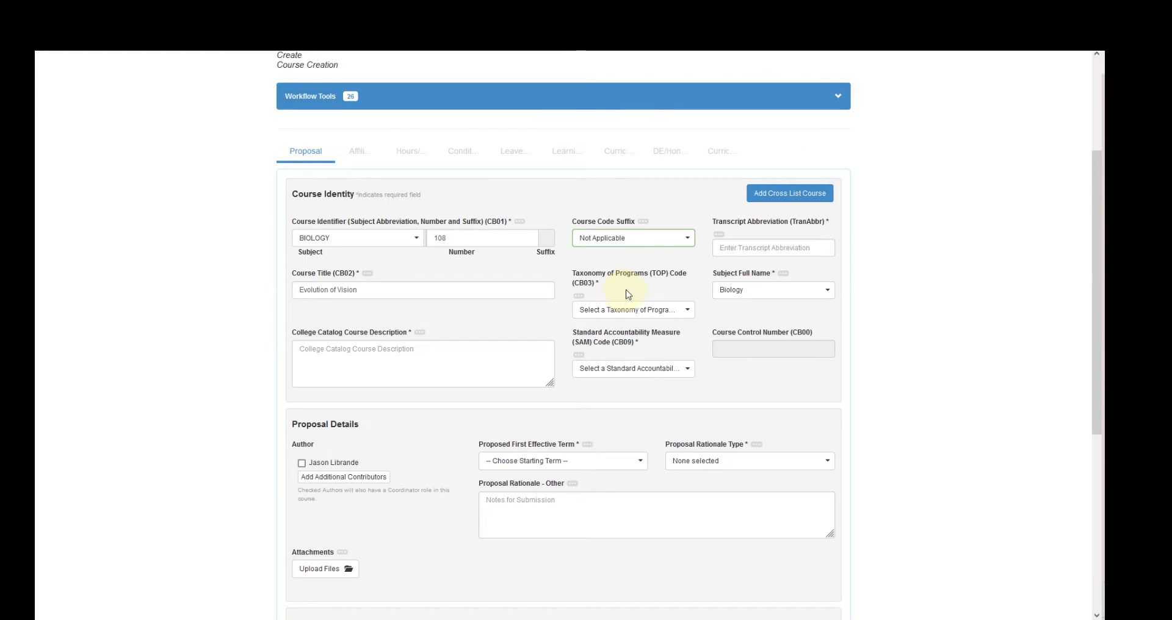
Check the help note for the transcript abbreviation and enter "Evol Vision" as the course's Transcript Abbreviation.
click(735, 250)
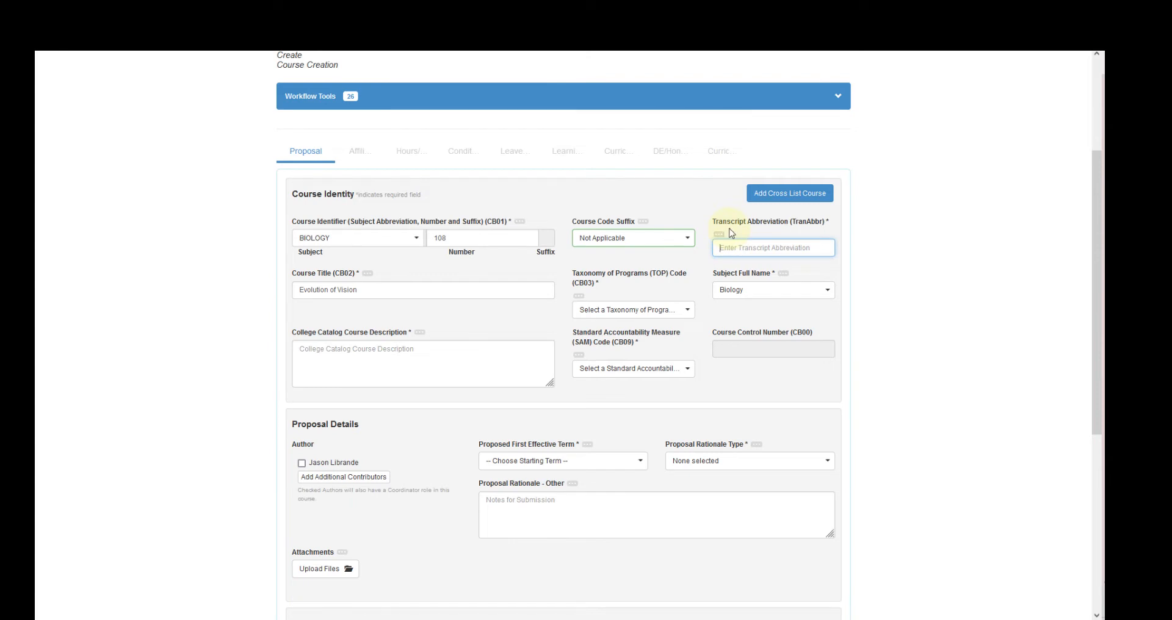
click(719, 235)
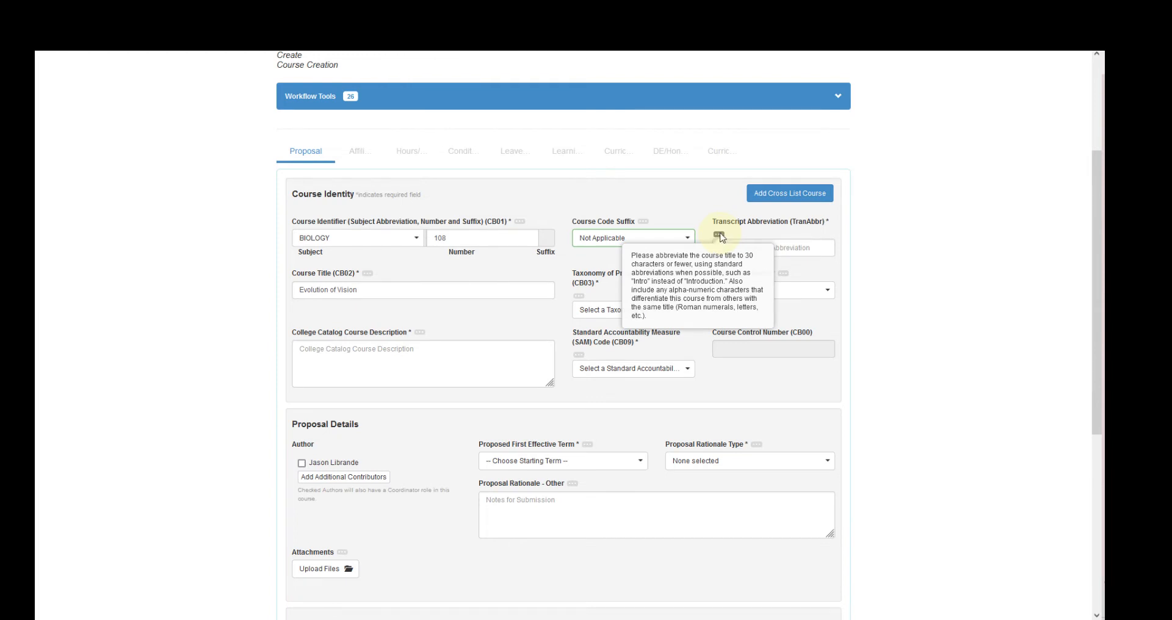
click(785, 243)
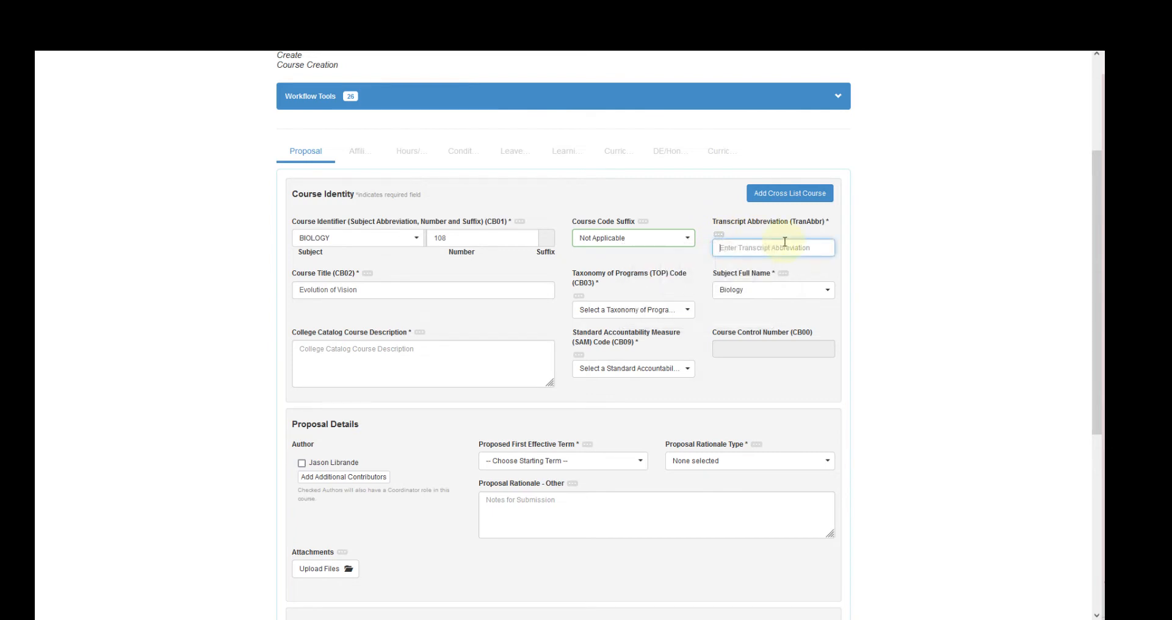
text(Evol Vision)
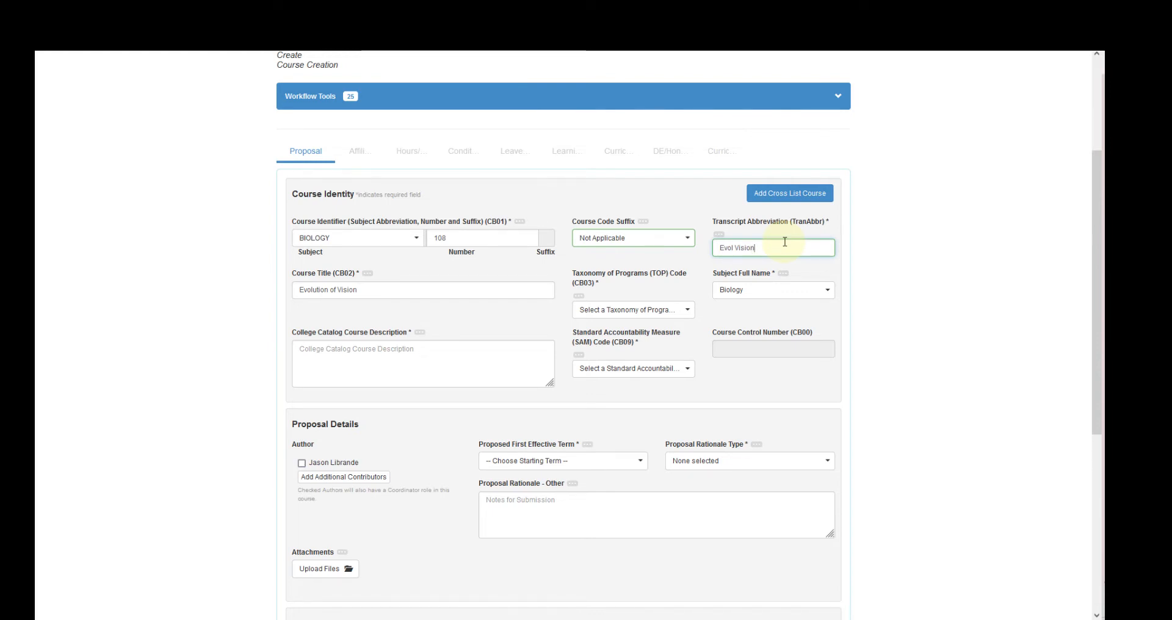
Search the Taxonomy of Programs (TOP) codes for "optics" and set the code to (0961.00) Optics.
click(681, 311)
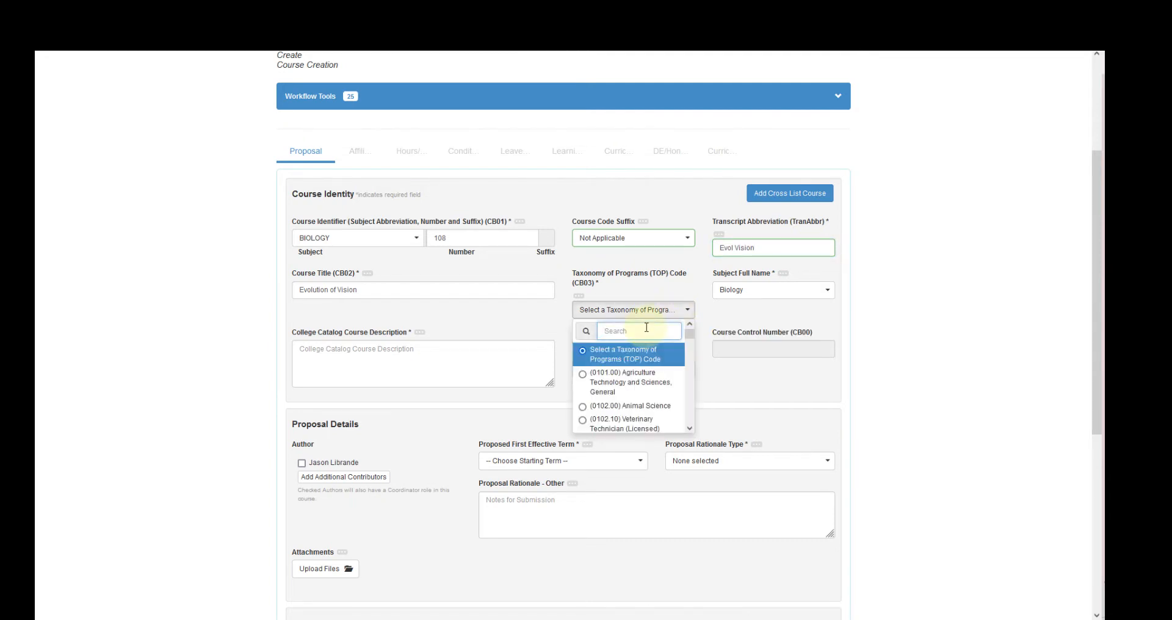
text(optics)
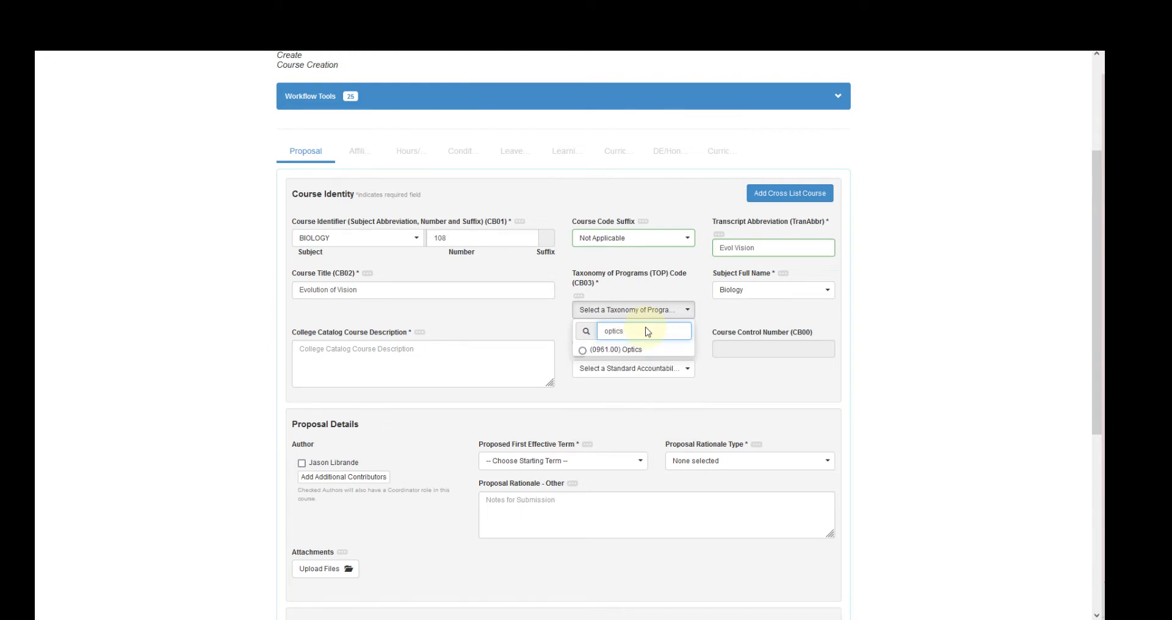
click(635, 351)
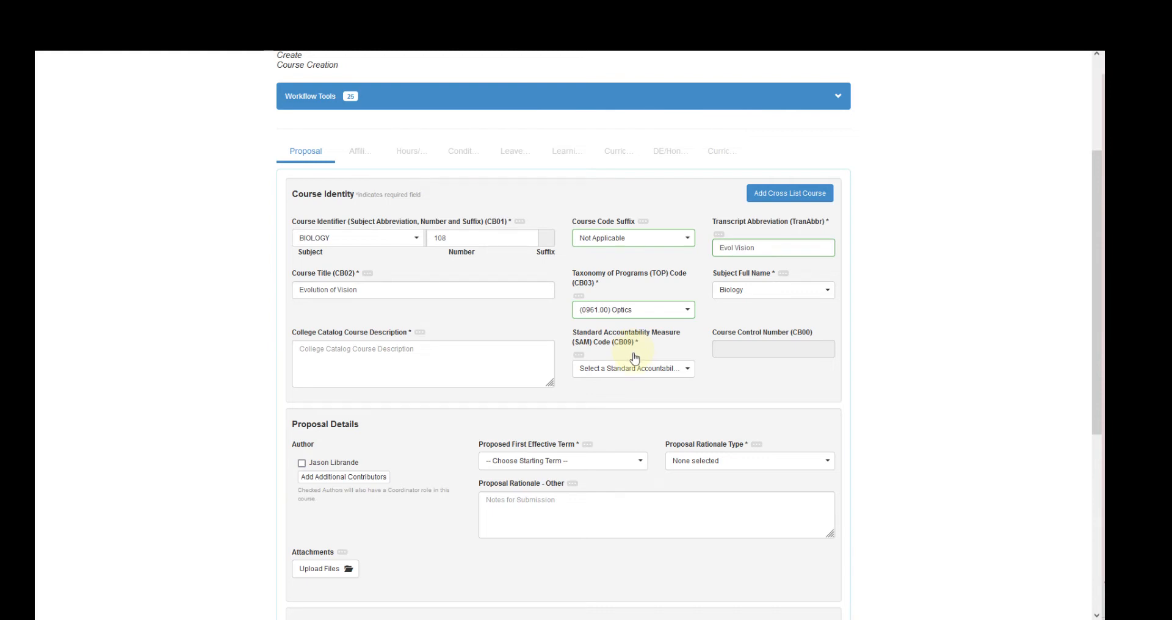
click(634, 368)
Change the TOP code to (0410.00) Anatomy and Physiology and set the SAM code to E - Non-occupational.
click(629, 311)
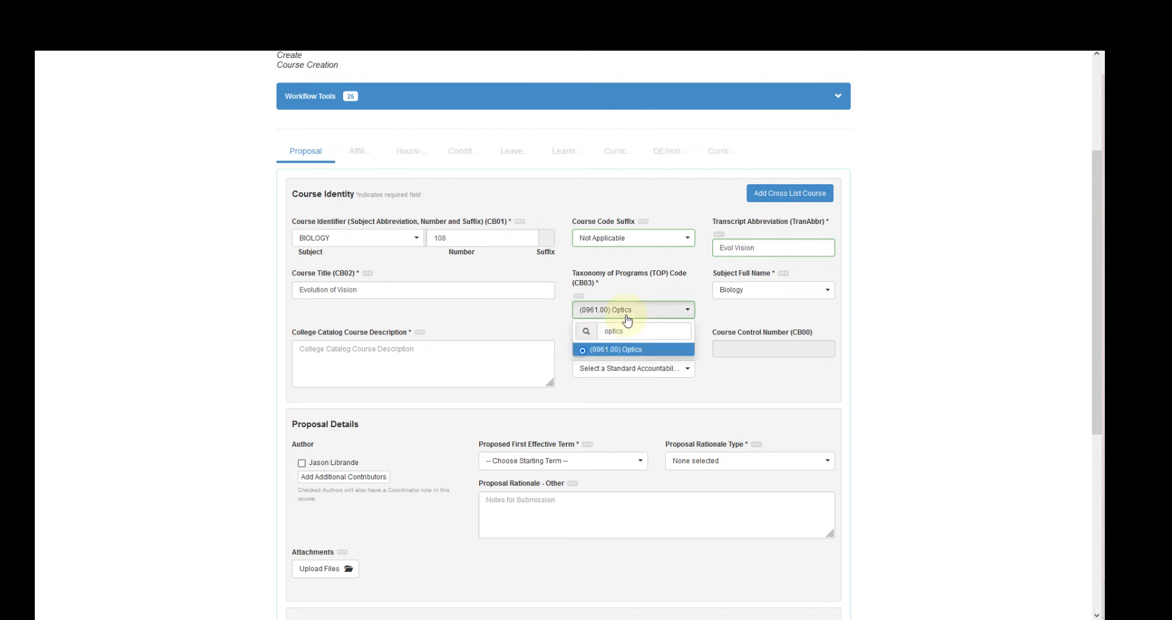
double_click(628, 331)
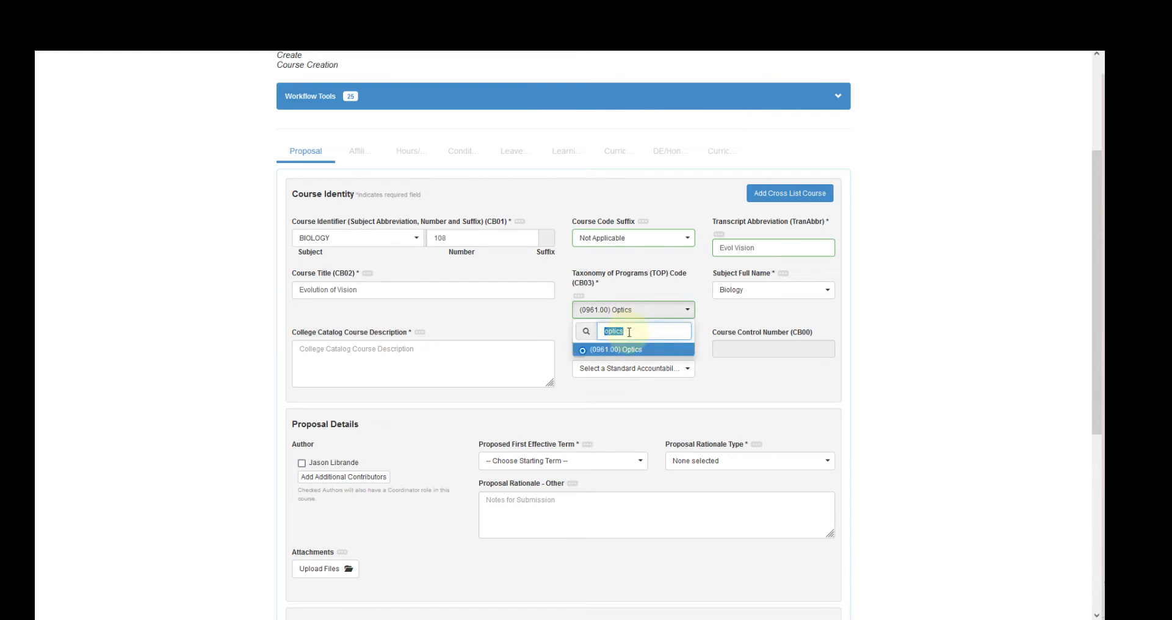
text(anatom)
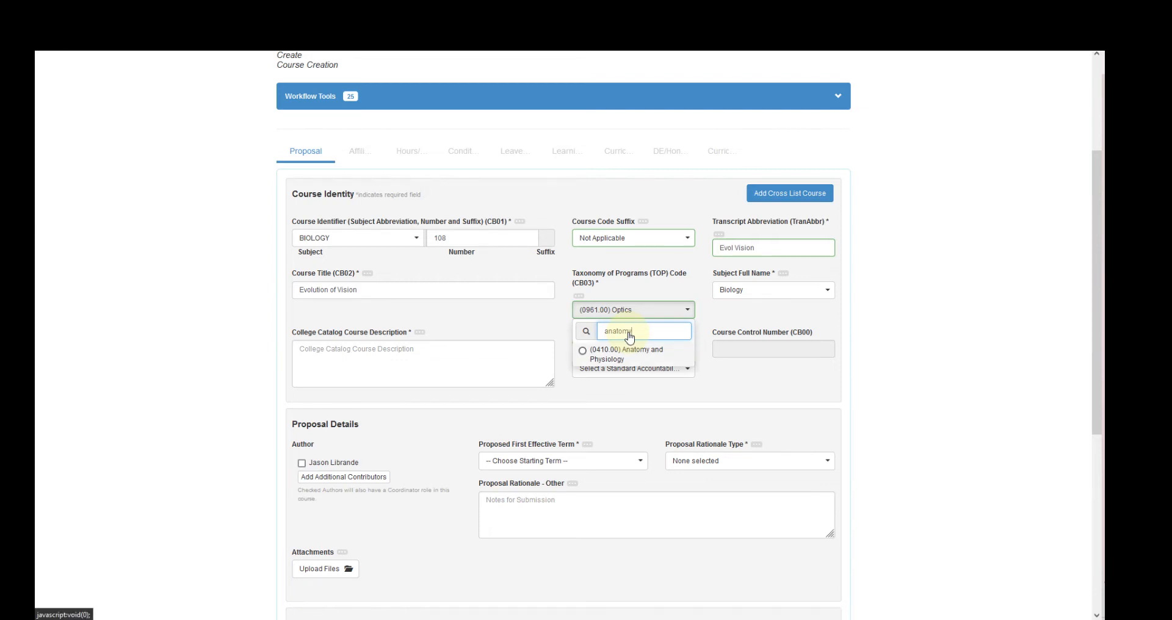
text(y)
click(630, 357)
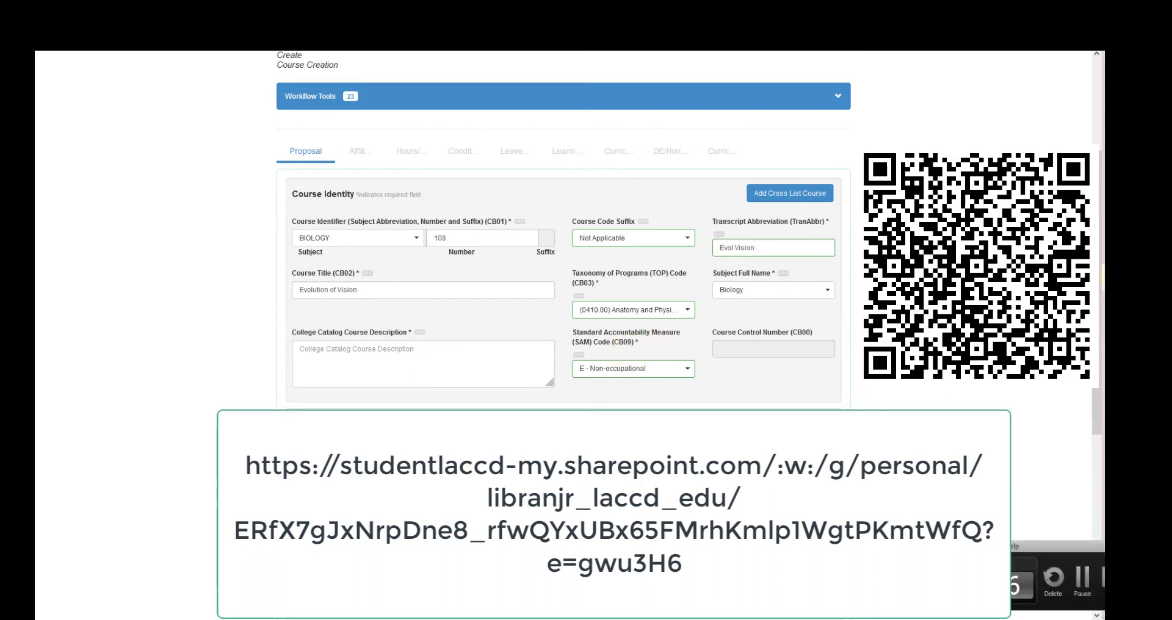
Enter a catalog description introducing how vision evolved in animals, covering anatomy, physiology and Southern California biodiversity field trips, and enlarge its text box.
click(523, 381)
text(An introduction to how vision evolved in animals. Additionally, students will become familiar with the anatomy and physiology of vision in a variety of animal taxa. Students at West Los Angeles College will take field trips to various locations around the Southern California region to learn about animal biodiversity.)
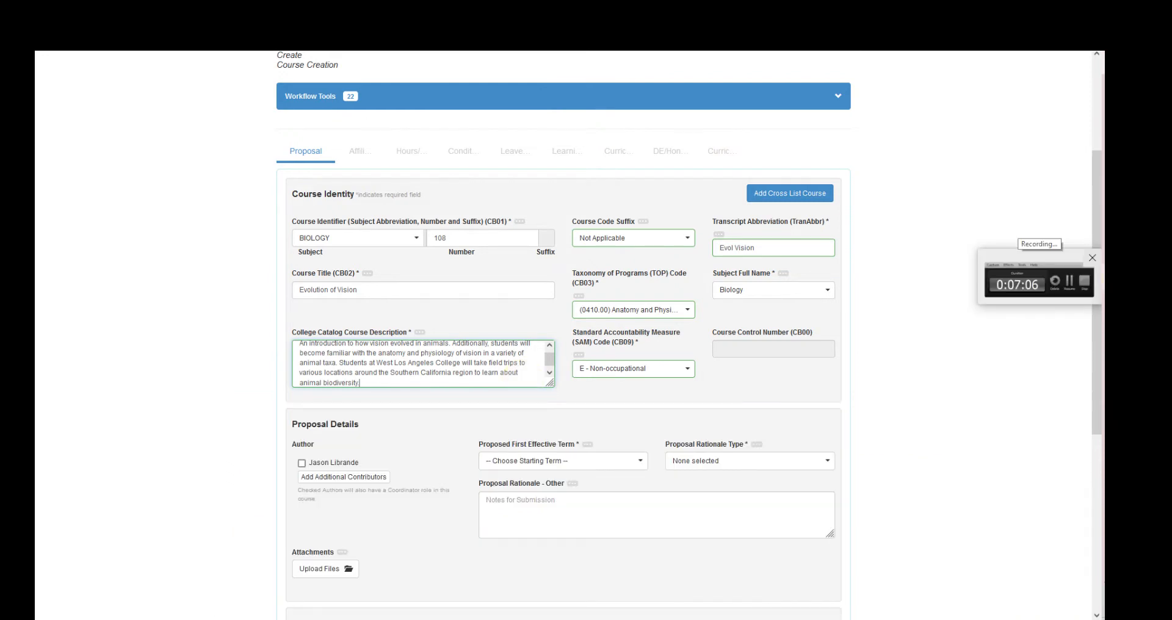
click(1092, 258)
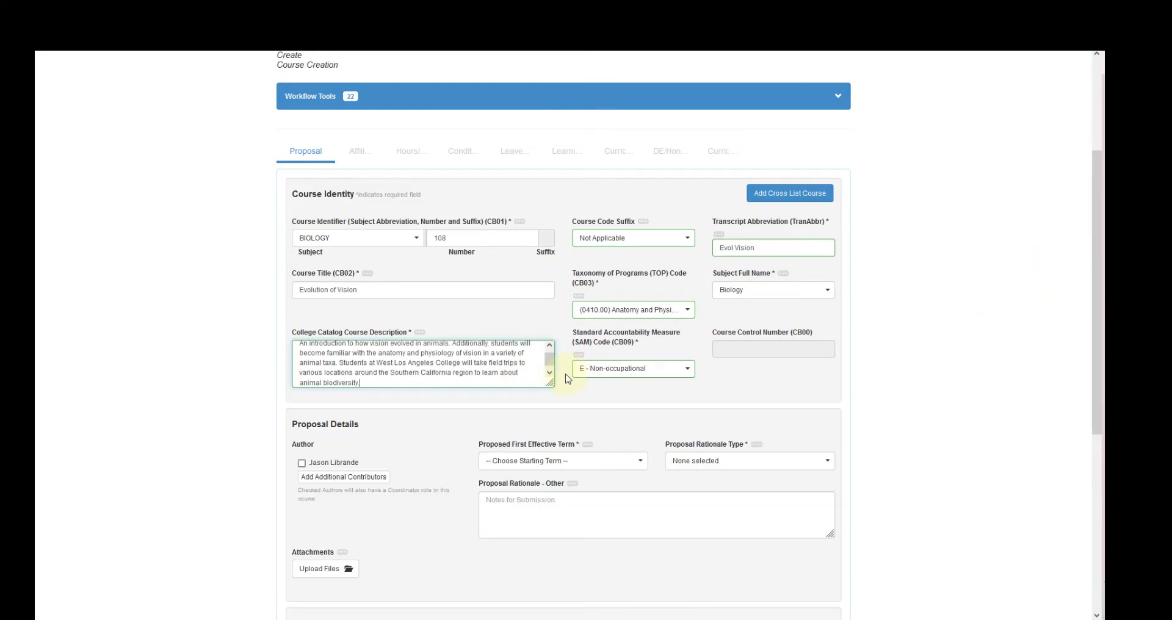
drag(551, 383, 567, 424)
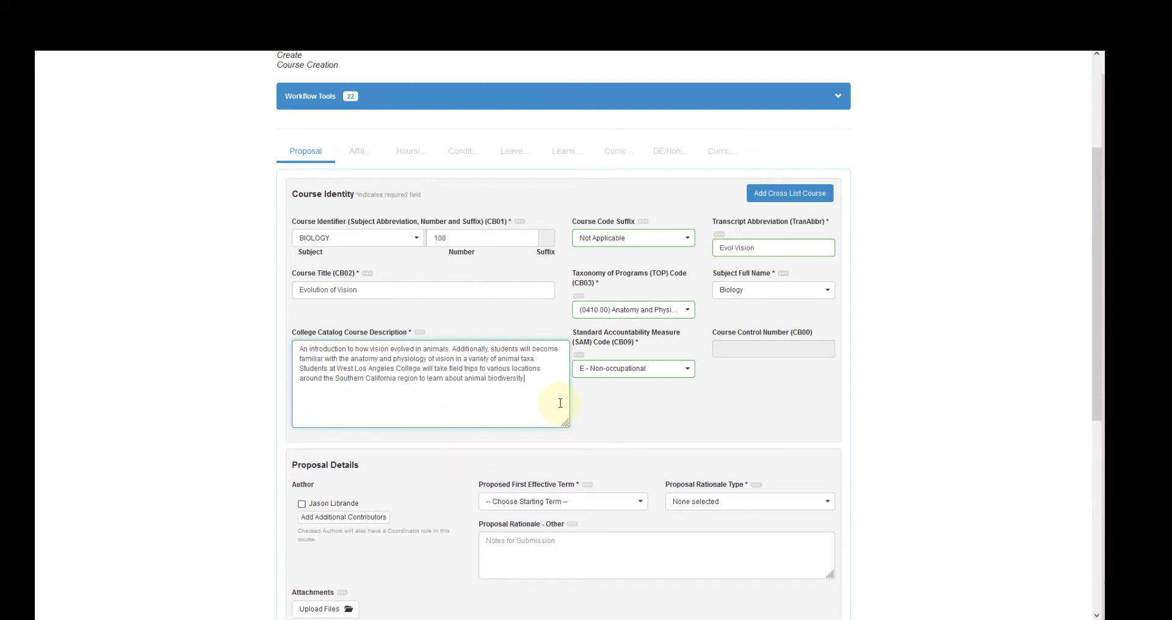
Mark the listed contributor as an author in Proposal Details and add a colleague with the Faculty role as a collaborator.
scroll(588, 401, down, 3)
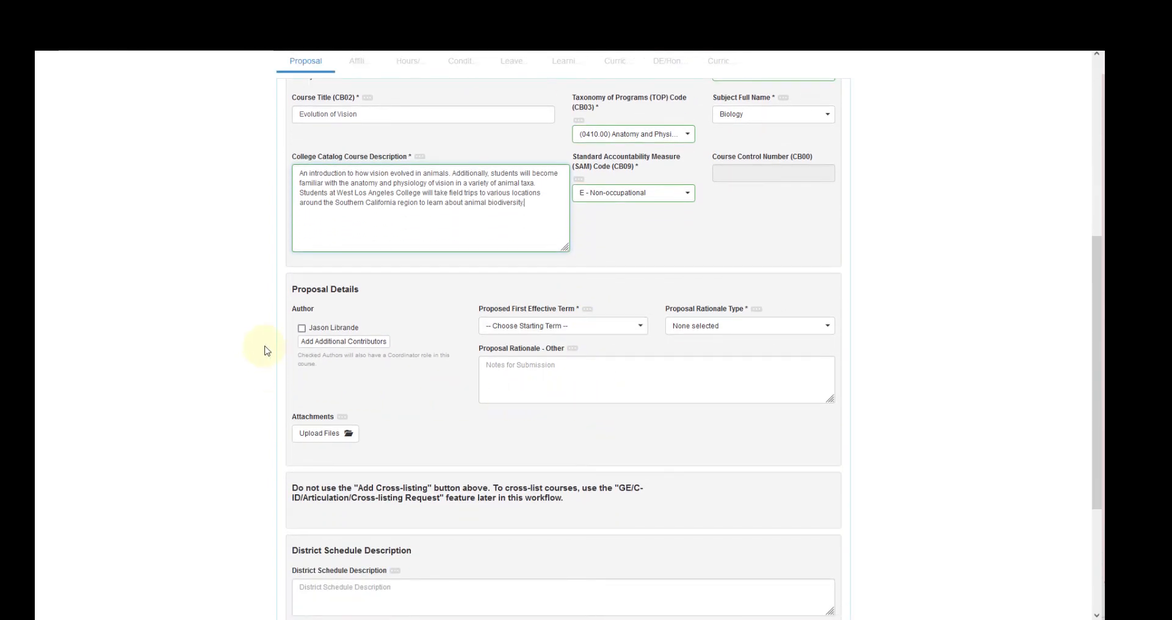
click(301, 329)
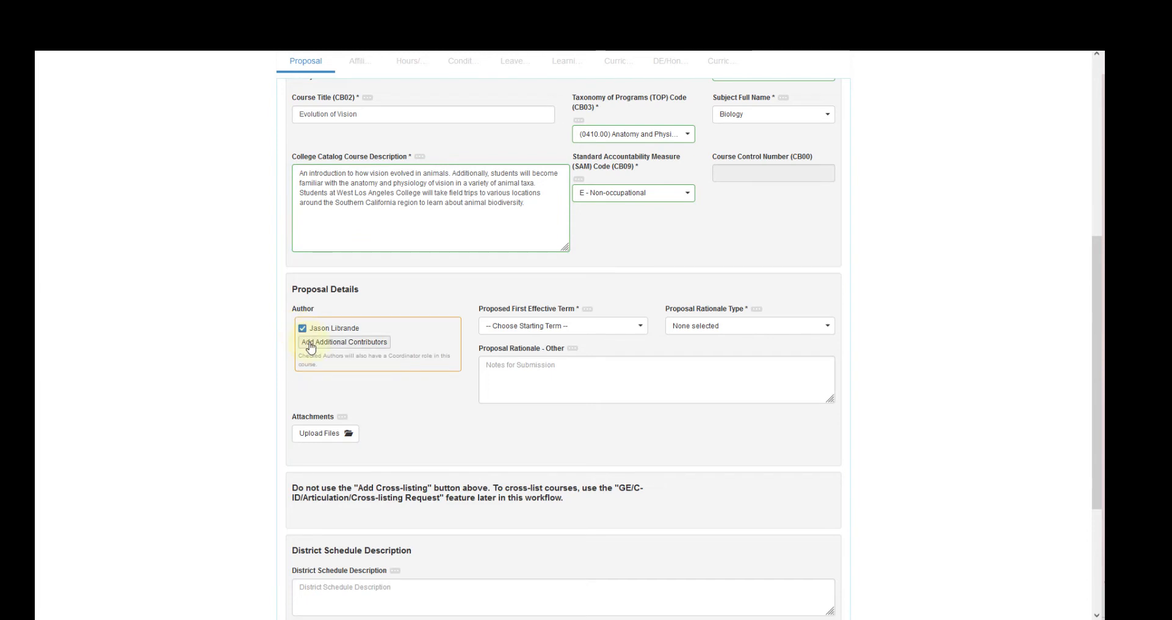
click(310, 344)
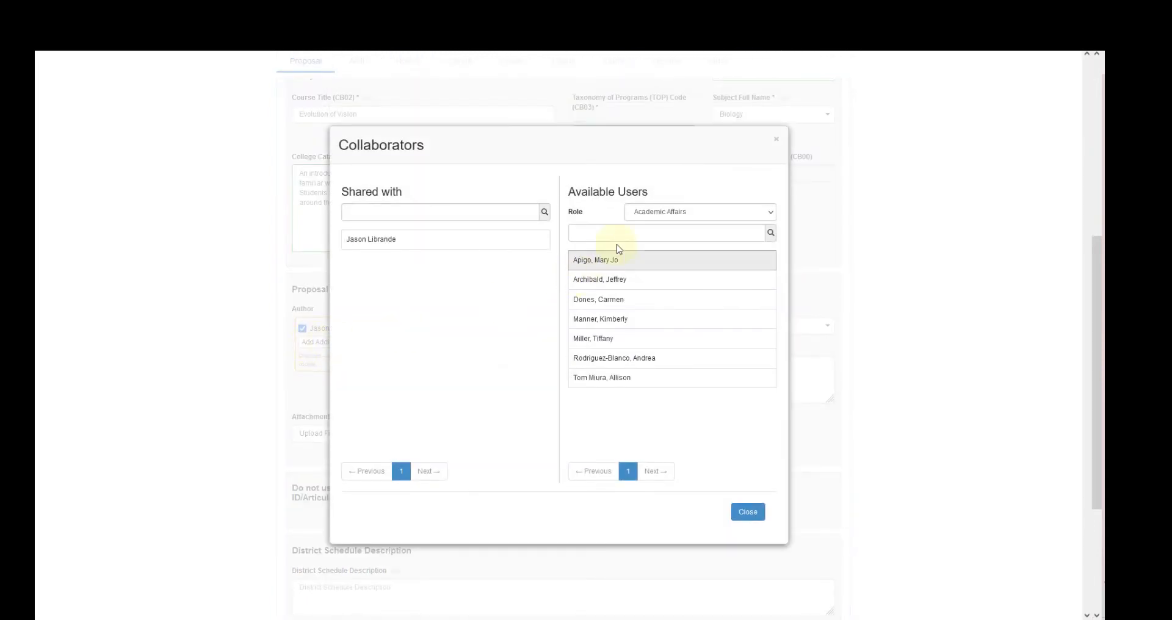
click(640, 231)
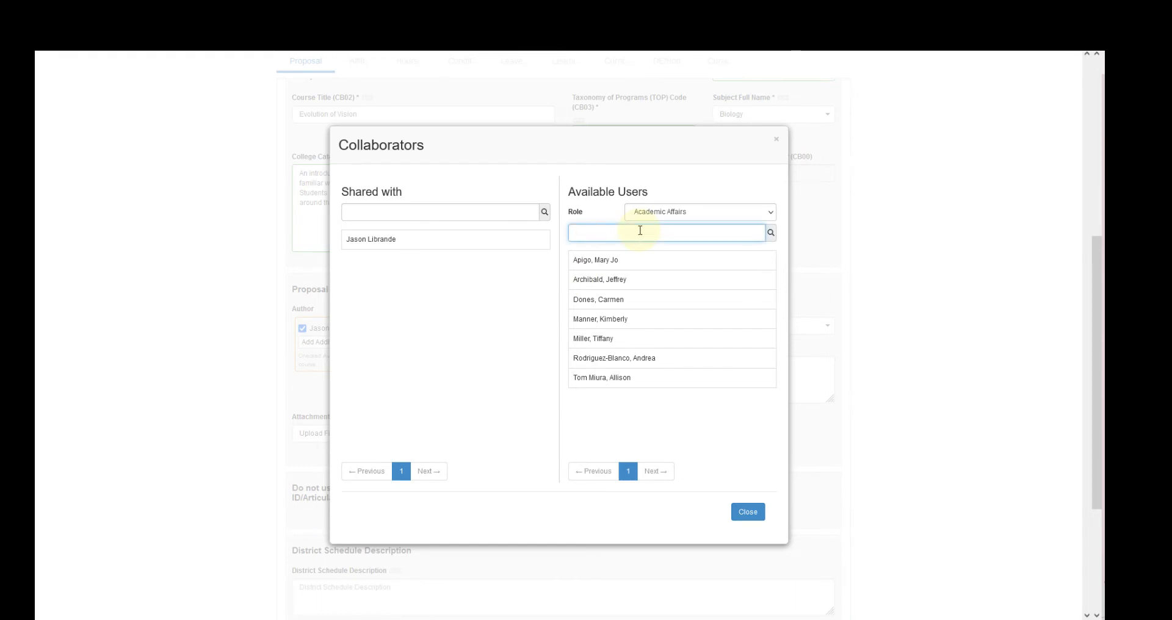
text(curl)
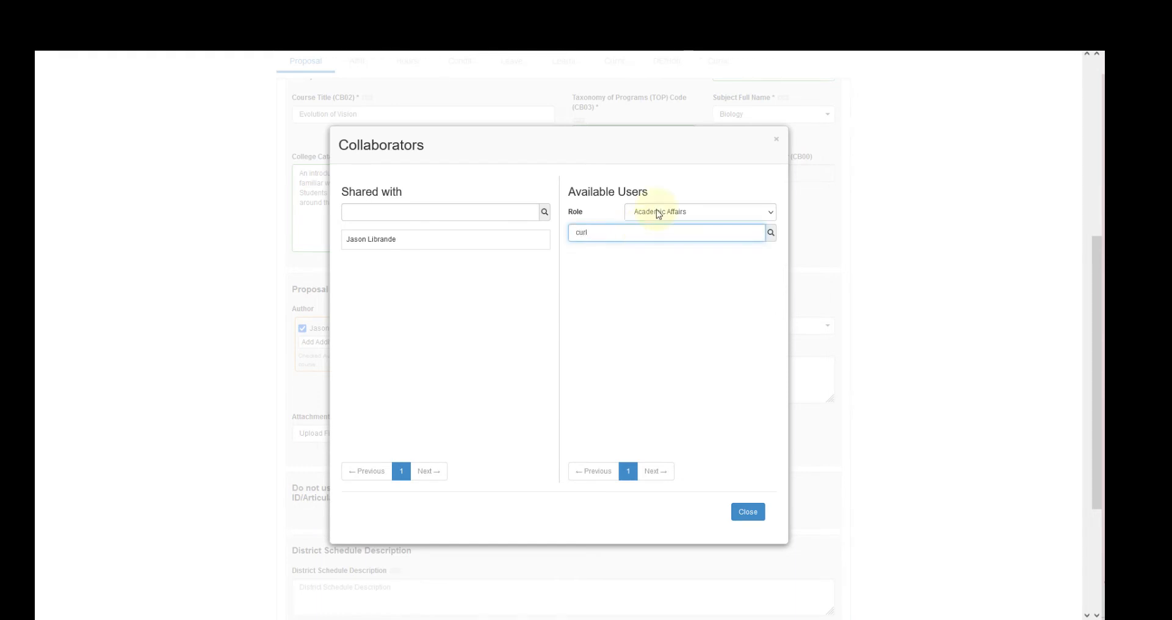
click(662, 211)
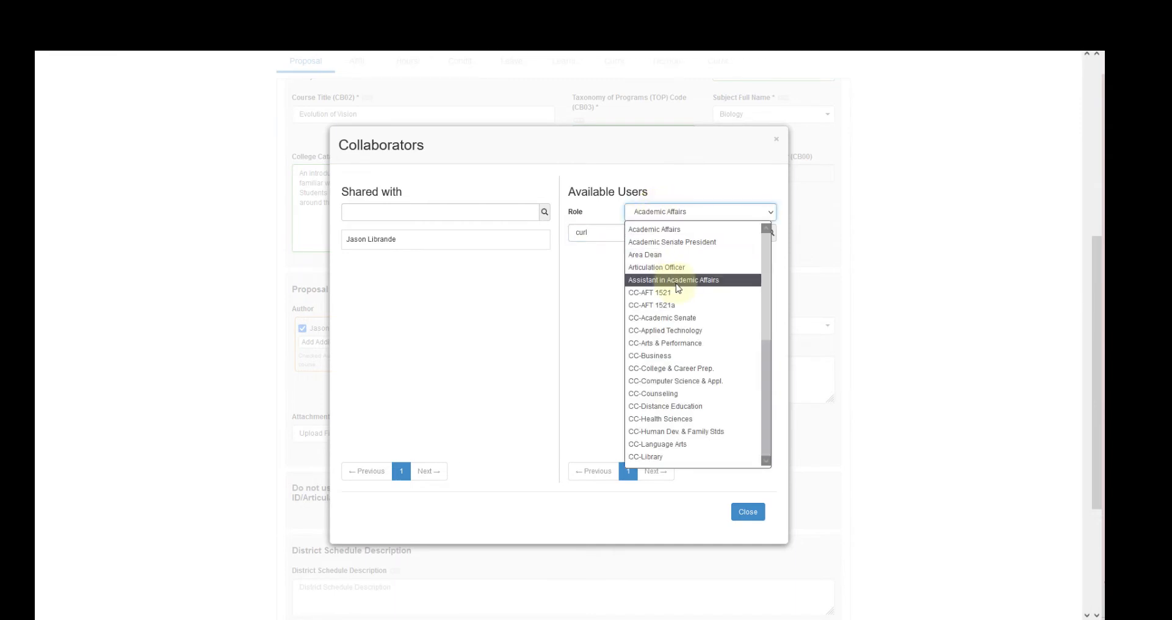
scroll(687, 291, down, 4)
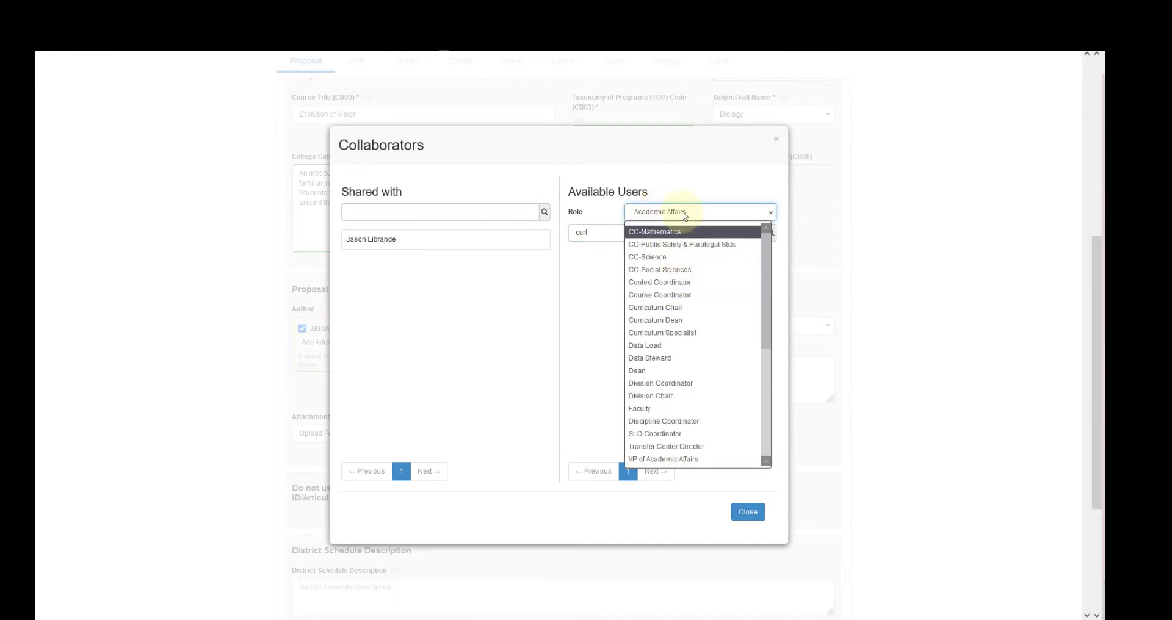
scroll(671, 229, up, 1)
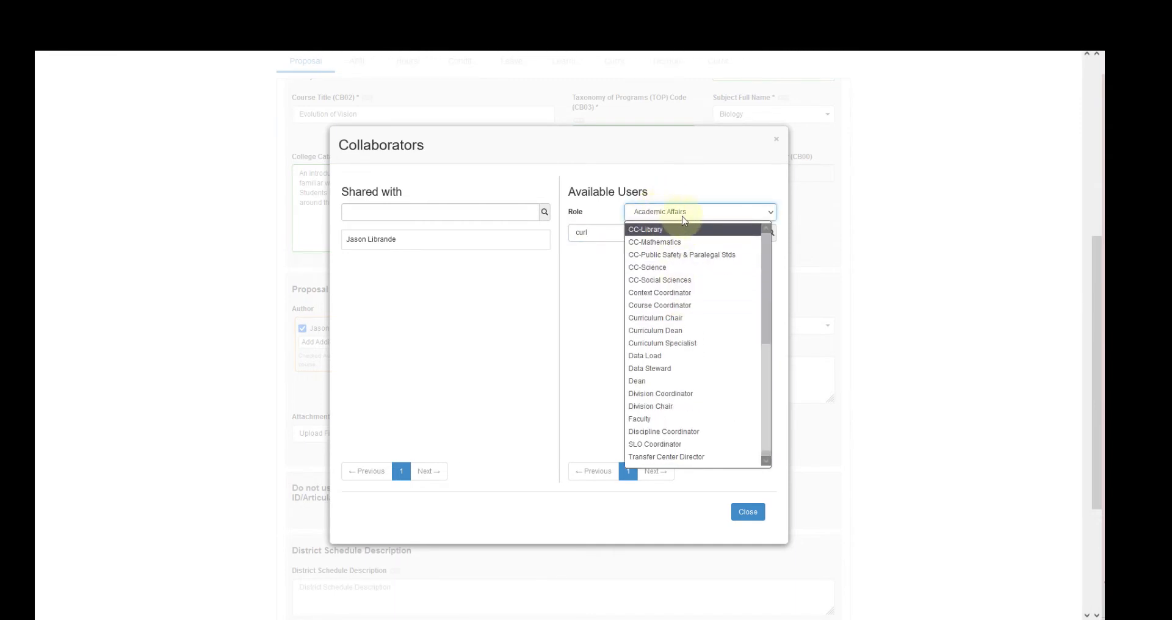
click(665, 413)
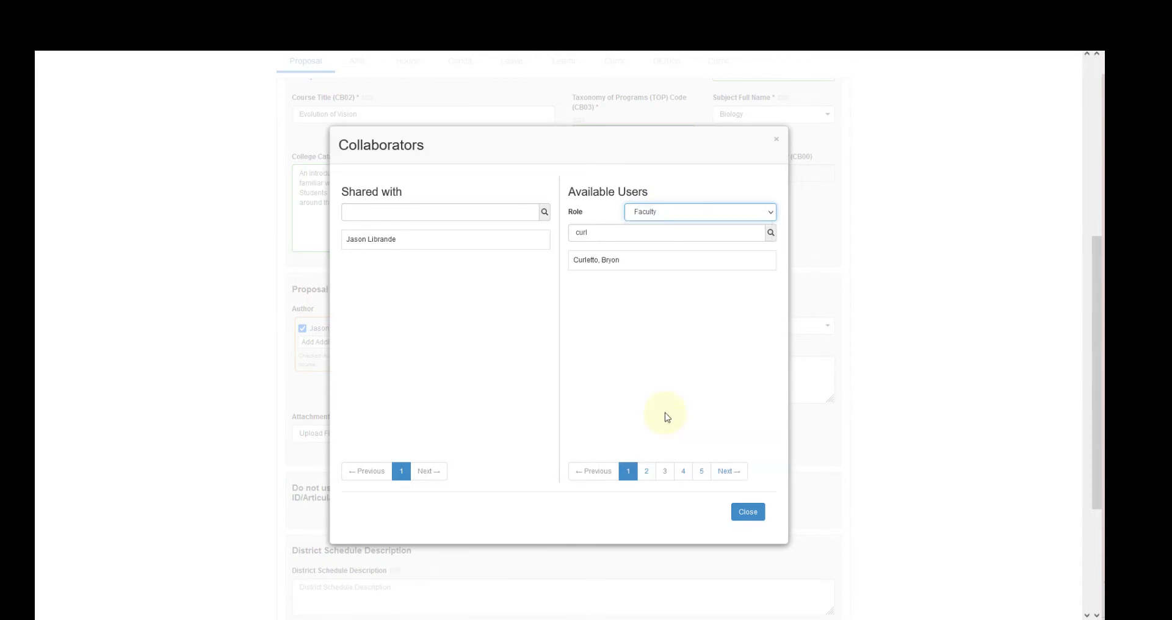
click(626, 266)
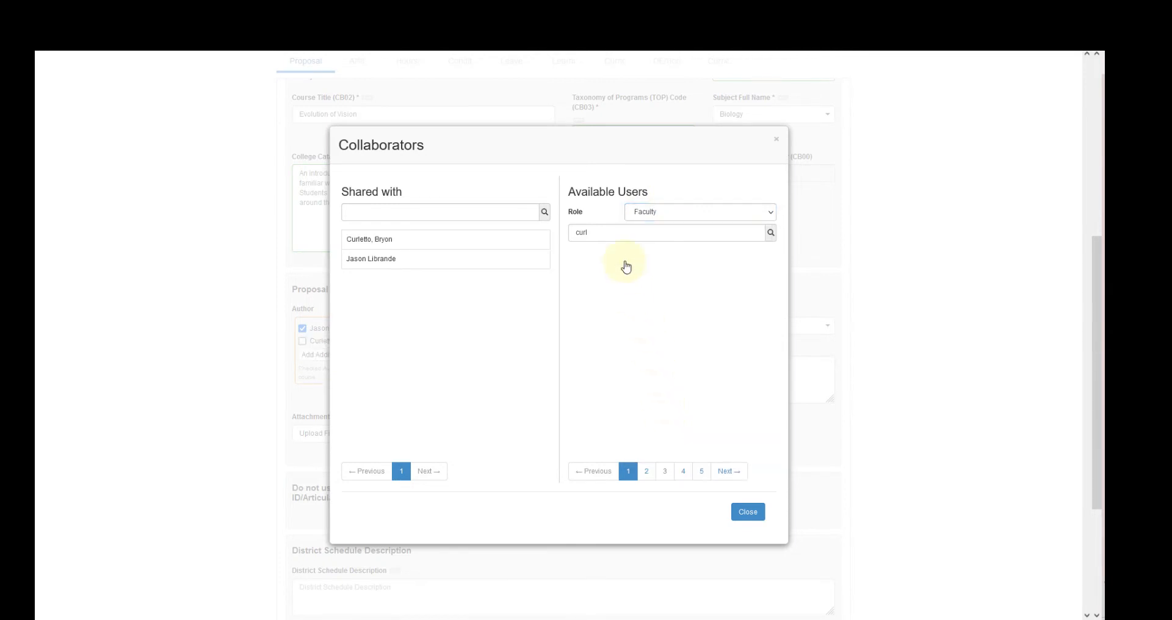
Add a second Faculty collaborator by surname and mark both added contributors as authors of the proposal.
click(626, 234)
key(ctrl+a)
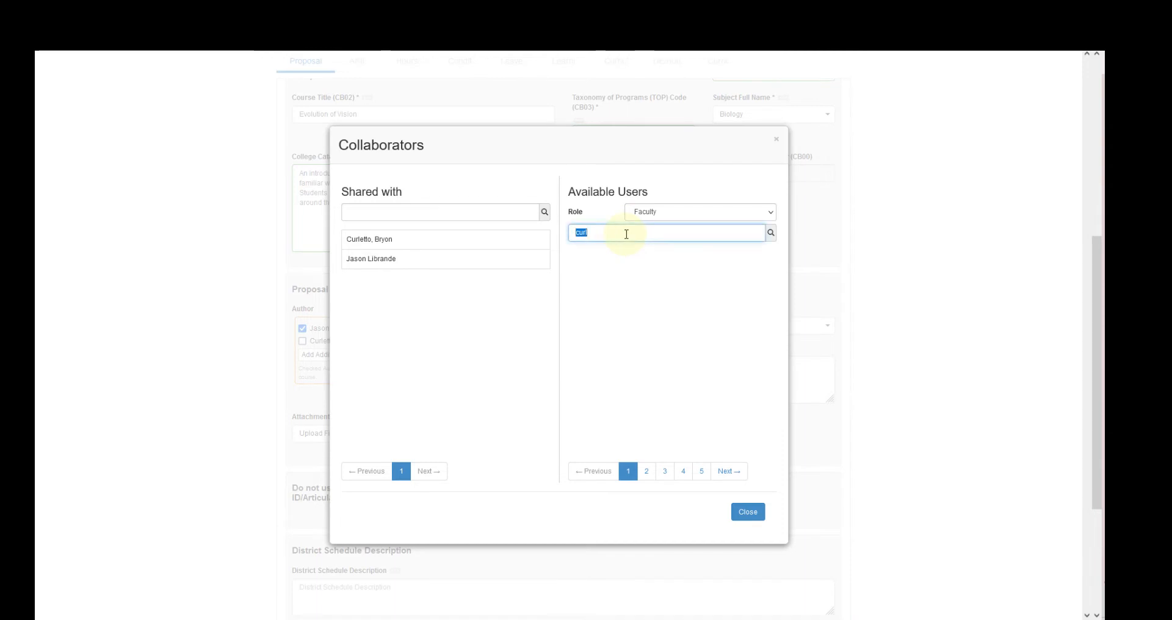
text(mirmo)
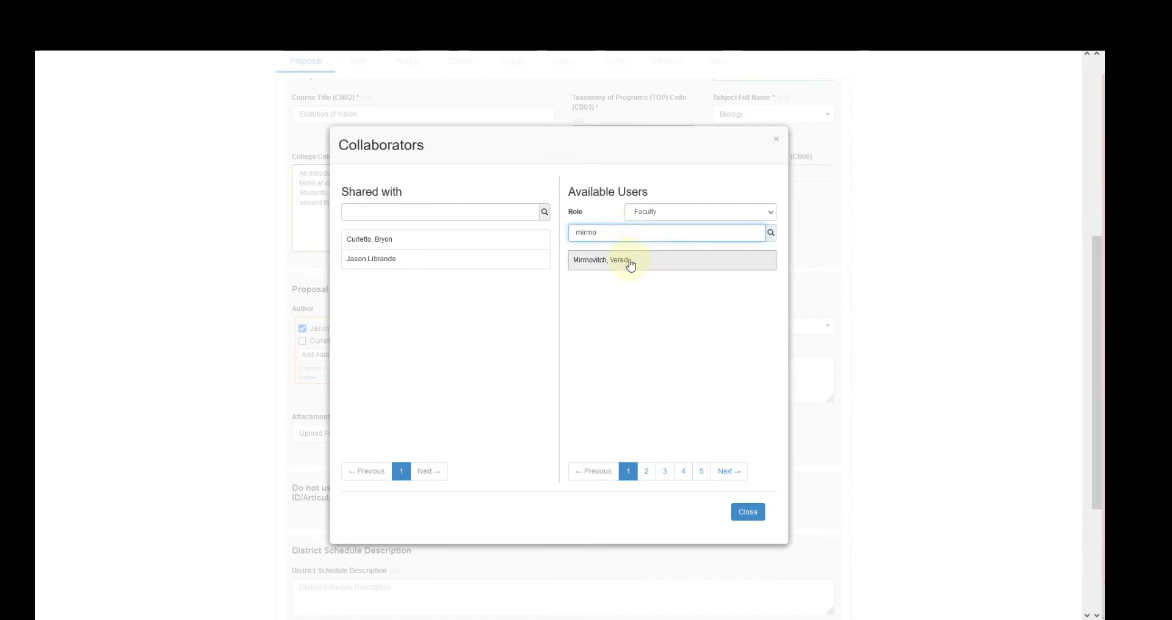
click(627, 261)
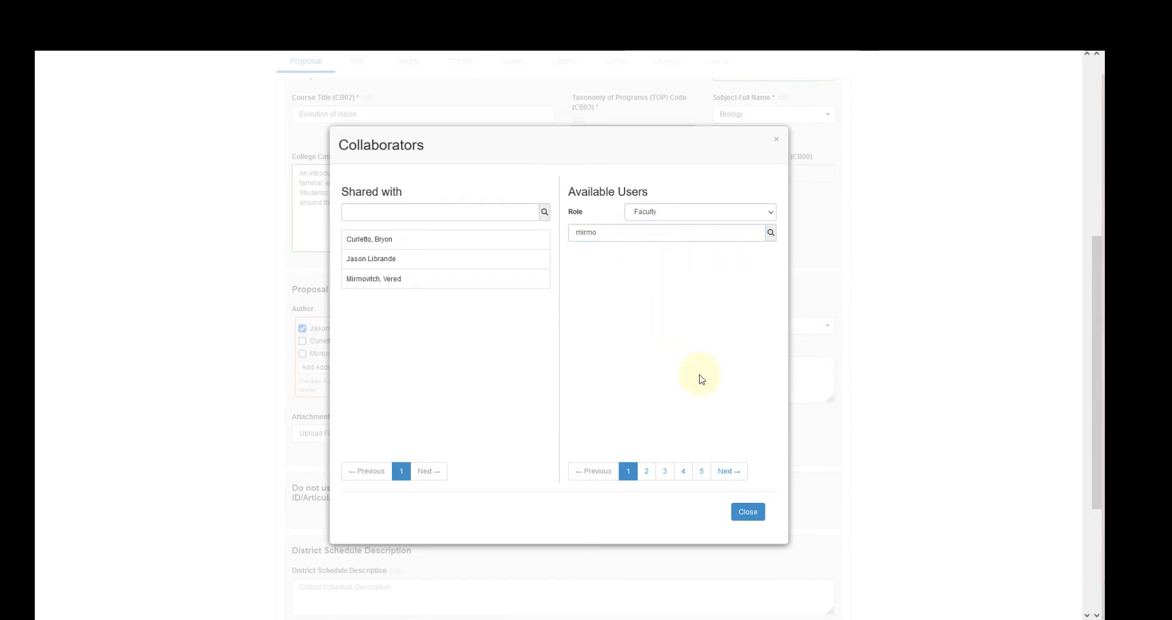
click(749, 515)
click(303, 342)
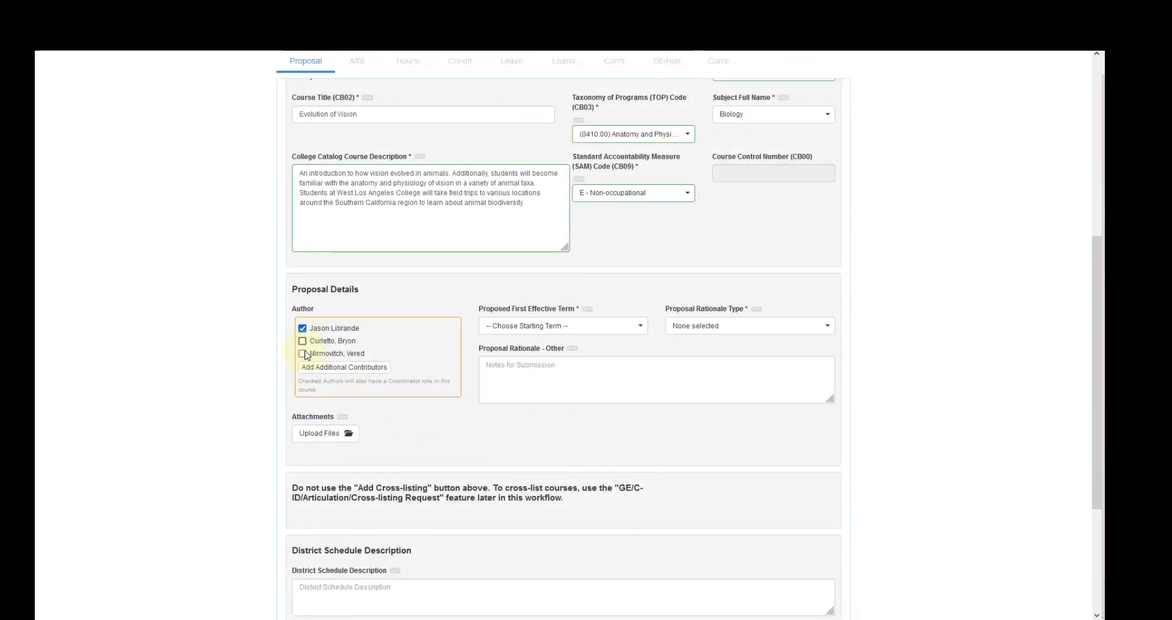
click(302, 353)
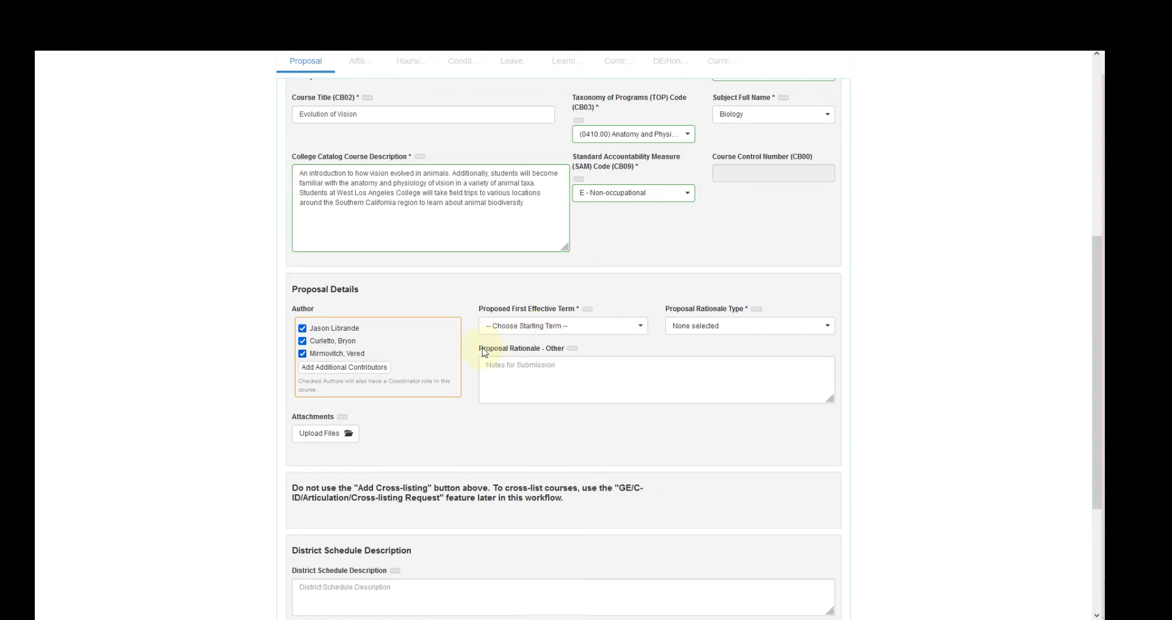
Set the Proposed First Effective Term to 2023 Fall and the Proposal Rationale Type to Award or Transfer Program Requirement.
click(515, 327)
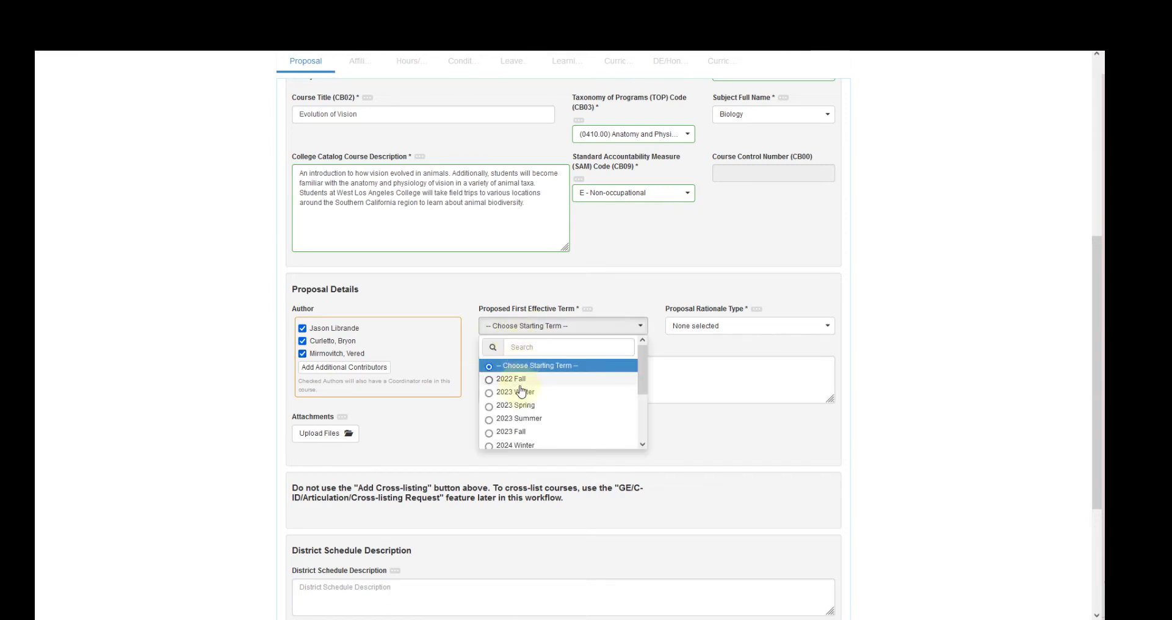
click(513, 432)
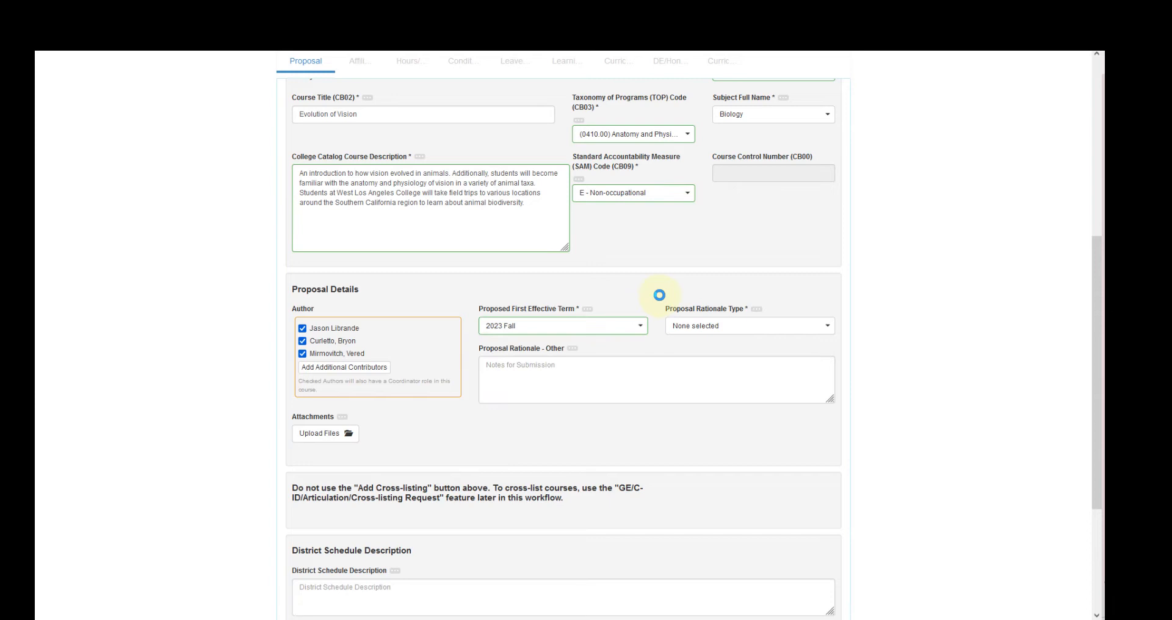
click(701, 329)
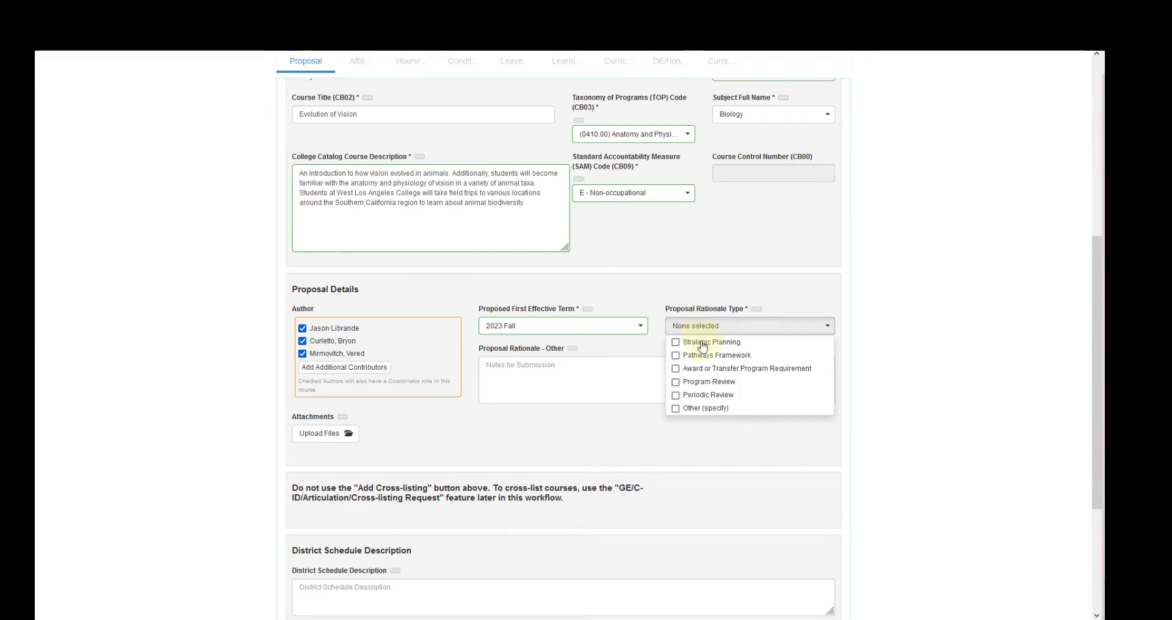
click(732, 370)
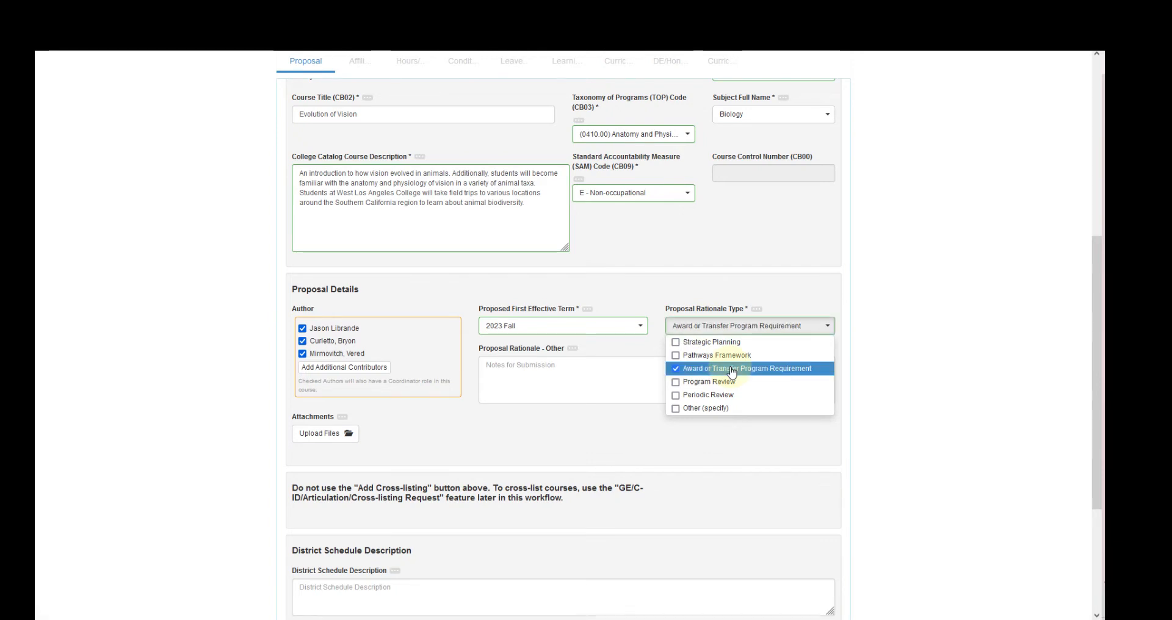
click(634, 366)
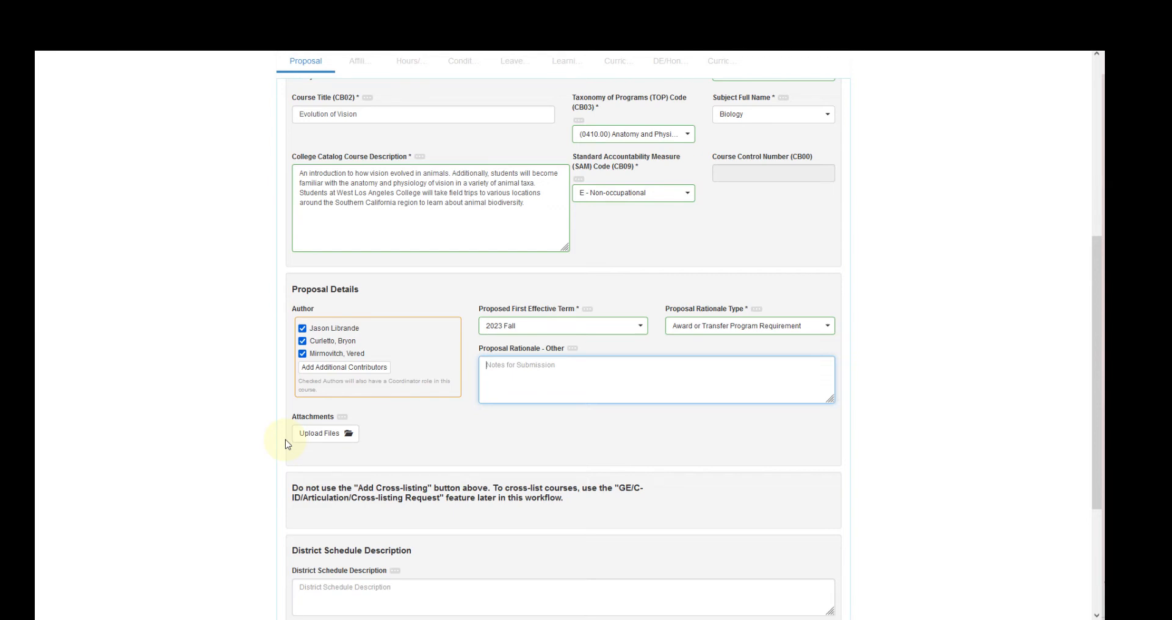
scroll(286, 444, down, 3)
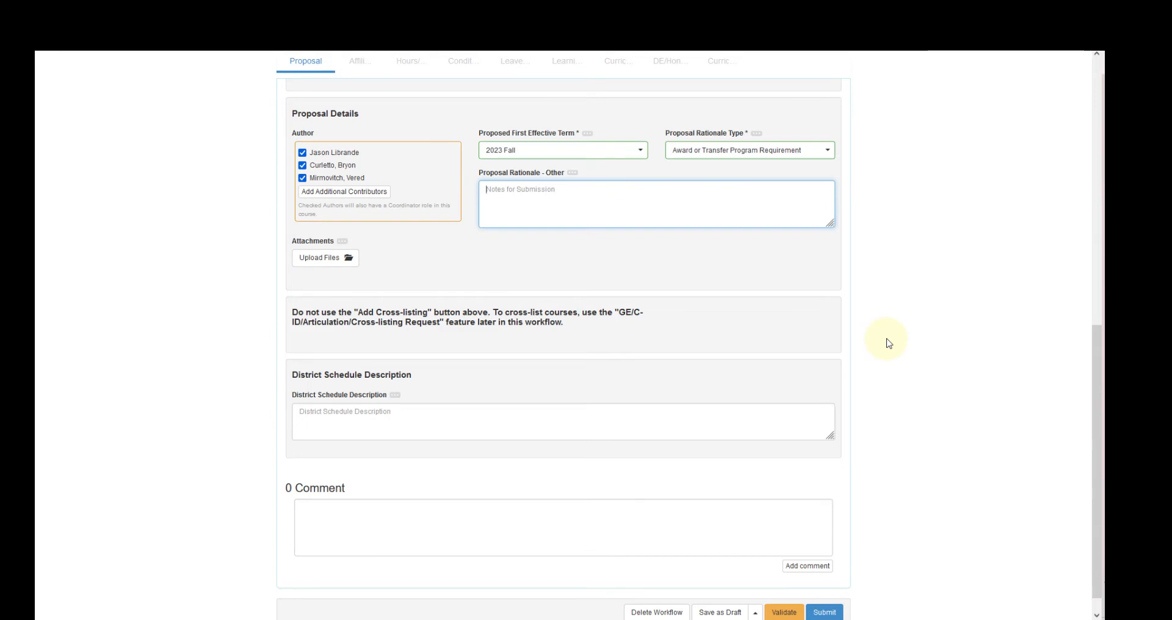
Fill in the District Schedule Description with the catalog description's first two sentences, on how vision evolved in animals and its anatomy and physiology.
scroll(888, 343, up, 6)
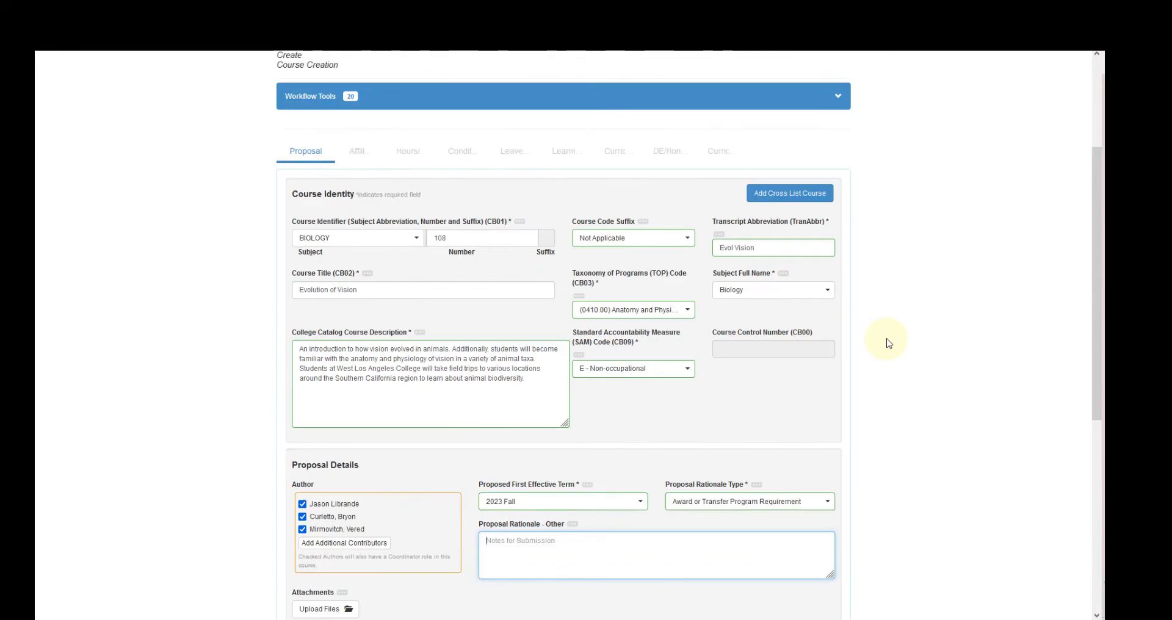
scroll(889, 343, up, 2)
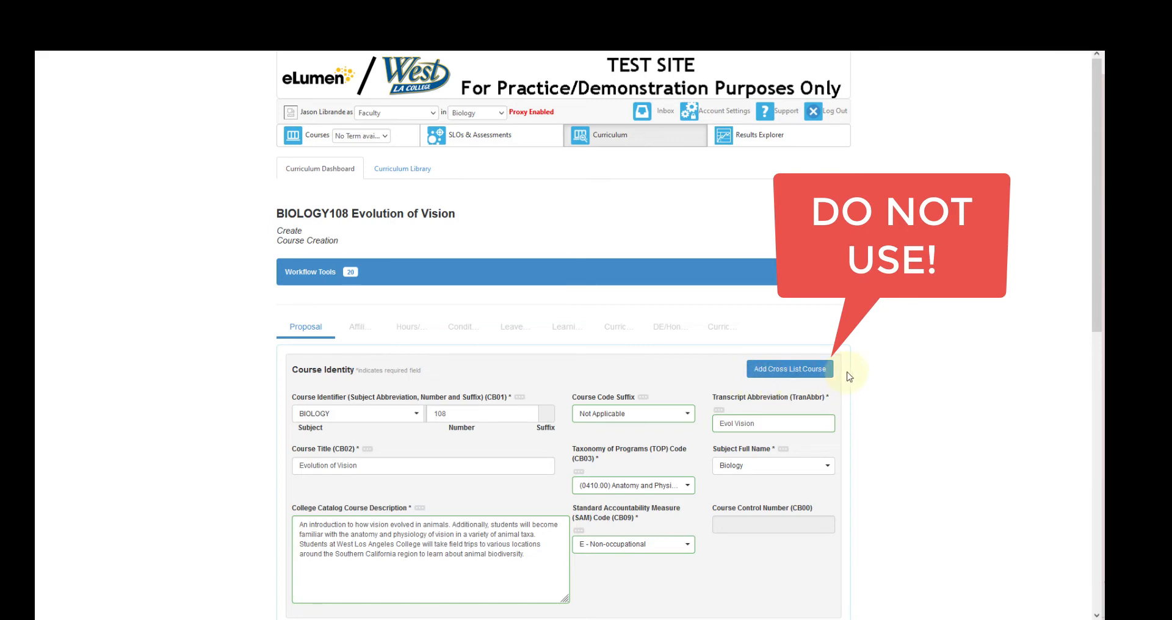
scroll(853, 363, down, 8)
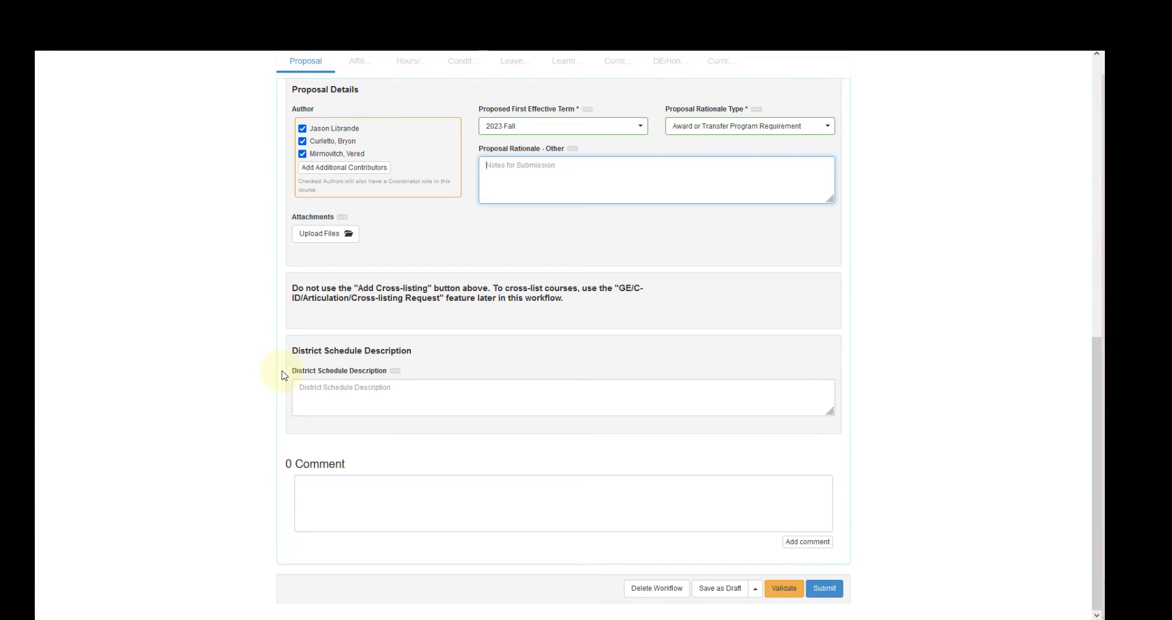
click(394, 371)
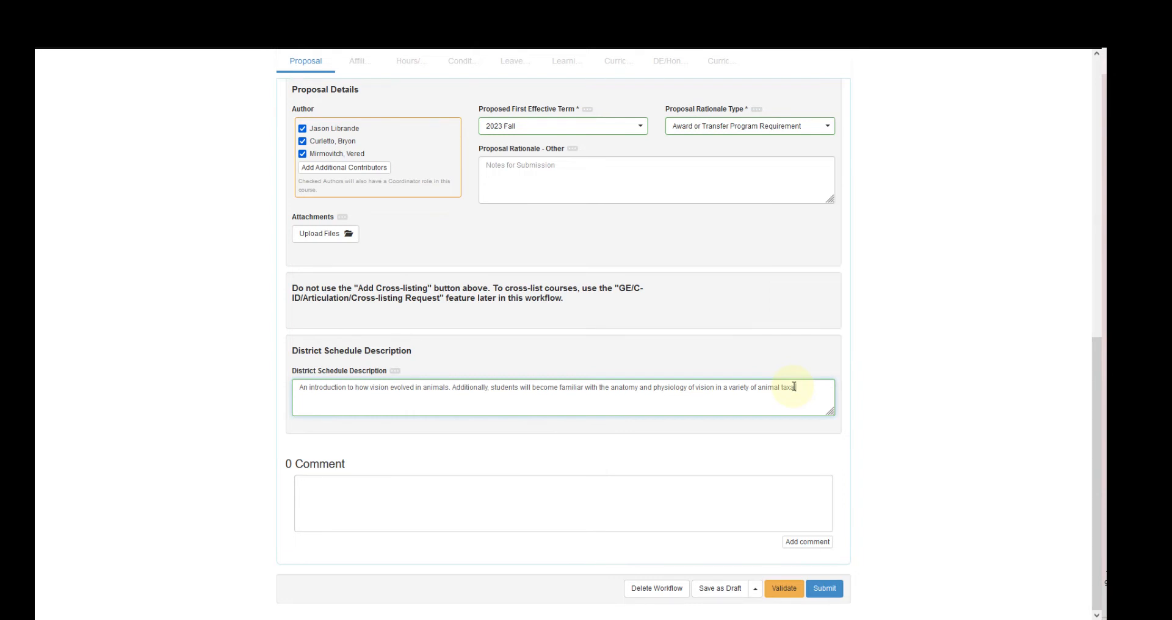
In the proposal's Affiliations section, set Transferability to Transferable to both UC and CSU.
scroll(389, 371, up, 10)
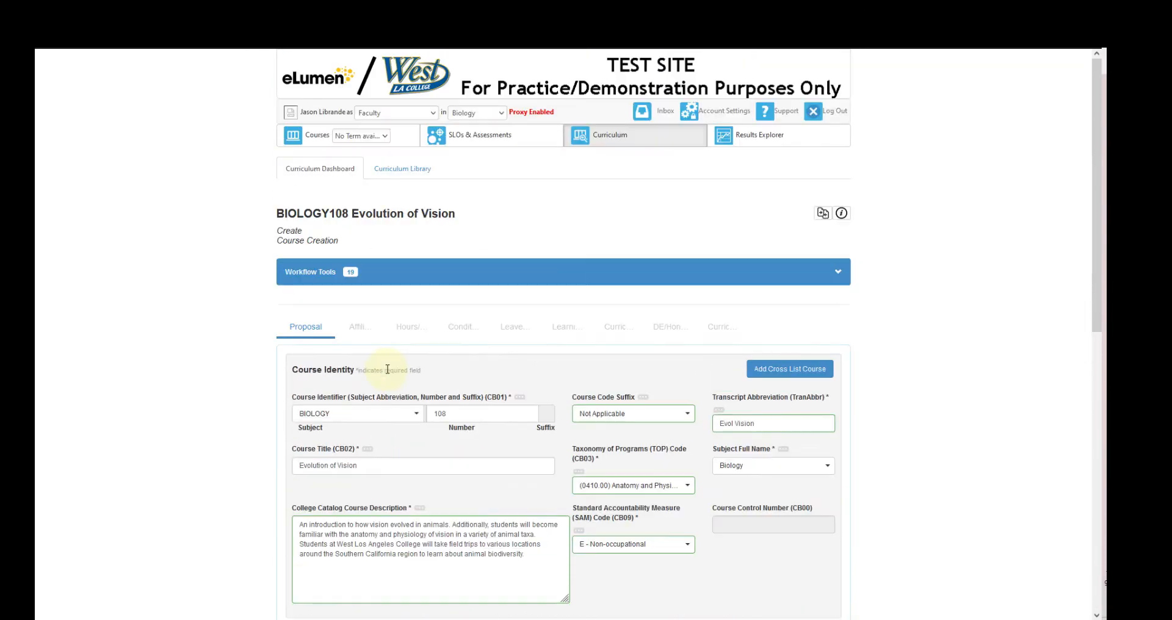
click(356, 332)
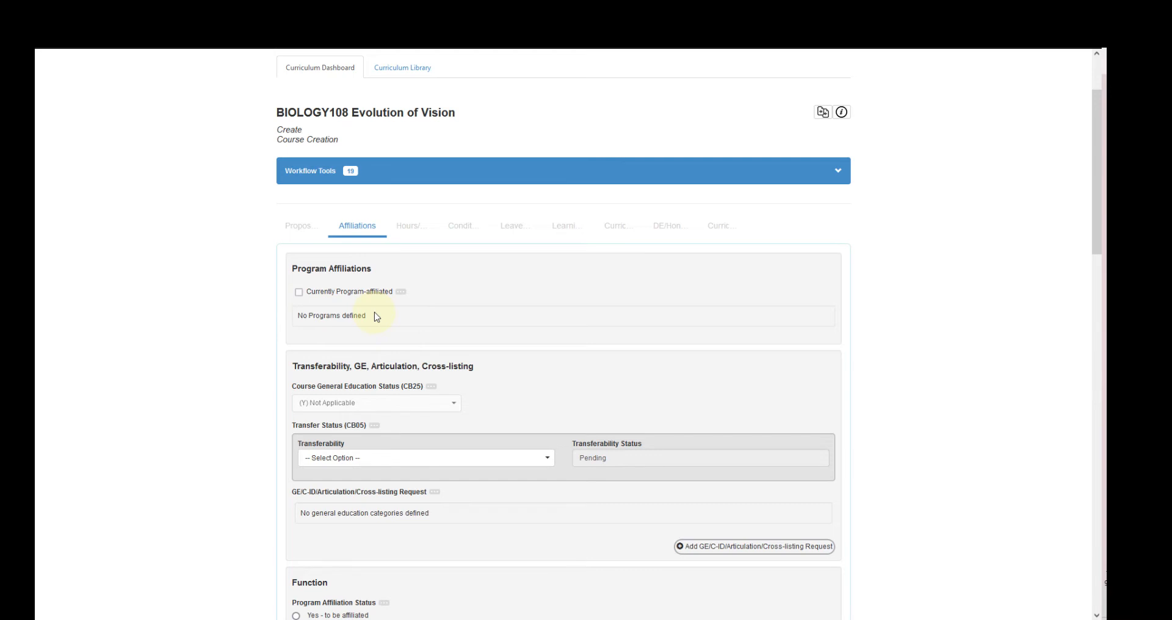
scroll(398, 316, down, 2)
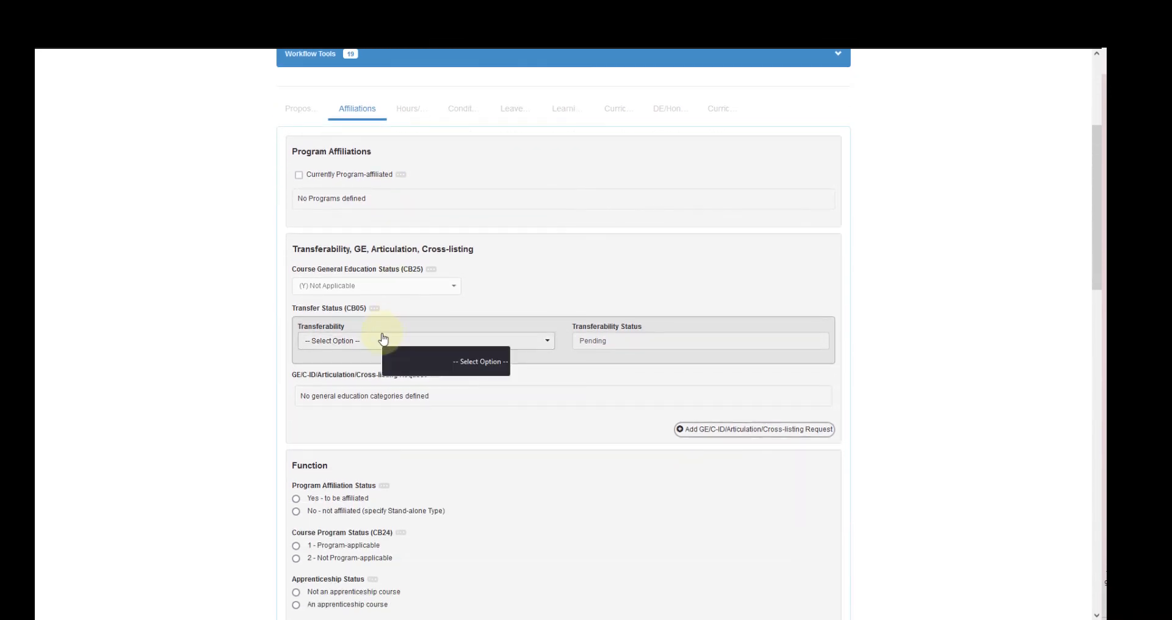
click(462, 340)
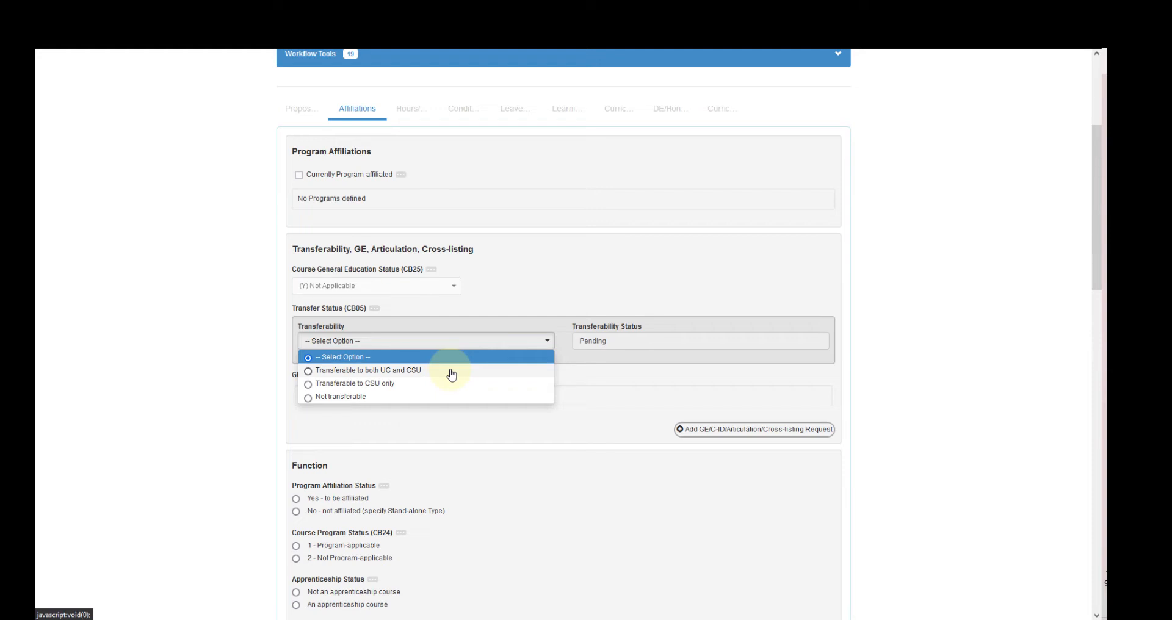
click(451, 372)
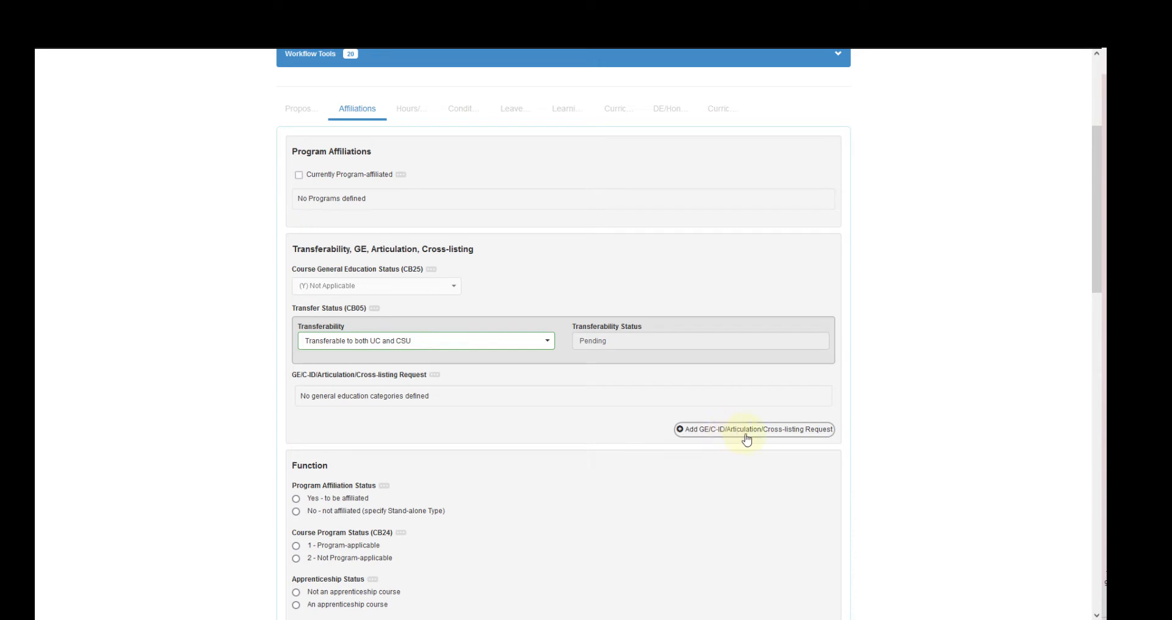
Add a CSU General Education Area request covering B1 - Physical Science, B2 - Life Science and B3 - Laboratory Science.
click(802, 430)
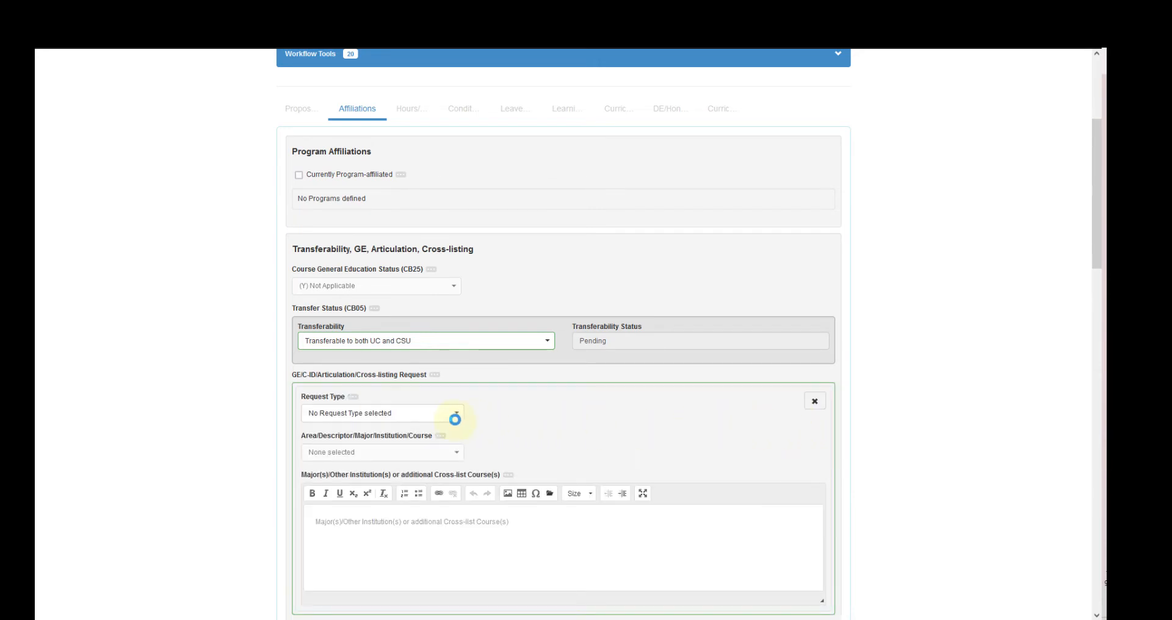
click(442, 423)
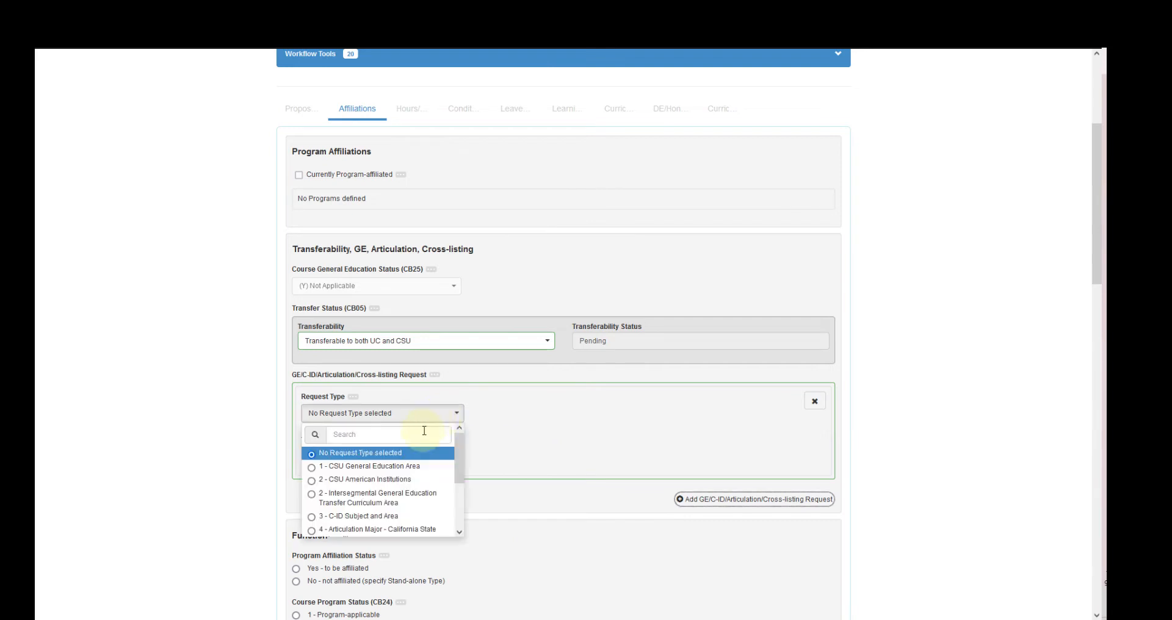
click(407, 466)
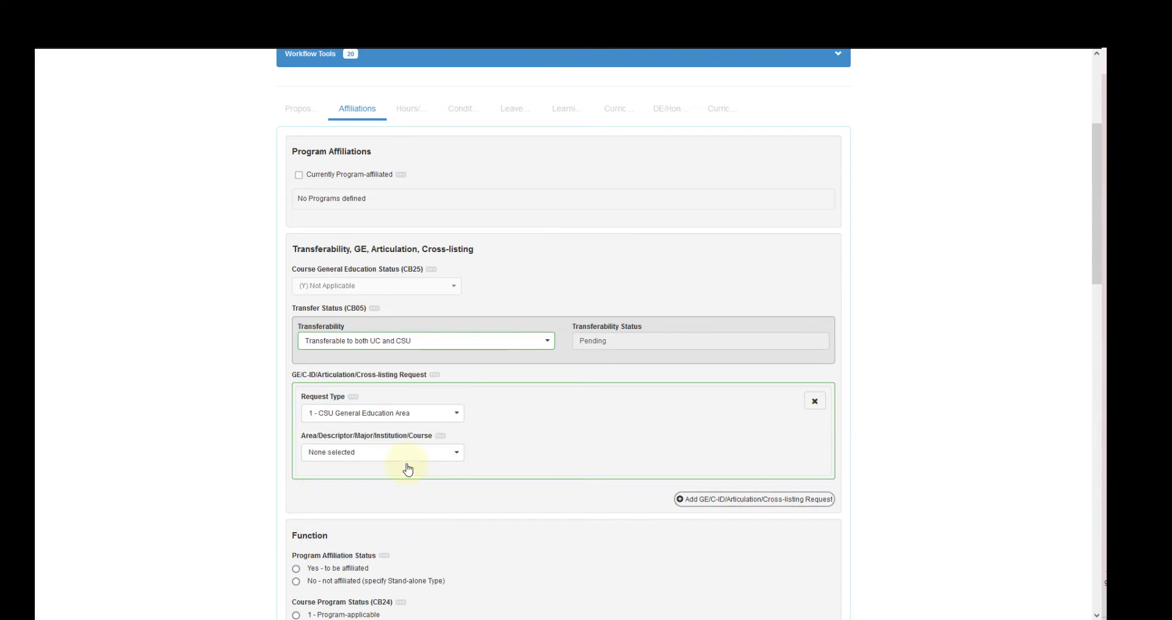
click(442, 458)
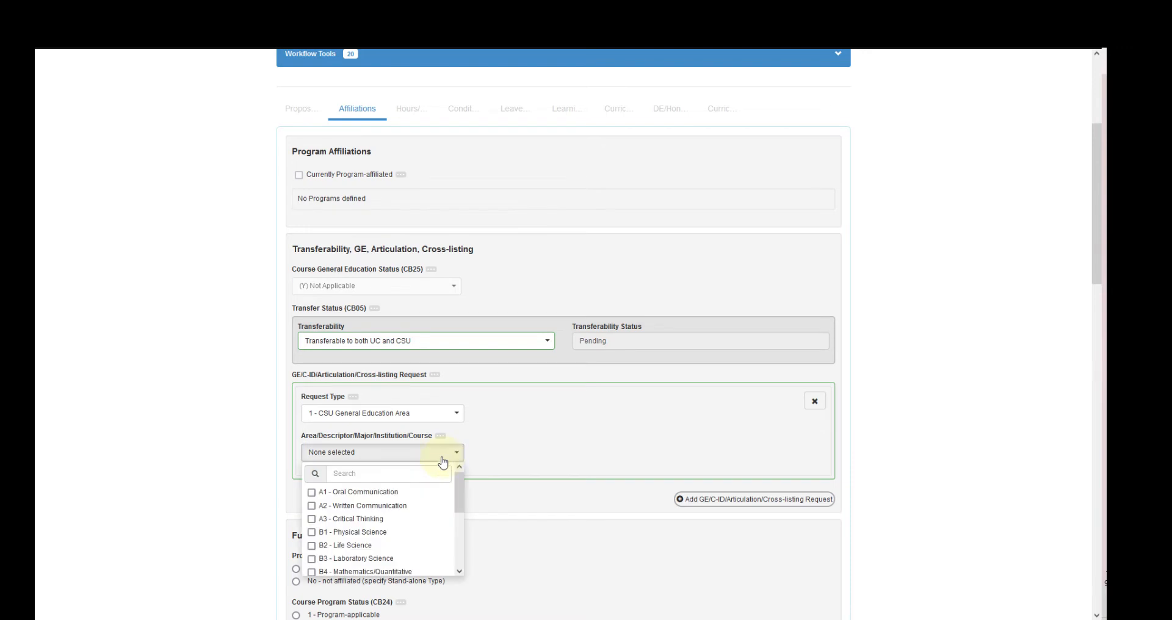
click(399, 545)
click(396, 558)
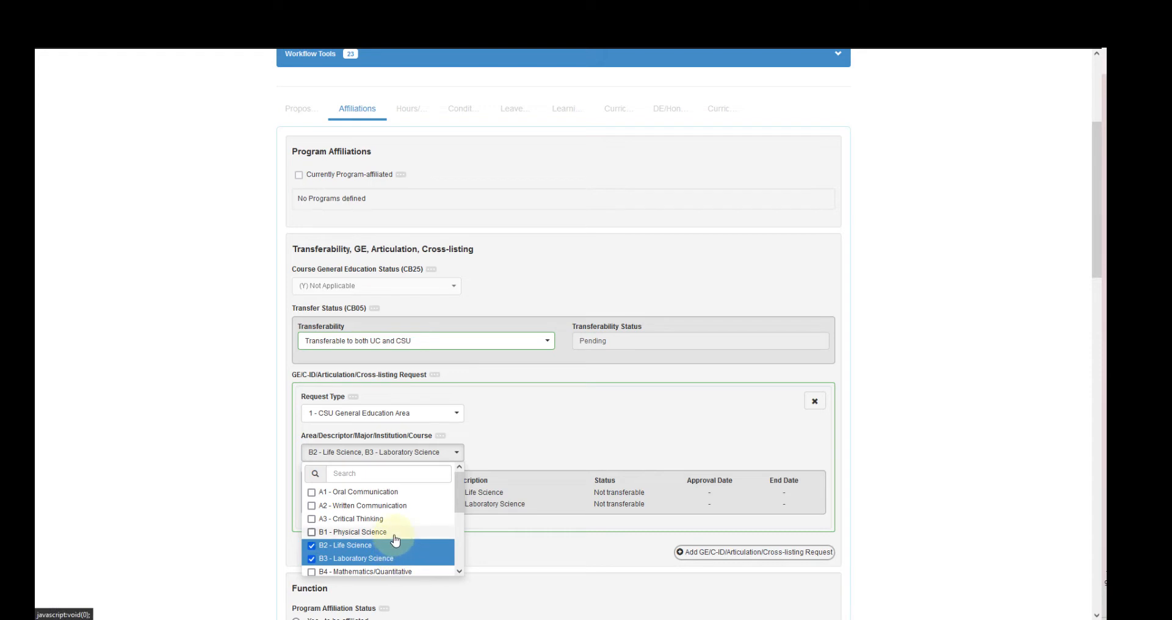
click(395, 536)
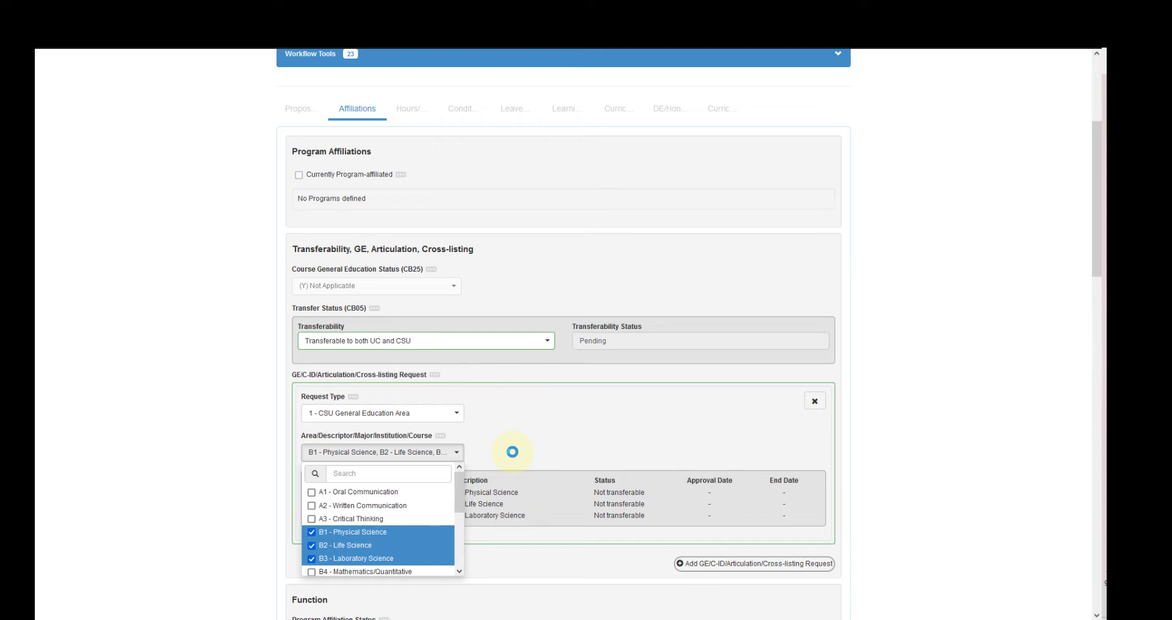
click(512, 452)
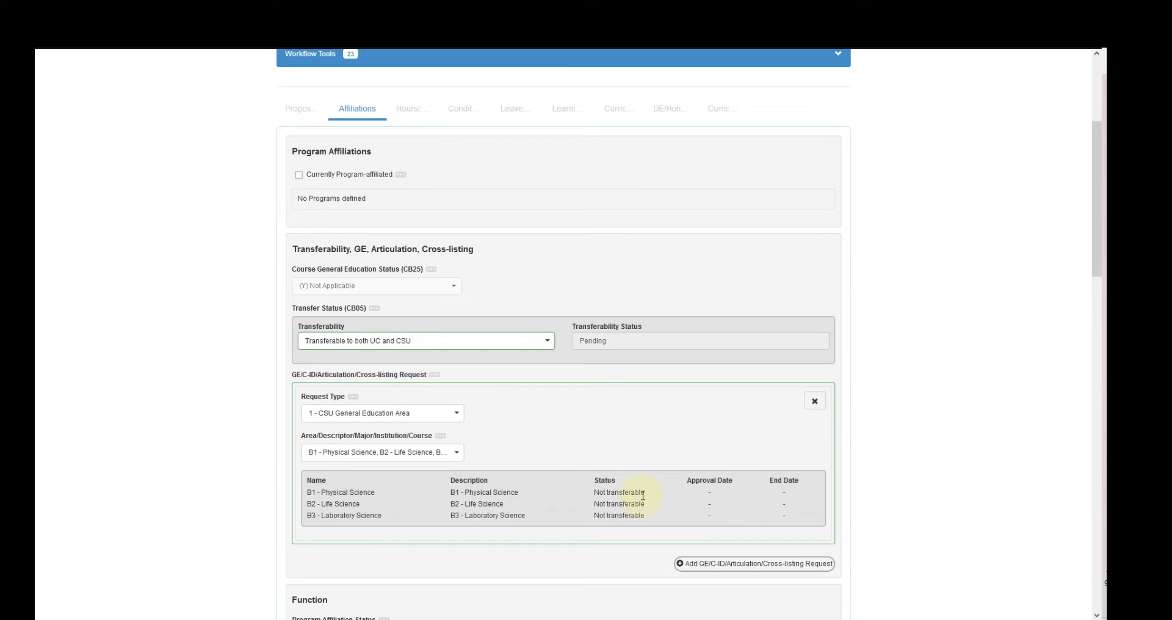
Add an Intersegmental General Education Transfer Curriculum Area request covering 5B - Biological Sciences and 5C - Laboratory.
click(699, 564)
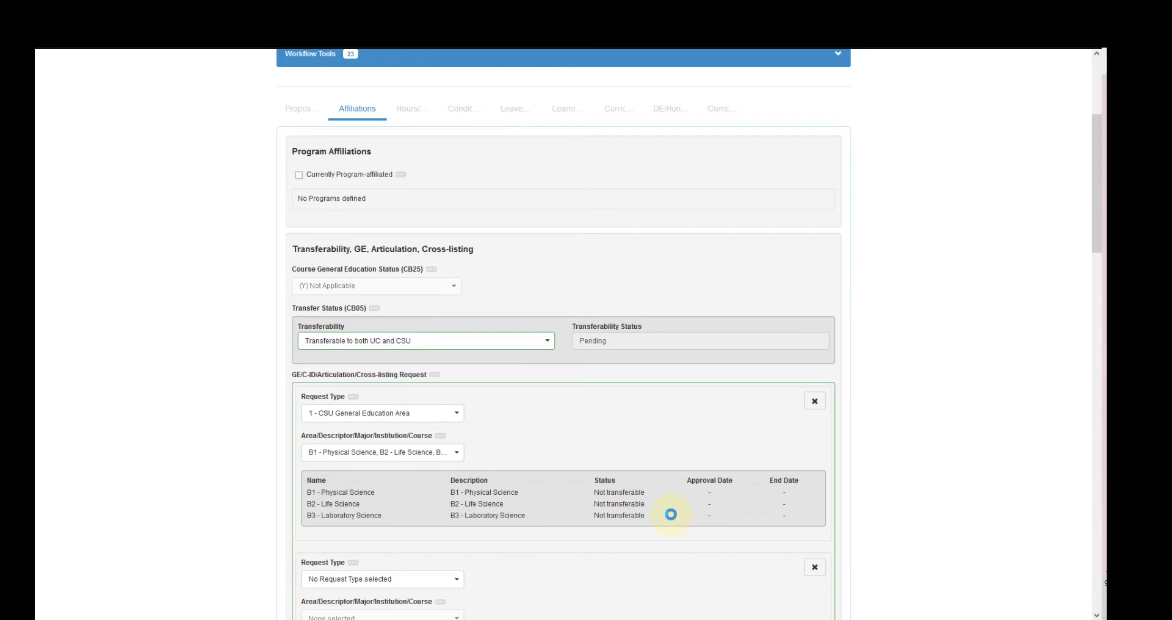
scroll(672, 512, down, 2)
click(443, 468)
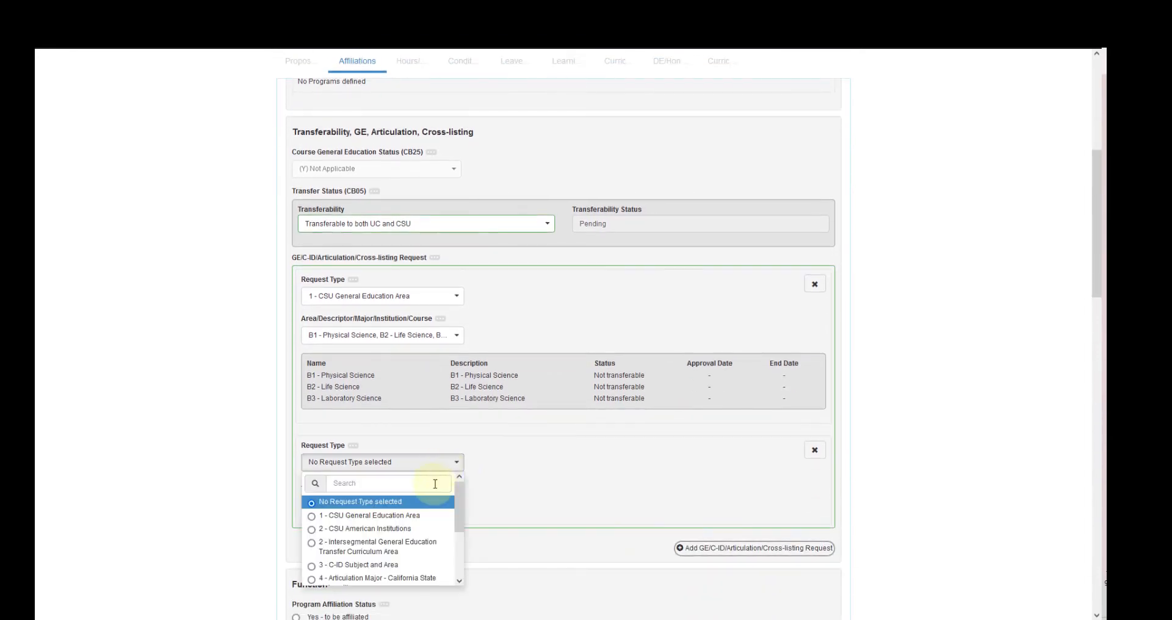
click(418, 544)
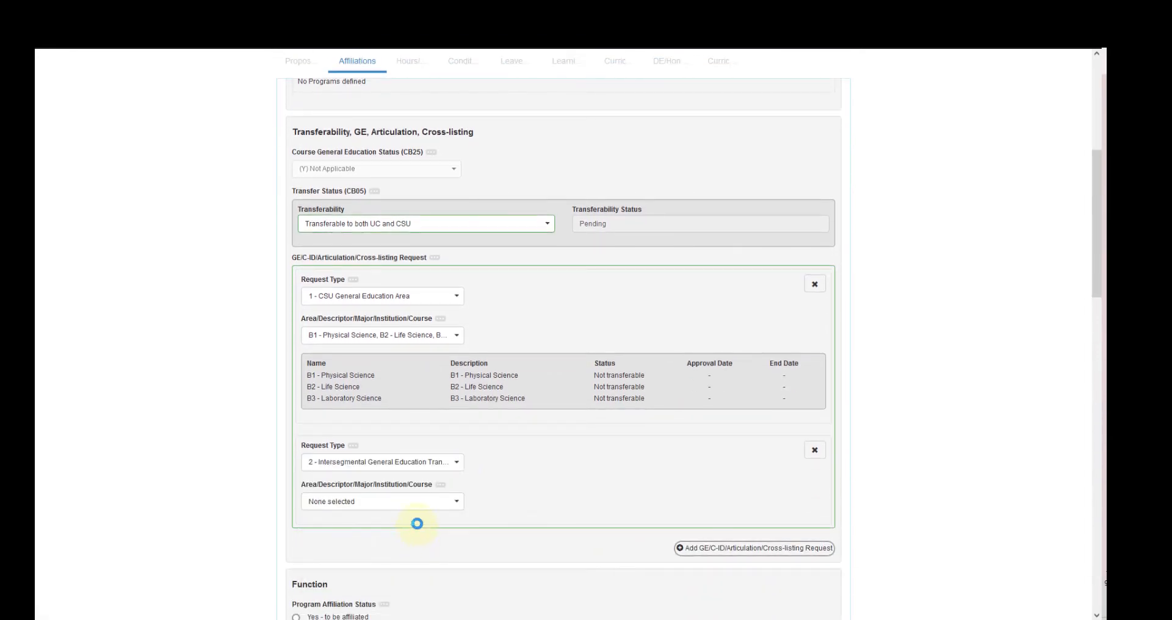
click(426, 512)
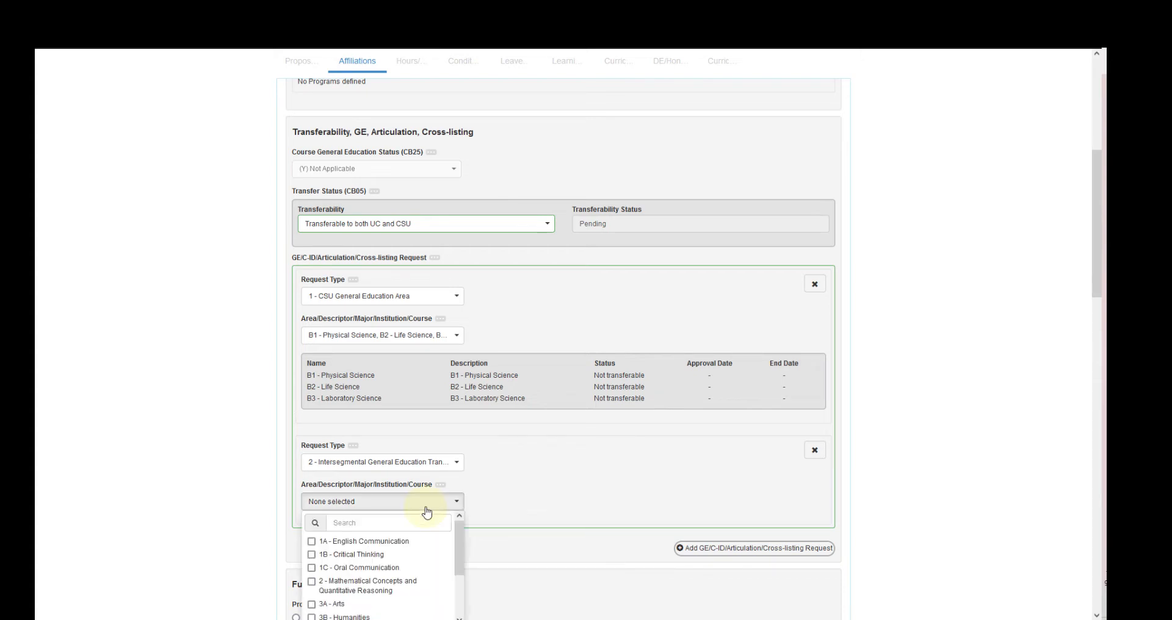
scroll(402, 580, down, 1)
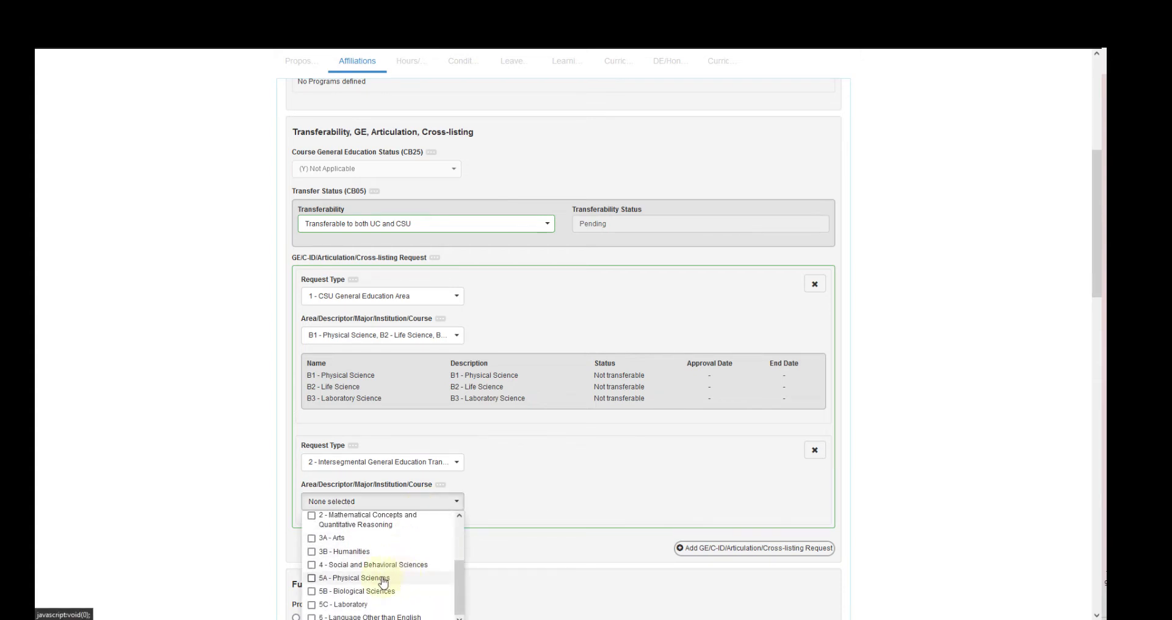
click(368, 593)
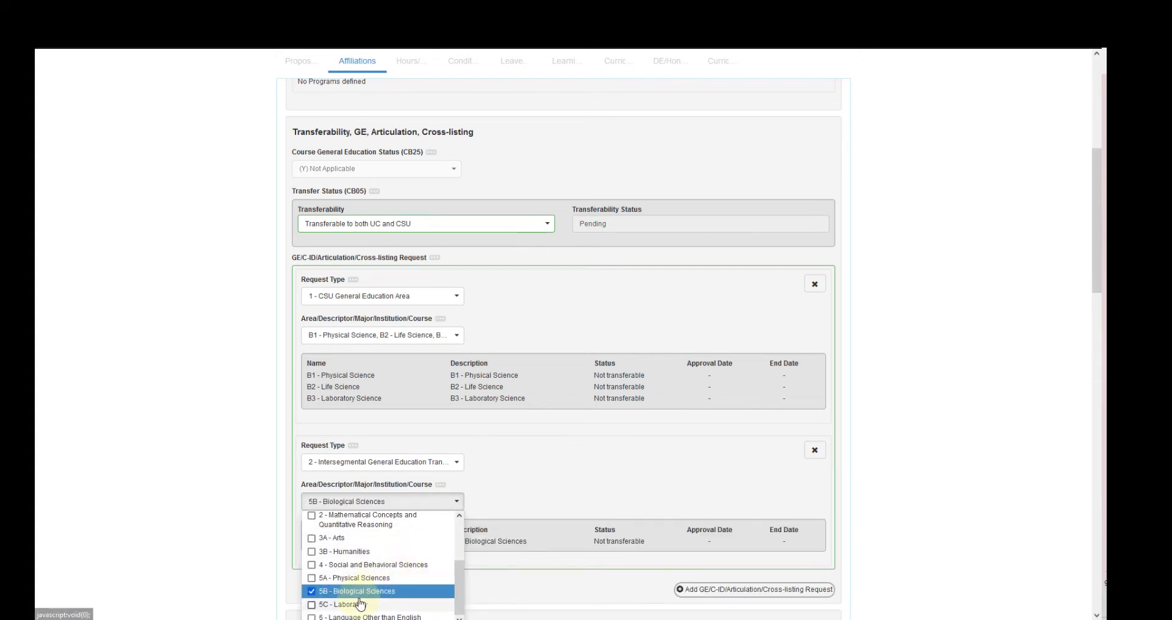
click(366, 604)
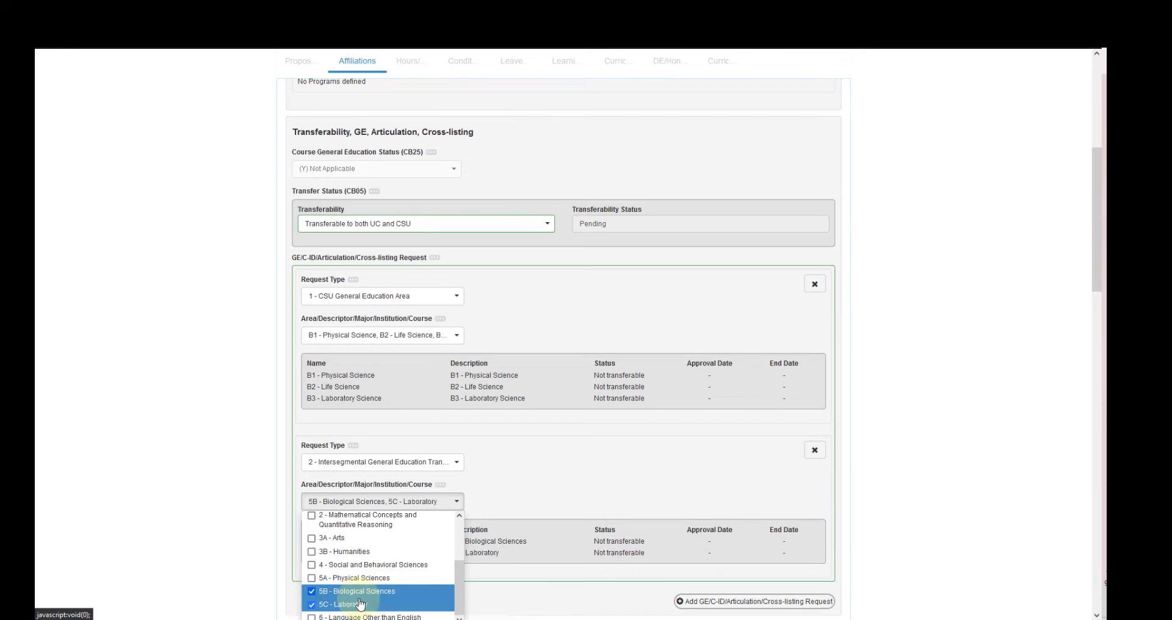
click(564, 493)
Add a LACCDGE - LACCD General Education Pattern request for area A - Natural Sciences.
scroll(600, 492, down, 2)
scroll(607, 488, down, 1)
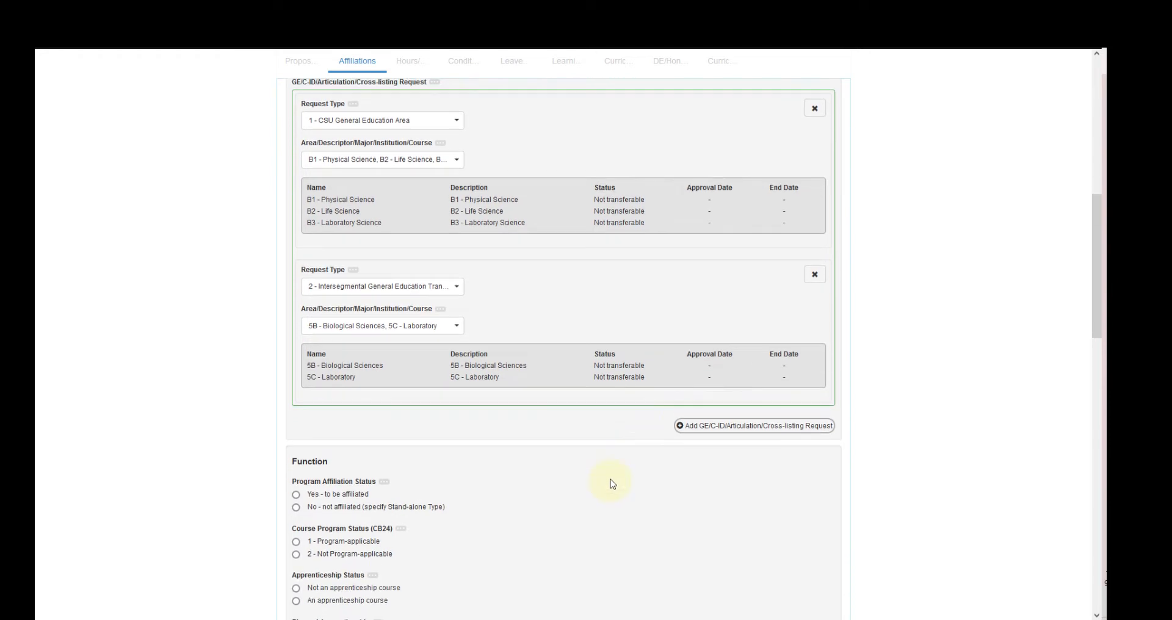
click(778, 428)
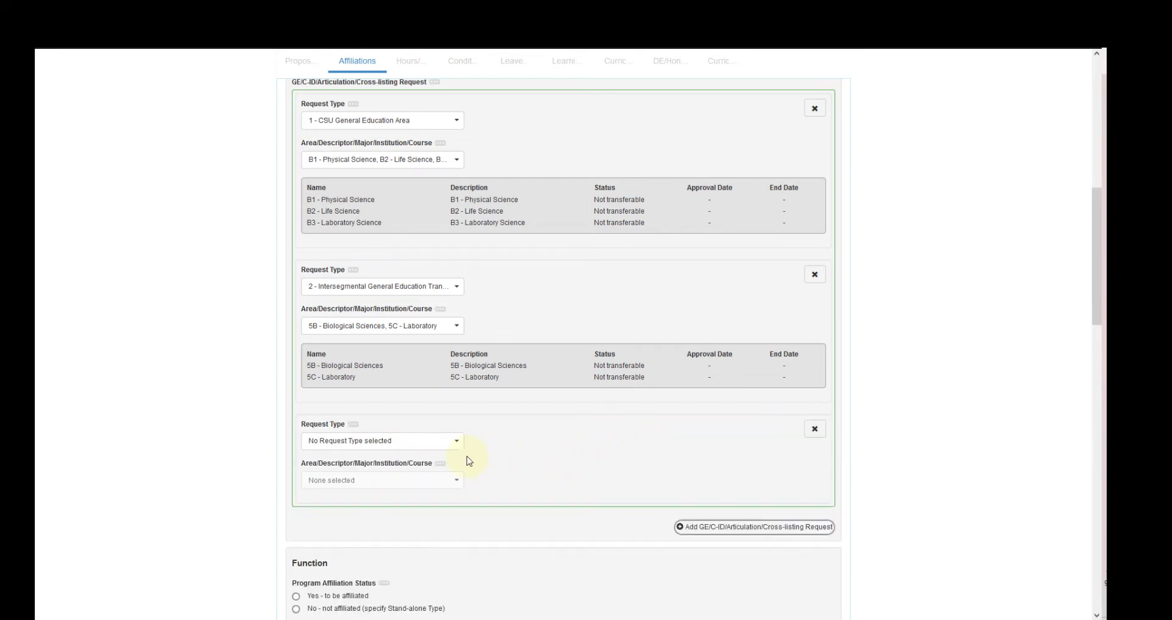
click(444, 444)
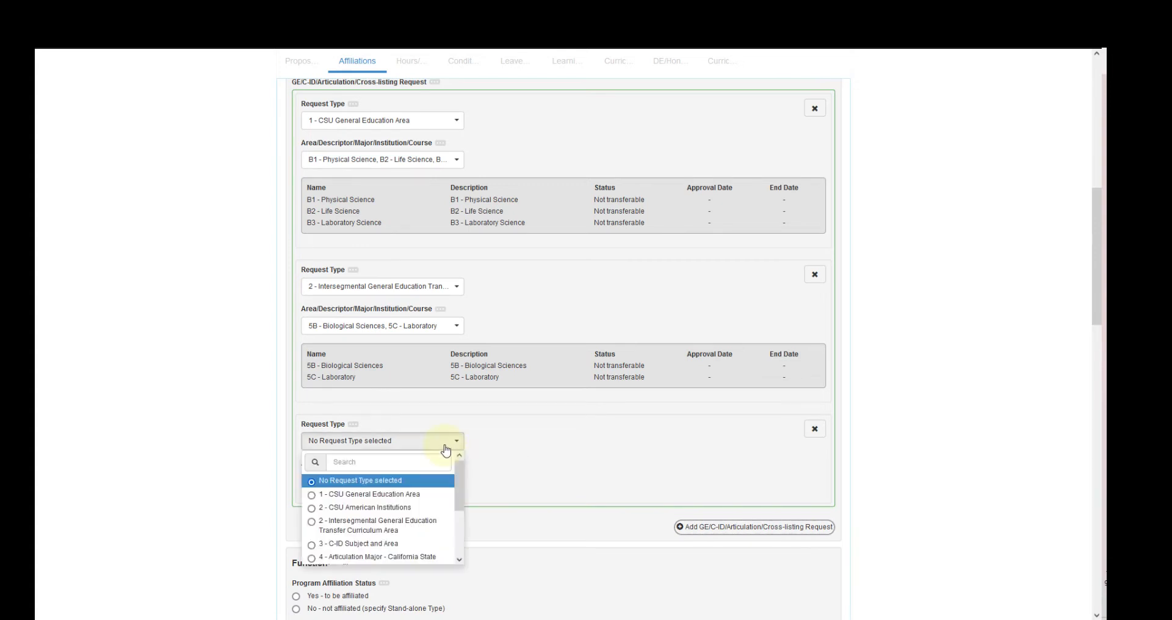
scroll(405, 511, down, 3)
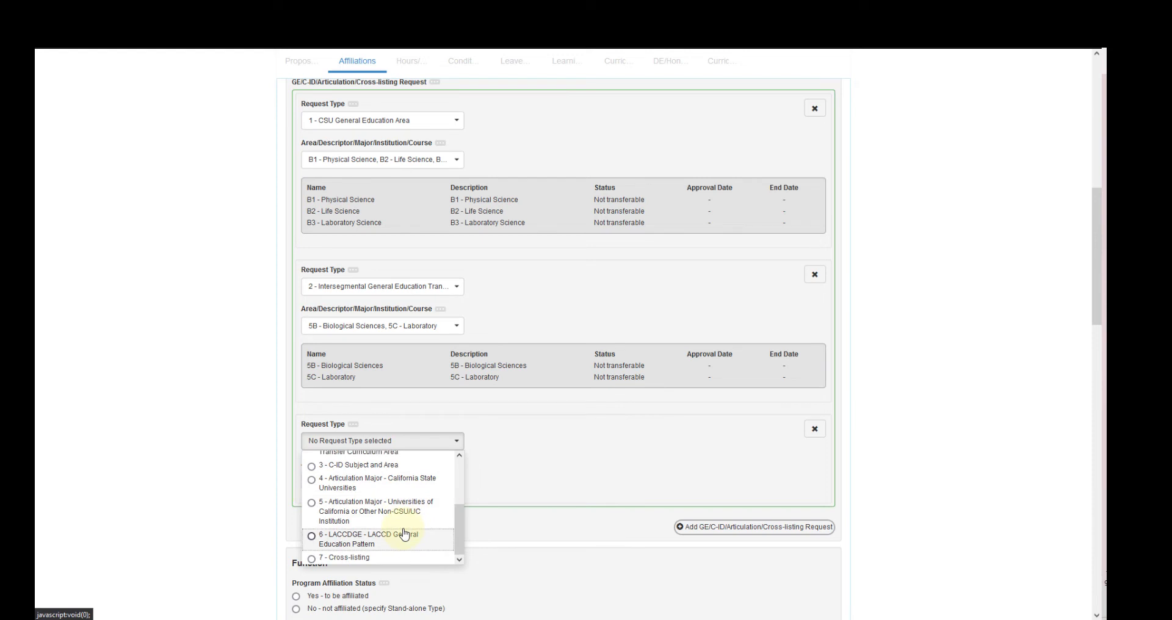
click(404, 534)
click(379, 491)
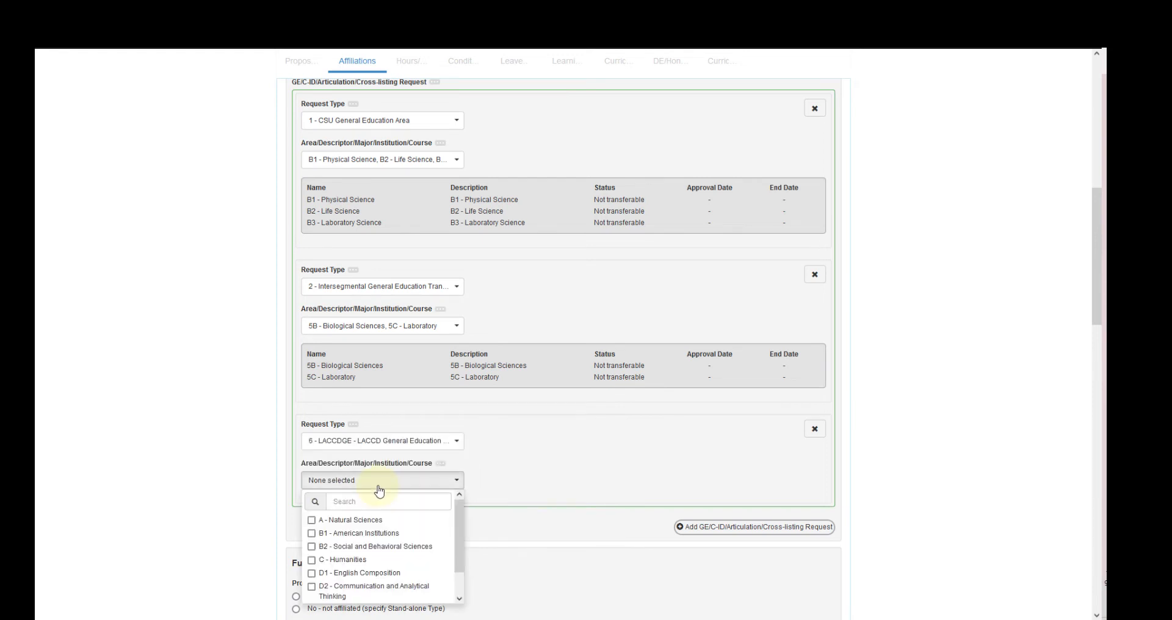
click(368, 520)
click(617, 480)
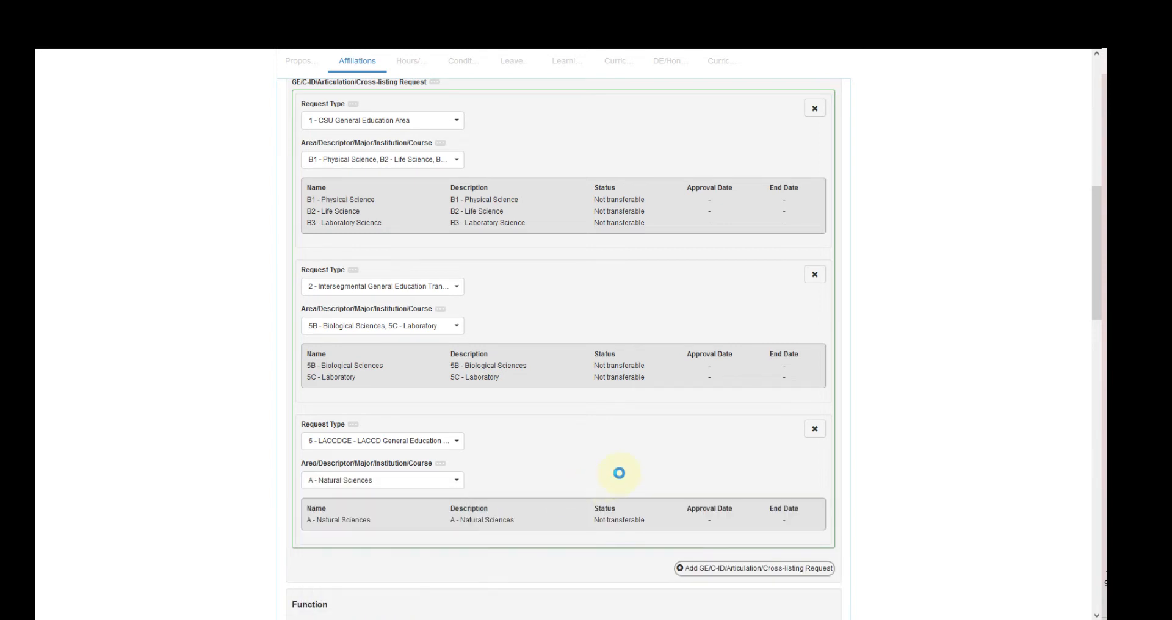
Add a C-ID Subject and Area request, search its descriptors for "anatom" and select BIOL 110 B Human Anatomy with Lab.
click(687, 569)
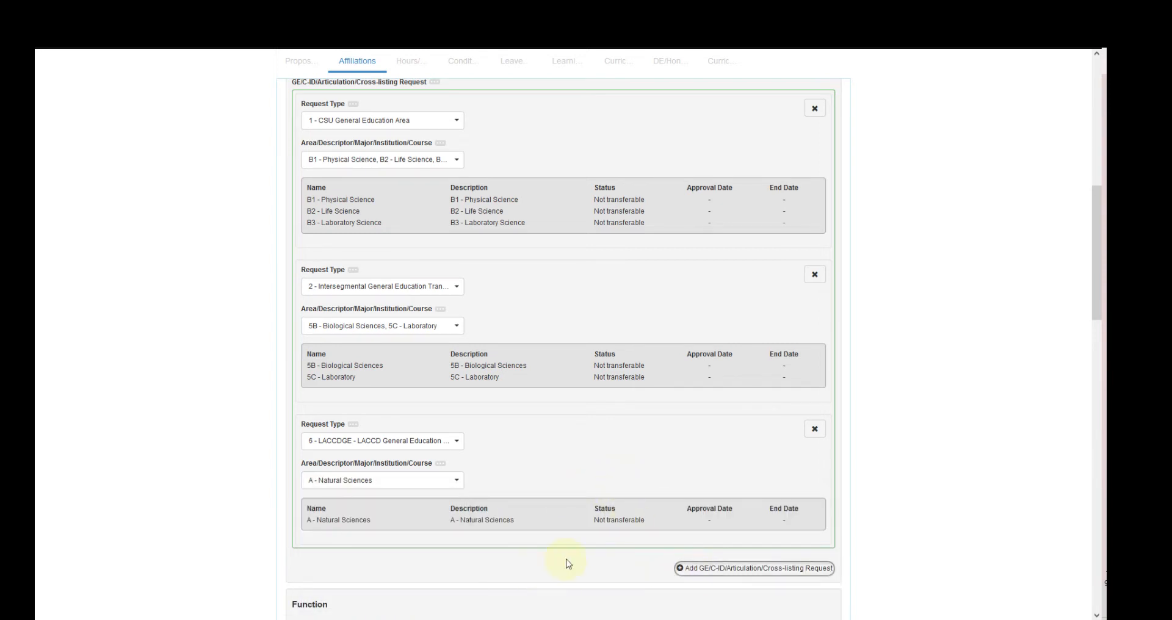
scroll(451, 566, down, 3)
click(457, 409)
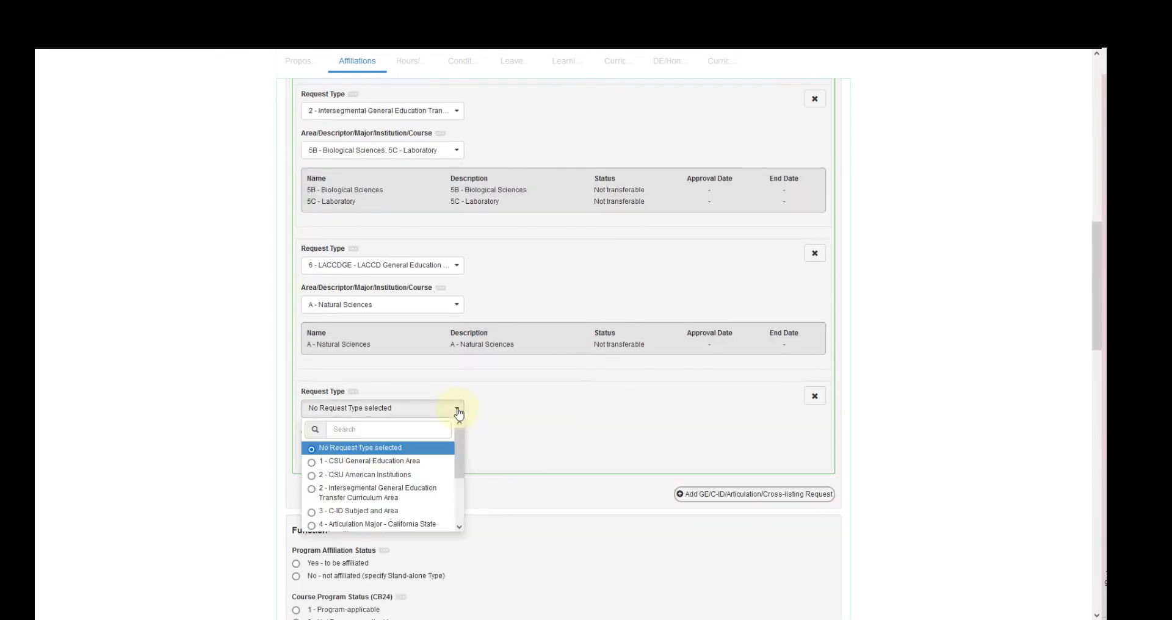
click(407, 512)
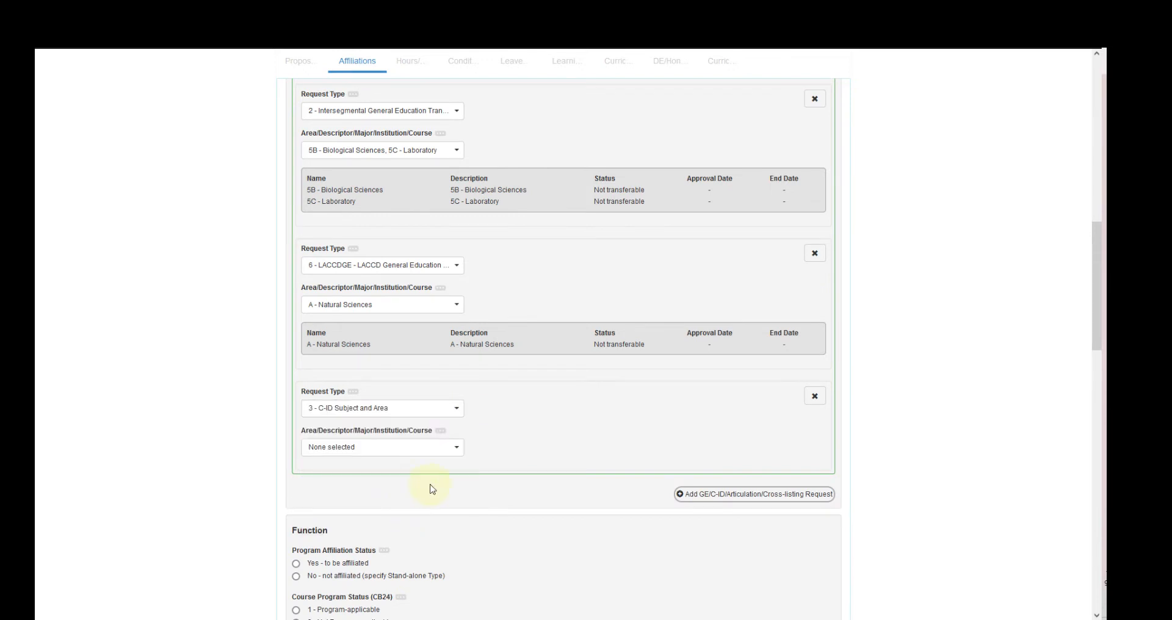
click(439, 449)
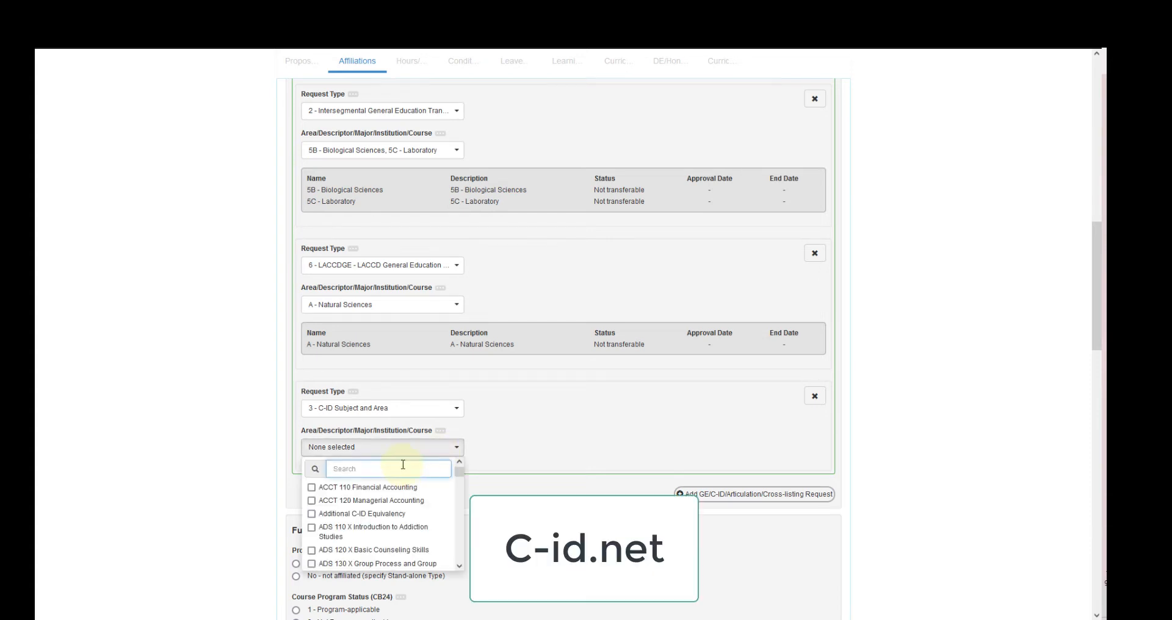
text(anatom)
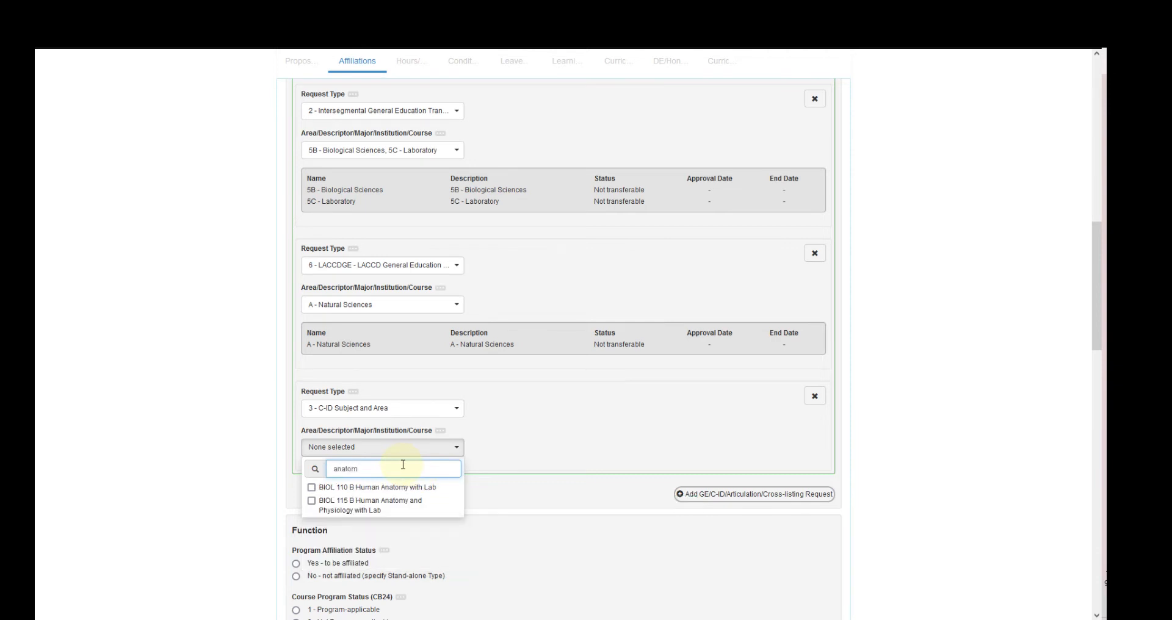
click(422, 489)
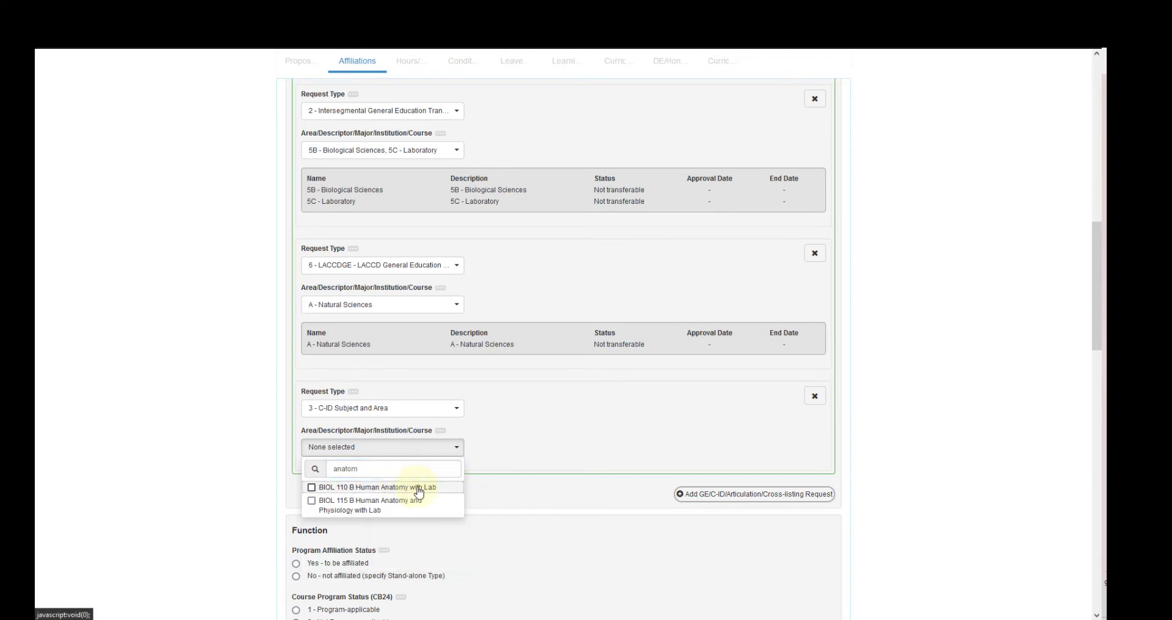
Add a 7 - Cross-listing request below the C-ID request, with Other as its area/descriptor/major/institution/course.
click(554, 455)
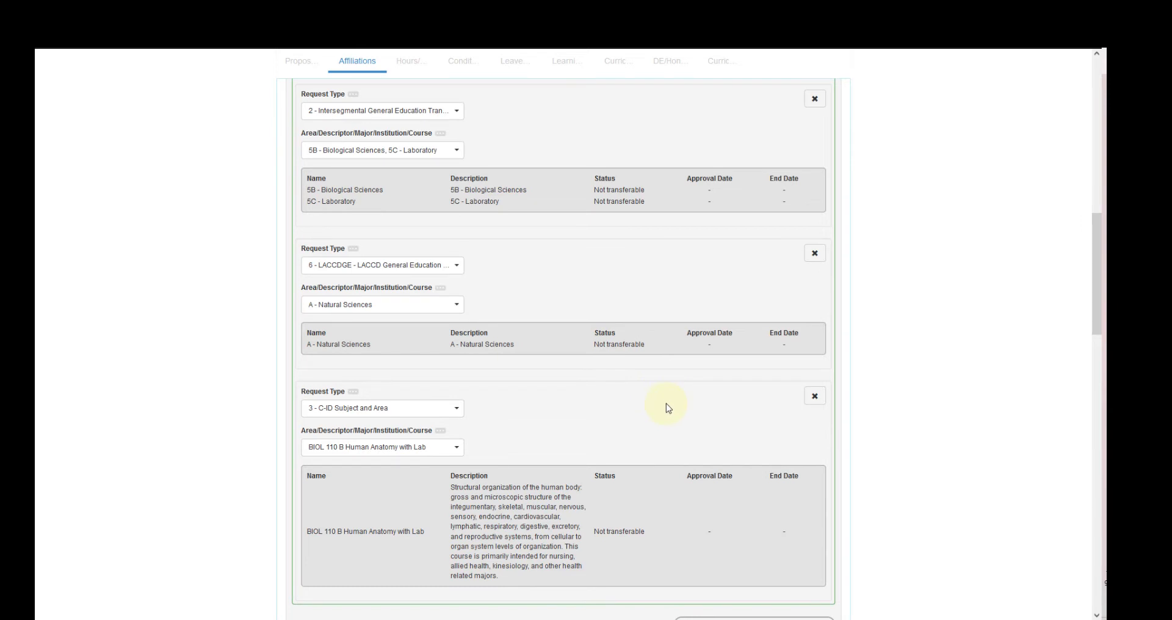
scroll(665, 404, down, 3)
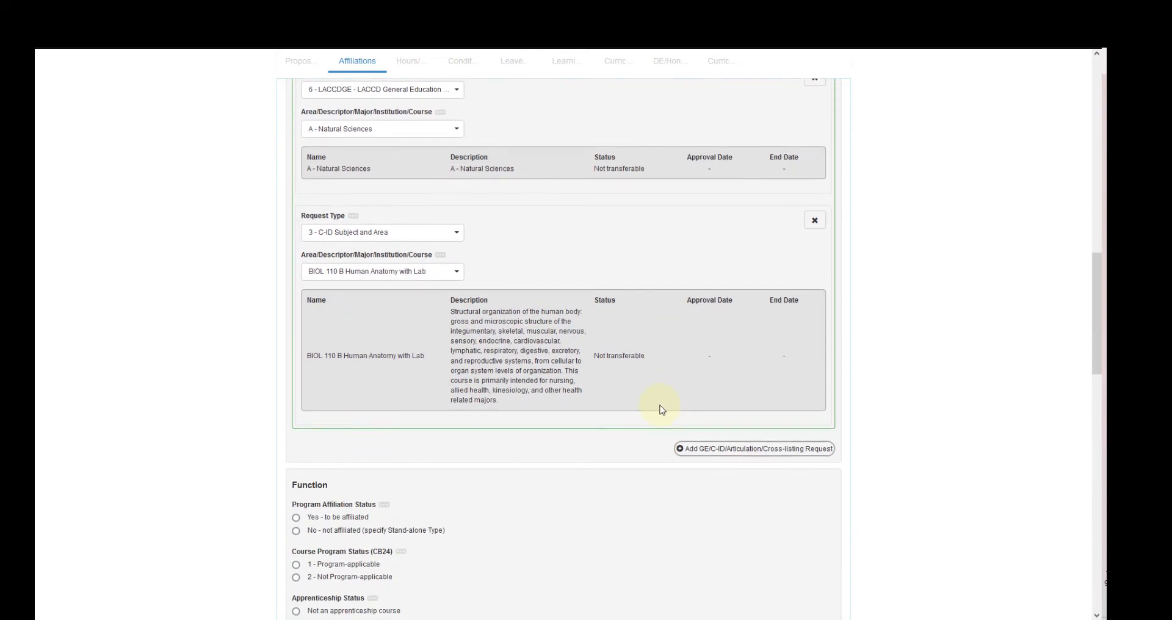
click(691, 450)
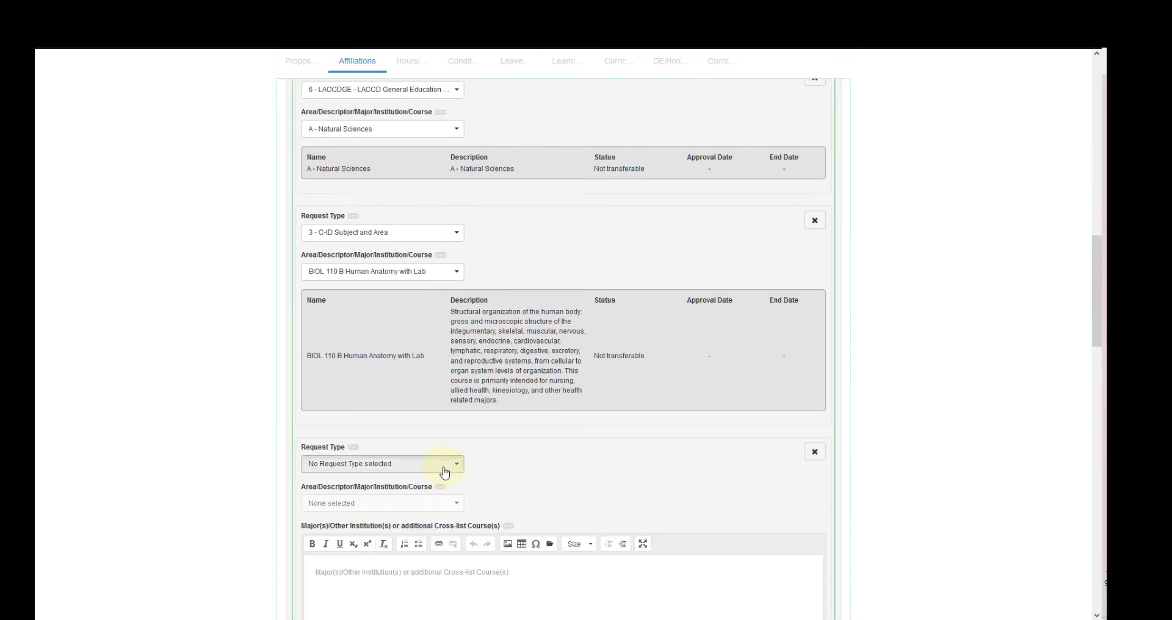
click(443, 468)
scroll(440, 488, down, 3)
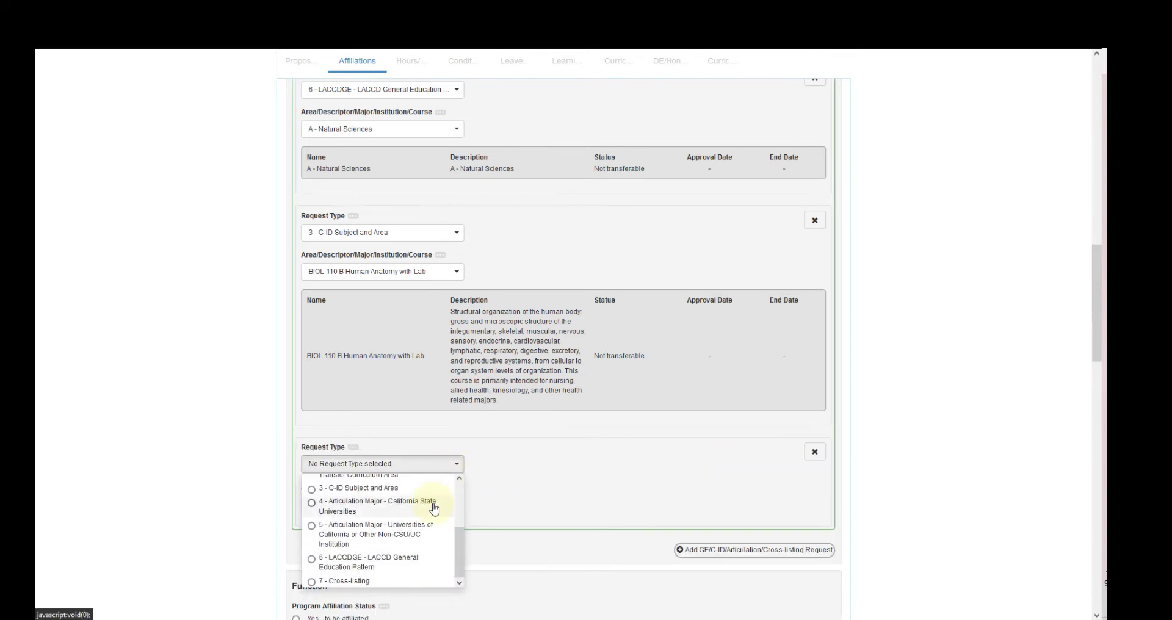
click(427, 581)
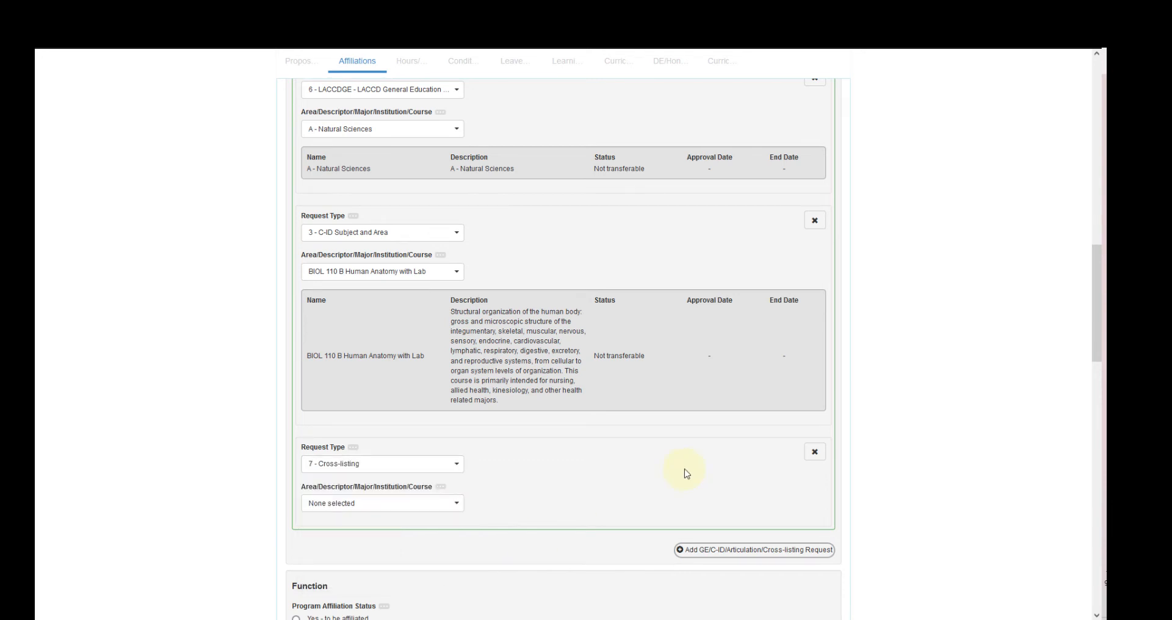
click(449, 507)
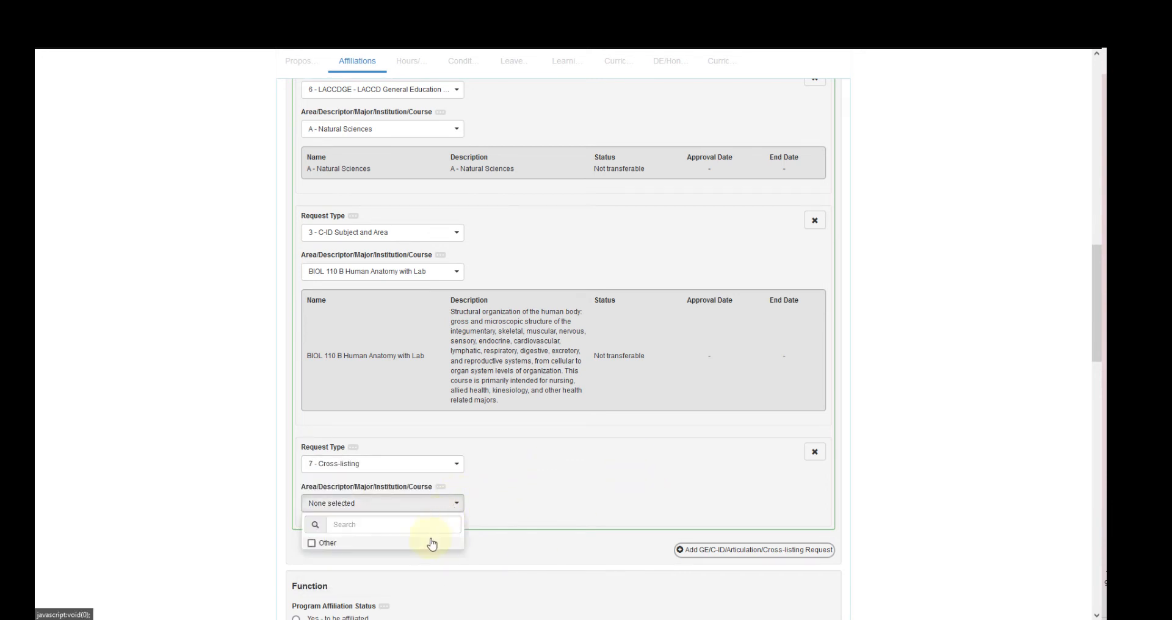
click(432, 543)
click(536, 535)
scroll(540, 534, down, 1)
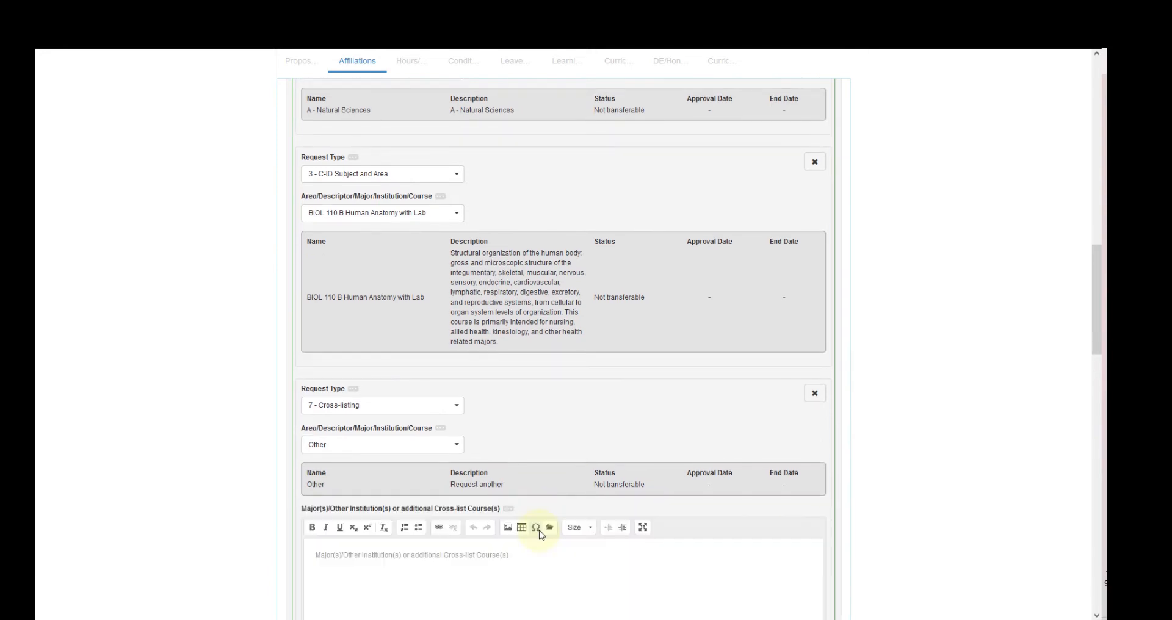
Enter ANATOMY 108 as the additional cross-list course of the Cross-listing request.
scroll(505, 540, down, 2)
click(492, 473)
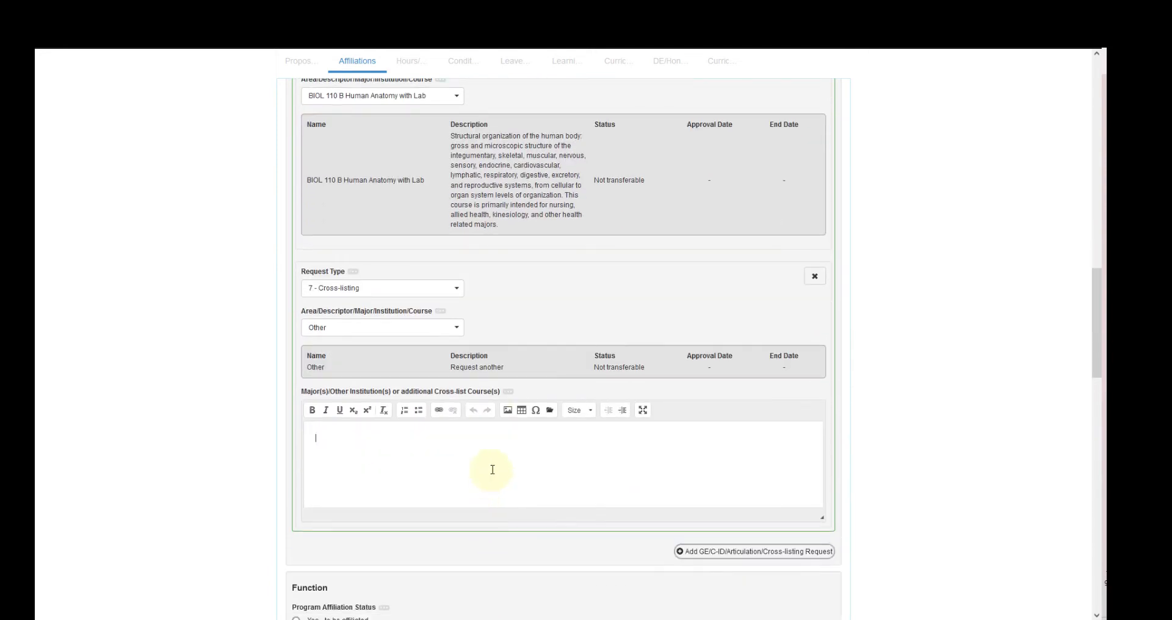
text(ANATOMY 108)
scroll(492, 470, down, 1)
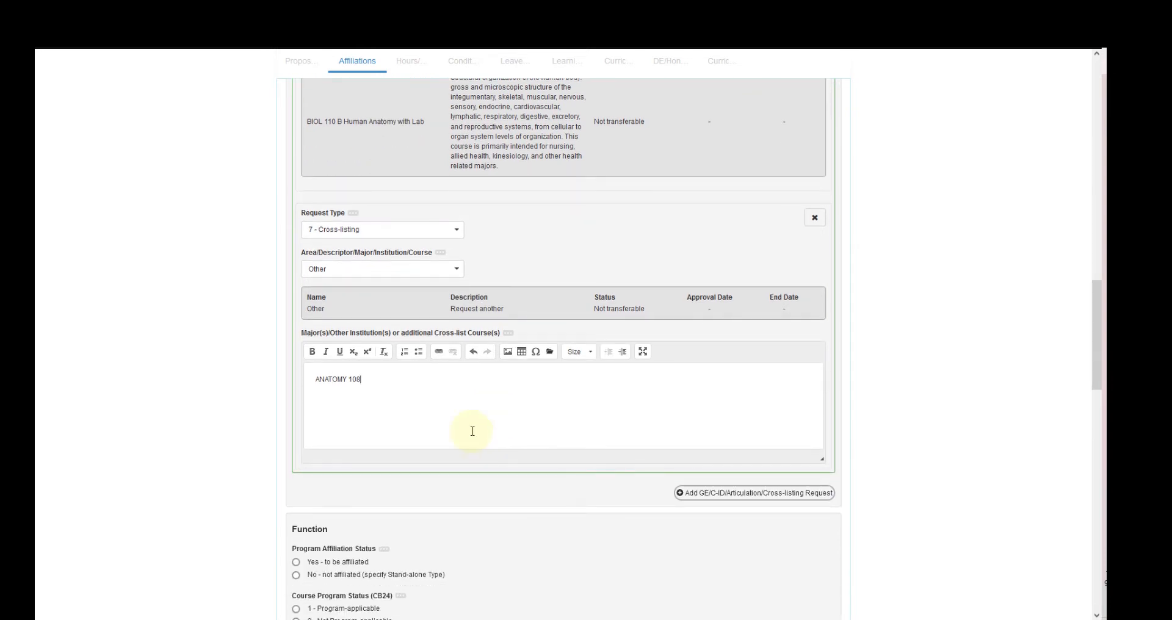
Set the Program Affiliation Status to Yes - to be affiliated and enter AS-T Biology as the planned program affiliation.
scroll(470, 434, down, 3)
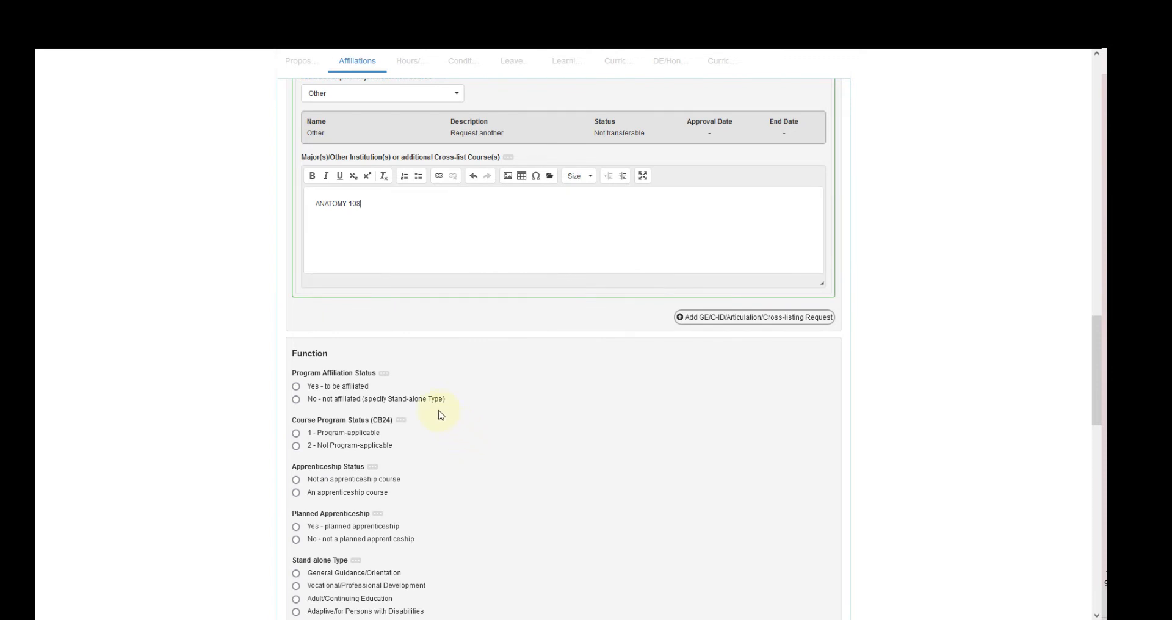
click(343, 387)
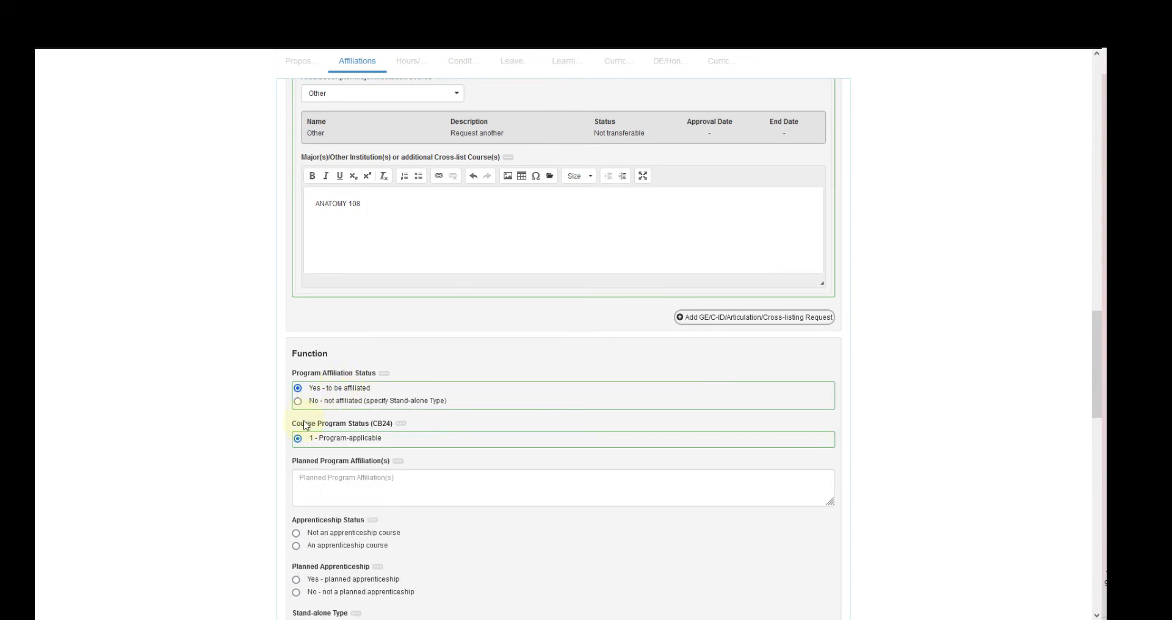
scroll(304, 416, down, 2)
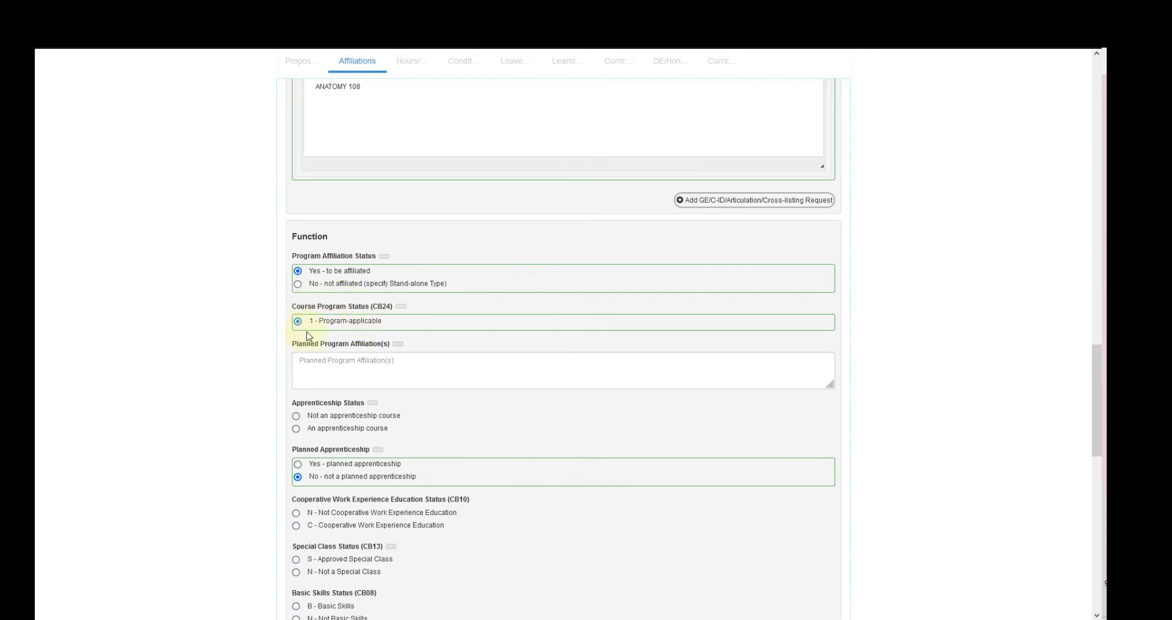
click(349, 372)
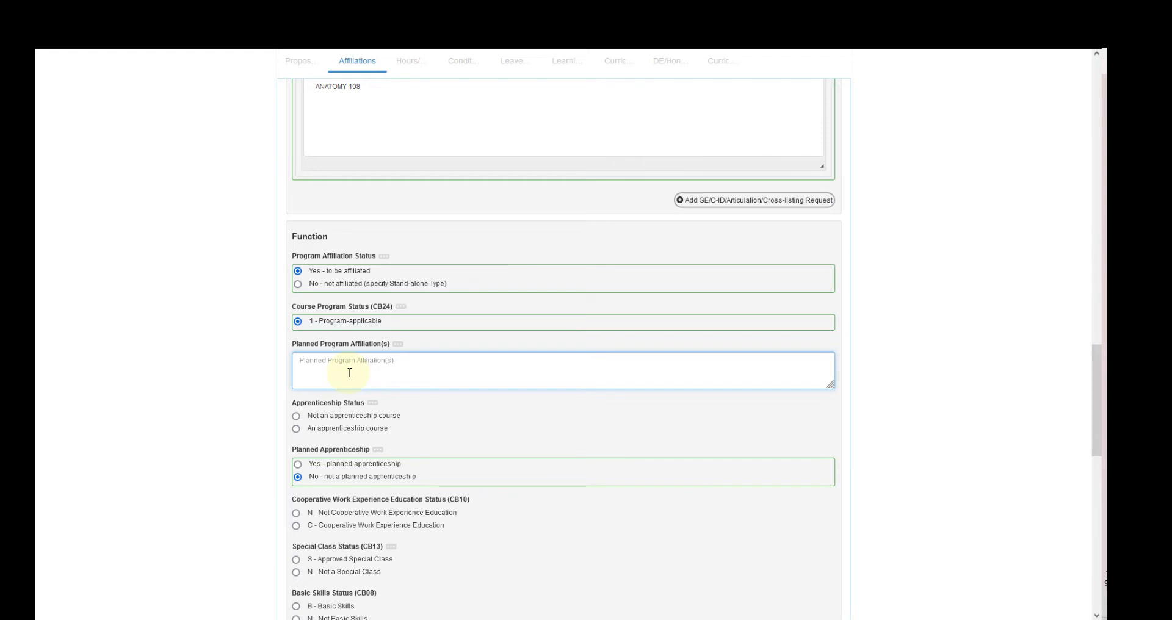
text(AS-T)
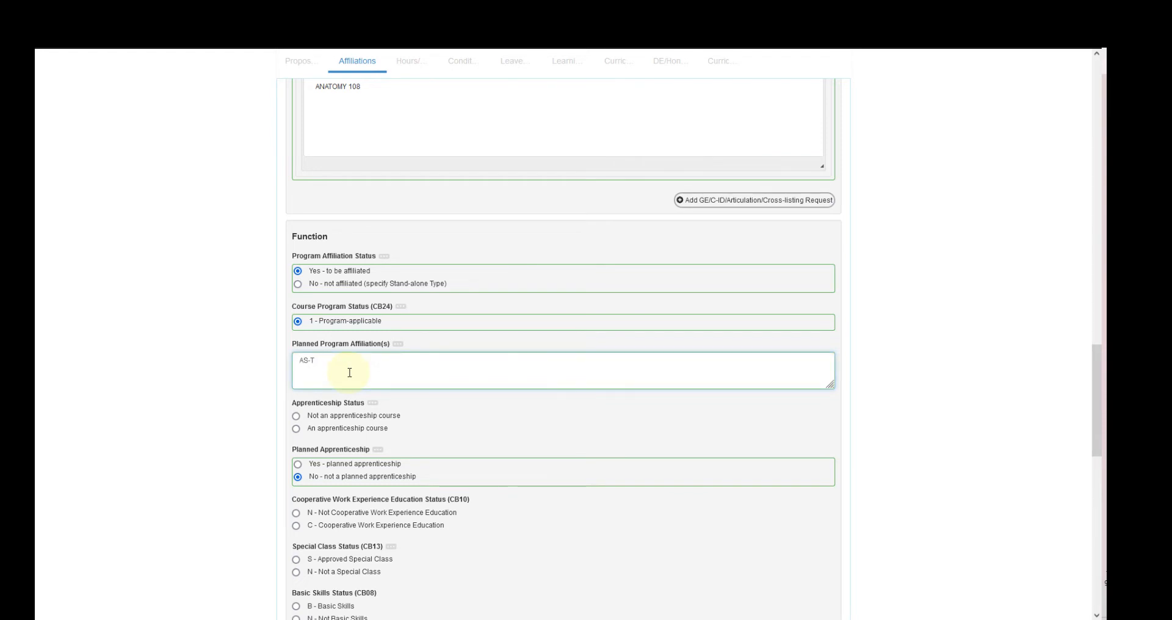
text( Biology)
Mark the course as Not an apprenticeship course, N - Not Cooperative Work Experience Education and N - Not a Special Class.
click(316, 418)
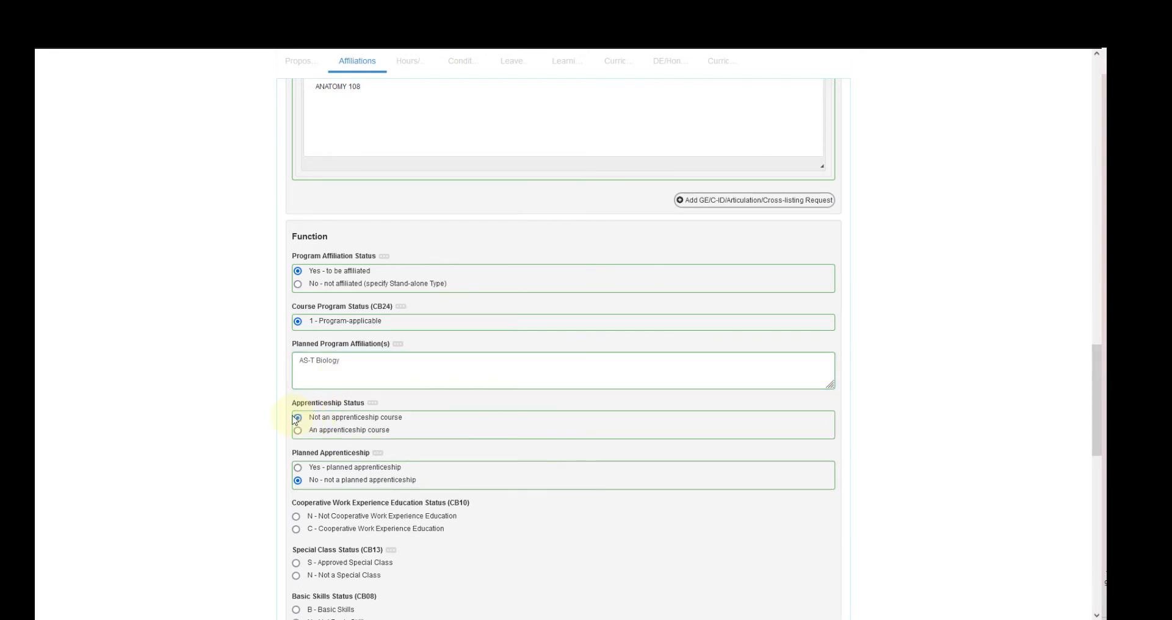
scroll(294, 420, down, 1)
scroll(295, 415, down, 1)
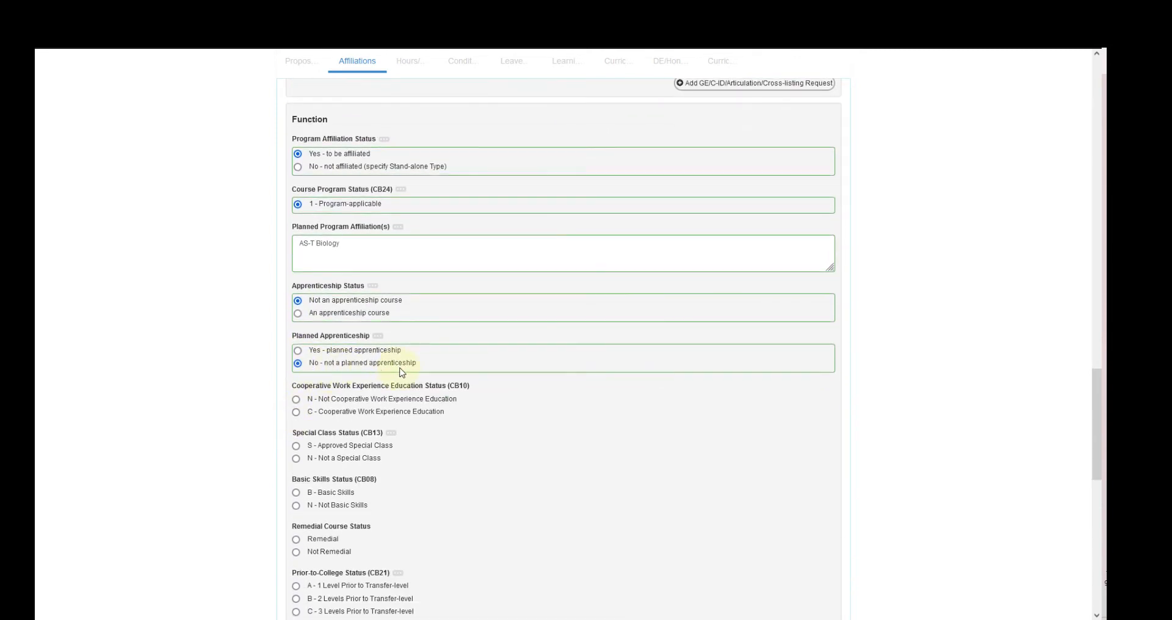
click(296, 400)
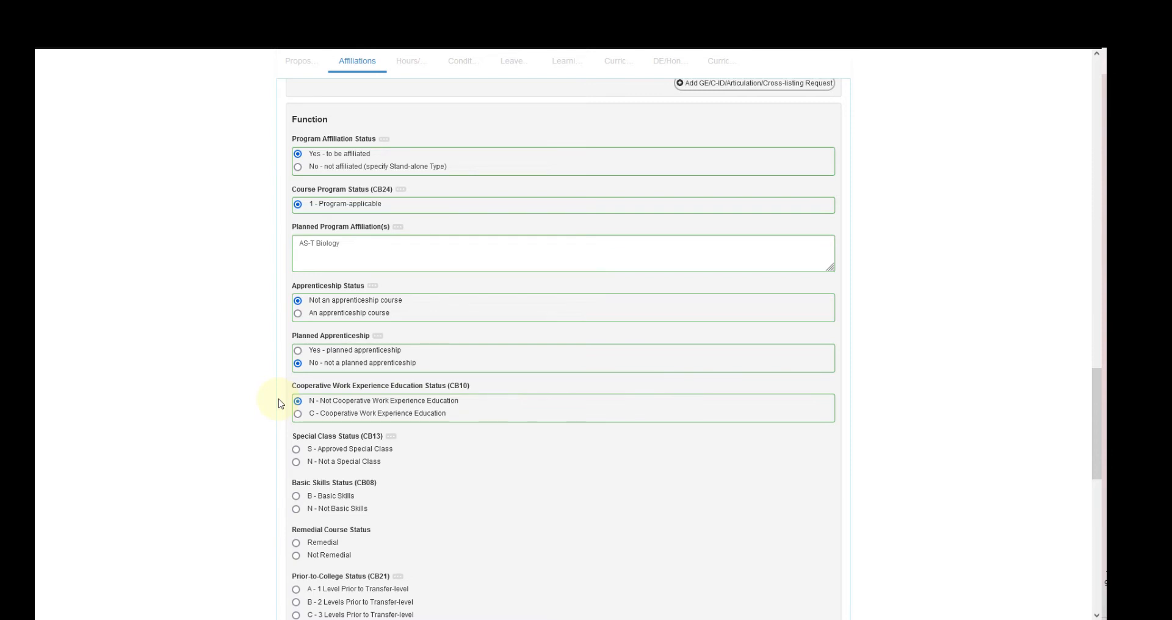
scroll(281, 403, down, 1)
click(297, 404)
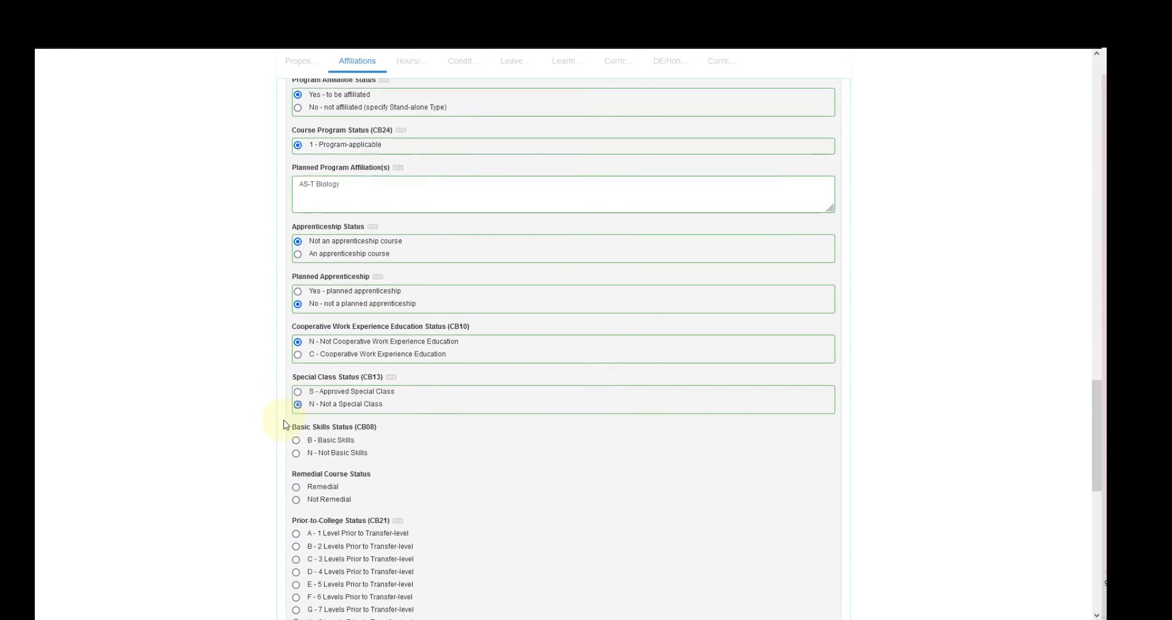
Set Basic Skills Status to N - Not Basic Skills, Remedial Course Status to Not Remedial and Prior-to-College Status to Y - Not Applicable.
scroll(284, 422, down, 1)
scroll(295, 406, down, 1)
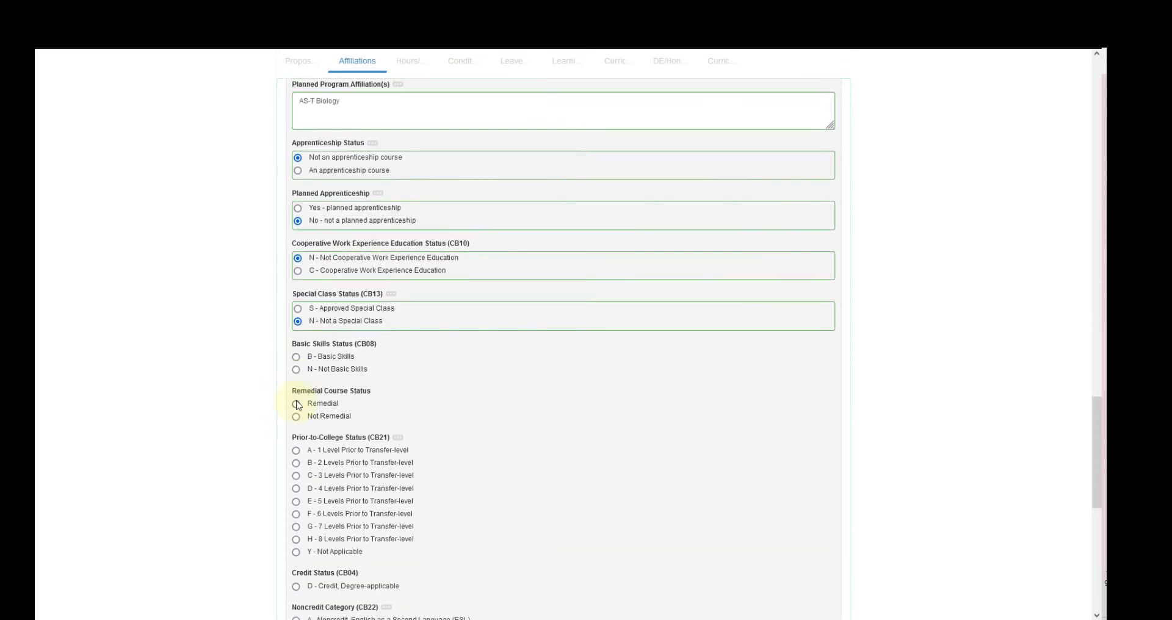
click(298, 371)
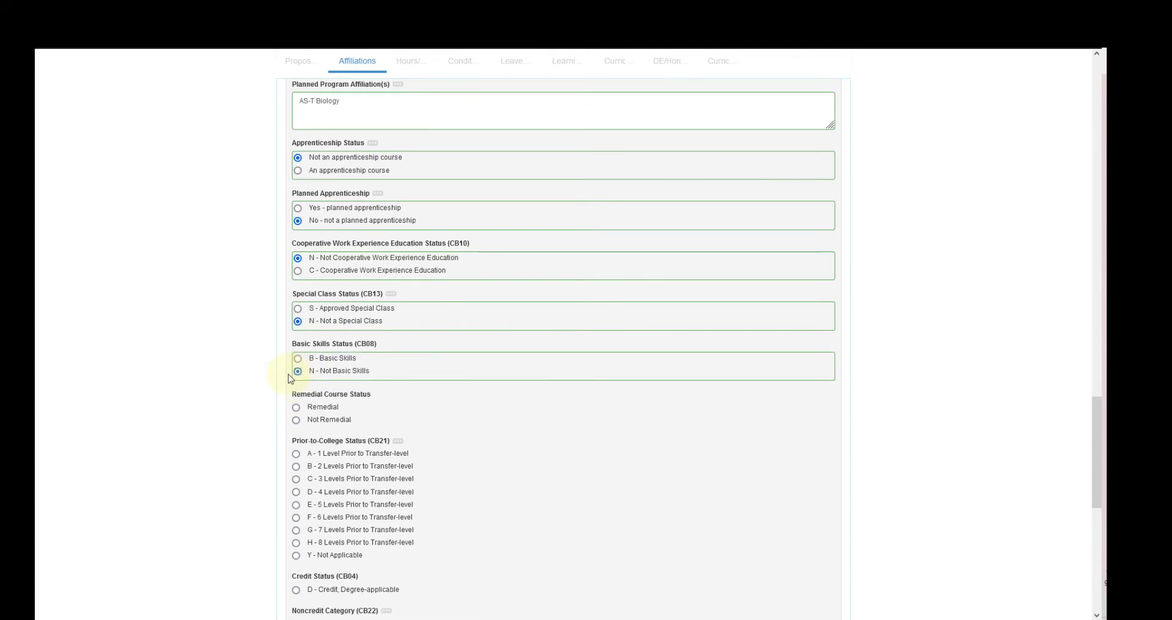
scroll(288, 374, down, 1)
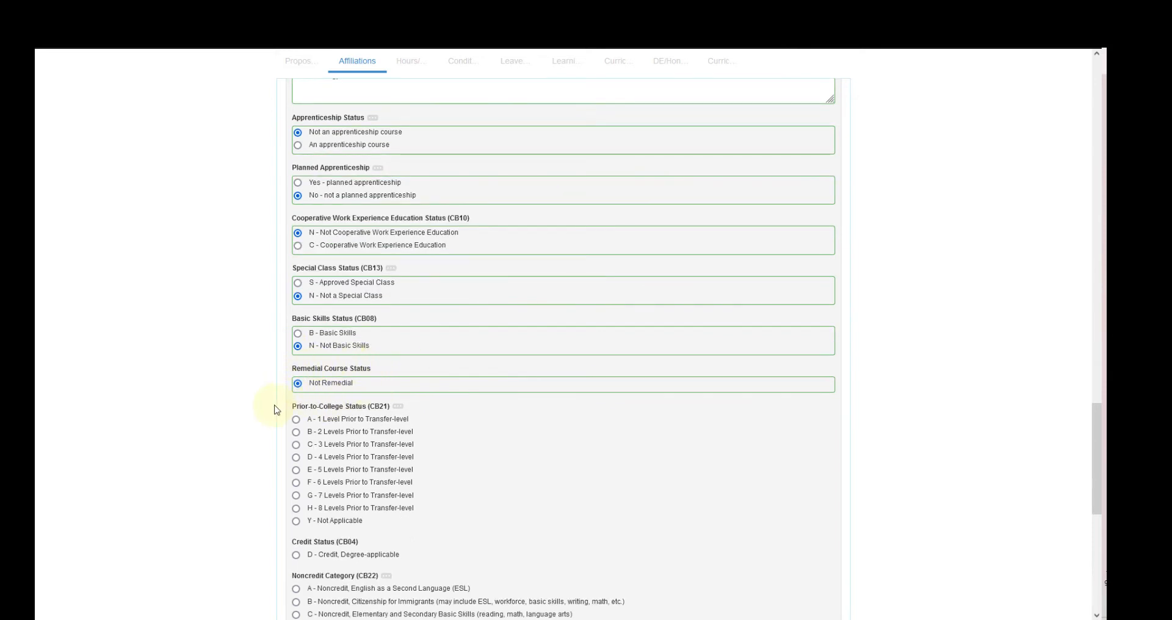
scroll(273, 410, down, 2)
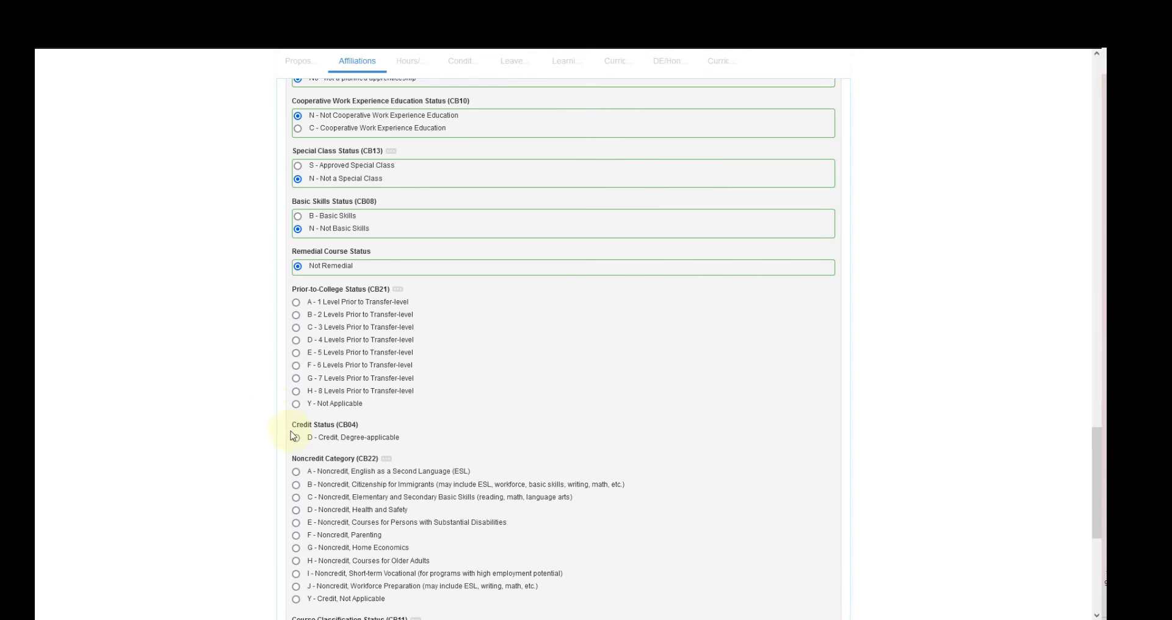
click(297, 402)
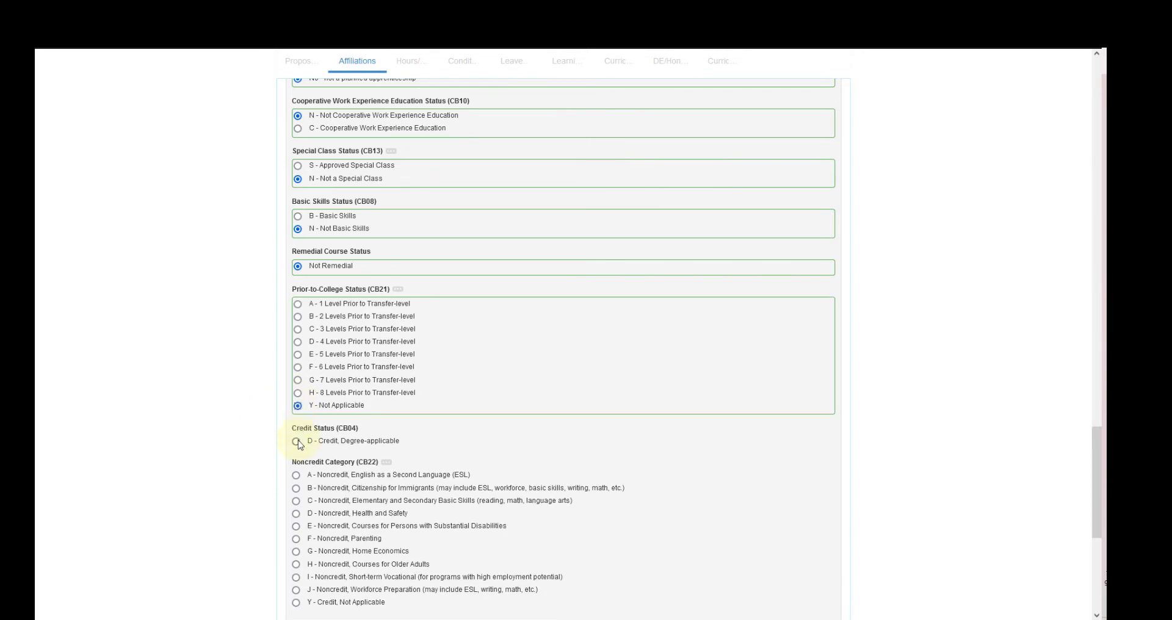
Set Credit Status to D - Credit, Degree-applicable, Noncredit Category to Y - Credit, Not Applicable and Course Classification Status to Y - Not Applicable (Credit Course).
scroll(299, 443, down, 1)
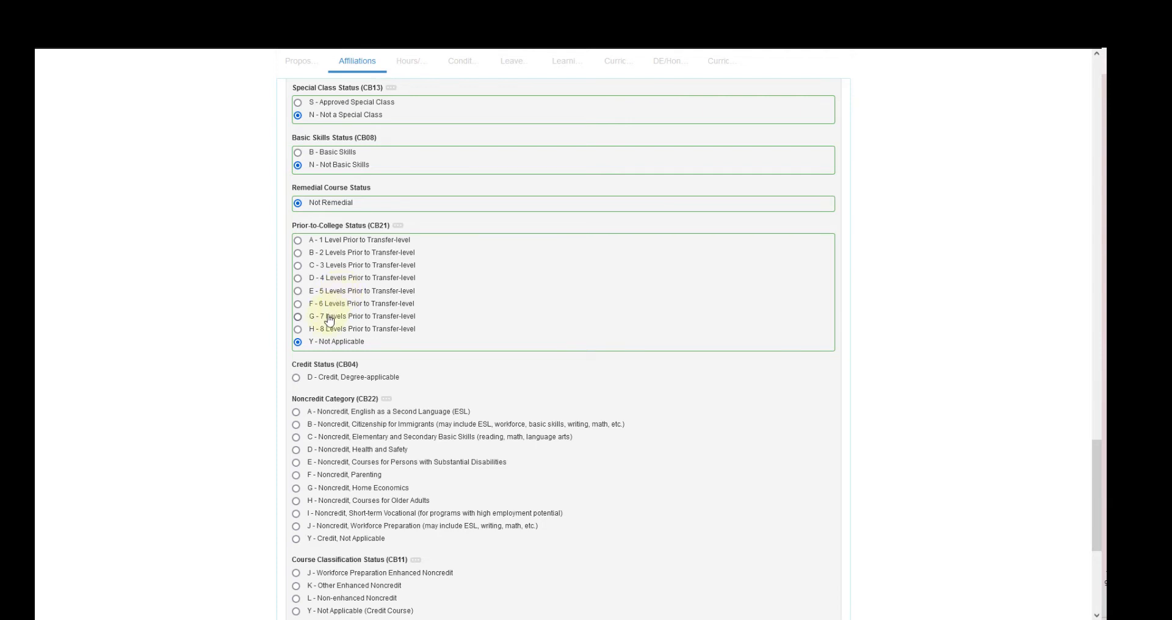
click(319, 382)
scroll(320, 380, down, 3)
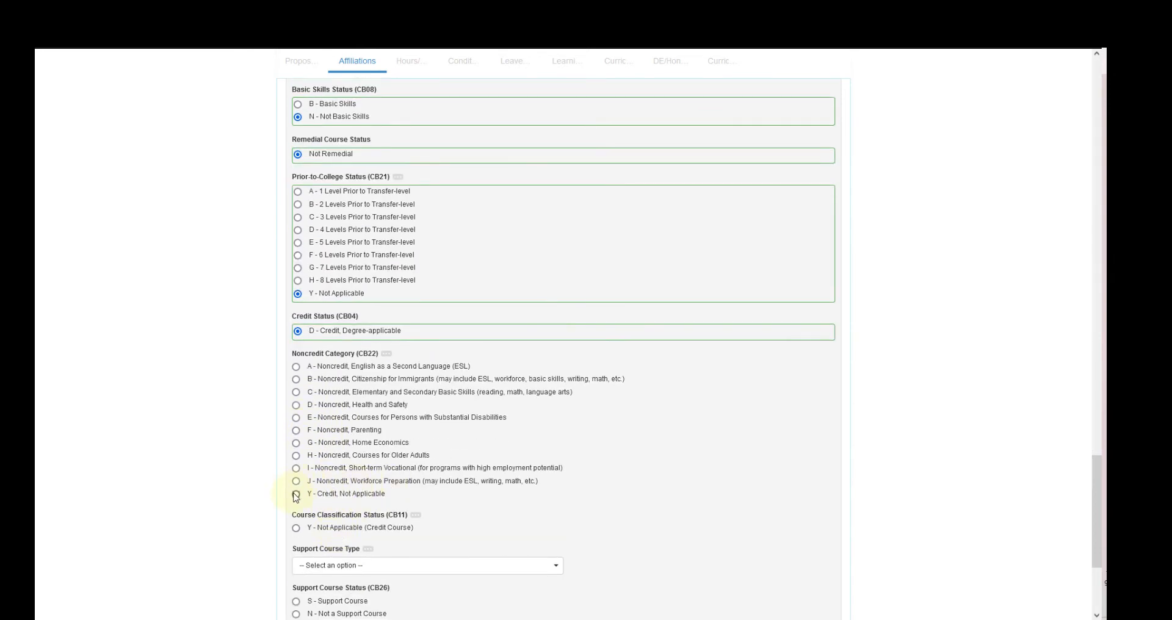
click(296, 495)
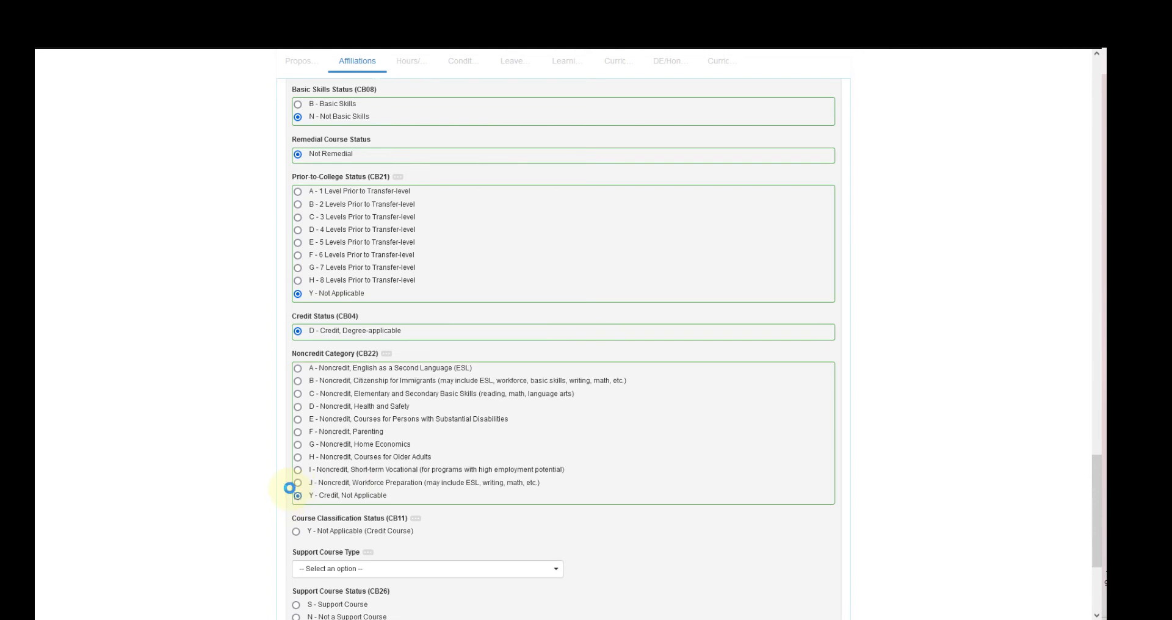
scroll(289, 486, down, 3)
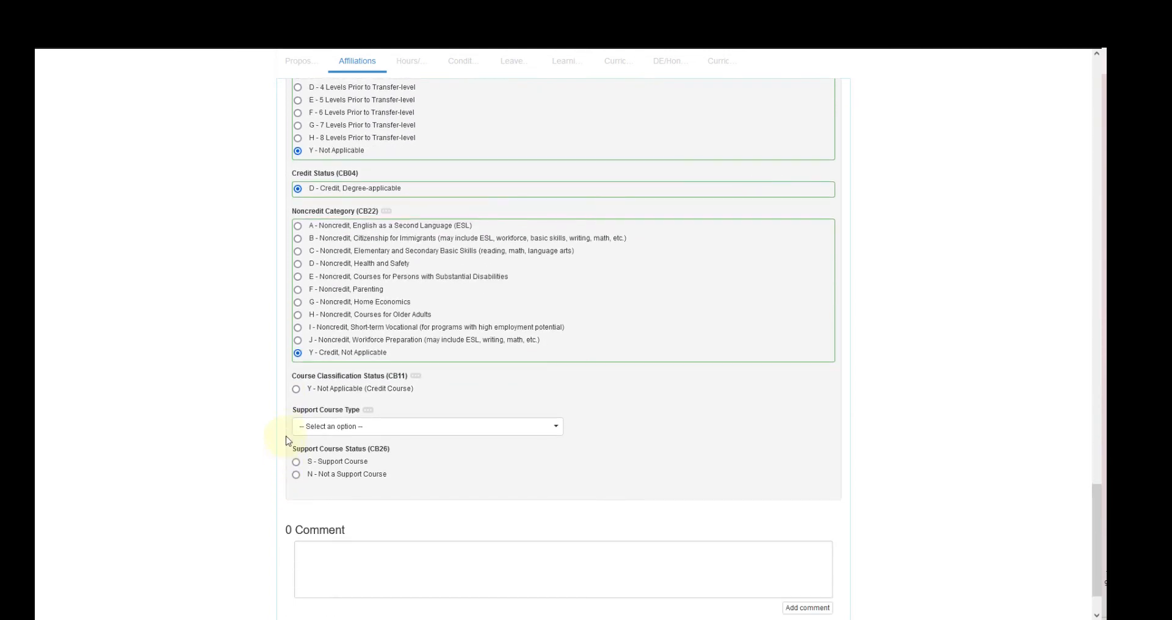
click(297, 390)
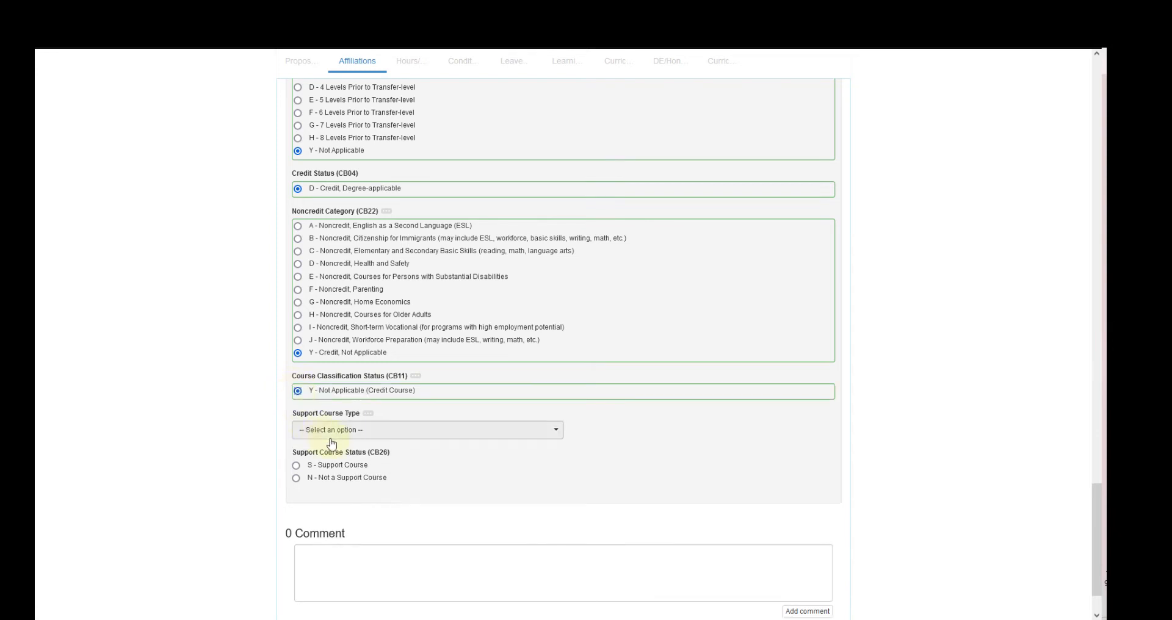
Set Support Course Type to Not applicable and Support Course Status to N - Not a Support Course.
scroll(345, 455, down, 1)
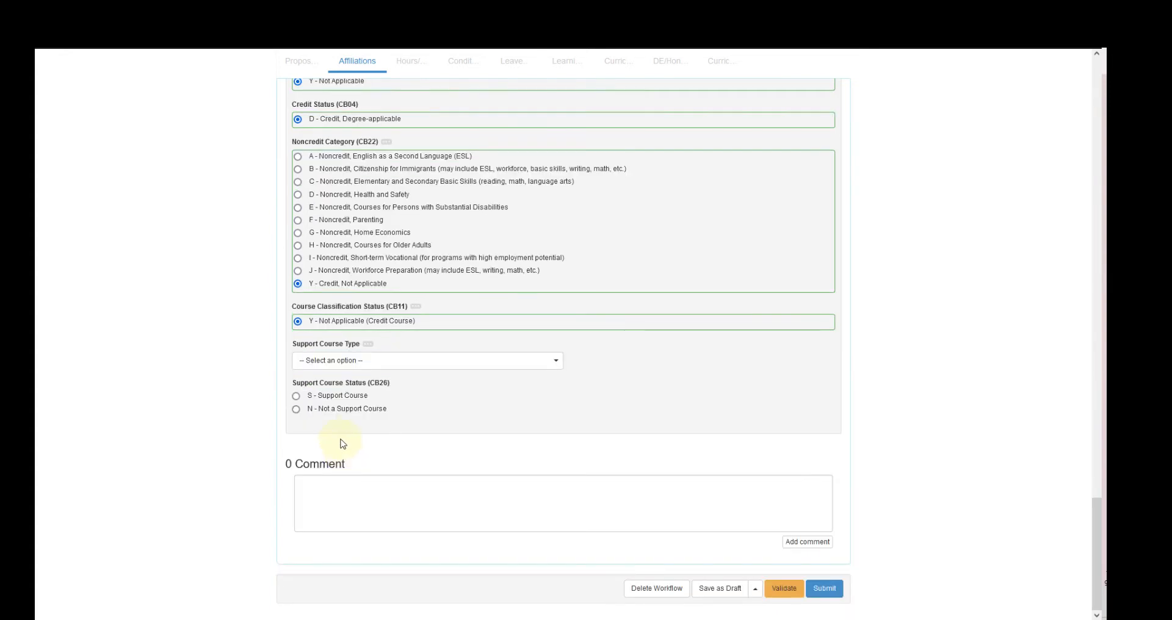
click(335, 364)
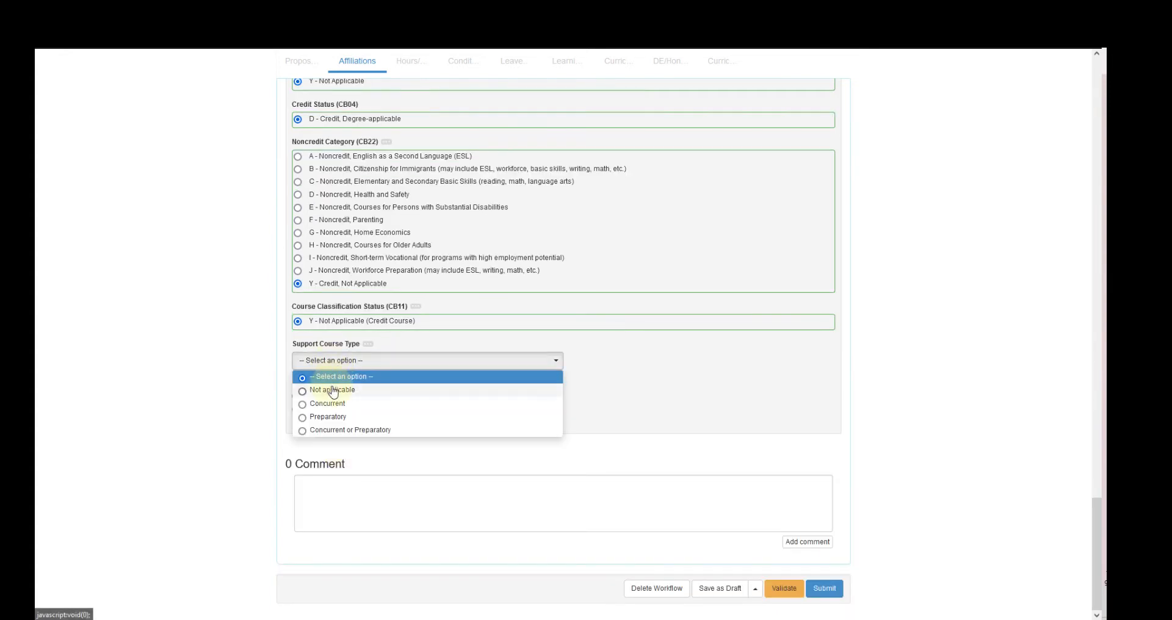
click(333, 391)
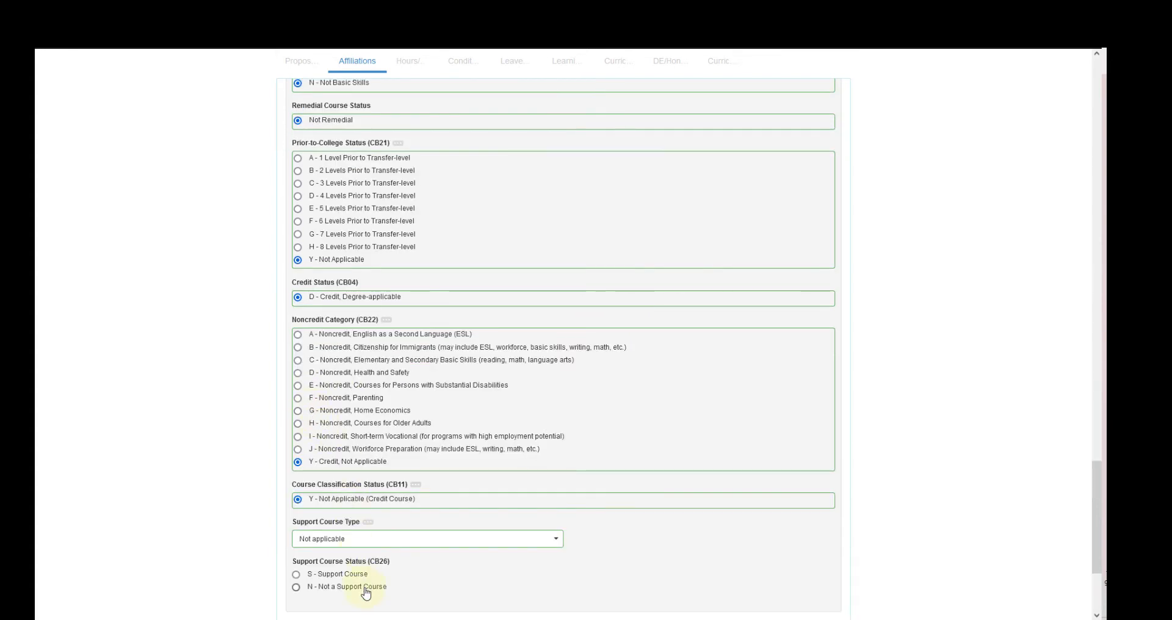
click(339, 587)
scroll(267, 542, down, 1)
scroll(267, 537, down, 2)
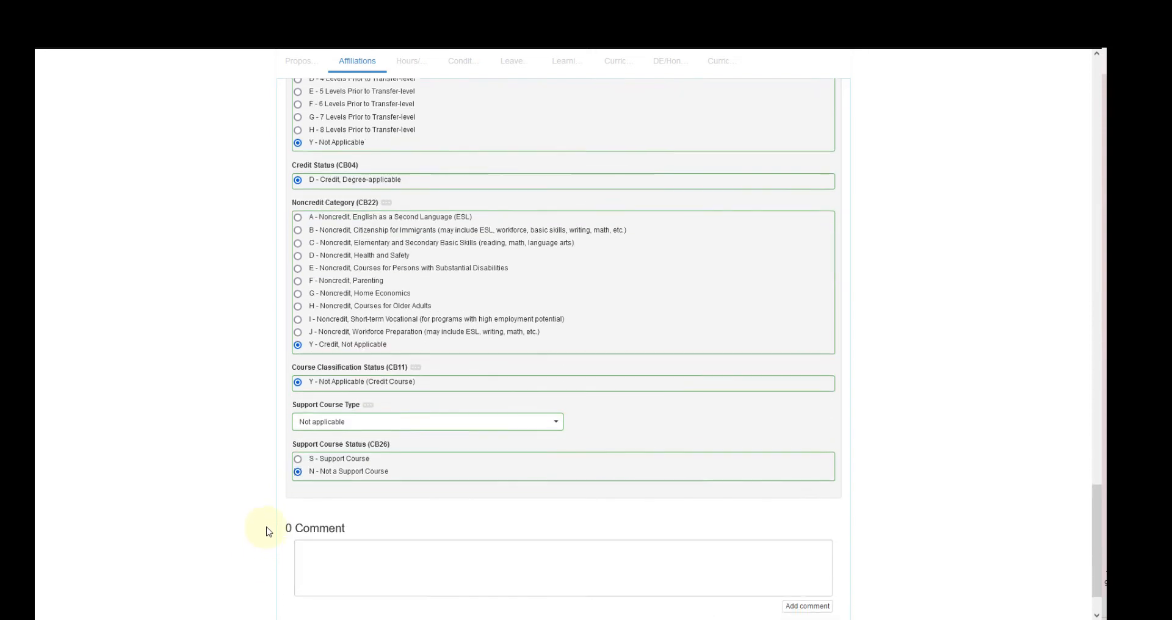
Save the proposal with its completed Affiliations as a draft.
scroll(562, 531, up, 3)
scroll(617, 528, down, 3)
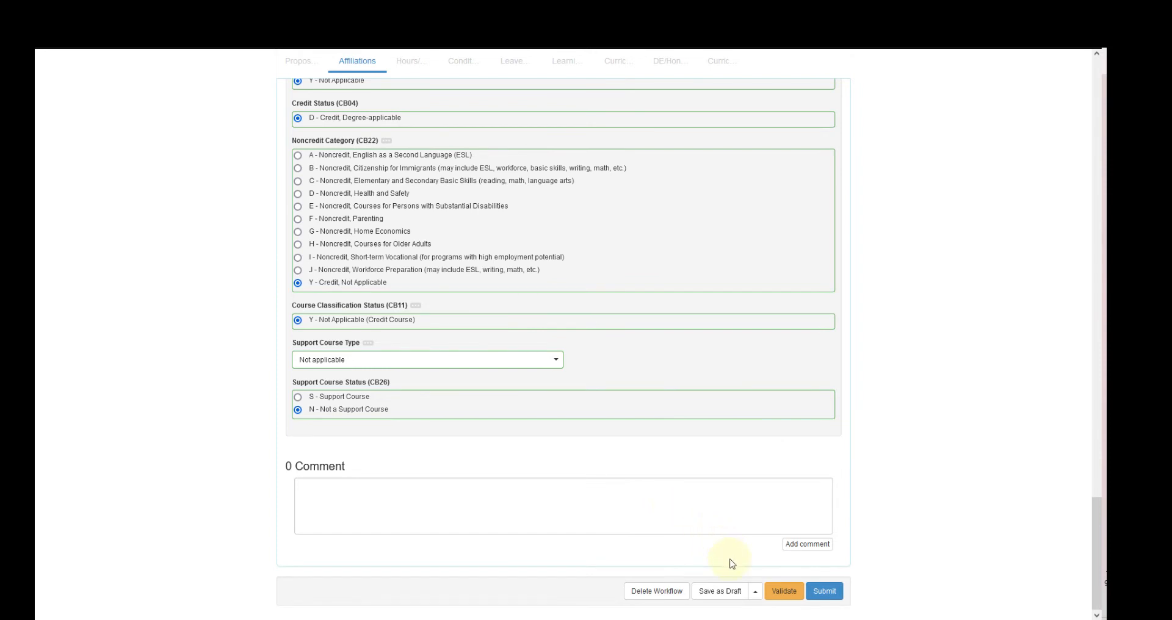
click(721, 592)
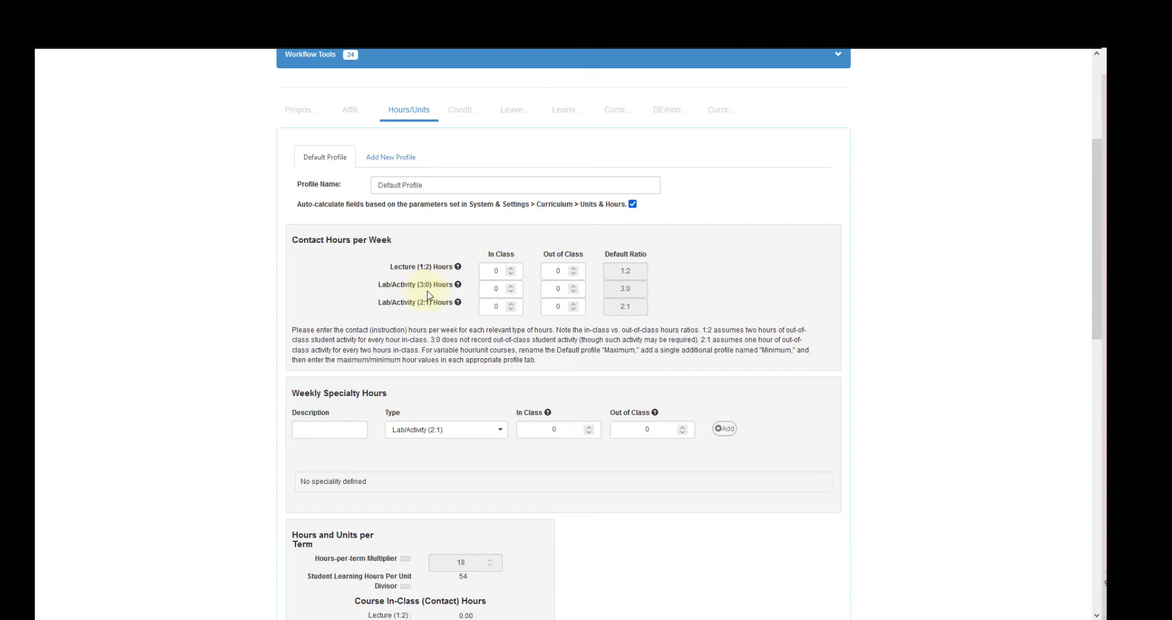
Set the weekly in-class contact hours to 3 for Lecture (1:2) and 3 for Lab/Activity (3:0), leaving Lab/Activity (2:1) at 0.
click(501, 271)
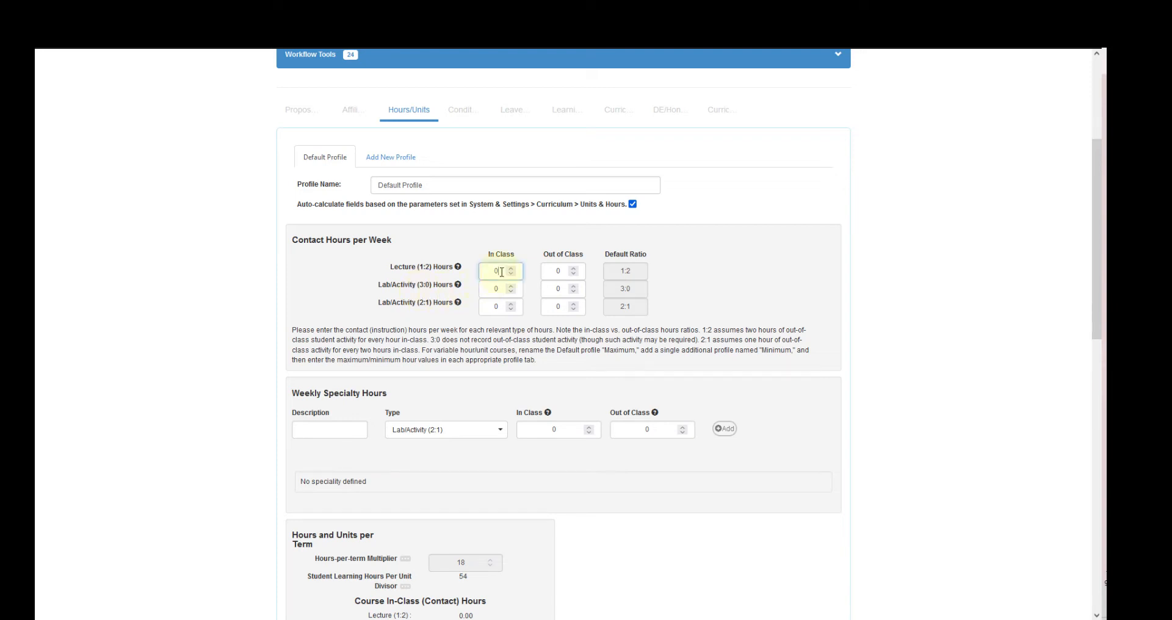
text(3)
click(501, 287)
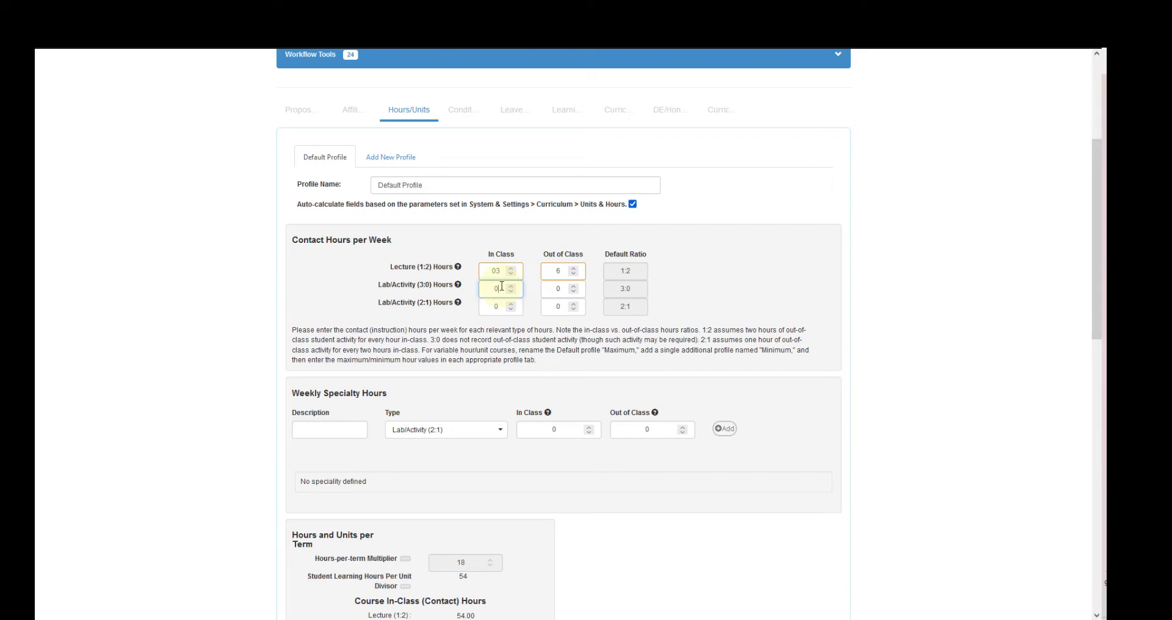
text(3)
click(503, 307)
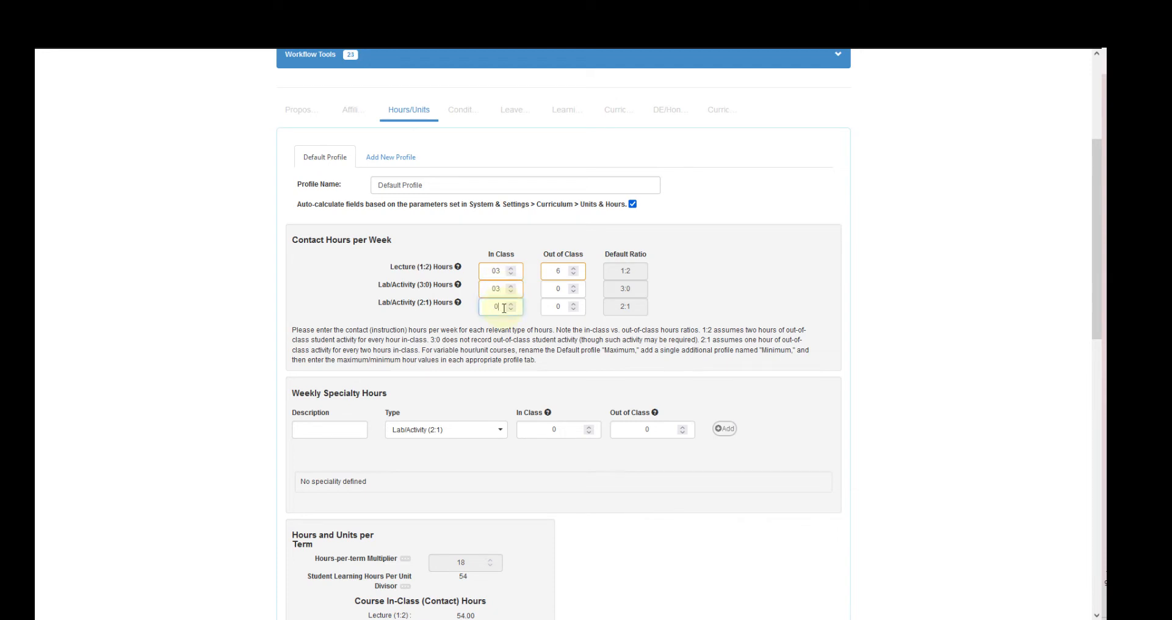
text(2)
key(BackSpace)
click(500, 330)
scroll(511, 329, down, 2)
scroll(512, 327, down, 5)
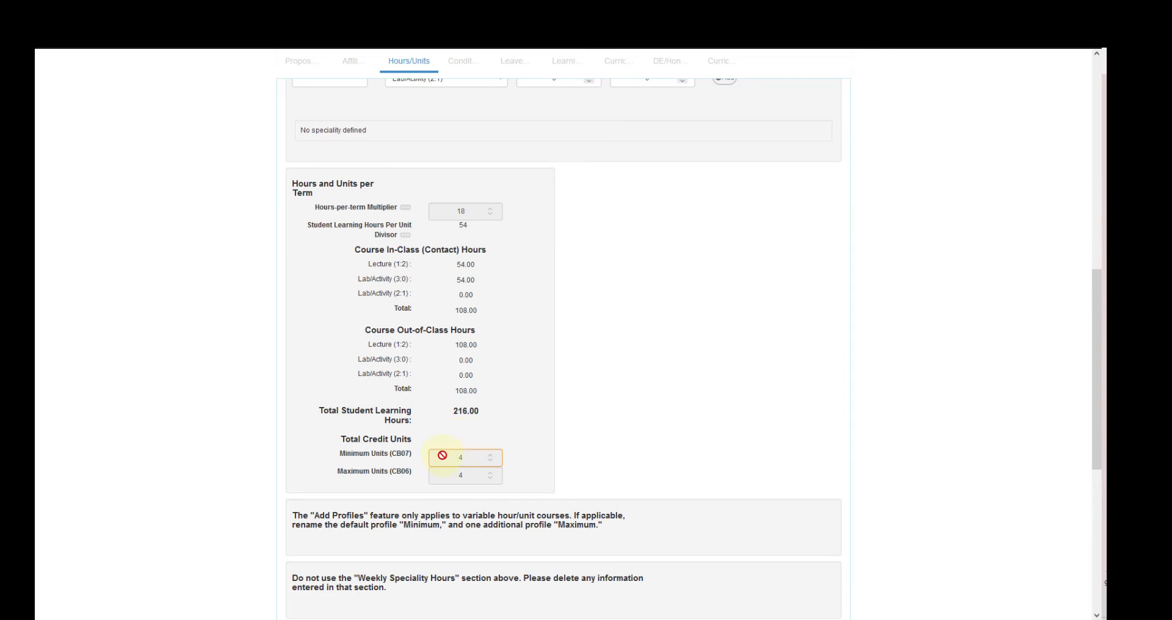
Rename the default hours profile as Minimum.
scroll(442, 455, up, 8)
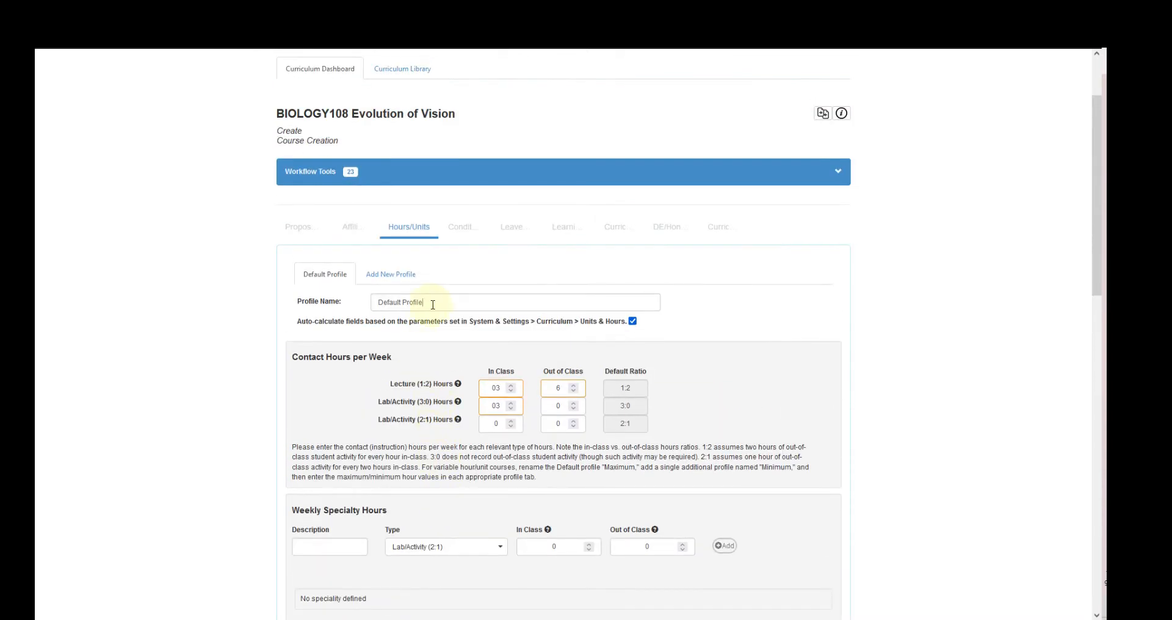
drag(433, 304, 356, 314)
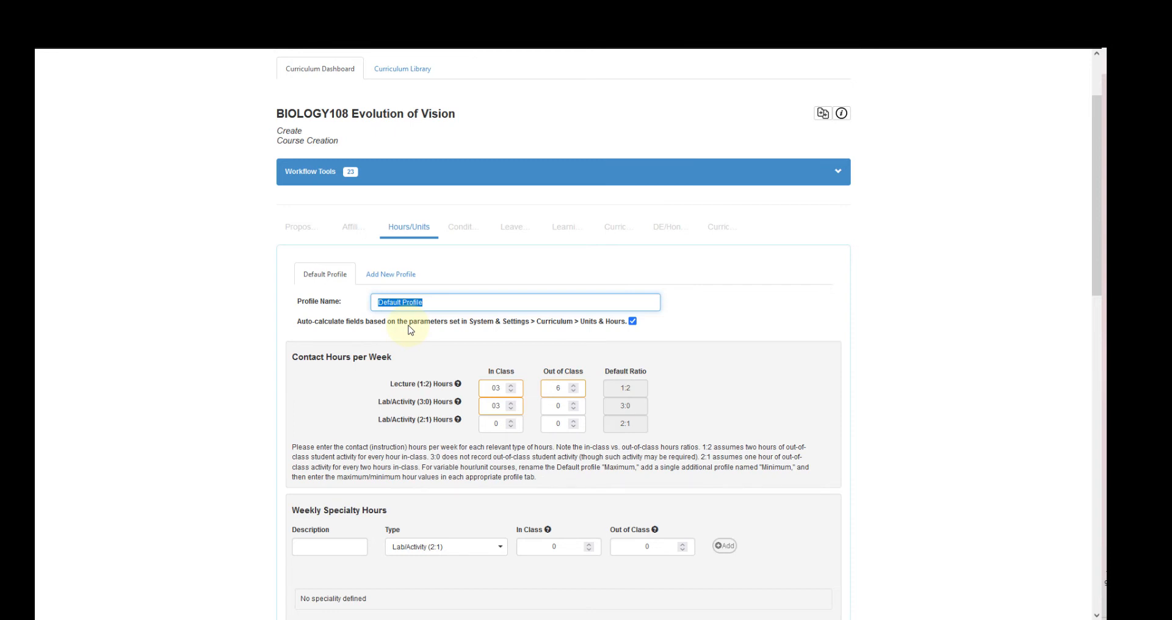
text(Minim)
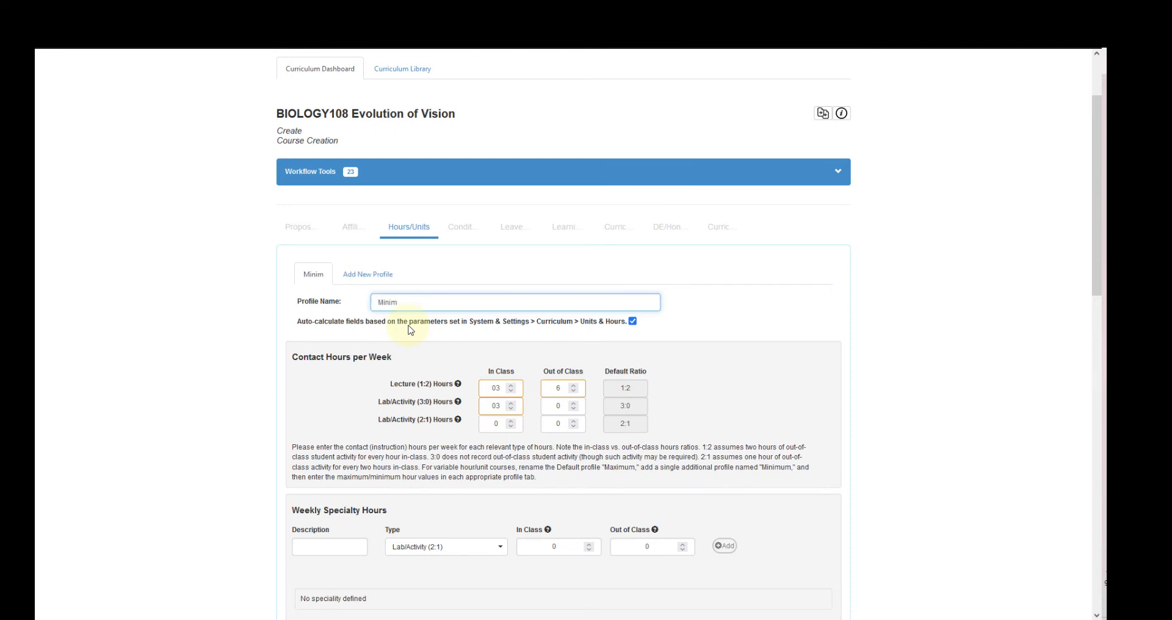
text(um)
Add a second hours profile and name it Maximum.
click(381, 274)
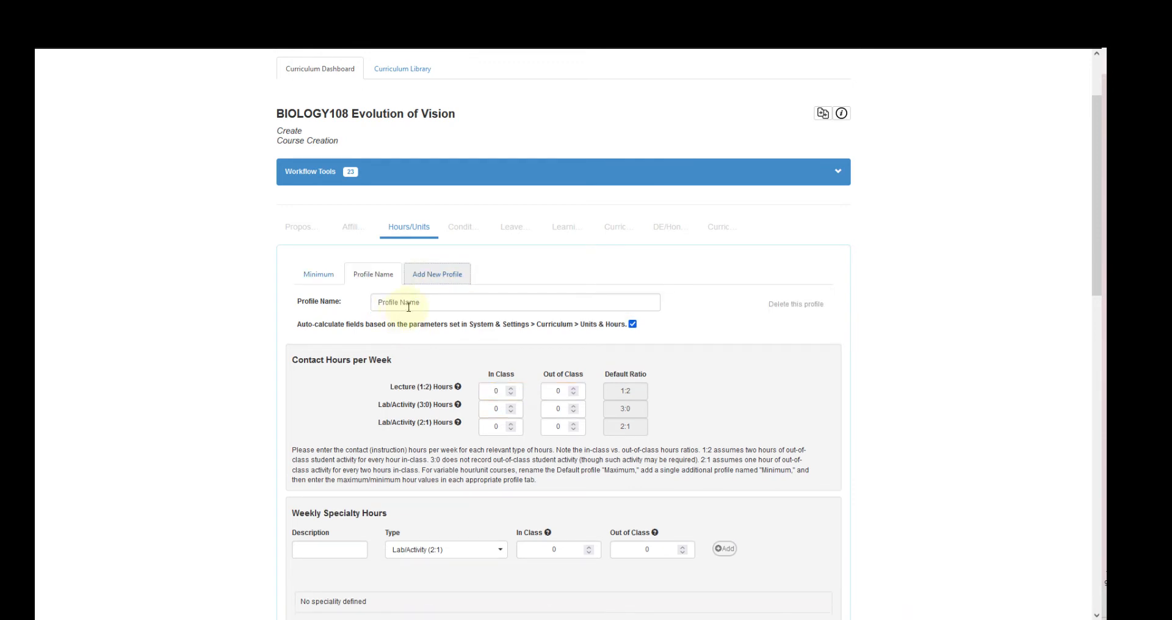
double_click(409, 302)
key(ctrl+a)
text(Max)
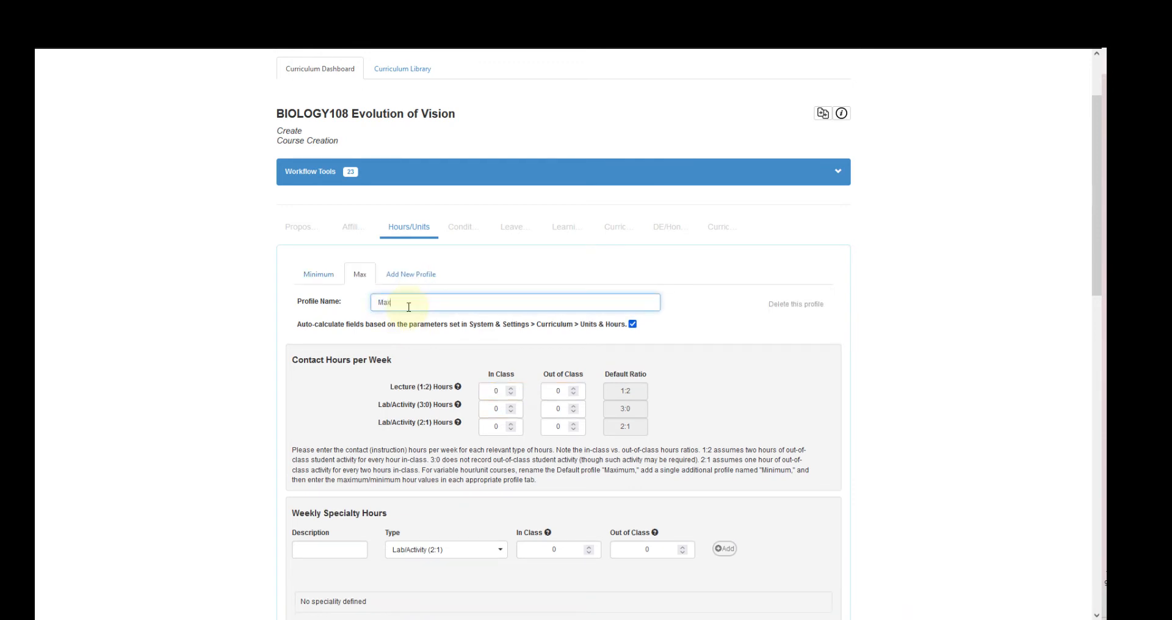
text(imum)
Set the Maximum profile's weekly in-class hours to 3 for Lecture (1:2) and 6 for Lab/Activity (3:0).
click(503, 391)
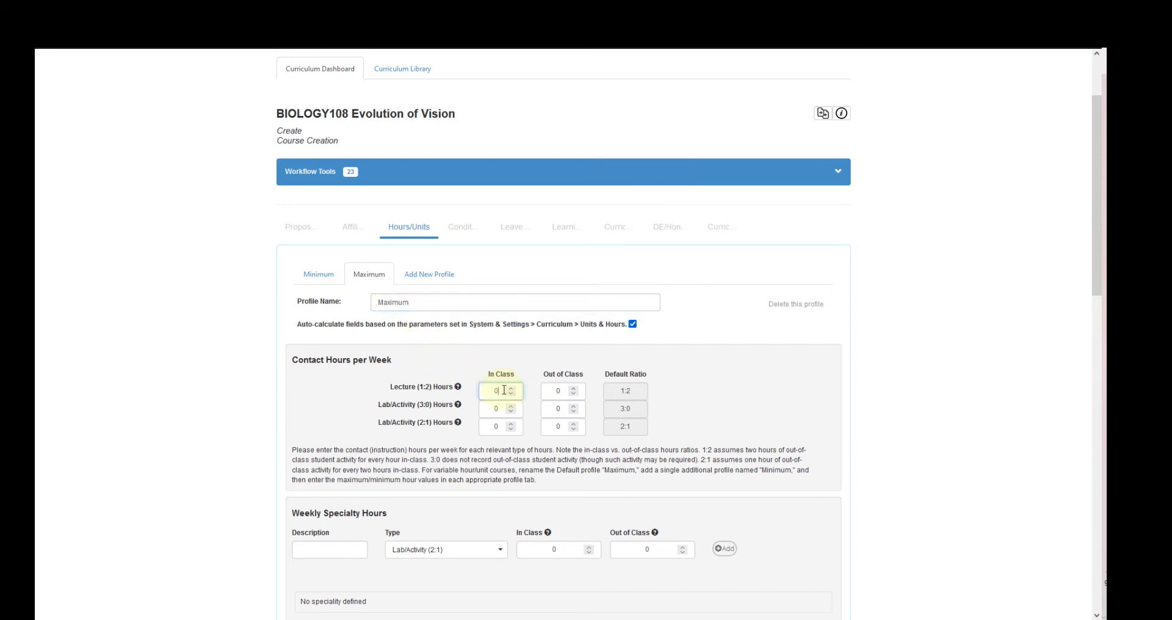
text(3)
click(501, 413)
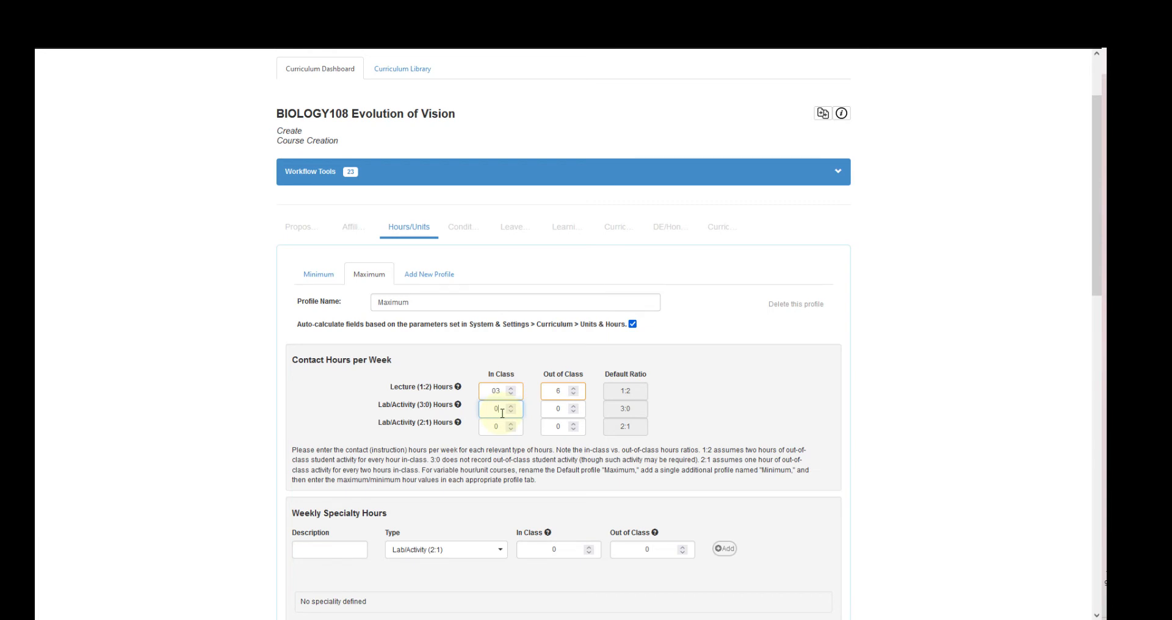
text(6)
scroll(503, 418, down, 6)
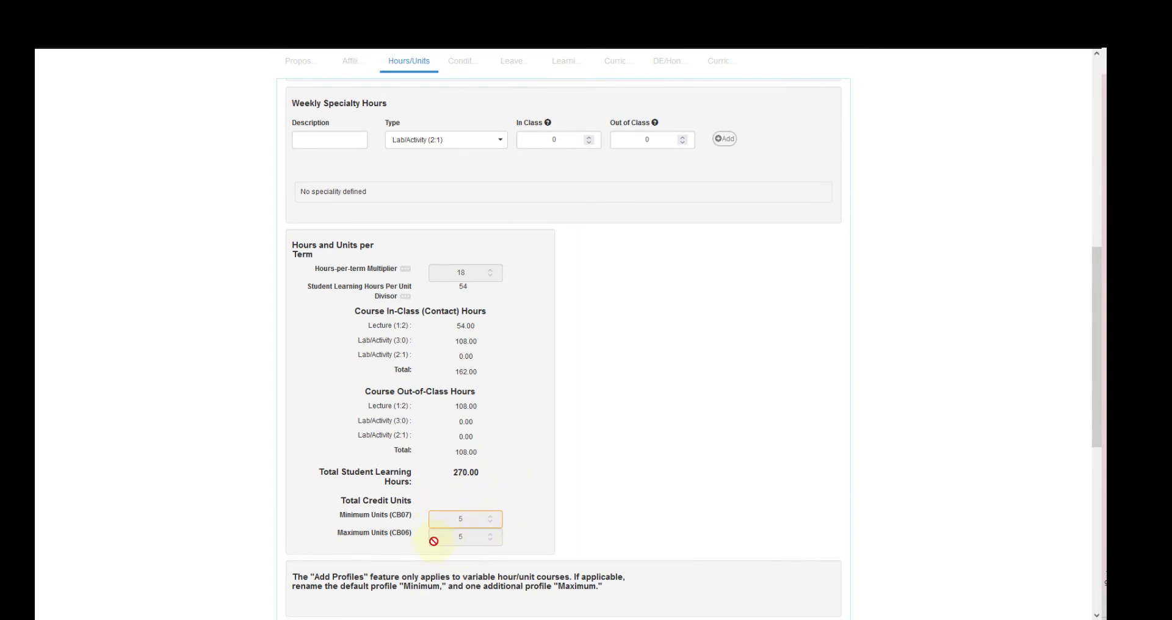
Set the Units Calculation Method to Standard and To Be Arranged (TBA) to No.
scroll(550, 537, down, 4)
scroll(588, 519, down, 2)
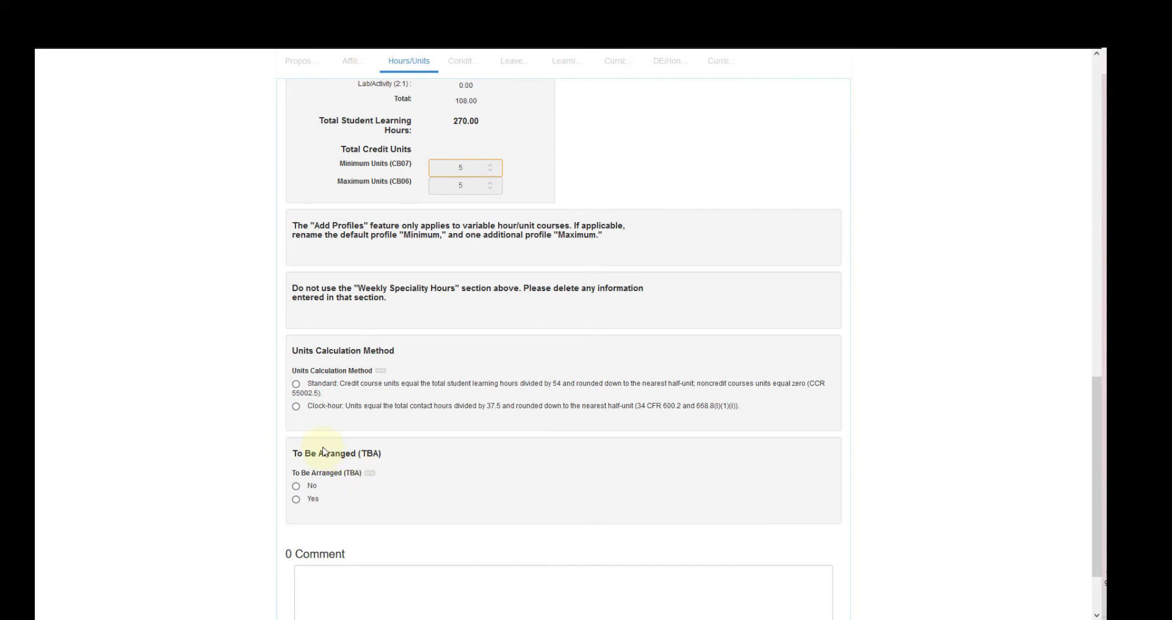
click(296, 384)
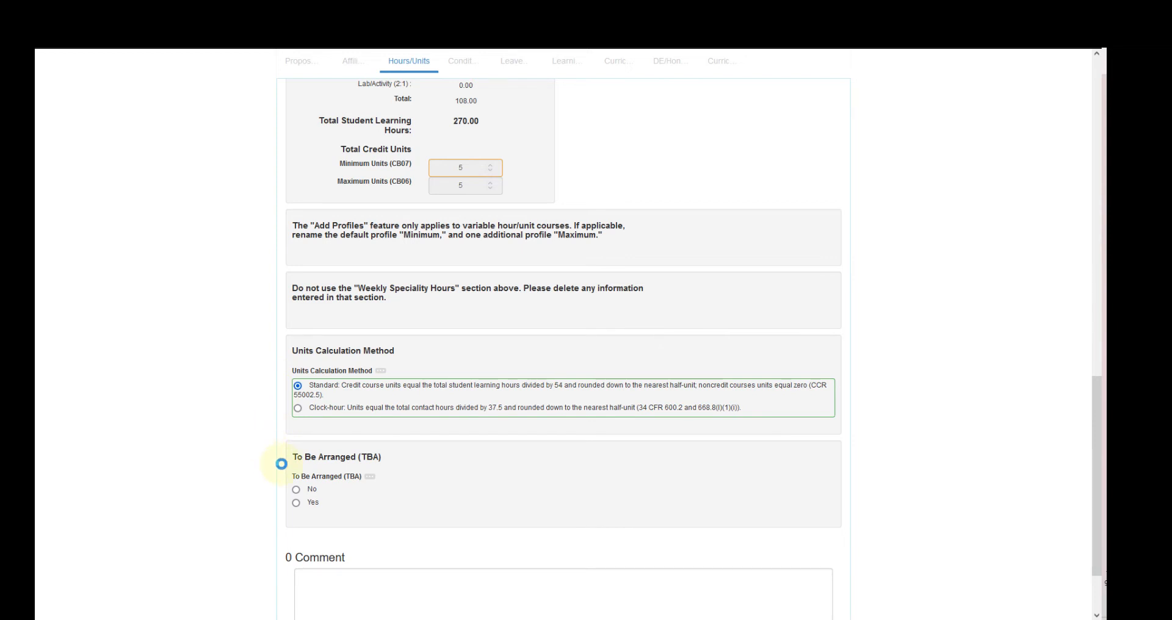
click(295, 490)
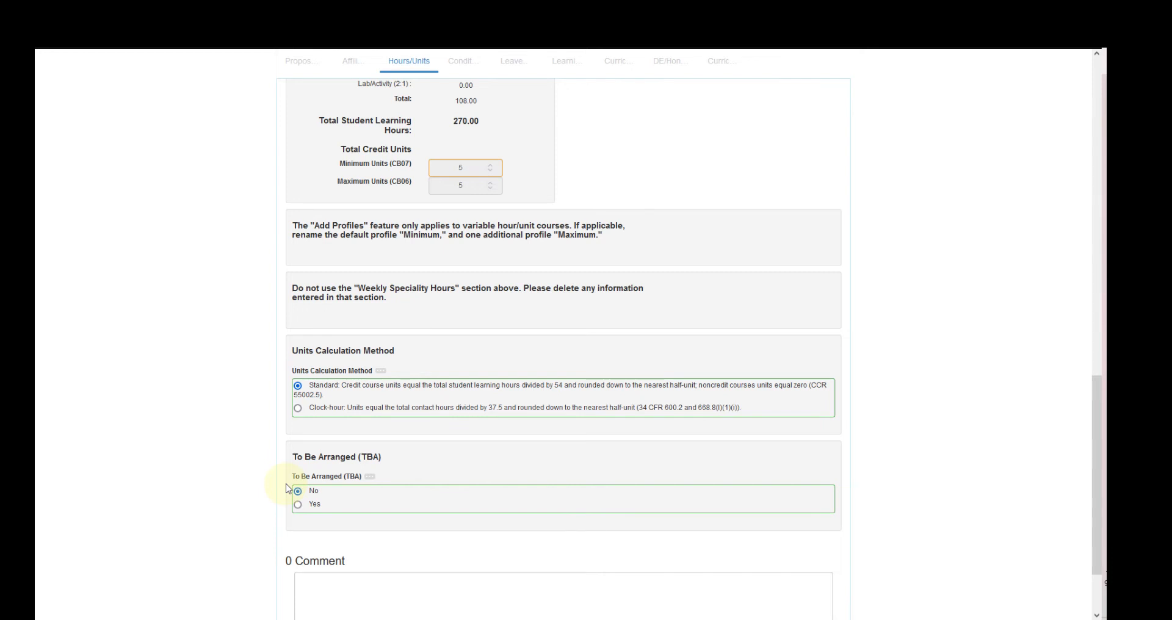
In the Conditions on Enrollment section, create a rule group and add BIOLOGY003 Introduction To Biology to it as a Prerequisite.
click(462, 60)
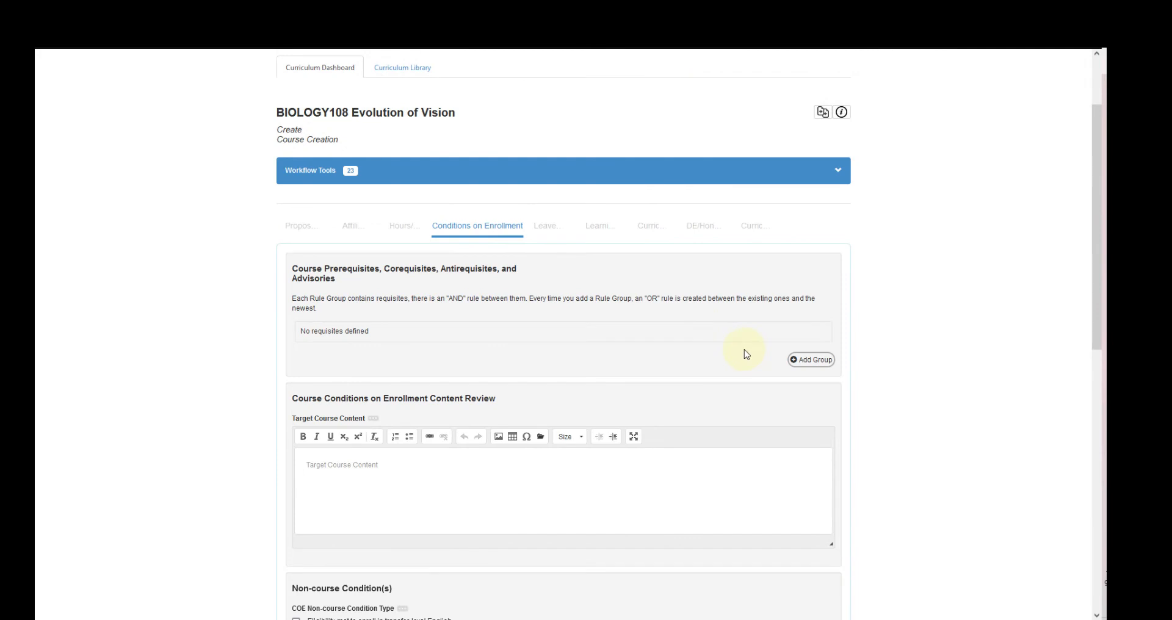
click(792, 361)
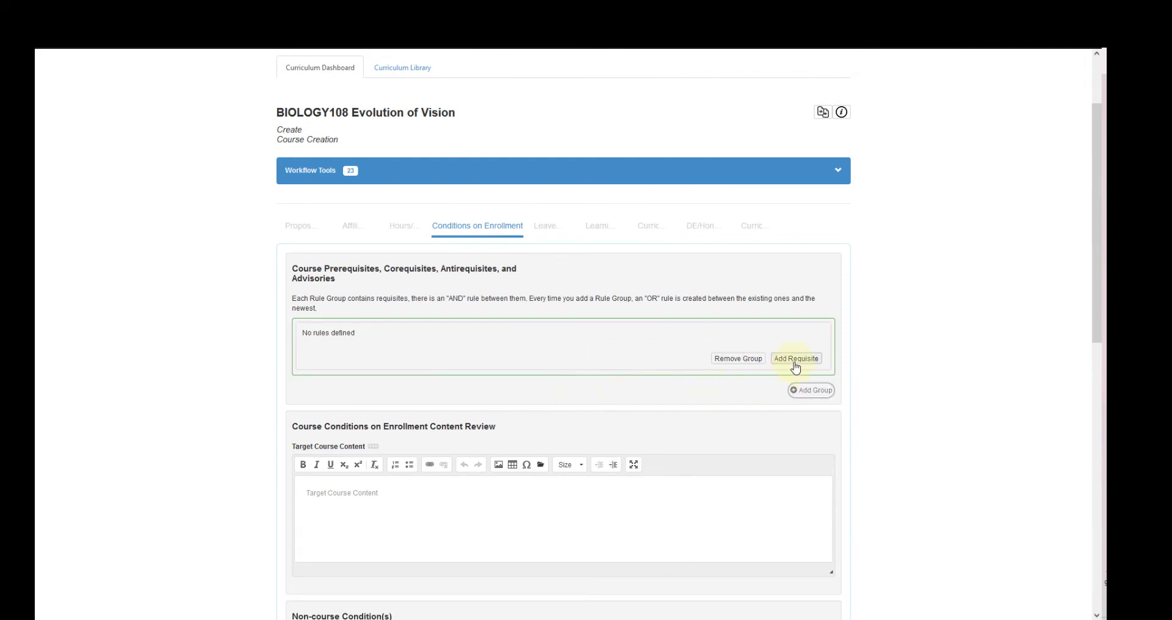
click(794, 360)
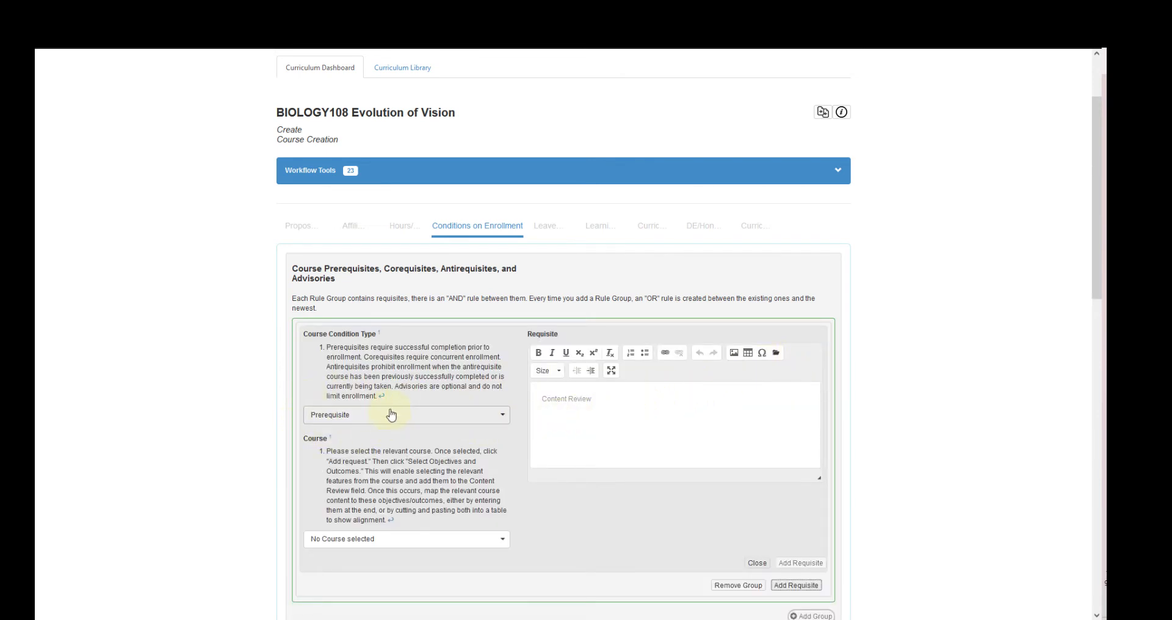
click(327, 539)
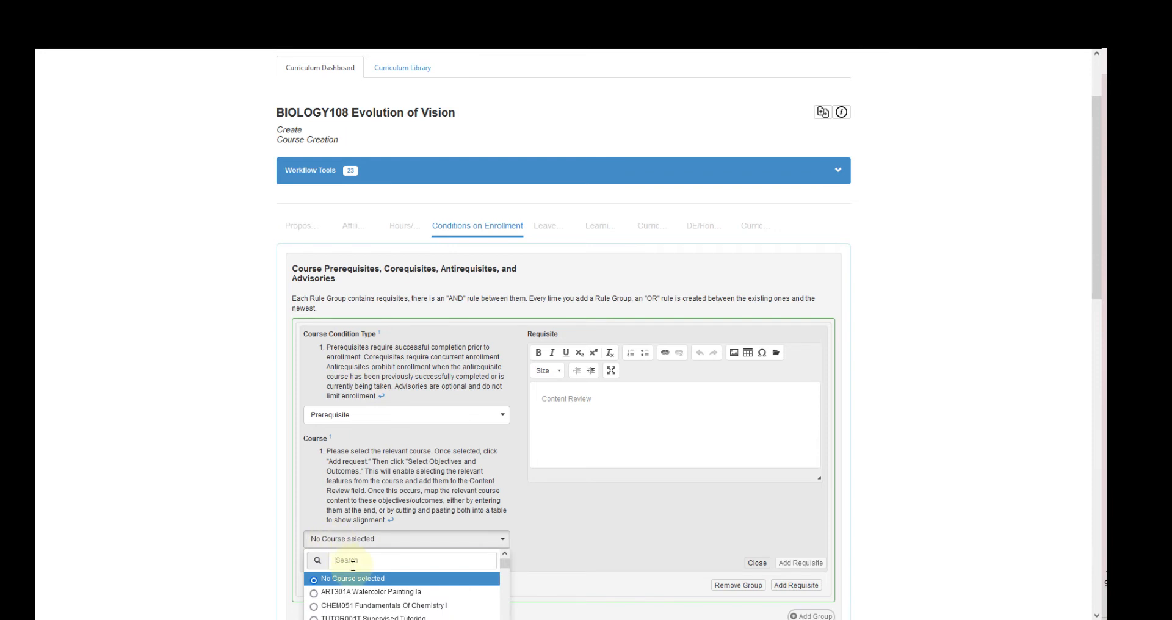
text(bio)
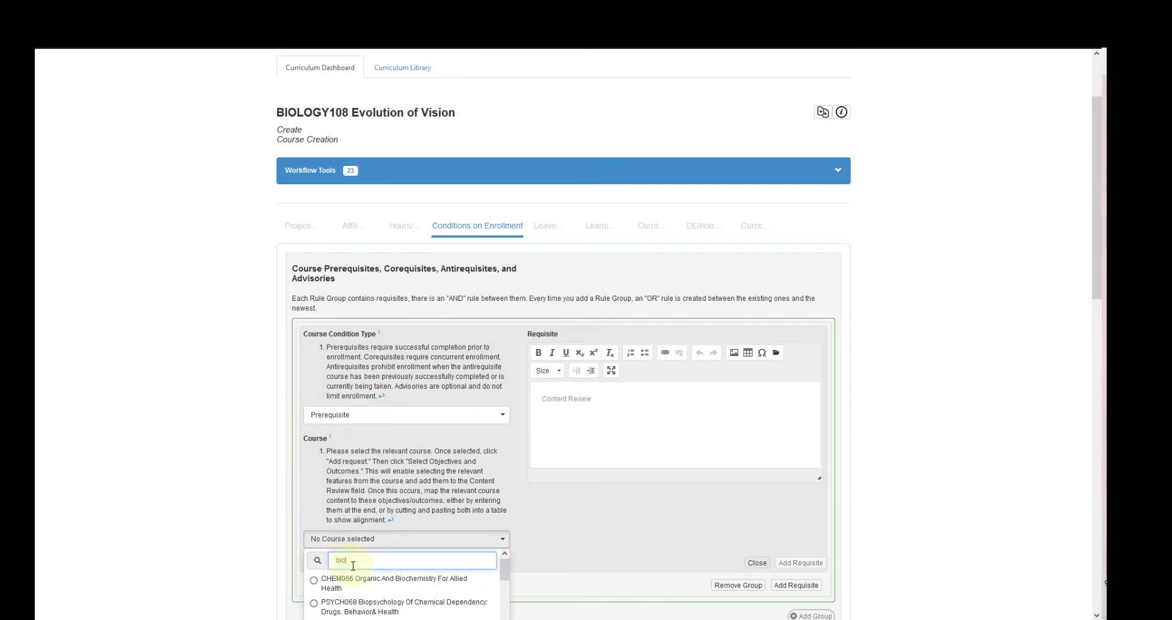
text(lo)
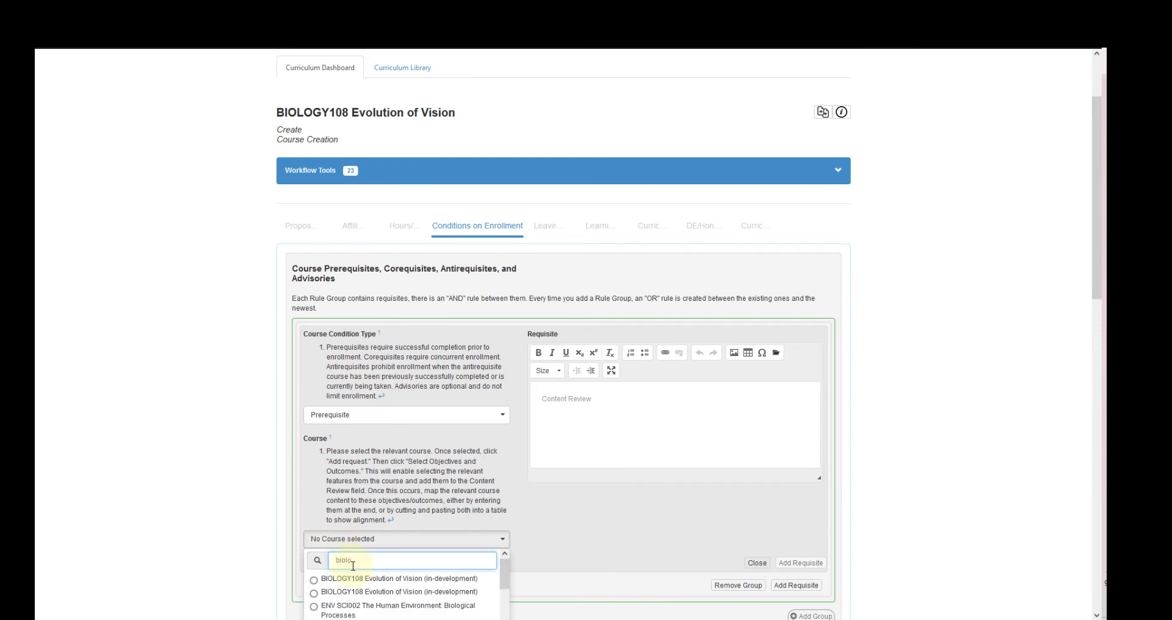
text(gy00)
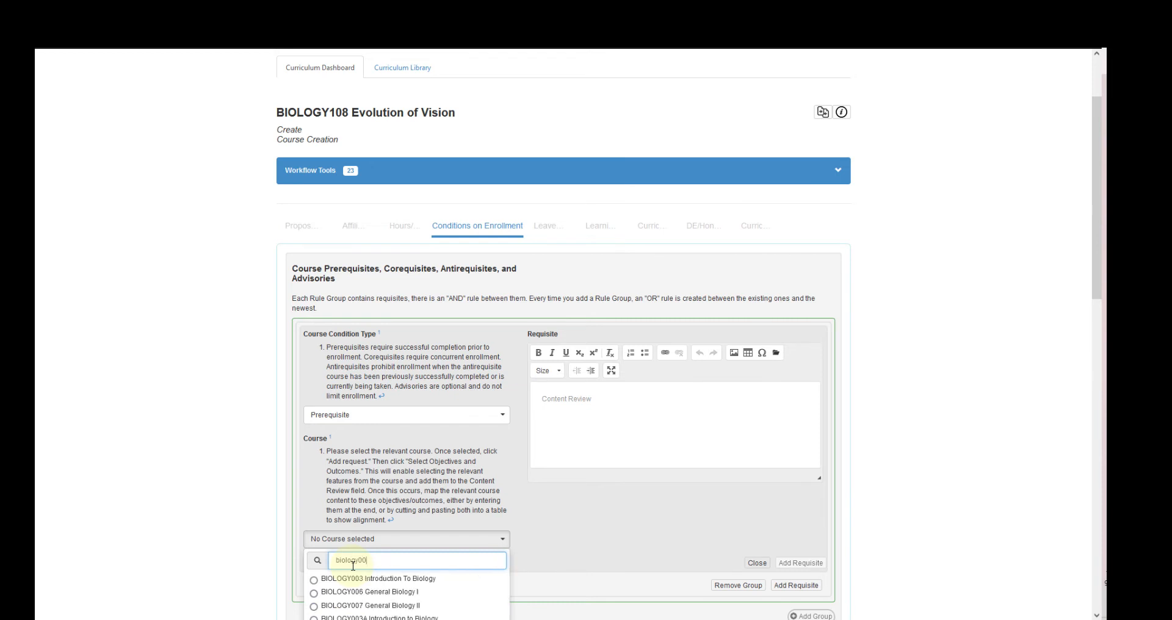
click(354, 578)
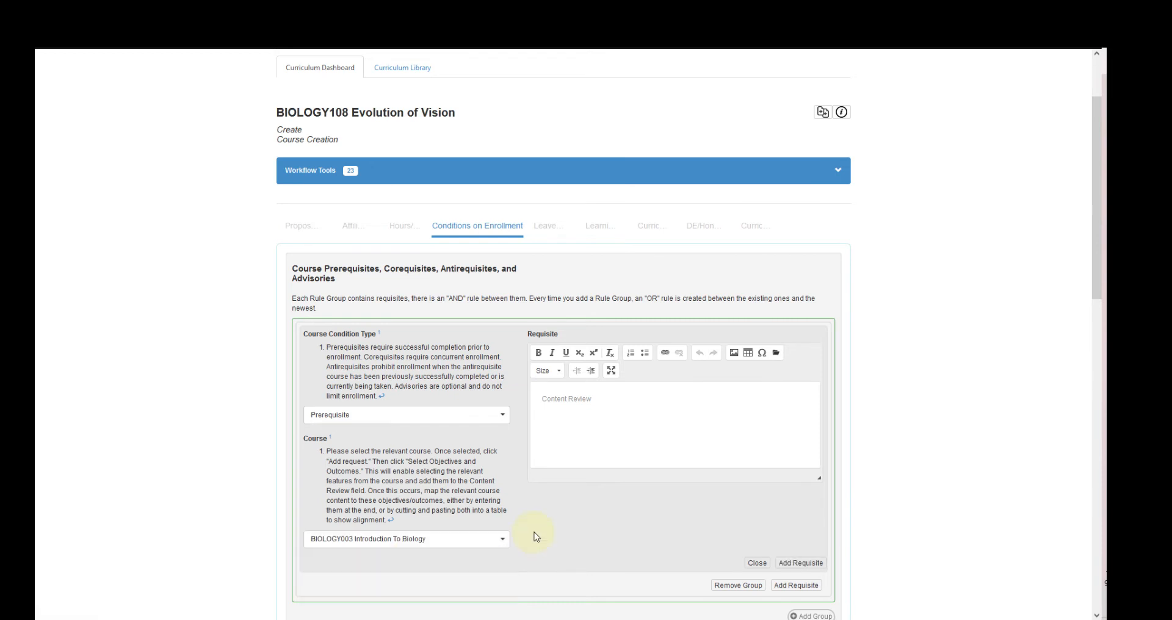
click(819, 565)
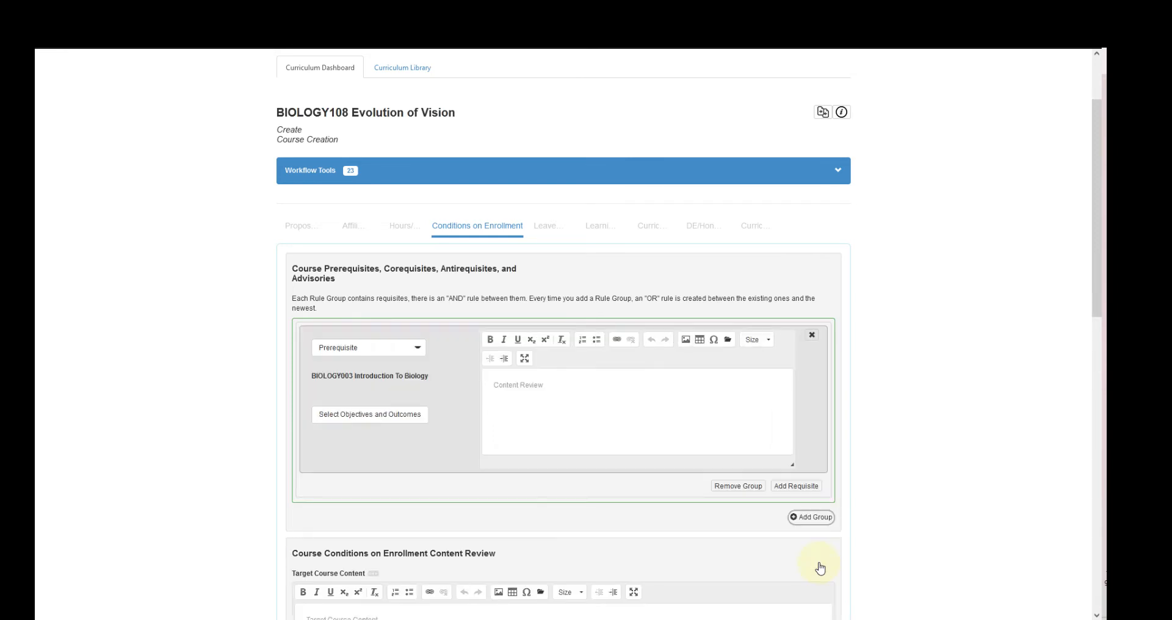
Add BIOLOGY003's objective 1, "Describe the mode of inquiry used by biologists," to the prerequisite's content review.
click(386, 426)
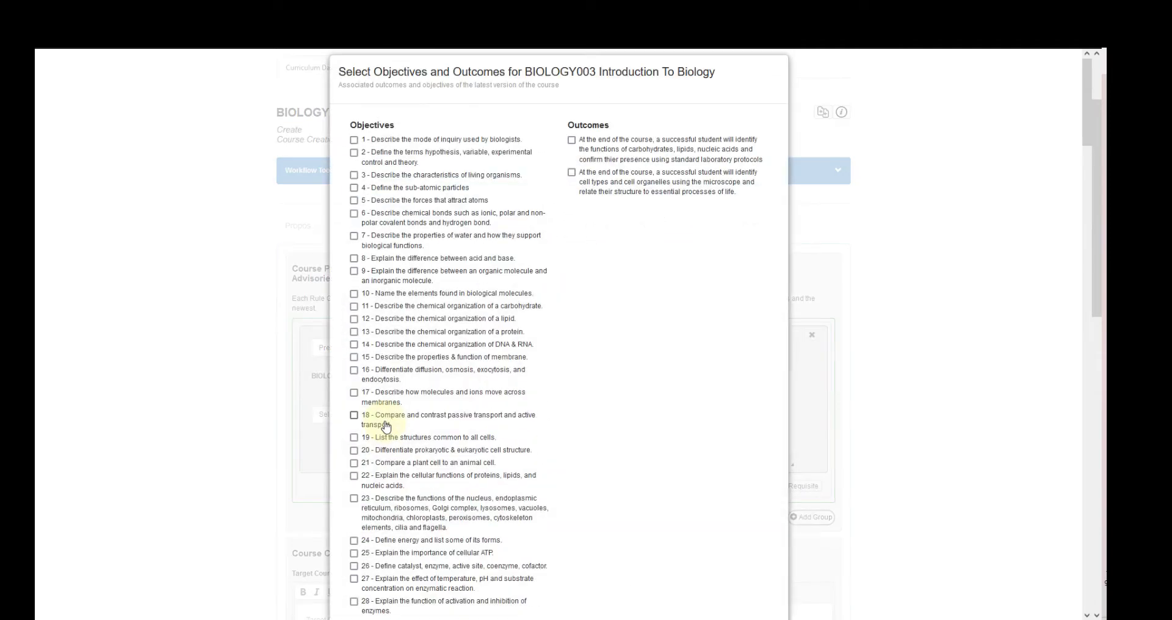
scroll(482, 277, down, 5)
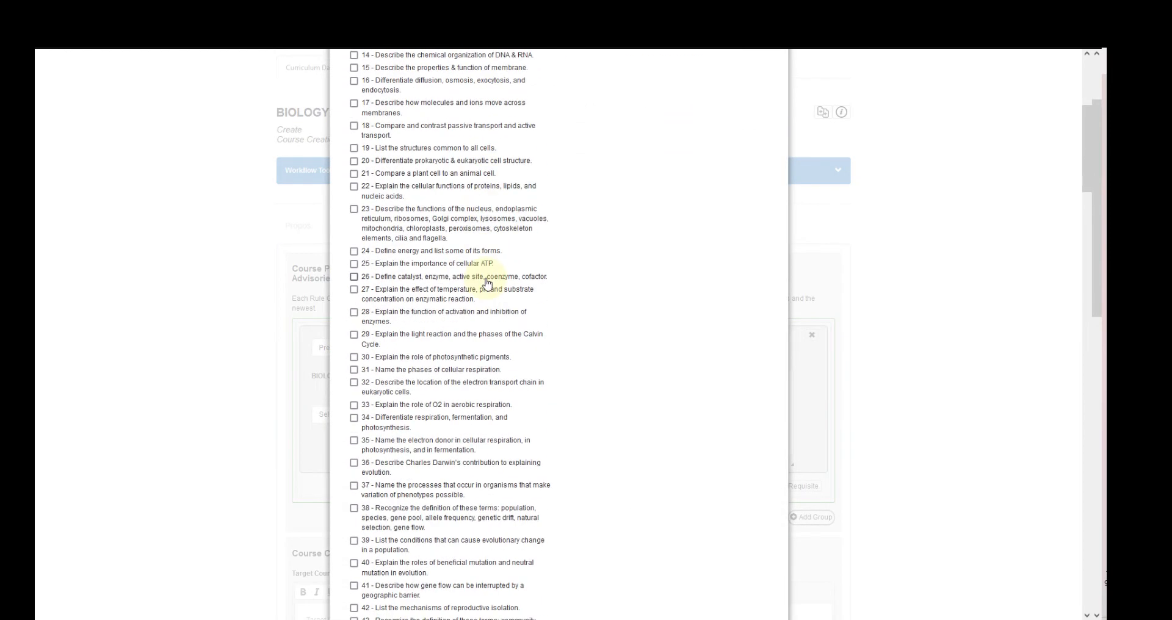
scroll(485, 282, up, 4)
scroll(486, 283, up, 1)
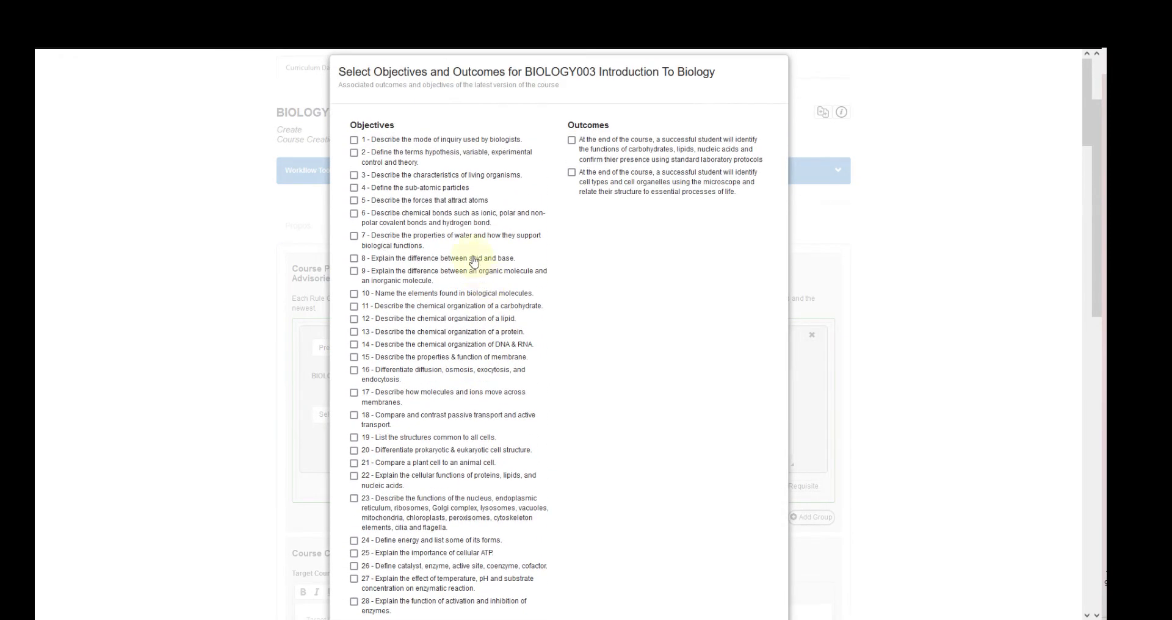
click(458, 142)
scroll(700, 296, down, 10)
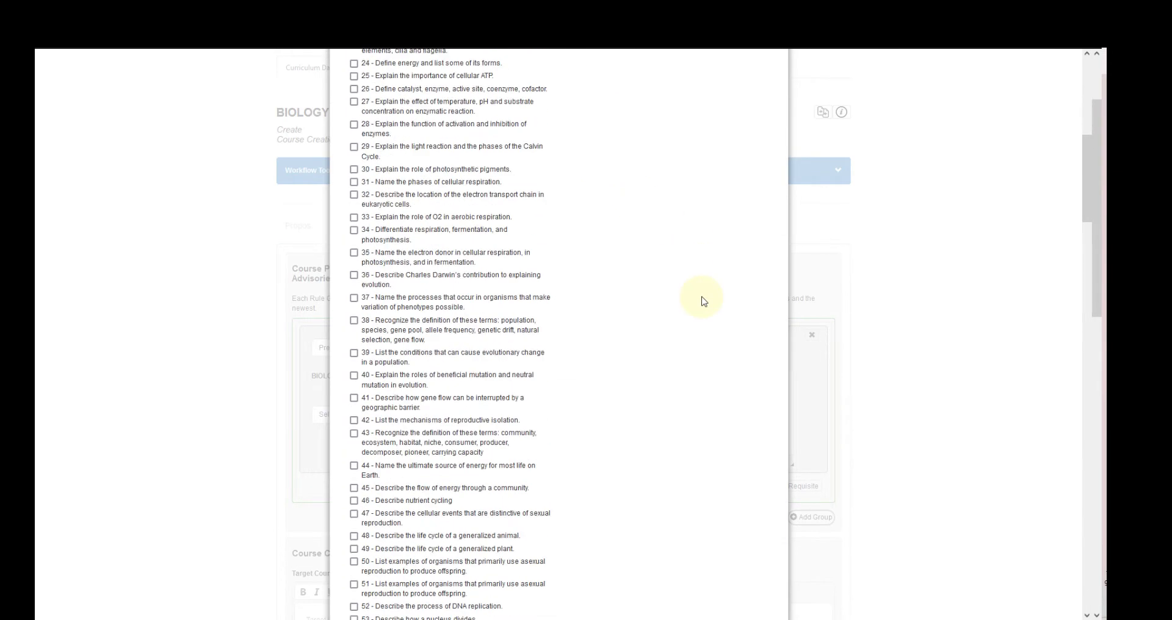
scroll(702, 303, down, 15)
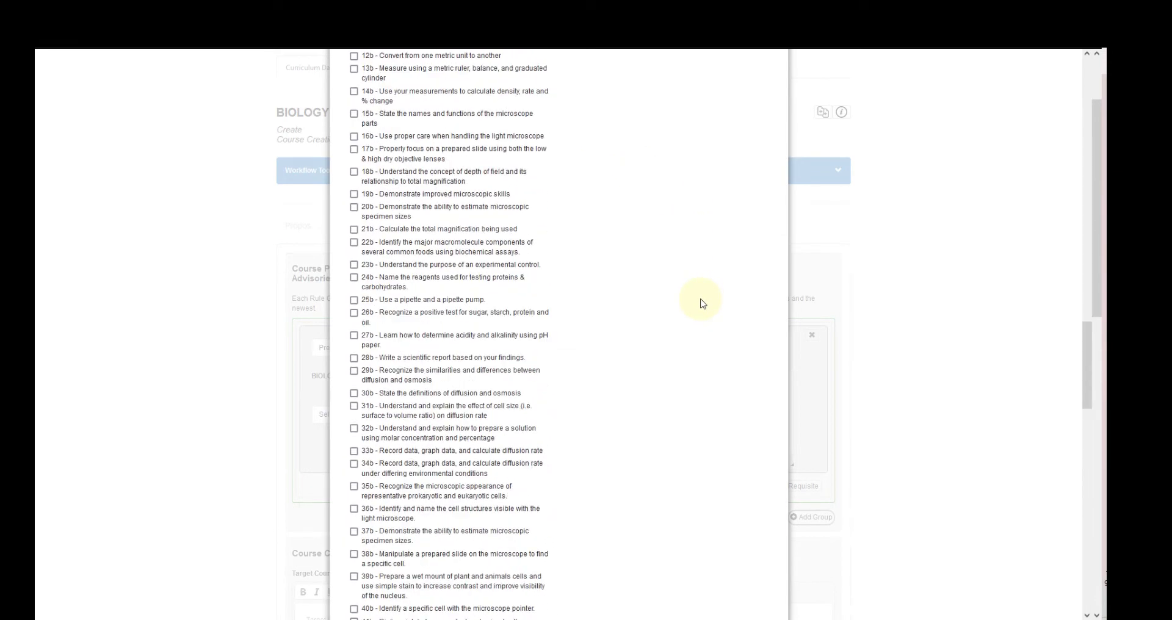
scroll(699, 305, down, 15)
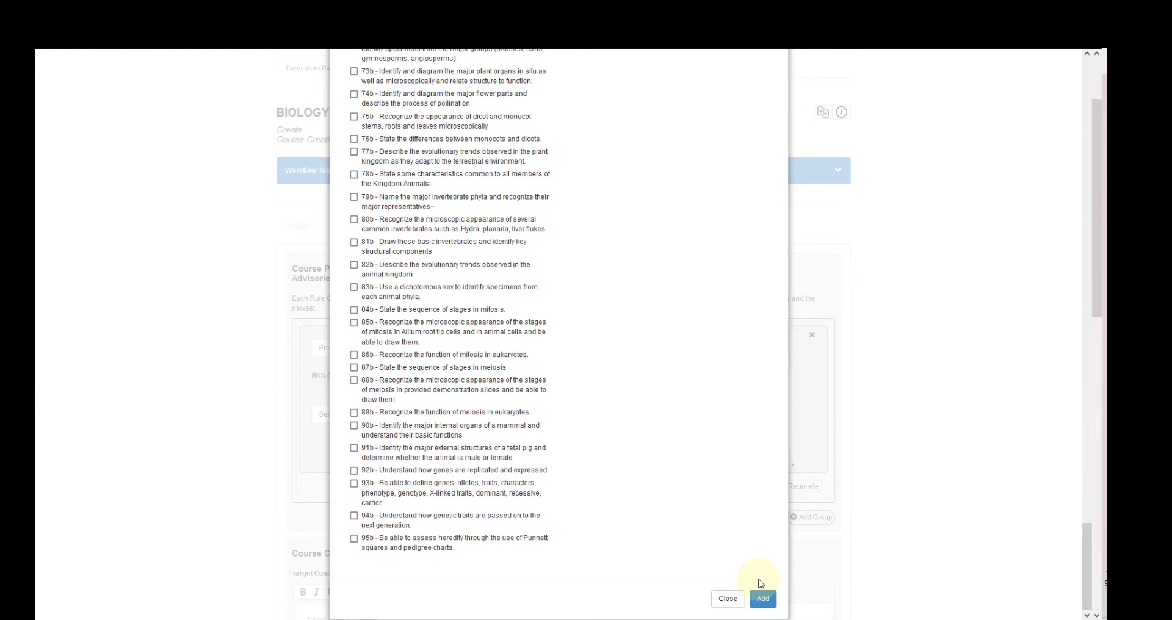
click(763, 598)
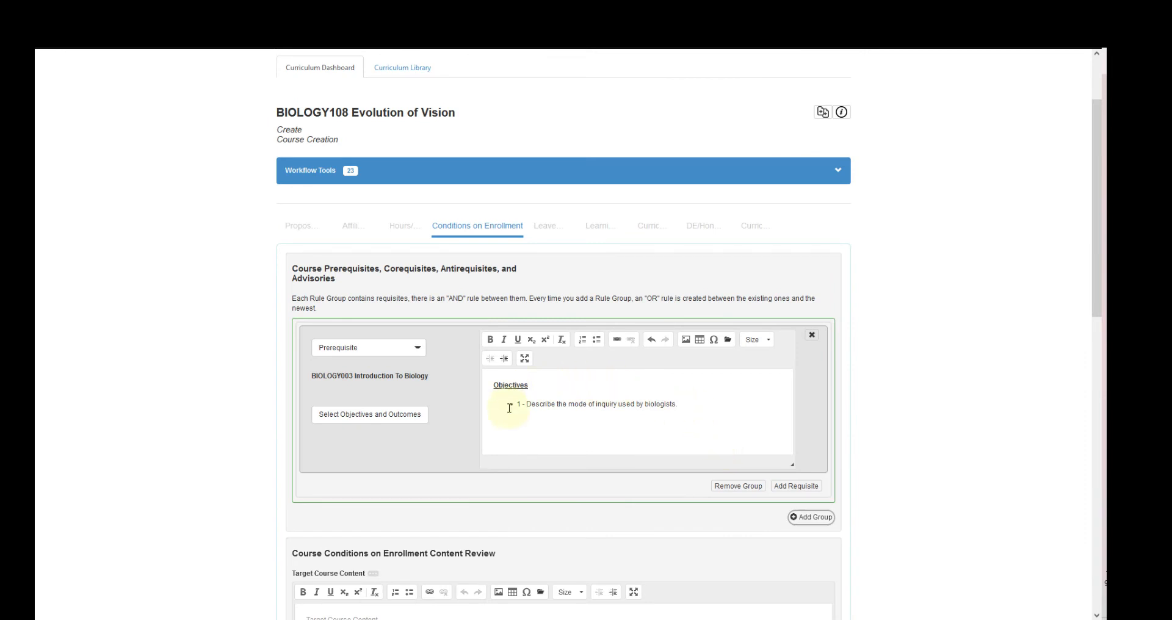
Create a second rule group and add CHEM060 Introduction To General Chemistry to it as a Prerequisite.
click(818, 526)
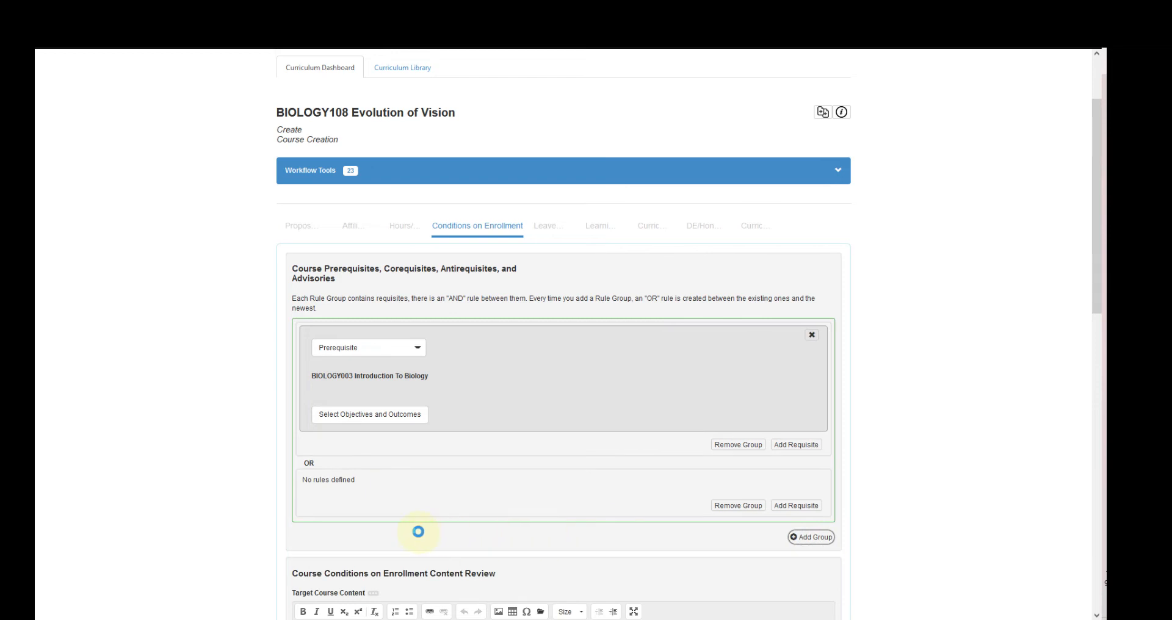
scroll(418, 528, down, 1)
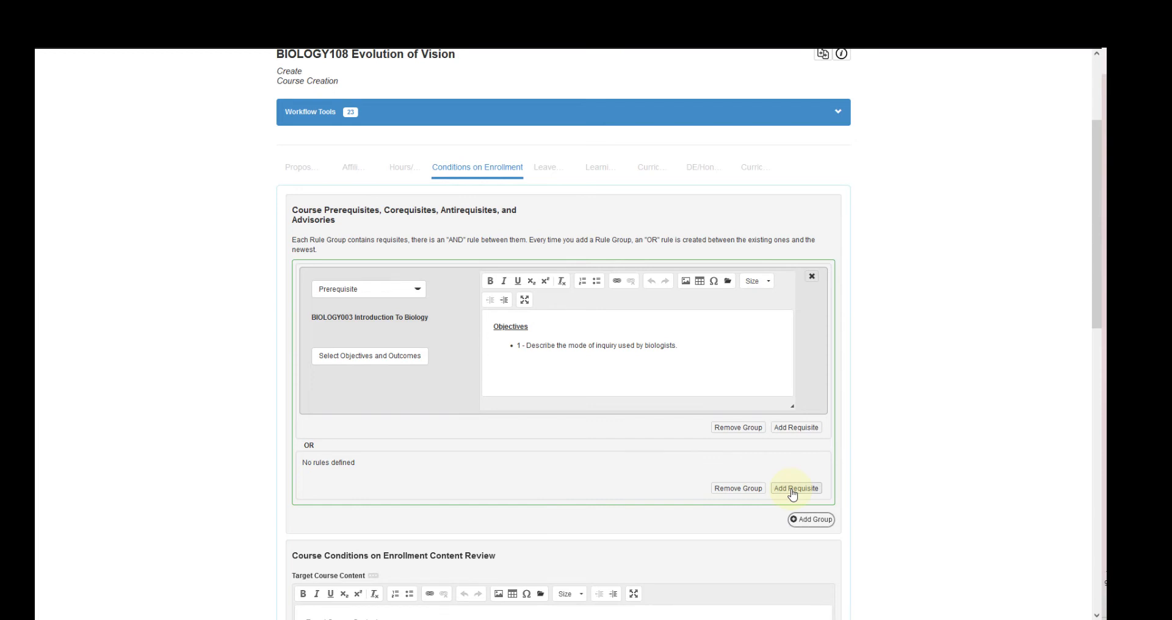
click(792, 493)
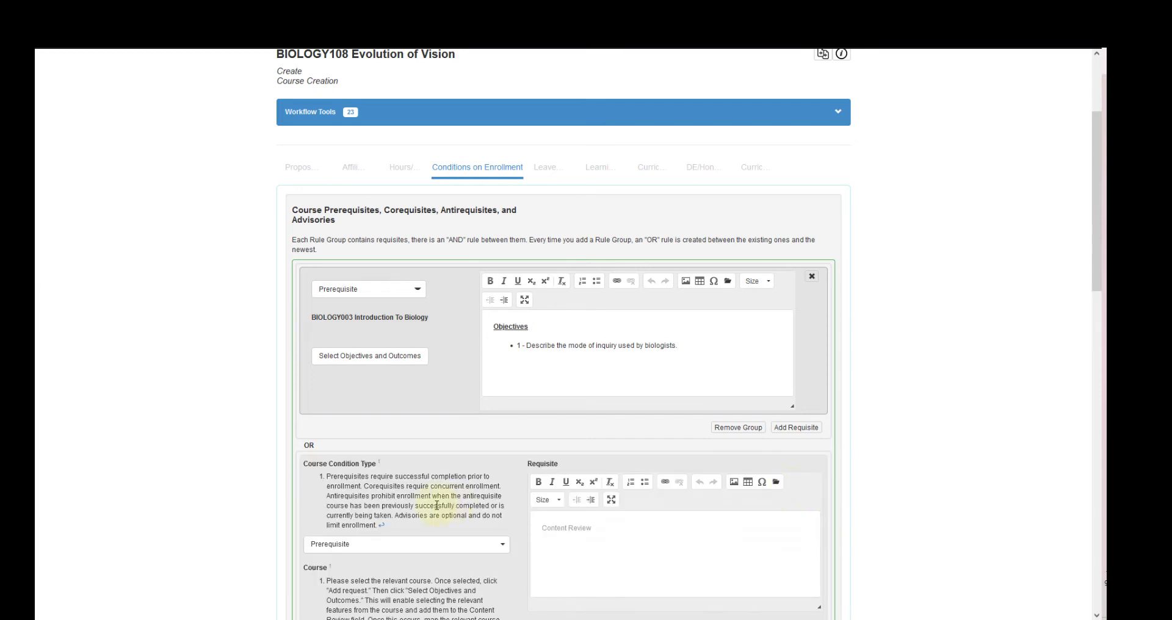
scroll(439, 506, down, 2)
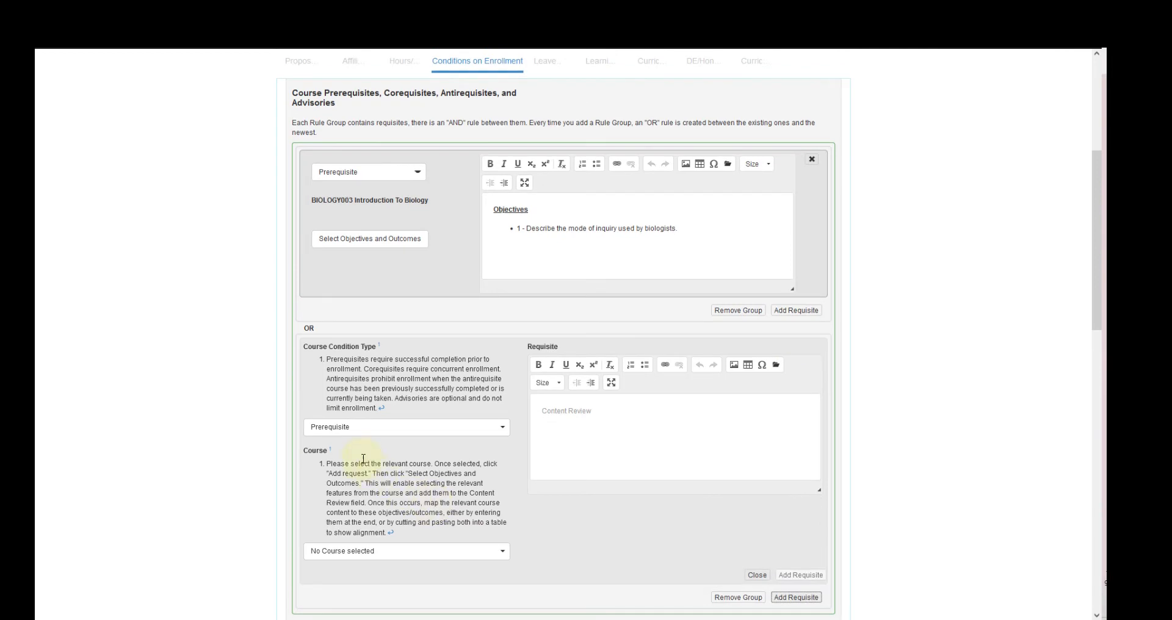
click(370, 551)
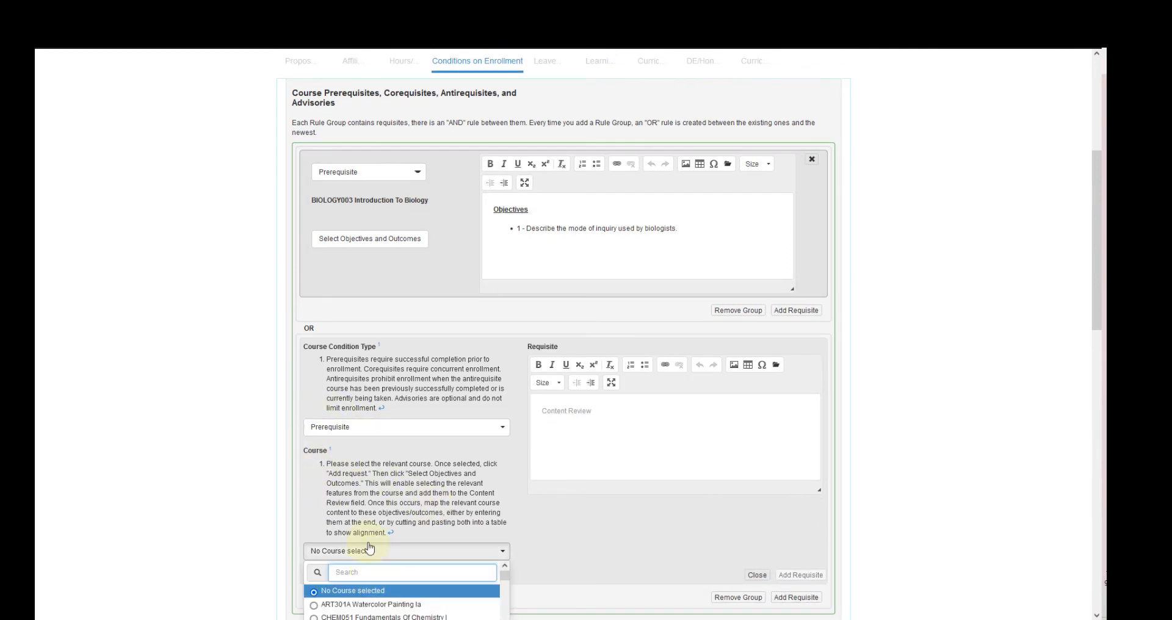
text(chem)
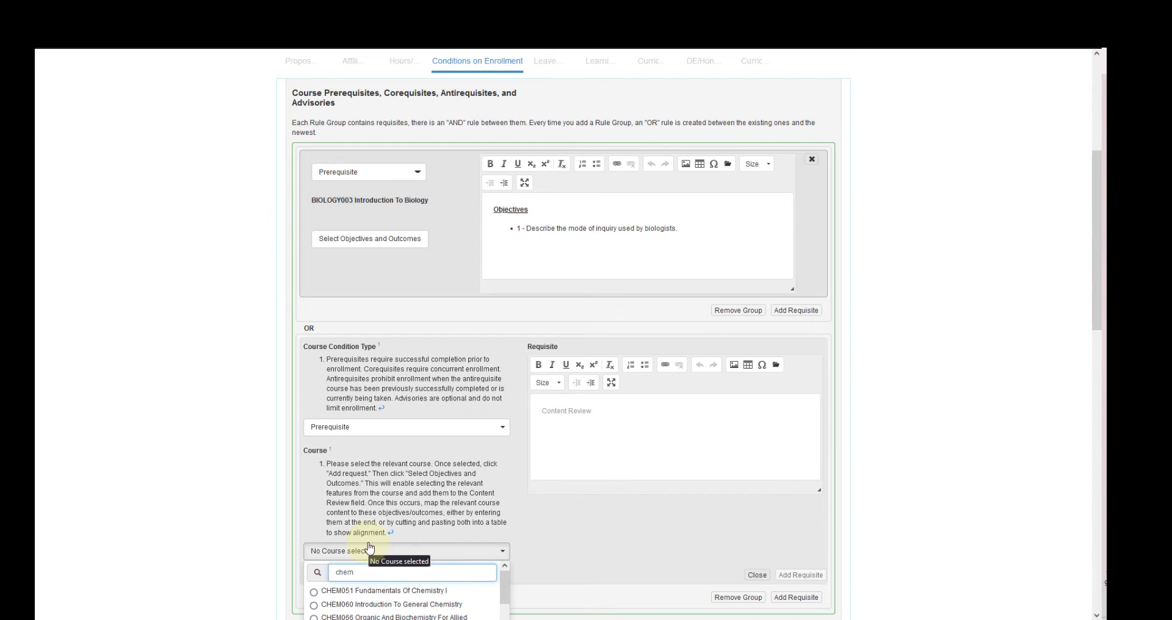
click(379, 603)
click(794, 572)
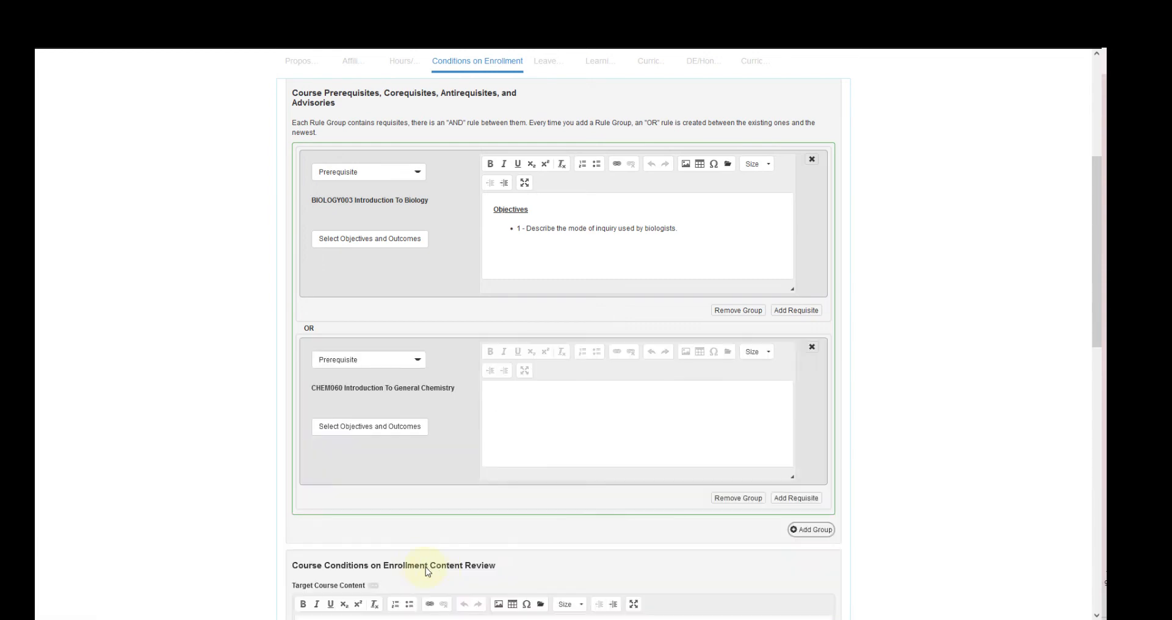
Add CHEM060's lecture objective "Apply some basic math knowledge to solve some problems in chemistry" to its content review.
click(372, 426)
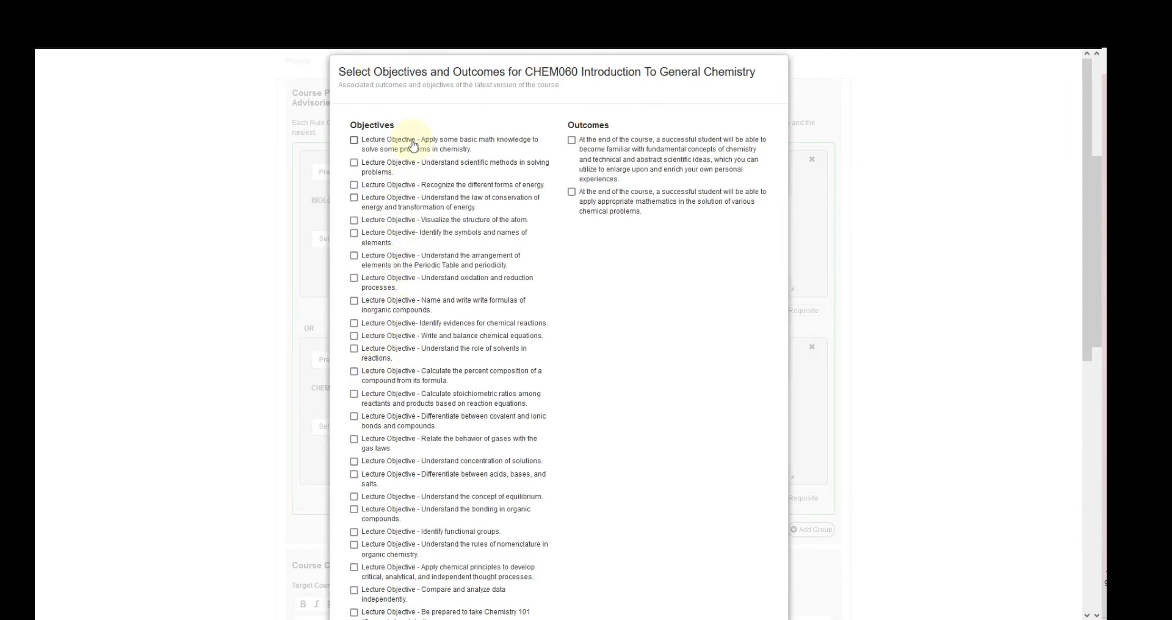
scroll(636, 314, down, 7)
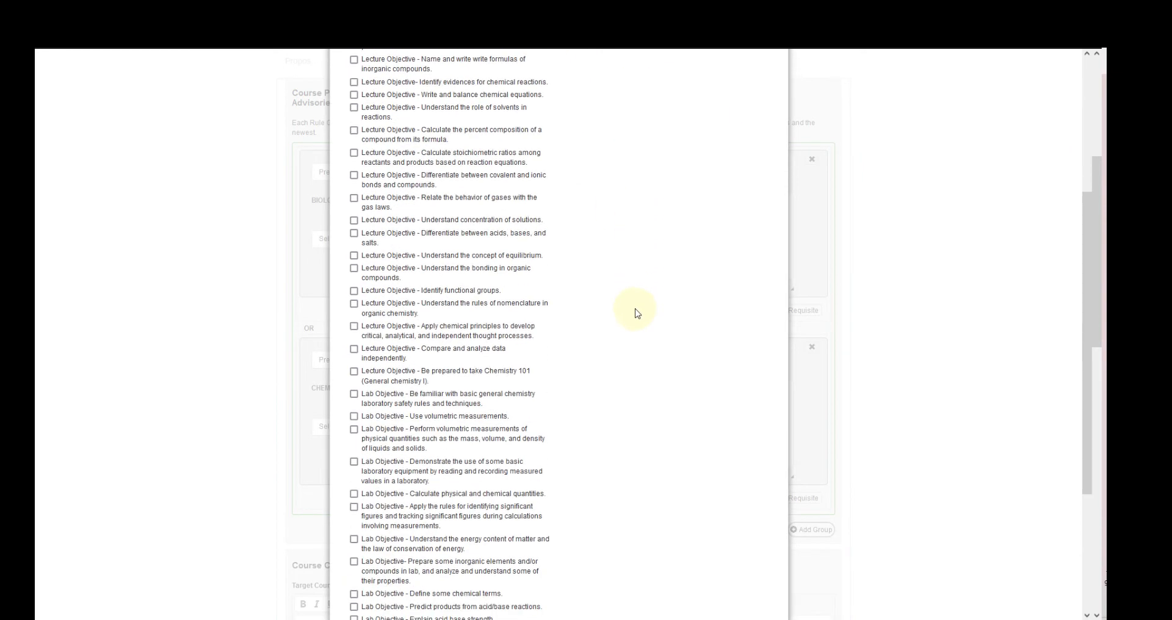
scroll(635, 316, down, 1)
click(760, 600)
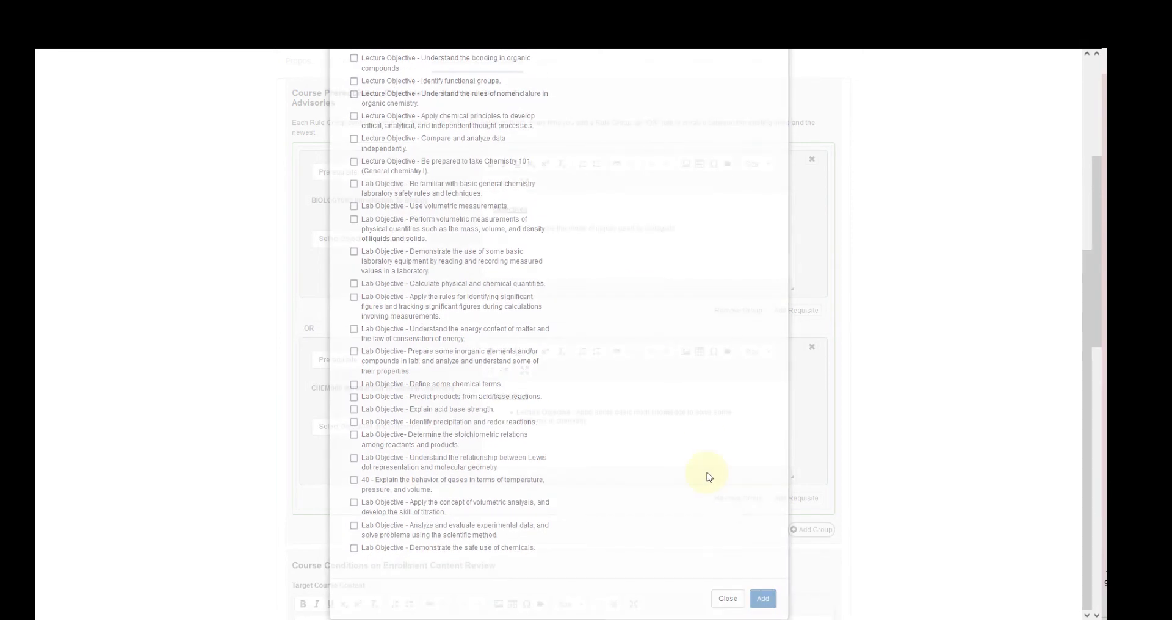
Add CHEM066 Organic And Biochemistry For Allied Health as a Prerequisite in the second group, with its Lecture Objective 1 in the content review.
click(796, 499)
scroll(451, 537, down, 4)
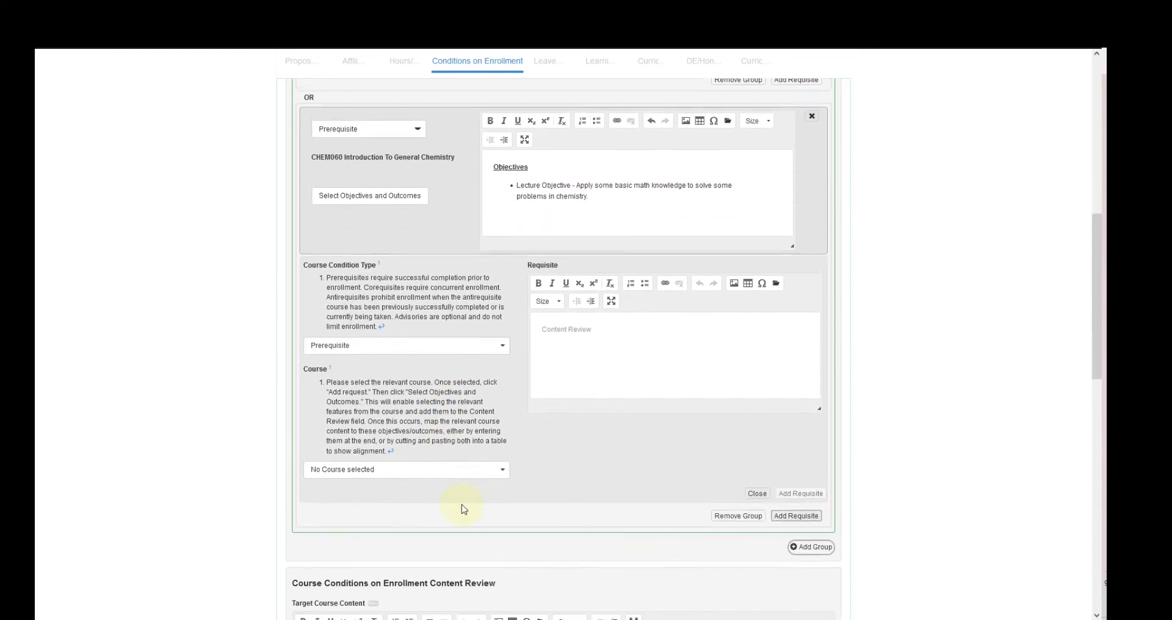
click(450, 471)
text(chem)
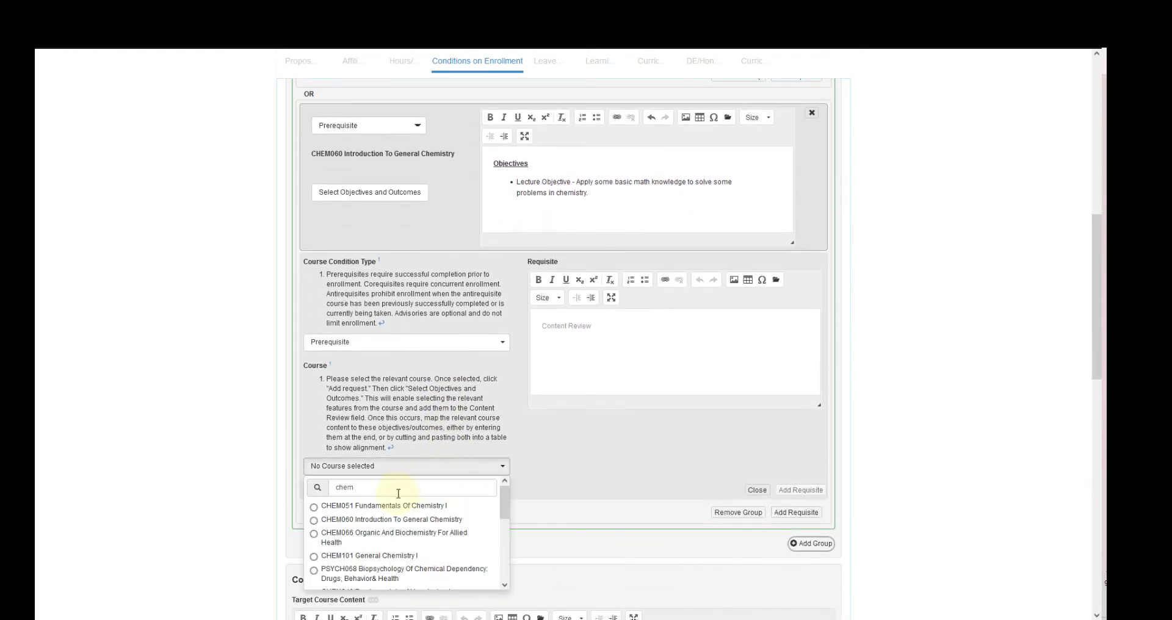
click(387, 535)
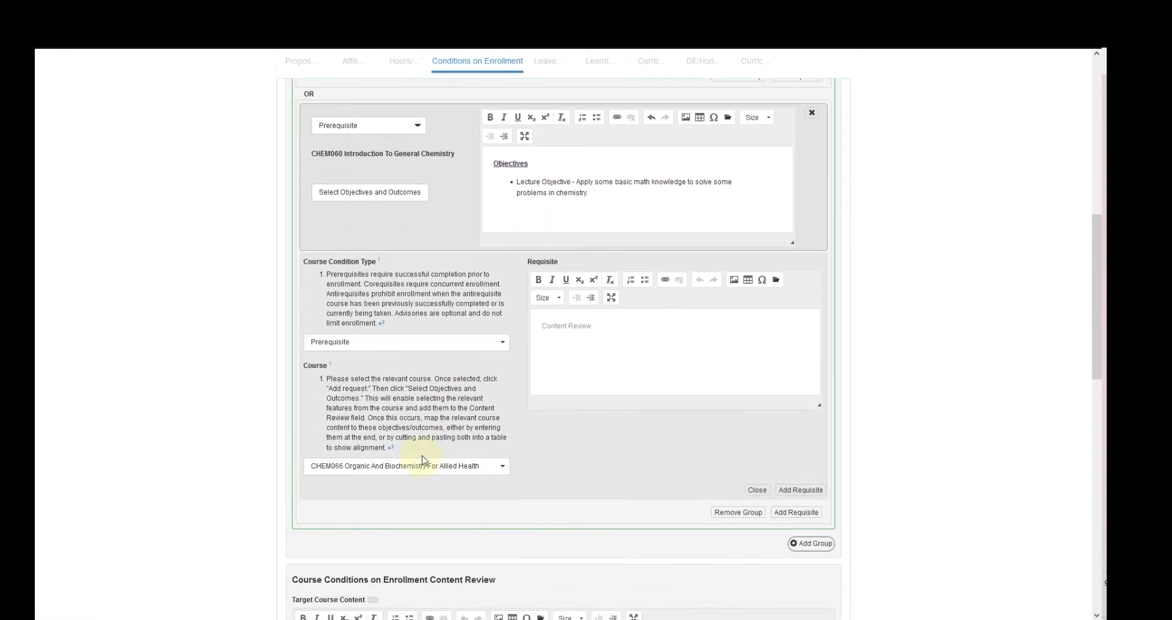
click(785, 495)
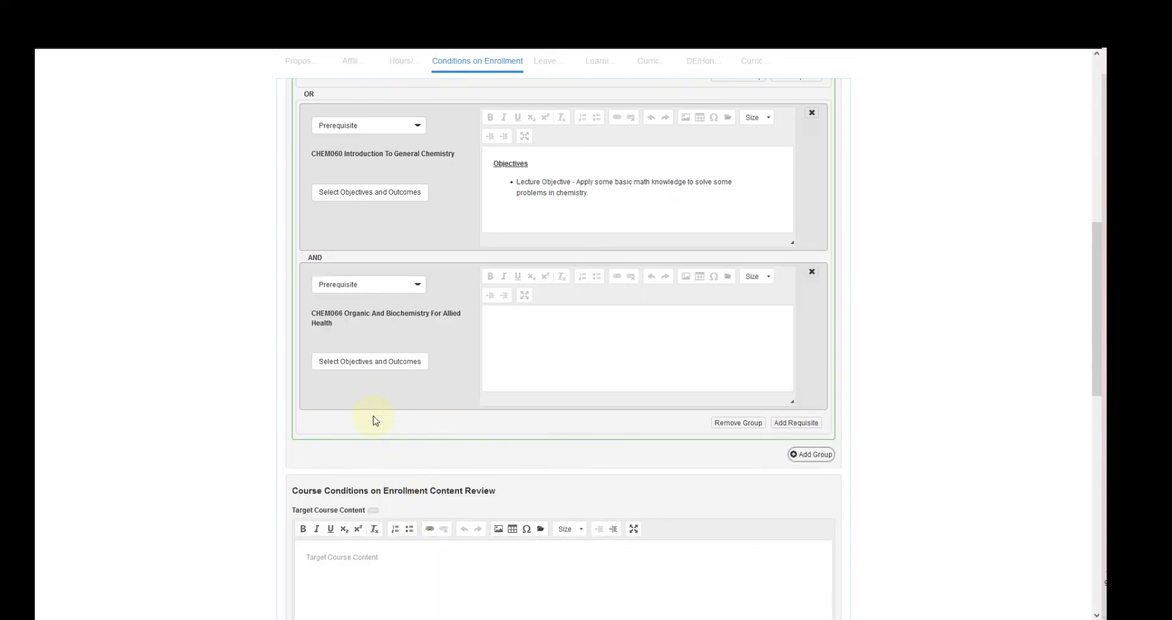
click(370, 362)
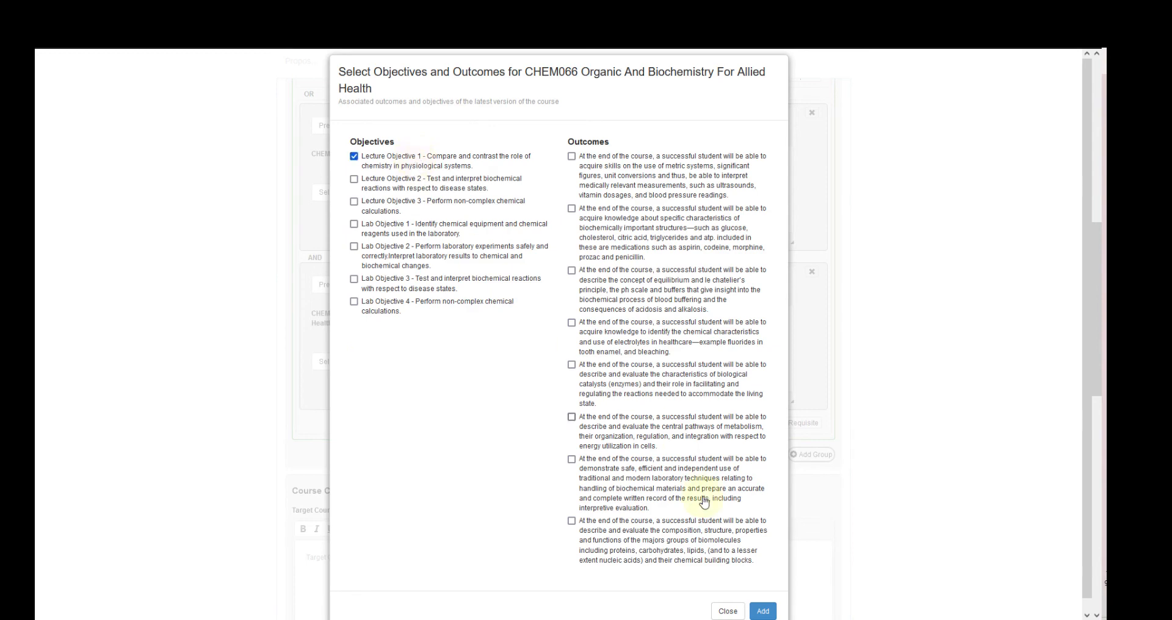
click(763, 611)
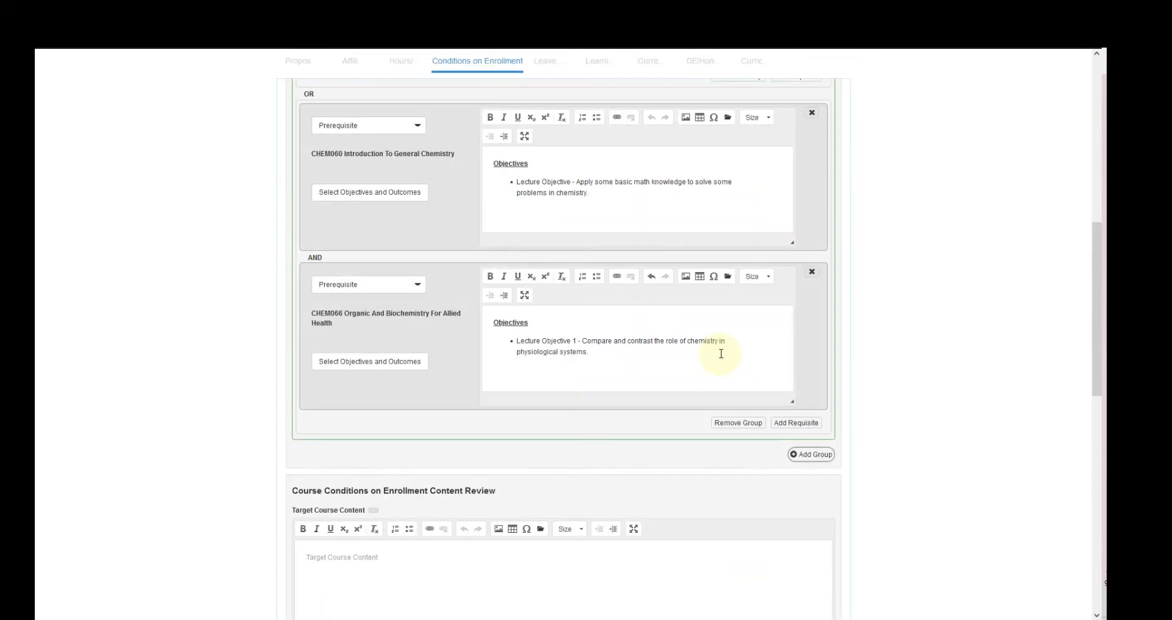
Add ENGLISH101 College Reading And Composition I to the first rule group, containing BIOLOGY003, as an Advisory.
scroll(717, 351, up, 4)
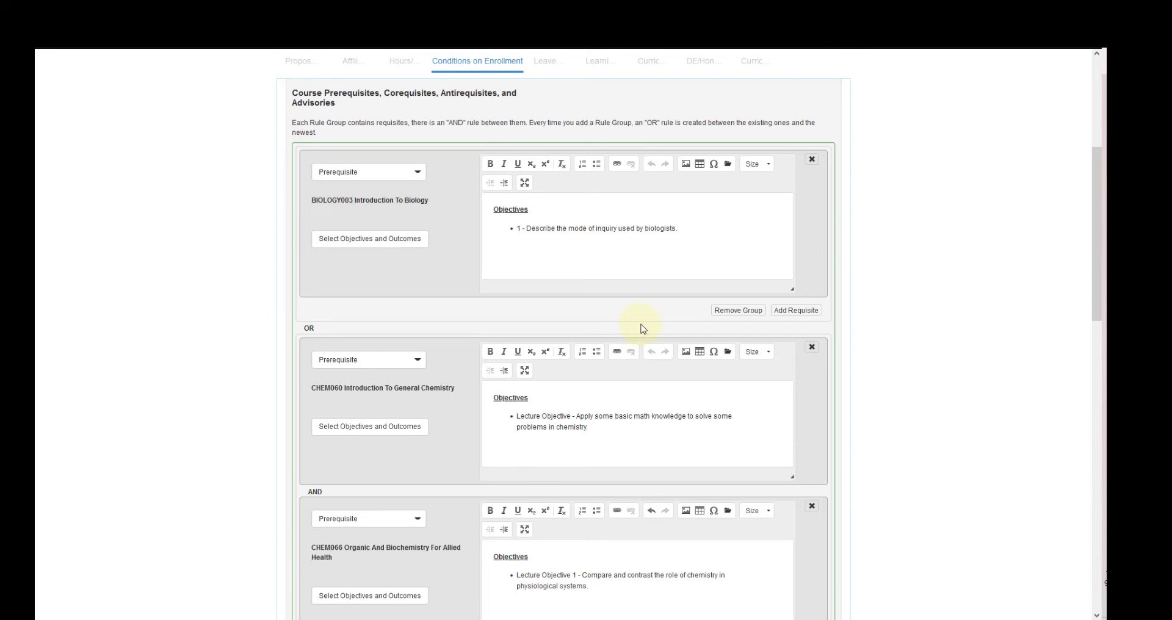
click(783, 311)
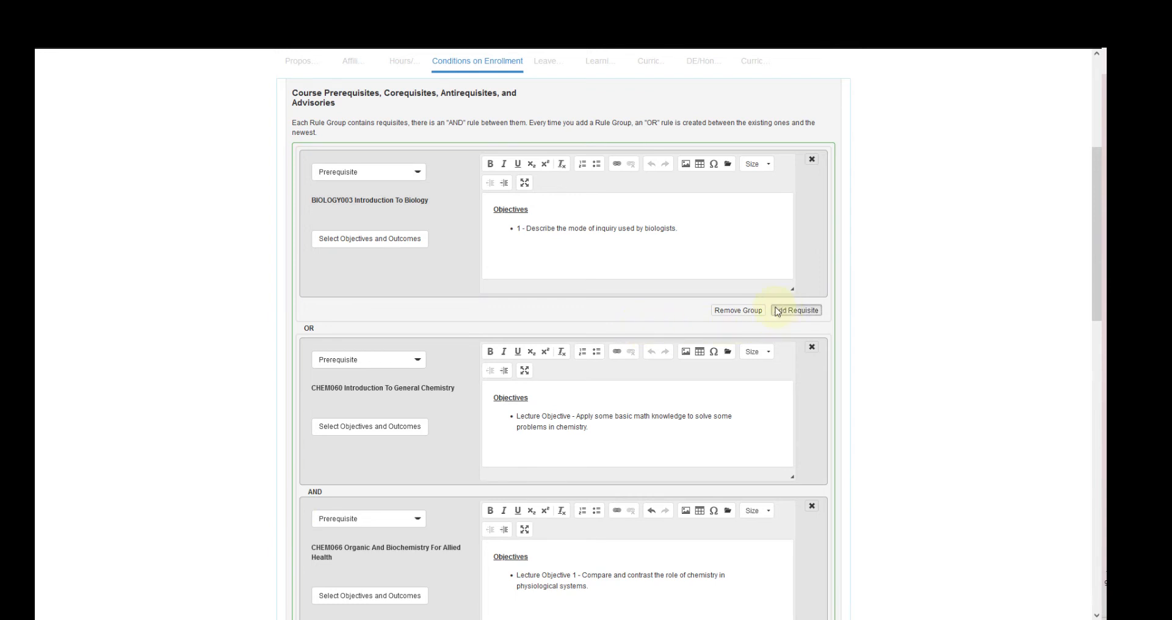
click(397, 394)
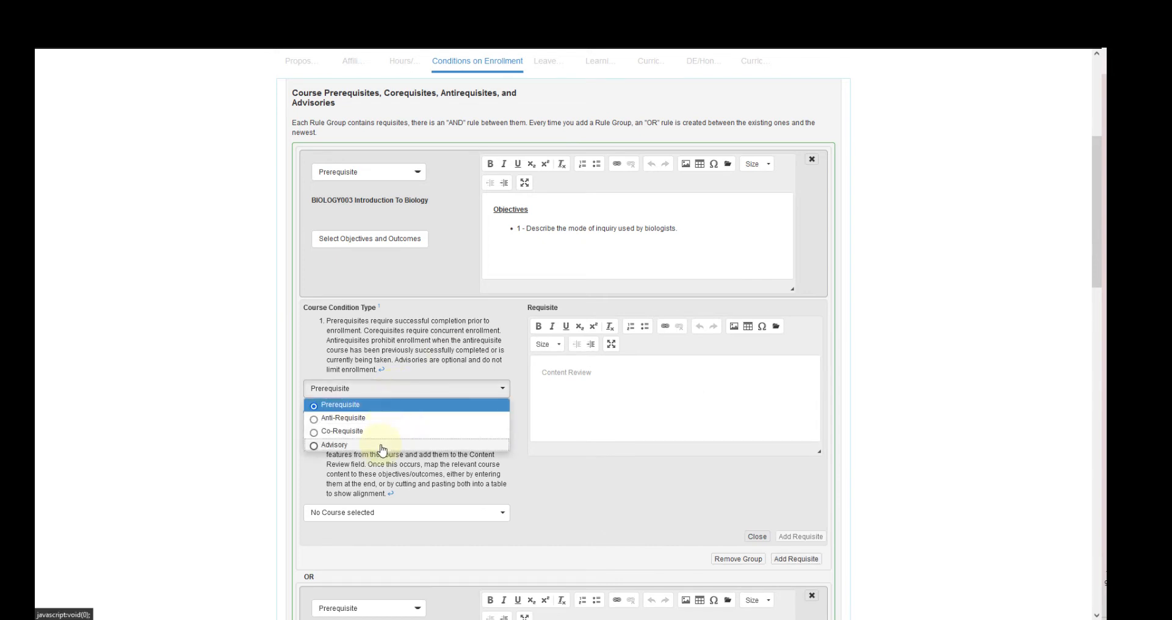
click(382, 445)
click(378, 513)
click(377, 532)
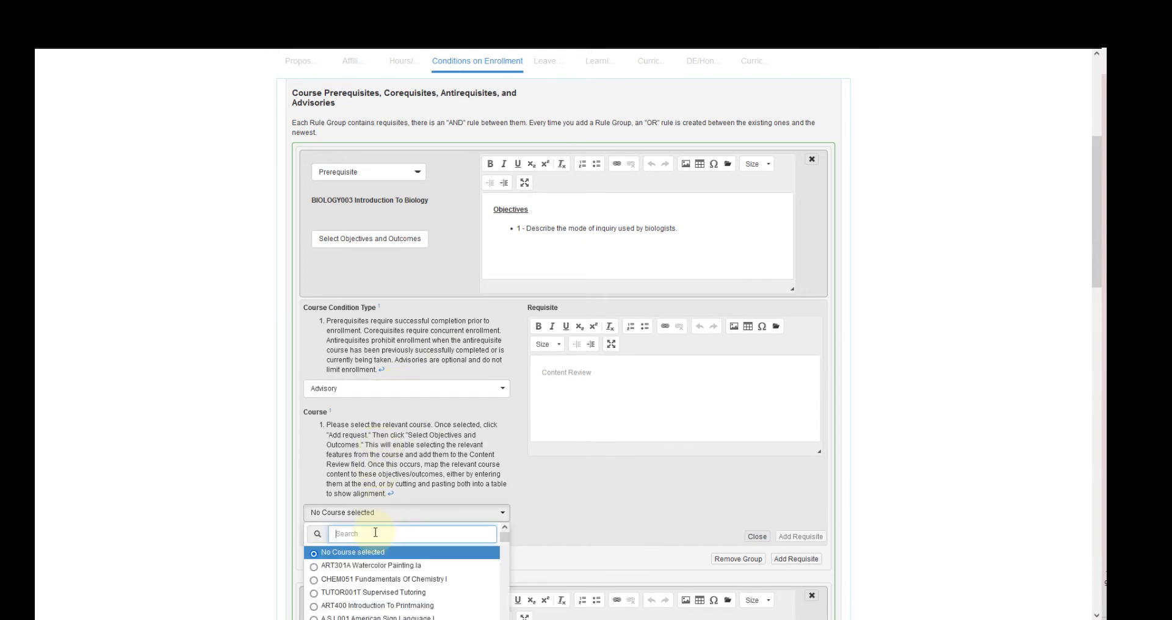
text(engl)
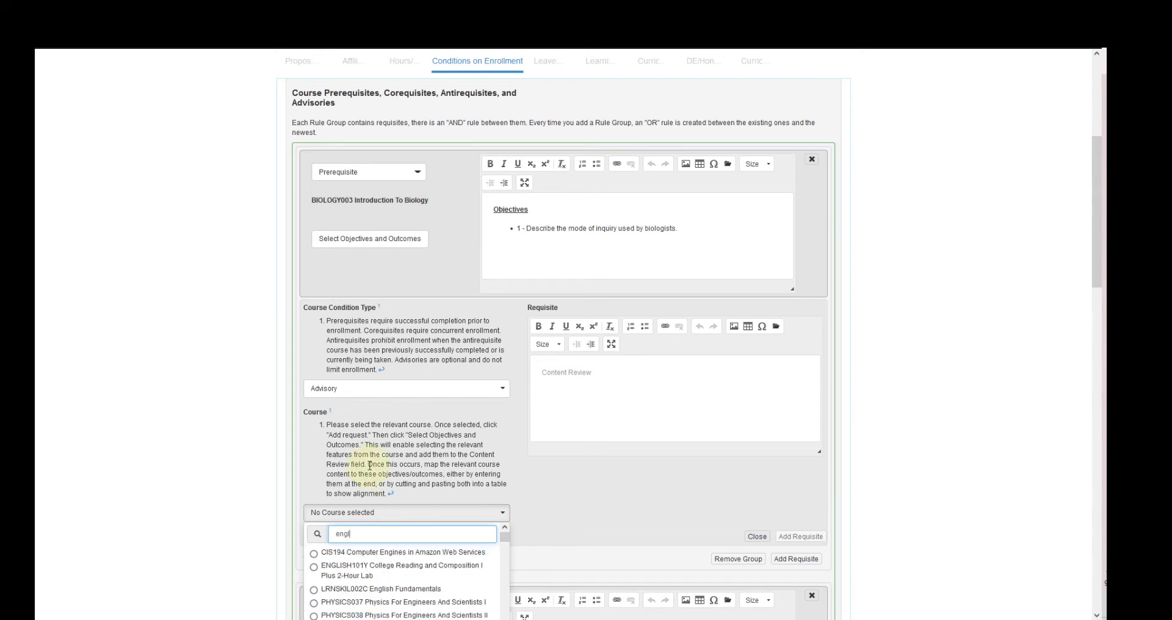
text(ish1)
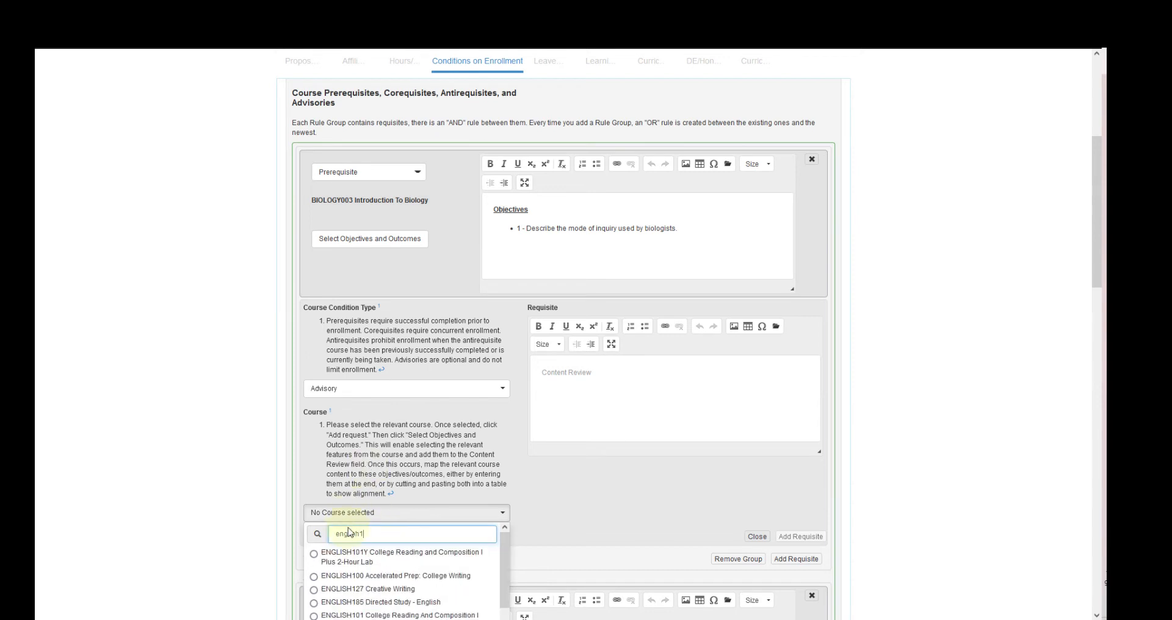
click(397, 615)
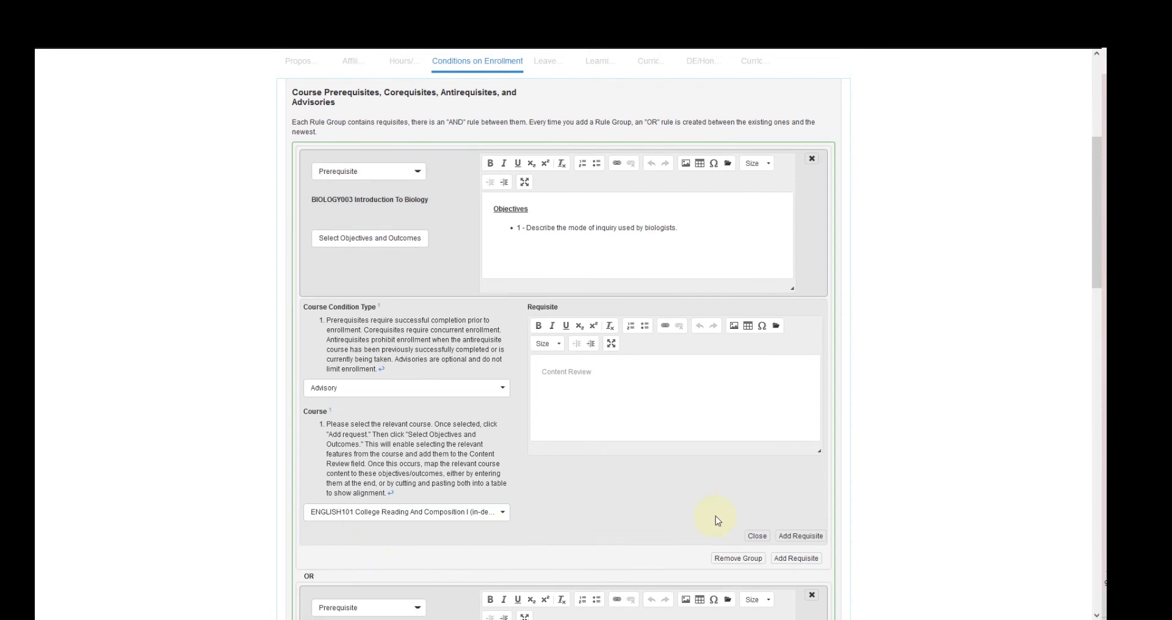
click(784, 538)
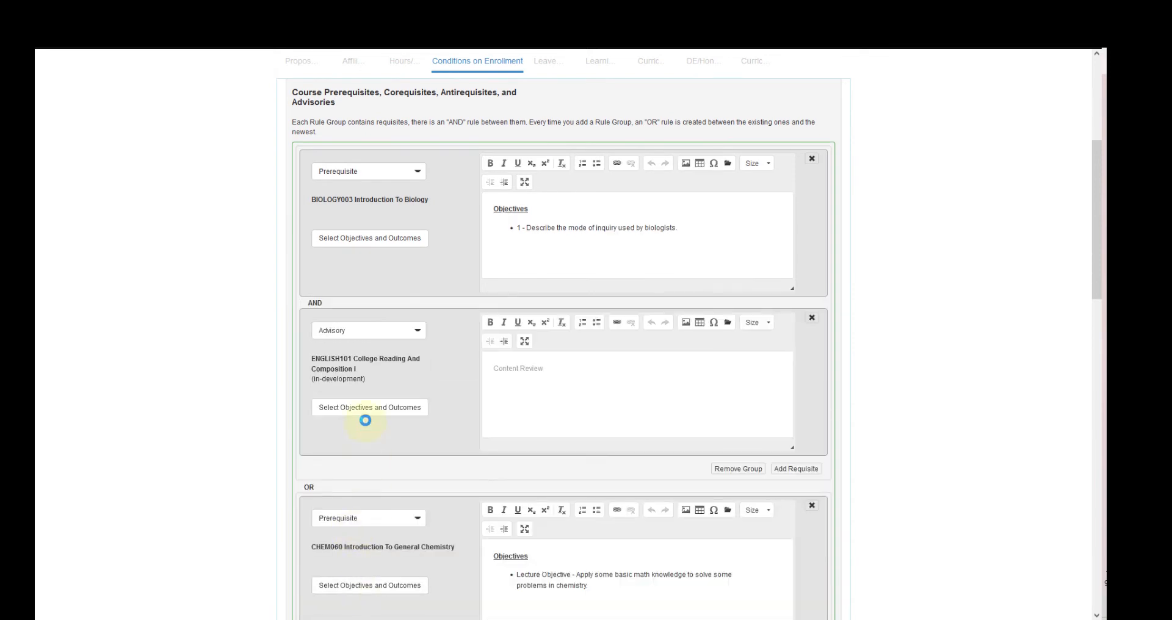
Add ENGLISH101's objective 1, on applying critical reading strategies to college-level texts, to the advisory's content review.
click(369, 415)
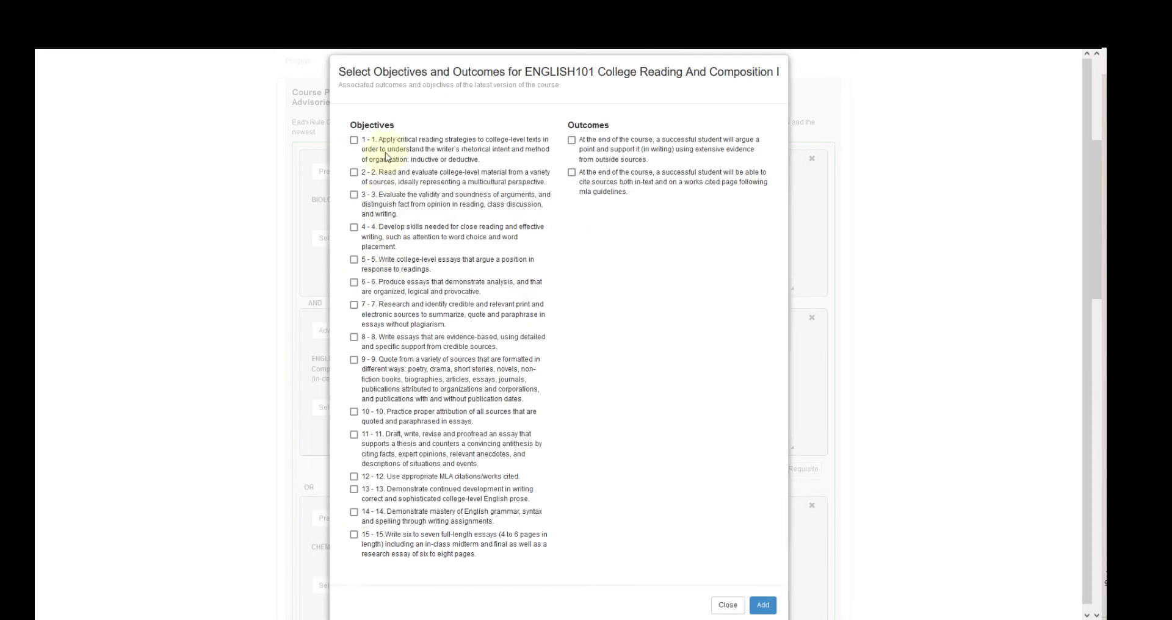
click(386, 151)
click(768, 610)
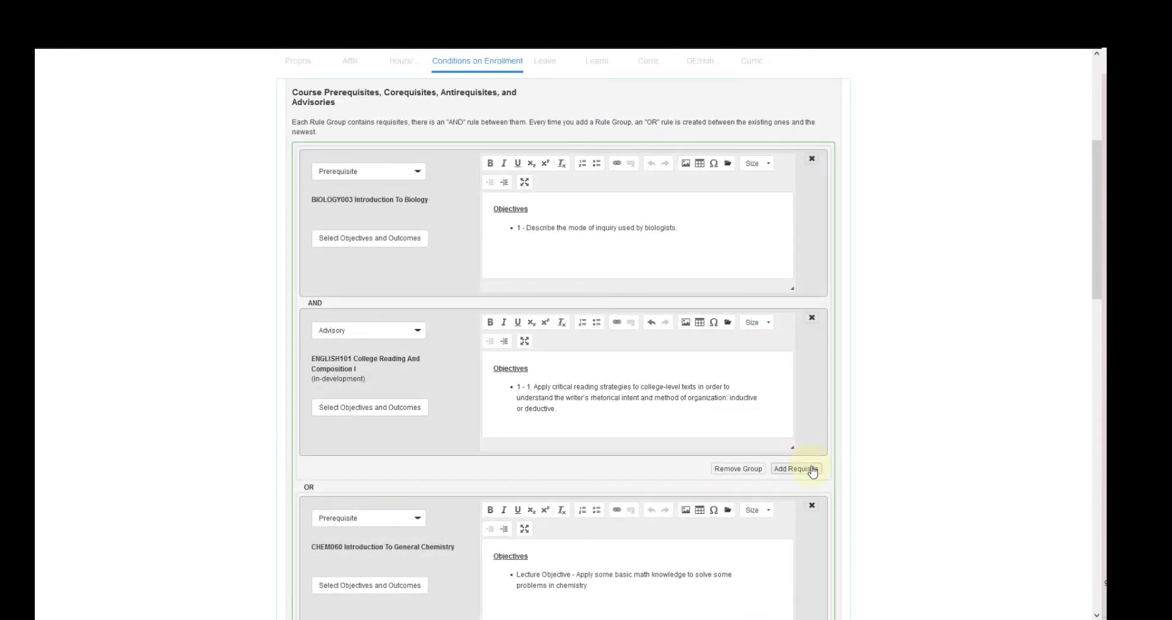
Add ANATOMY001 Introduction To Human Anatomy to the first rule group as an Anti-Requisite.
click(813, 471)
click(364, 548)
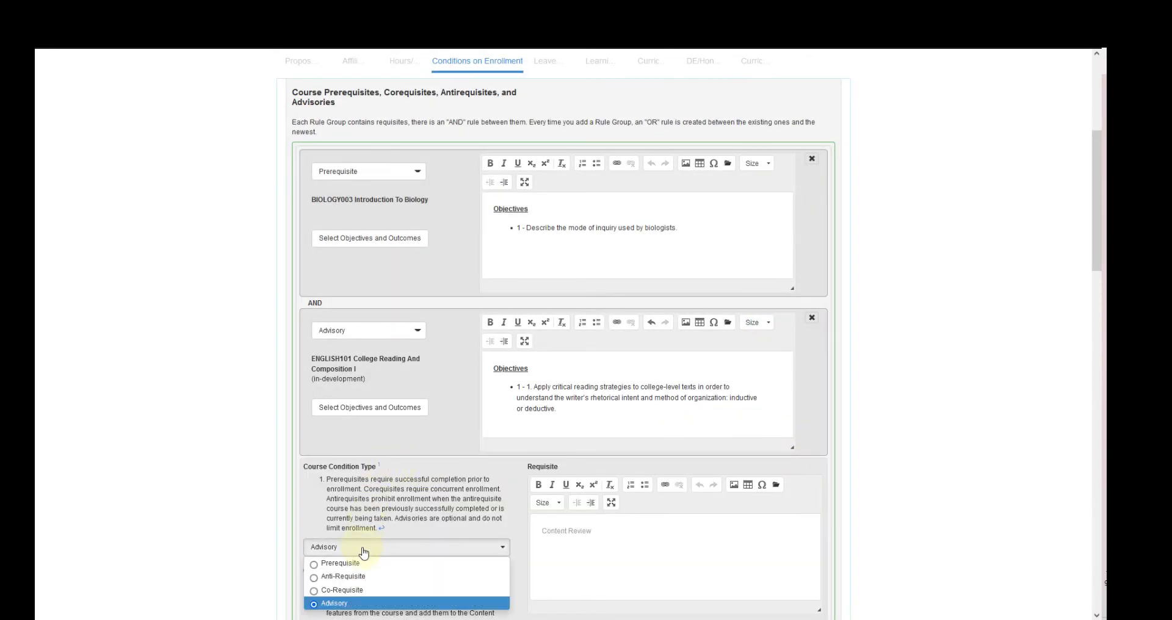
click(366, 576)
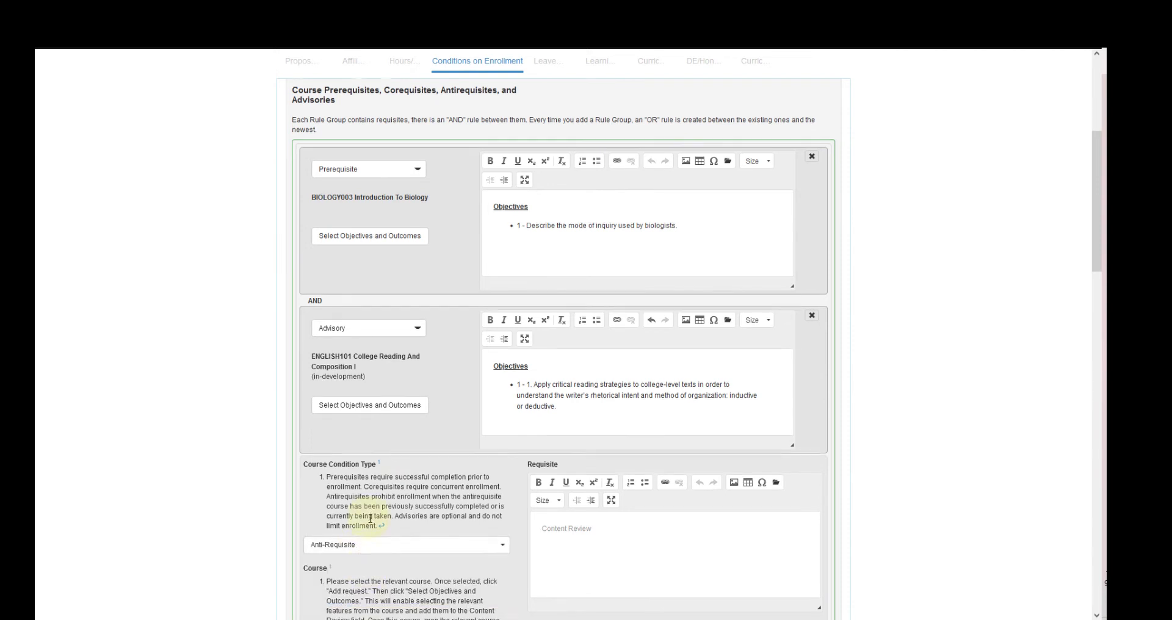
scroll(370, 519, down, 3)
click(378, 498)
drag(392, 519, 287, 515)
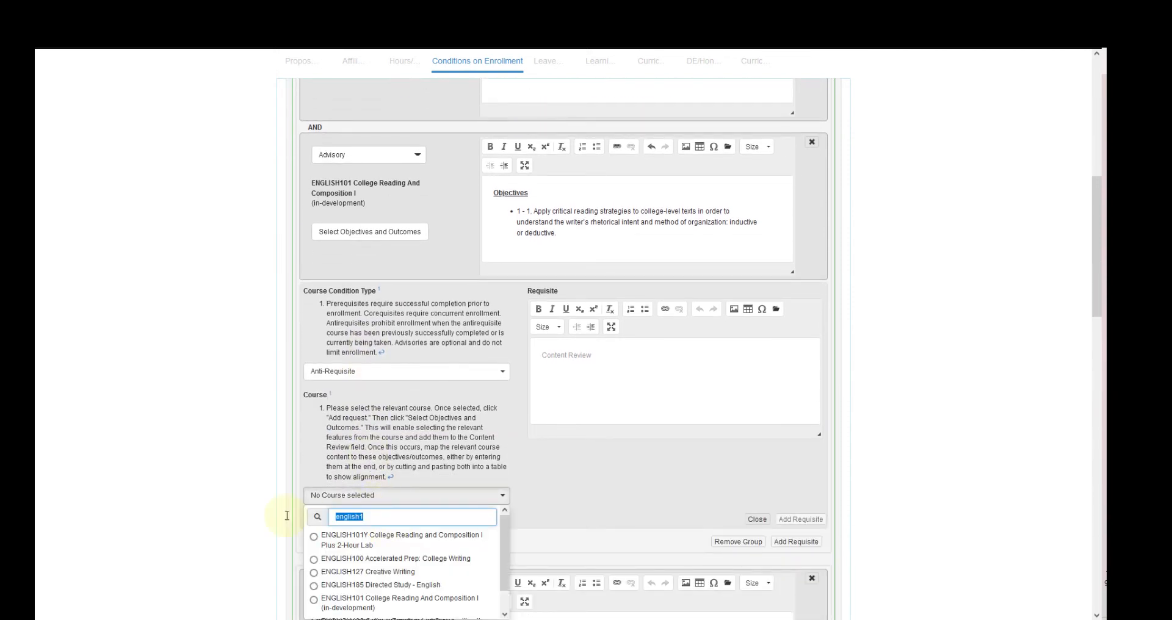
text(anatomy)
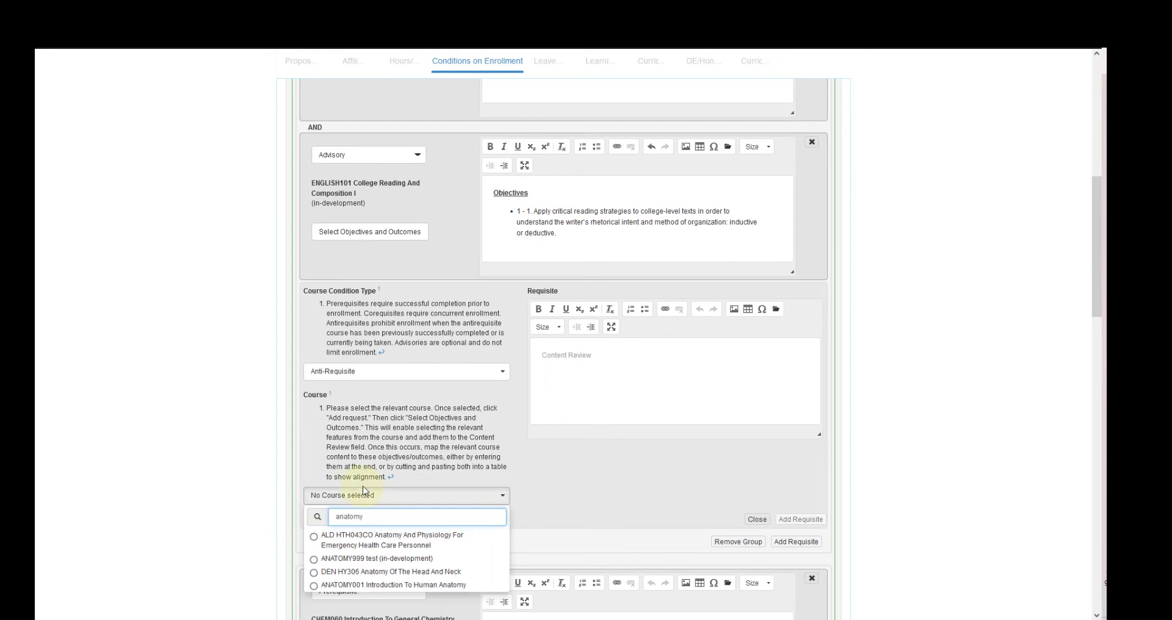
click(796, 520)
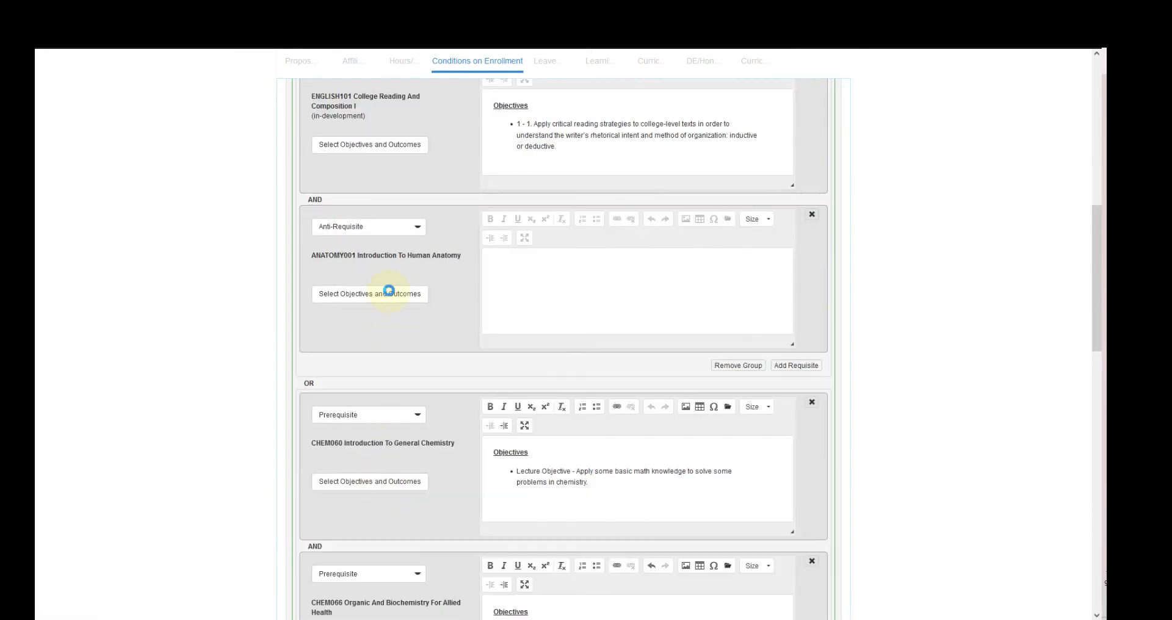
Add ANATOMY001's objective 1, on naming and dating major anatomists and their contributions, to the anti-requisite's content review.
click(388, 294)
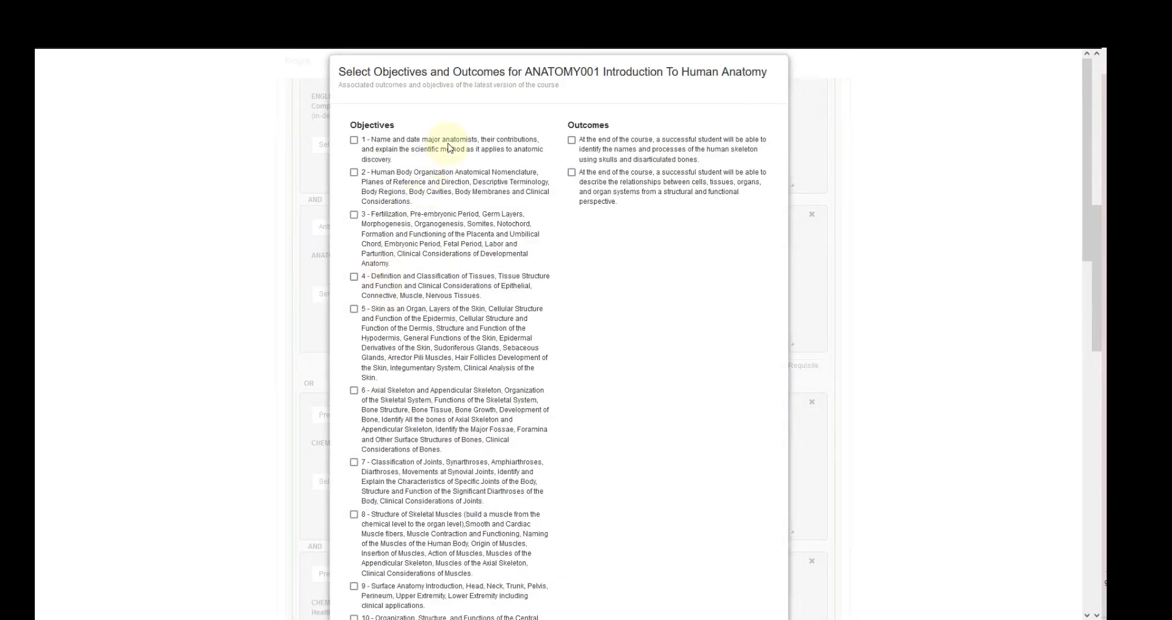
click(447, 146)
scroll(657, 256, down, 3)
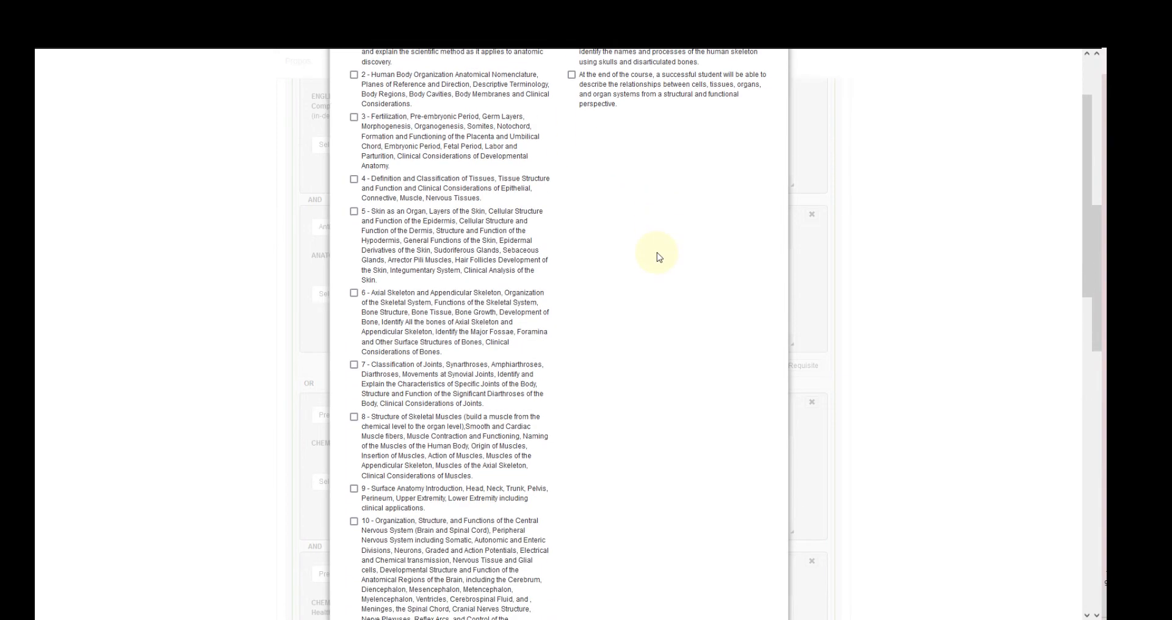
scroll(657, 256, down, 20)
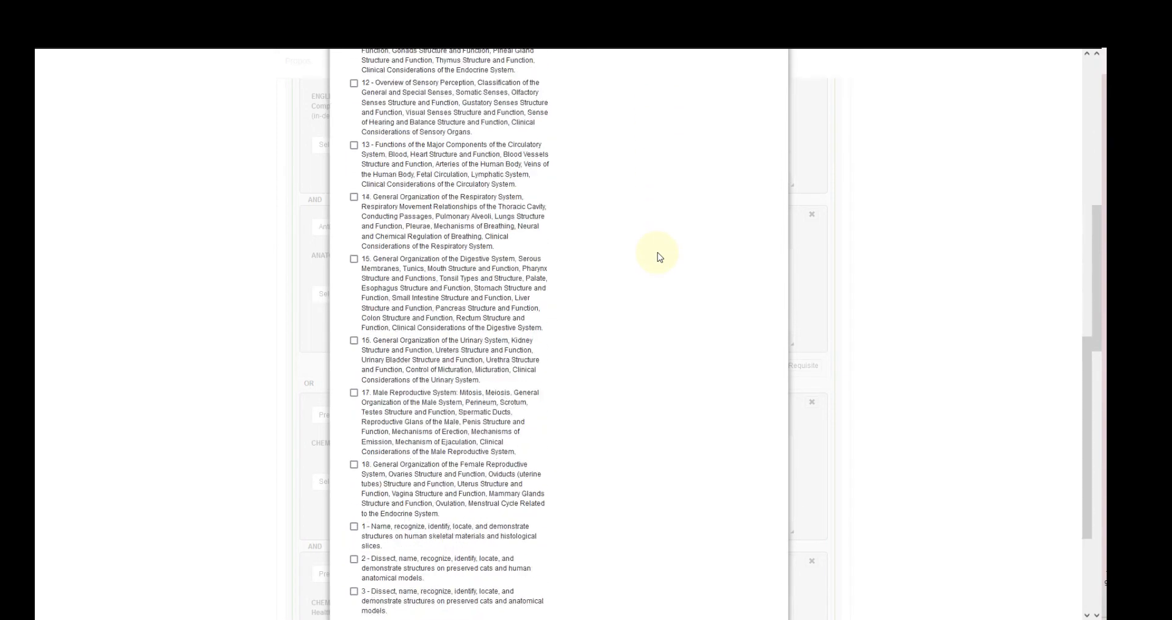
click(763, 599)
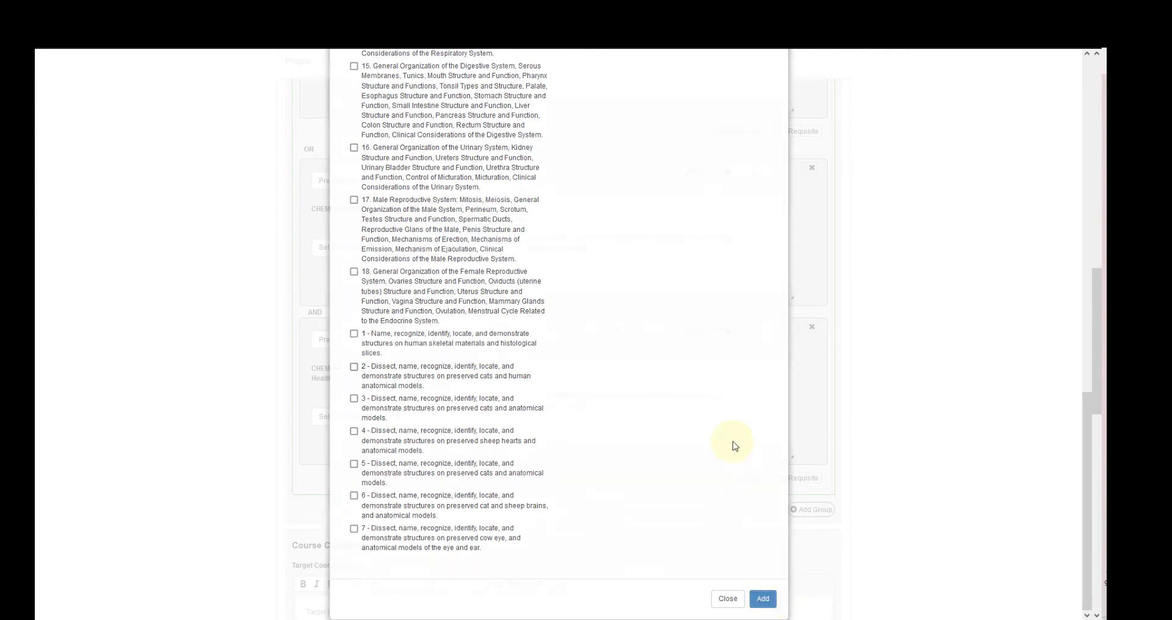
scroll(722, 407, up, 7)
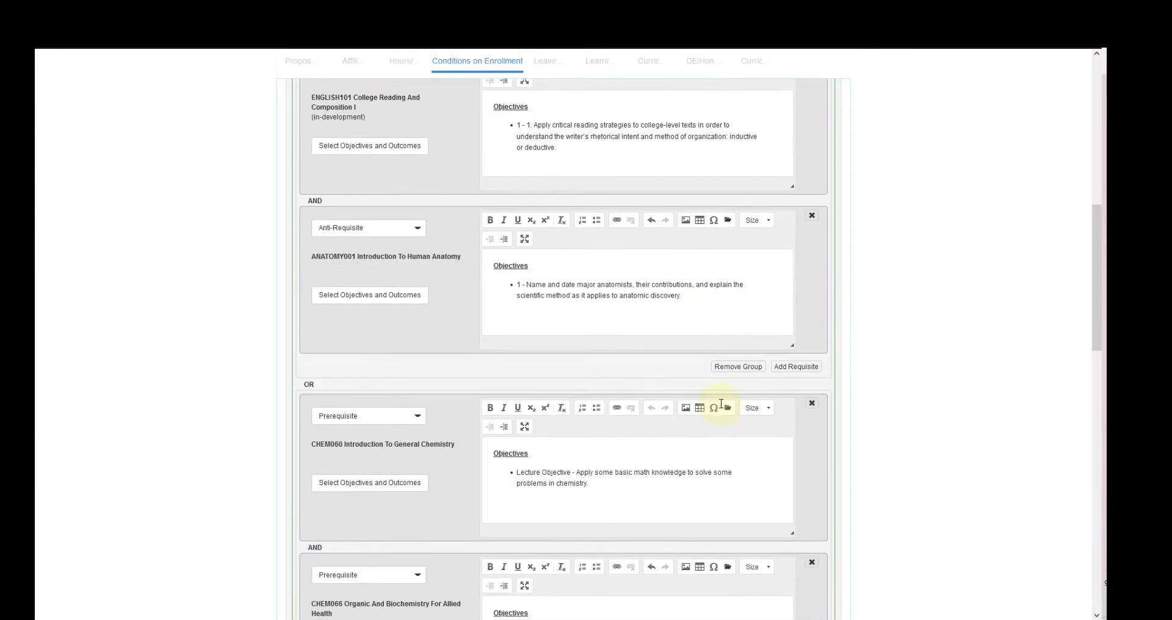
scroll(720, 406, up, 1)
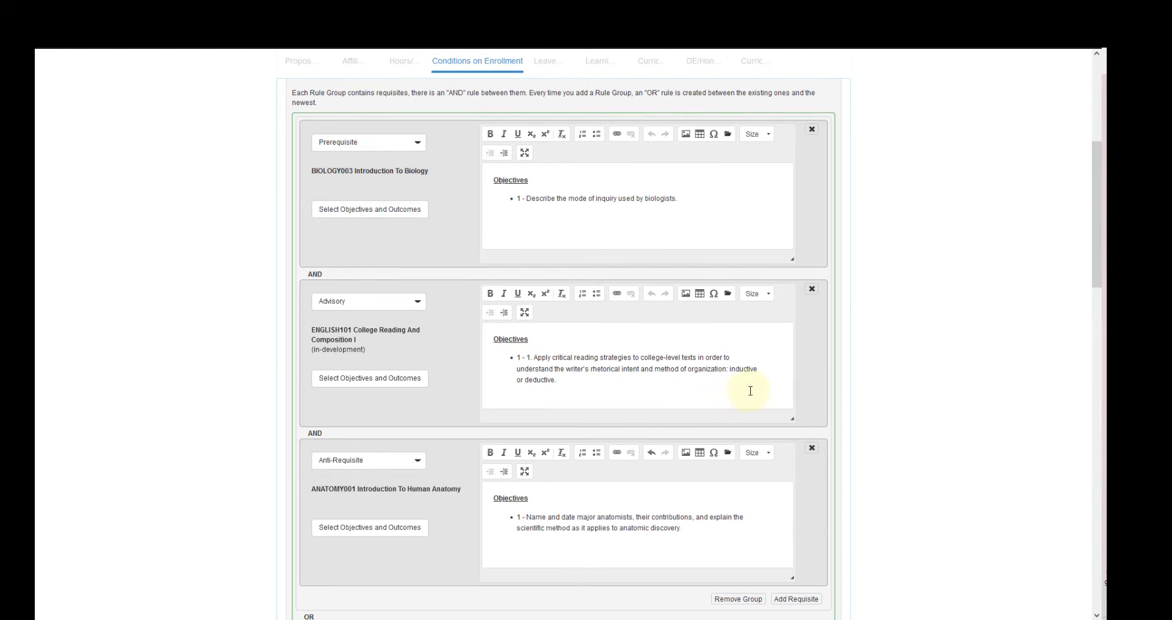
scroll(750, 391, down, 7)
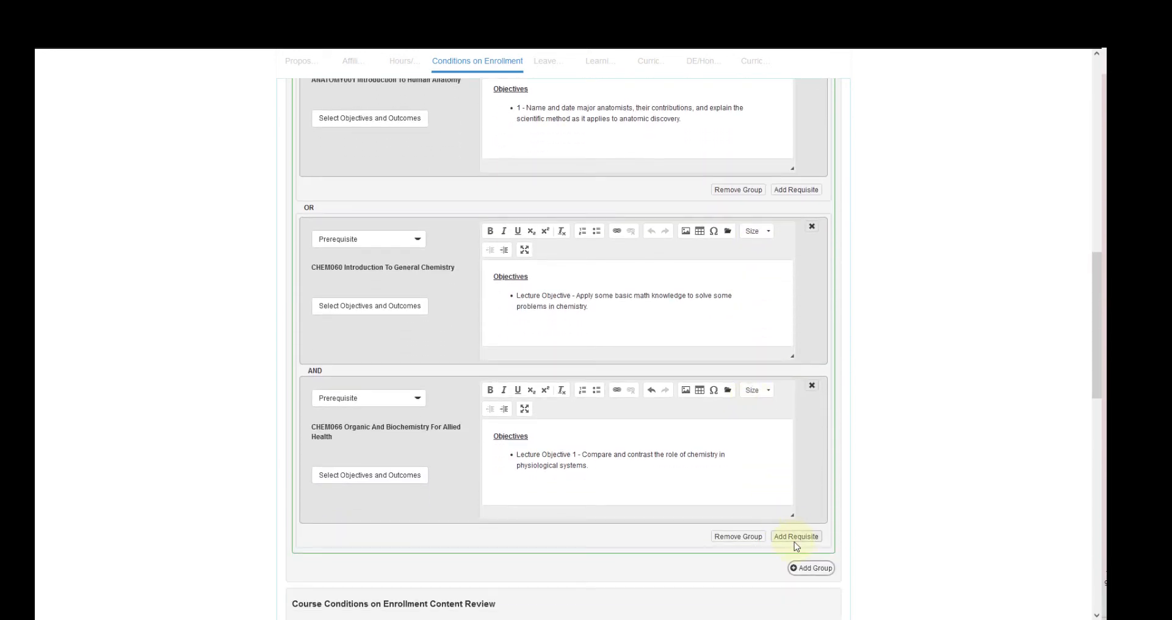
Add ENGLISH101 College Reading And Composition I as an Advisory requisite to the group containing CHEM060 and CHEM066.
click(796, 537)
scroll(351, 540, down, 2)
click(359, 506)
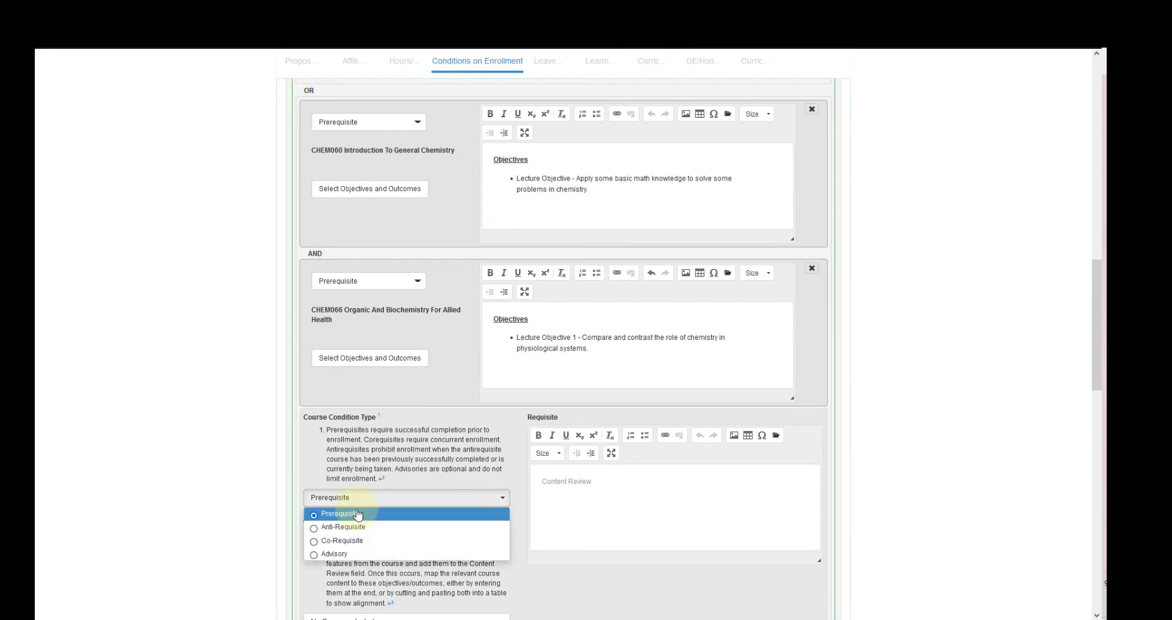
click(360, 555)
scroll(371, 492, down, 3)
click(369, 446)
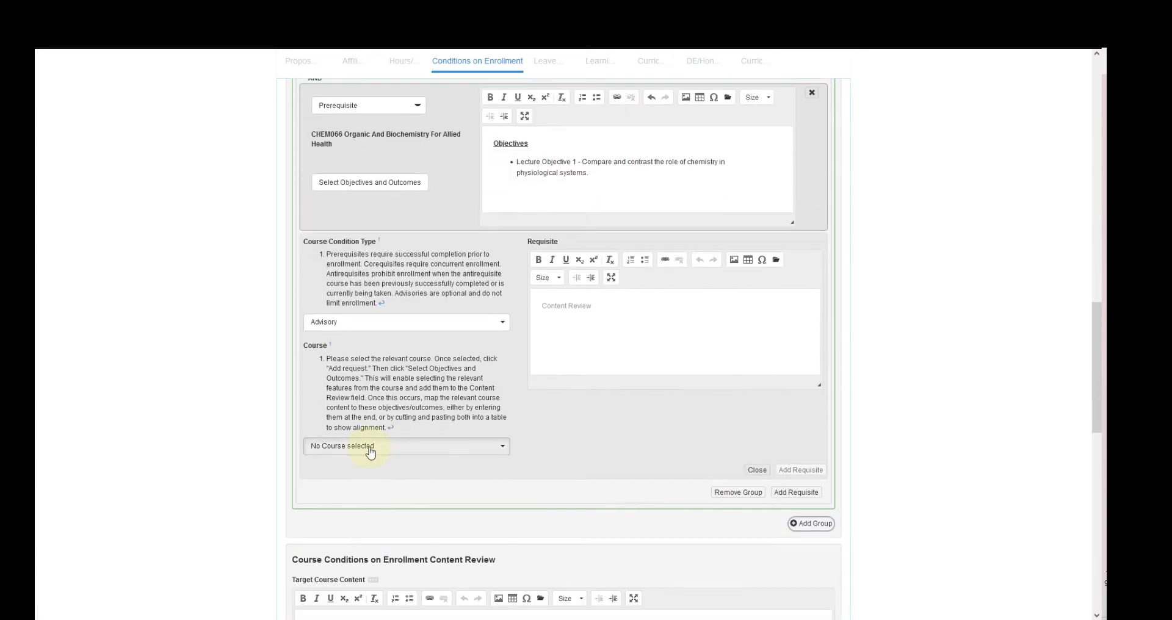
text(chem)
key(ctrl+a)
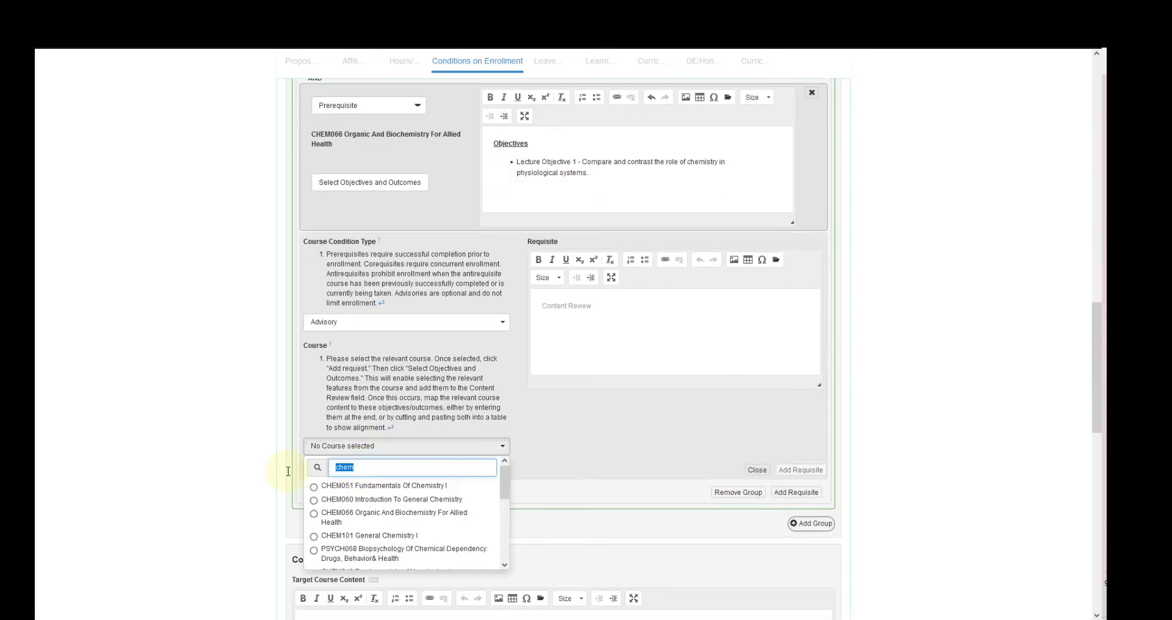
text(english10)
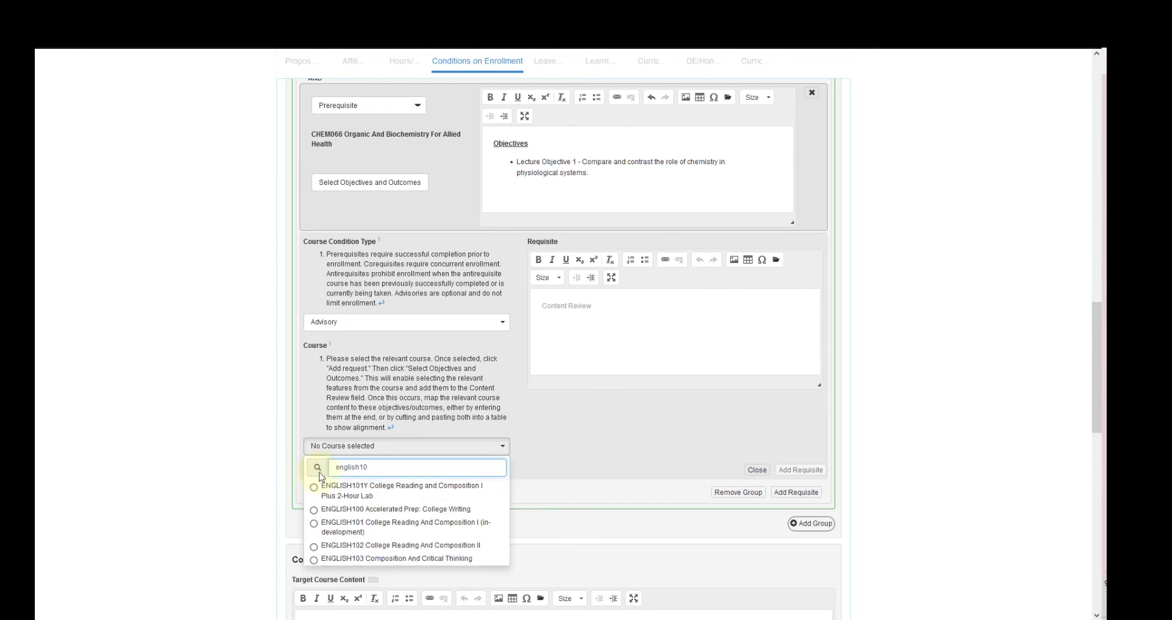
key(Return)
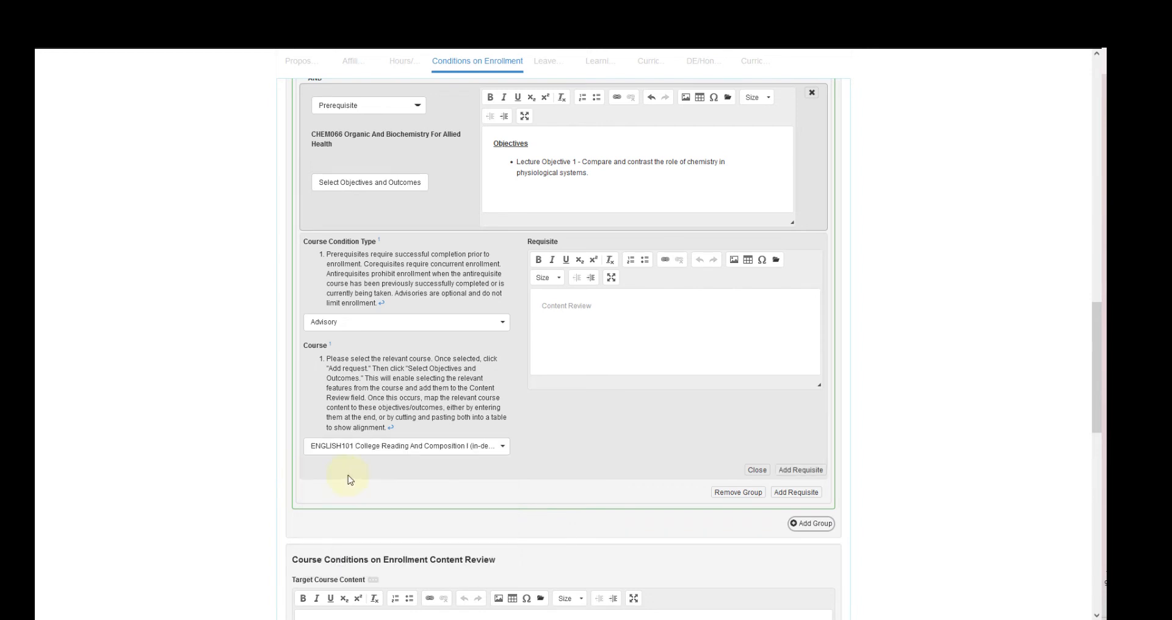
key(Return)
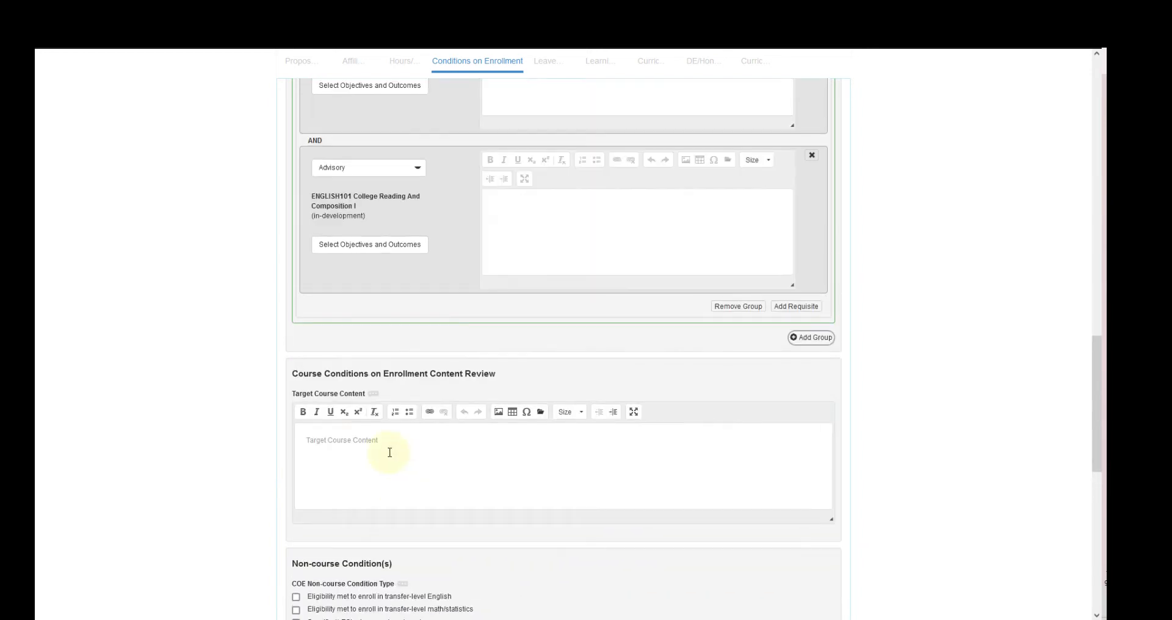
Add objective 1, on applying critical reading strategies, to the content review of the ENGLISH101 advisory.
click(385, 247)
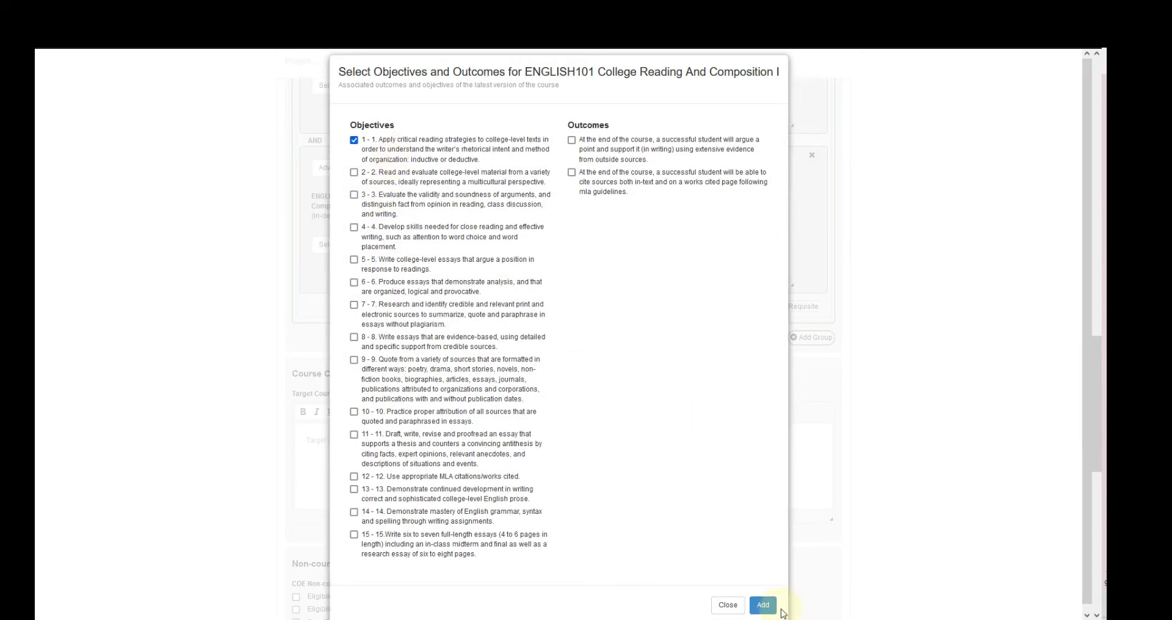
click(763, 604)
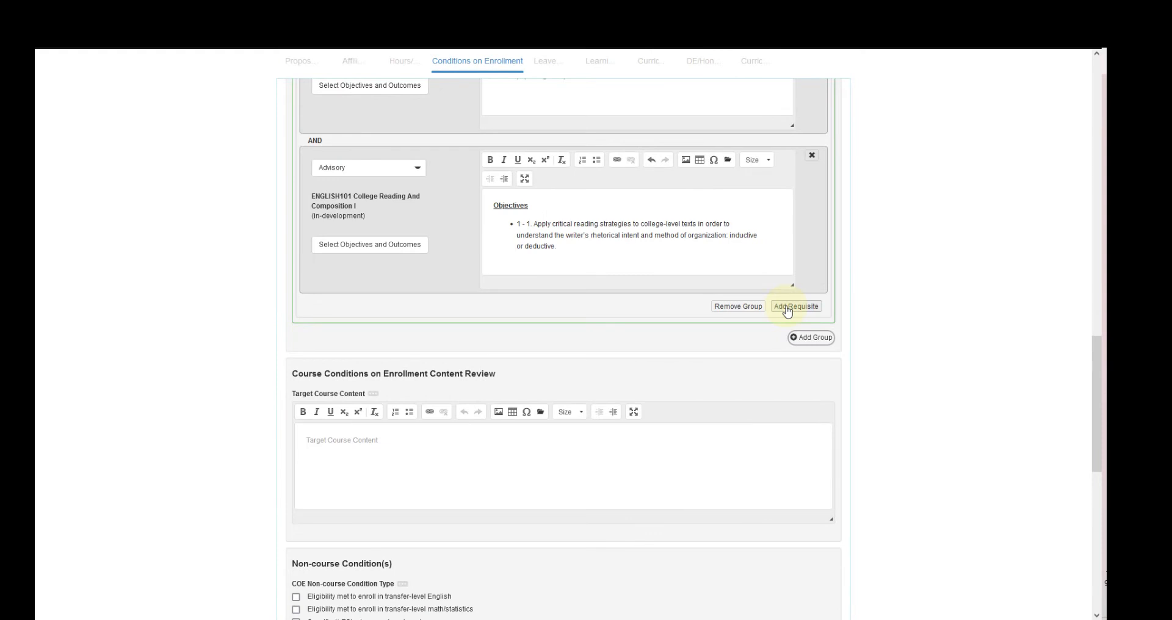
Add ANATOMY001 Introduction To Human Anatomy as an Anti-Requisite to the same group as the ENGLISH101 advisory.
click(800, 307)
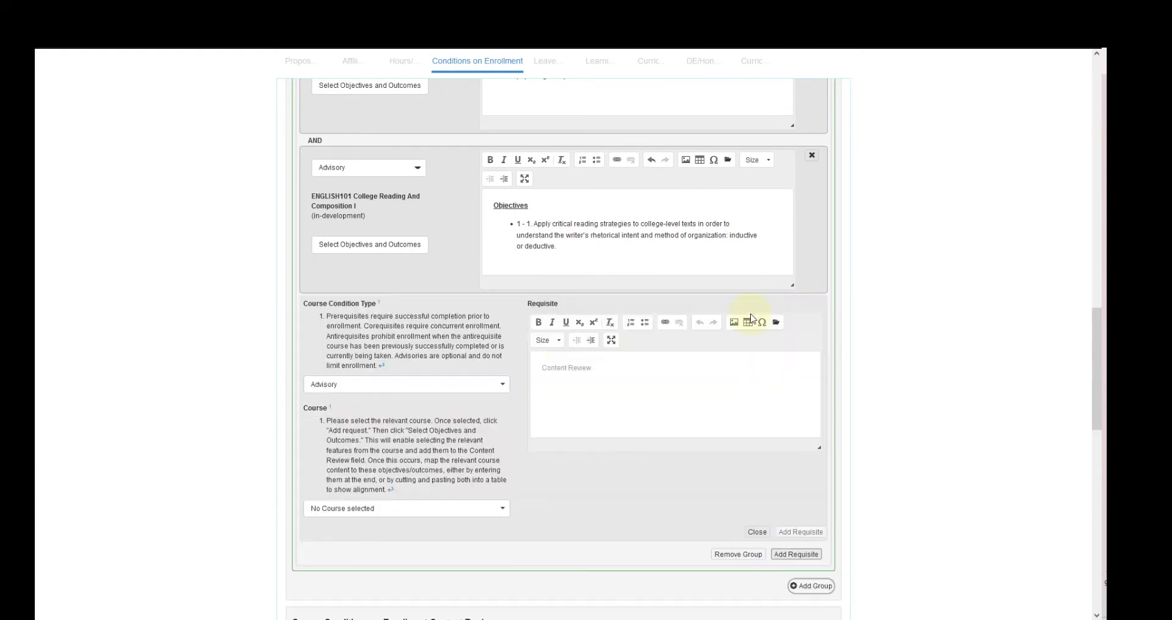
click(319, 385)
click(348, 414)
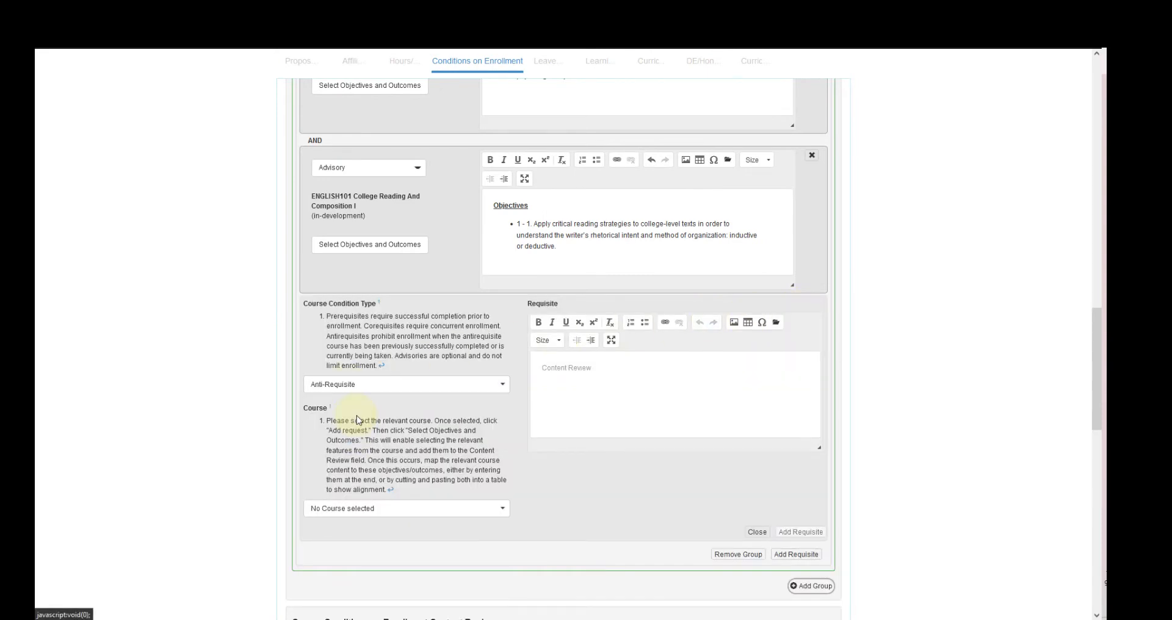
click(385, 508)
text(english10)
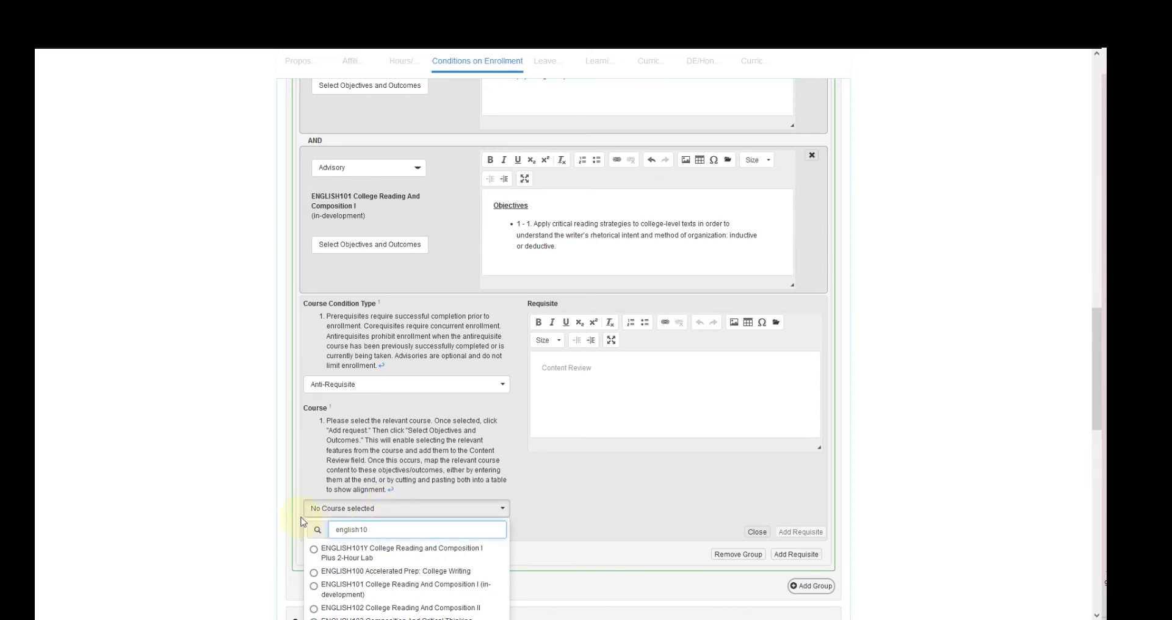
key(ctrl+a)
text(an)
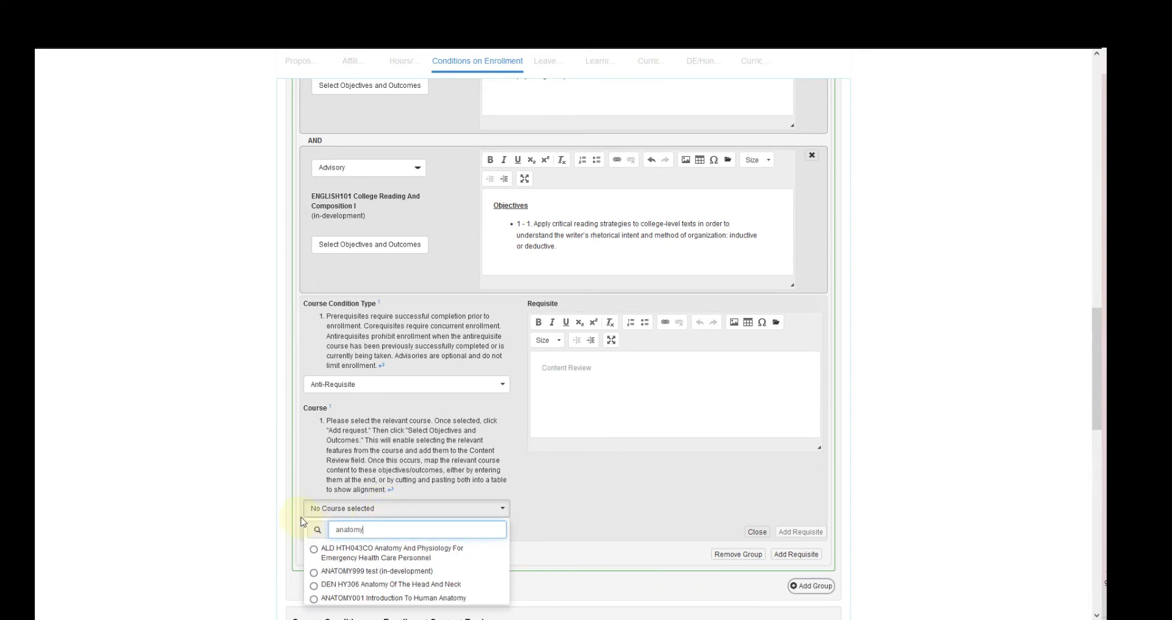
click(344, 598)
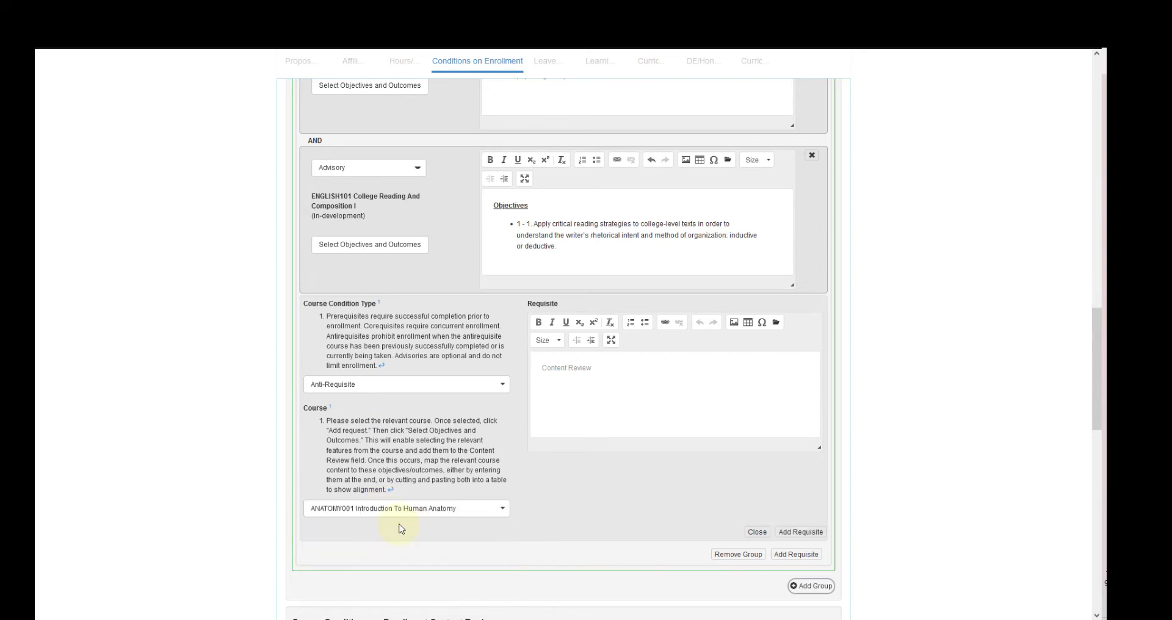
click(799, 532)
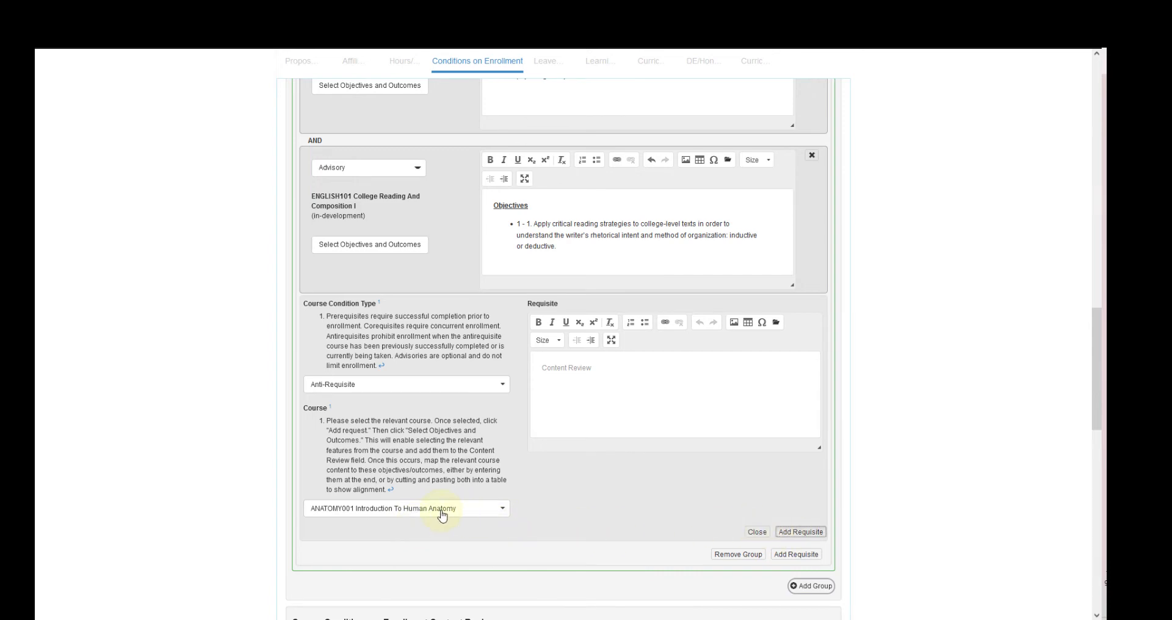
Add objective 1, on major anatomists and the scientific method, to the content review of the ANATOMY001 anti-requisite.
click(387, 307)
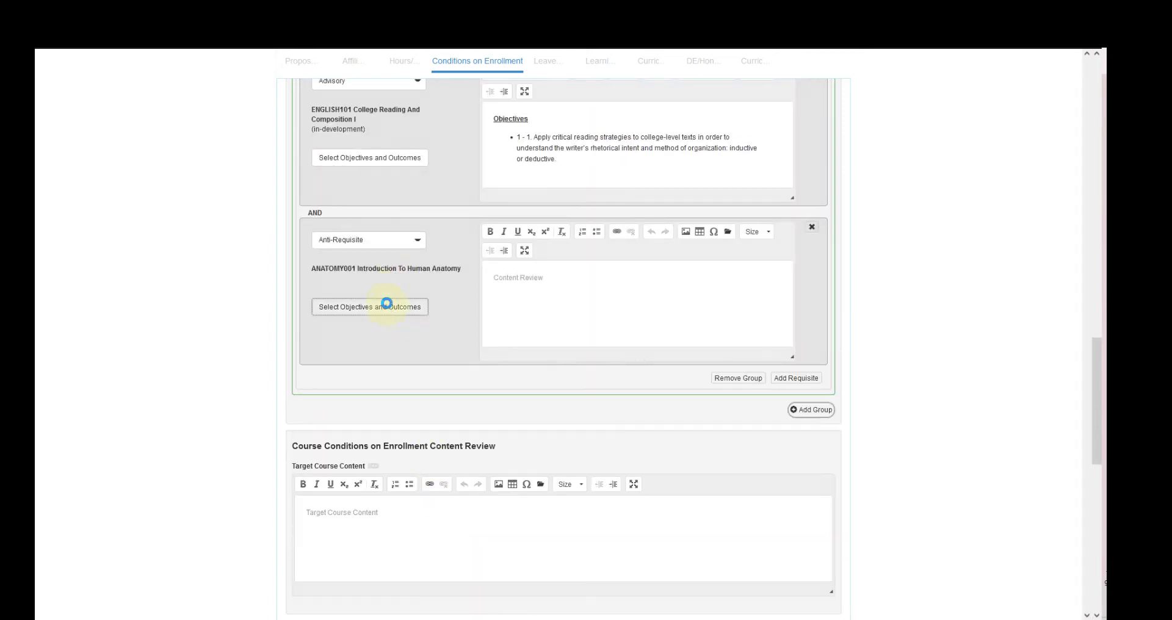
click(406, 151)
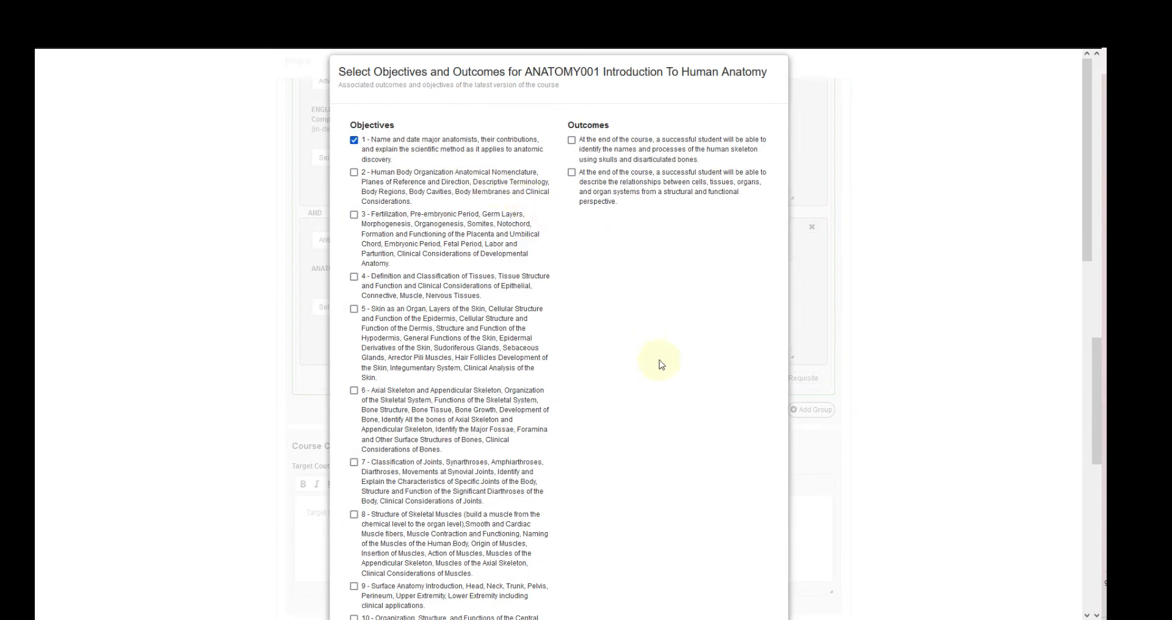
scroll(690, 457, down, 4)
scroll(717, 542, down, 8)
click(761, 599)
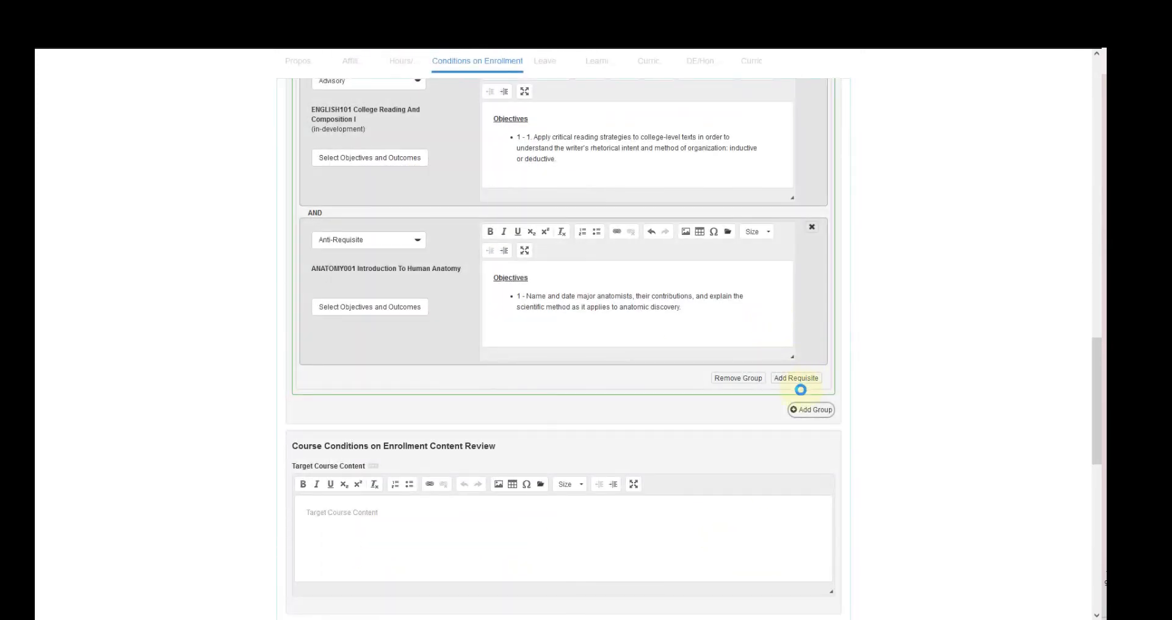
Insert a table with 5 rows and 2 columns in the Target Course Content of the content review.
scroll(775, 395, up, 4)
scroll(775, 394, down, 5)
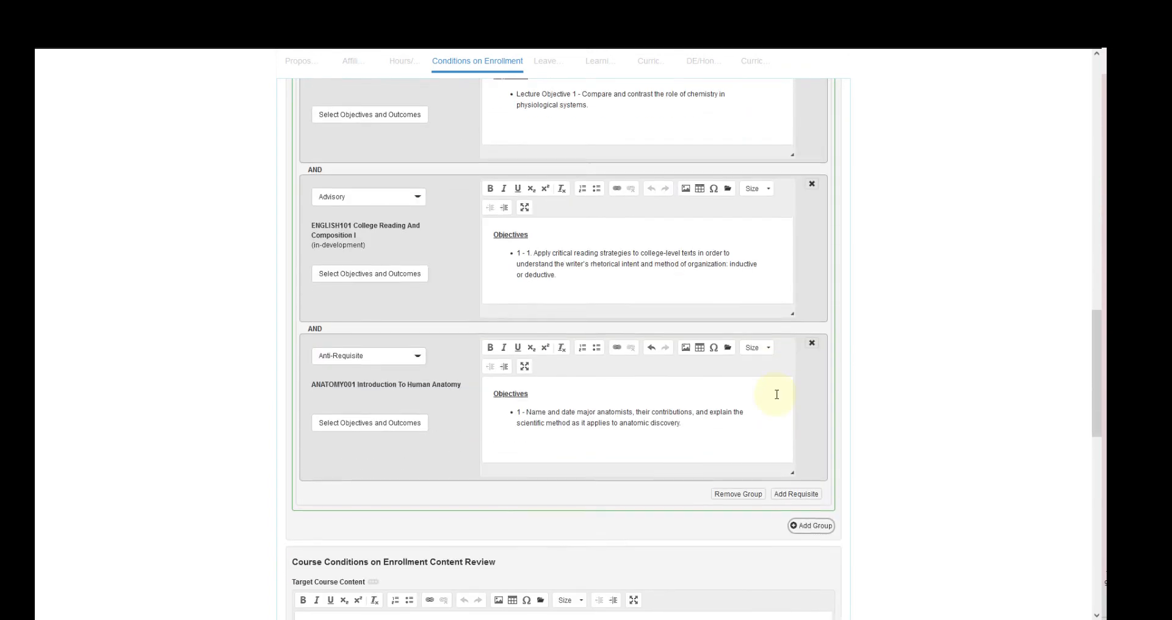
scroll(777, 394, down, 2)
scroll(776, 394, down, 2)
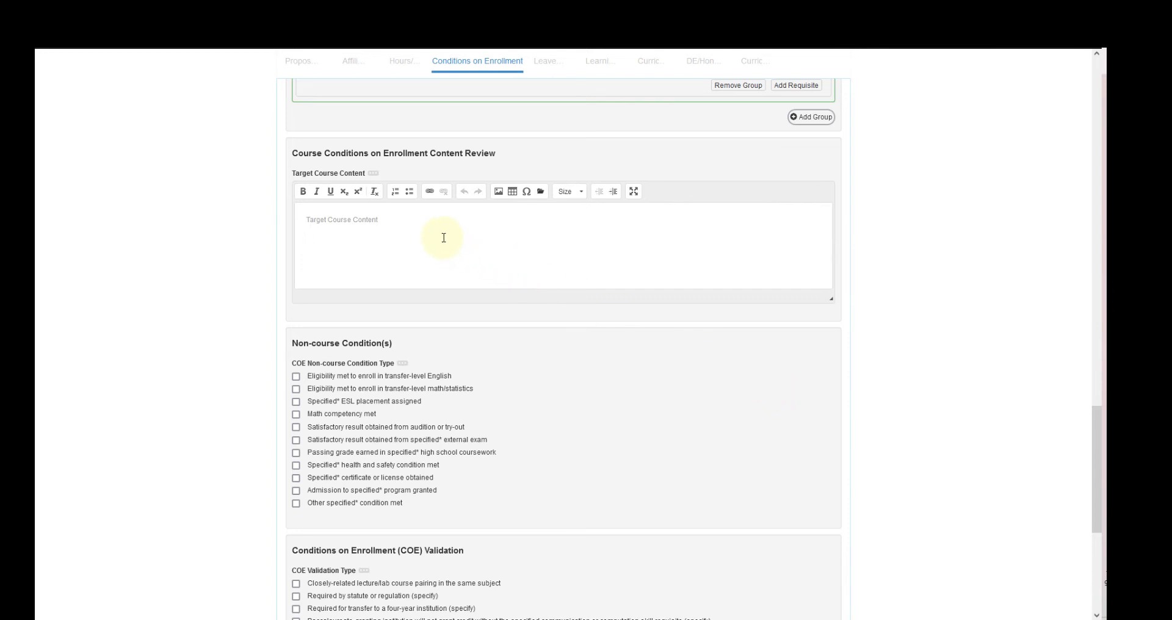
click(512, 191)
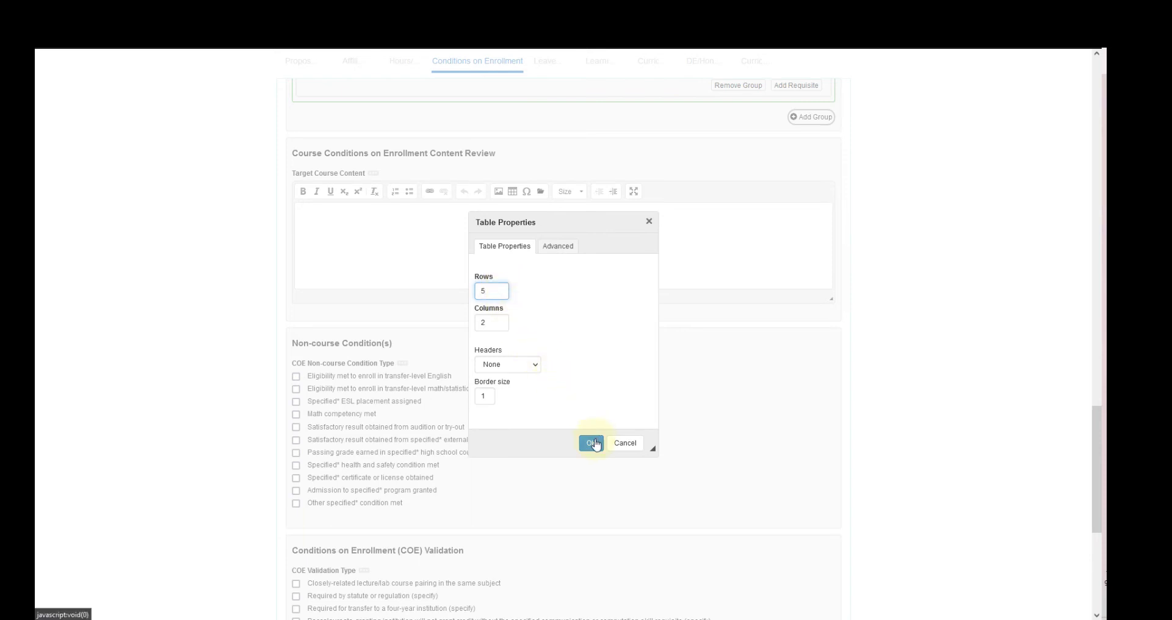
click(592, 443)
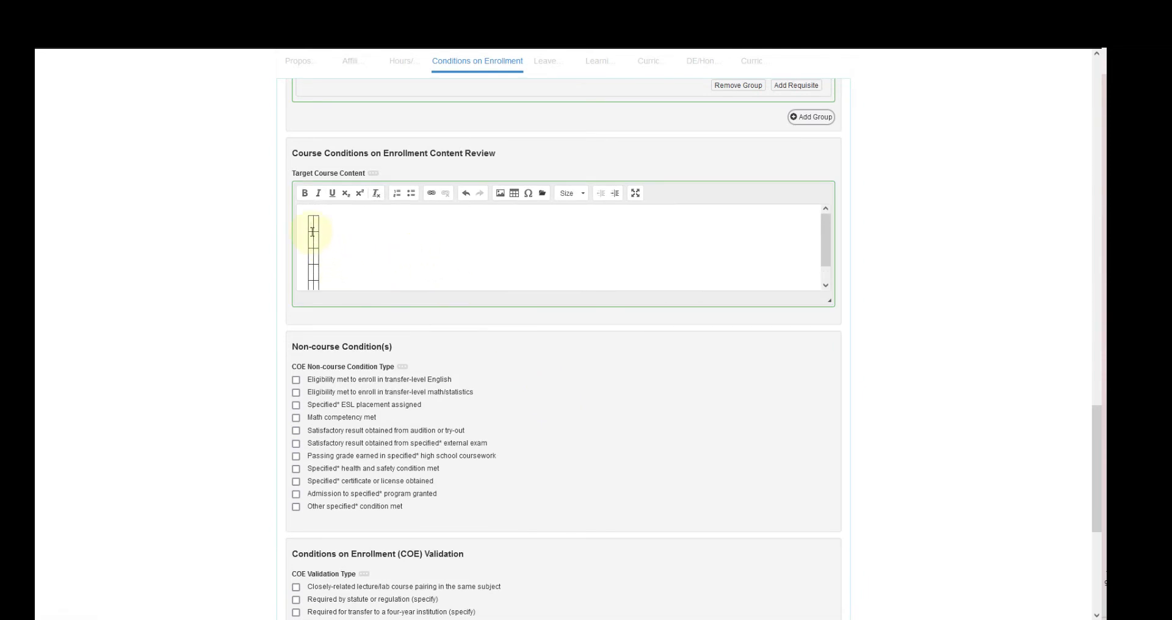
Head the table columns "Prerequisite objectives" and "Course content", and fill the row below with "1 - Describe the mode of inquiry used by biologists." and "Scientific method".
text(Prerequisi)
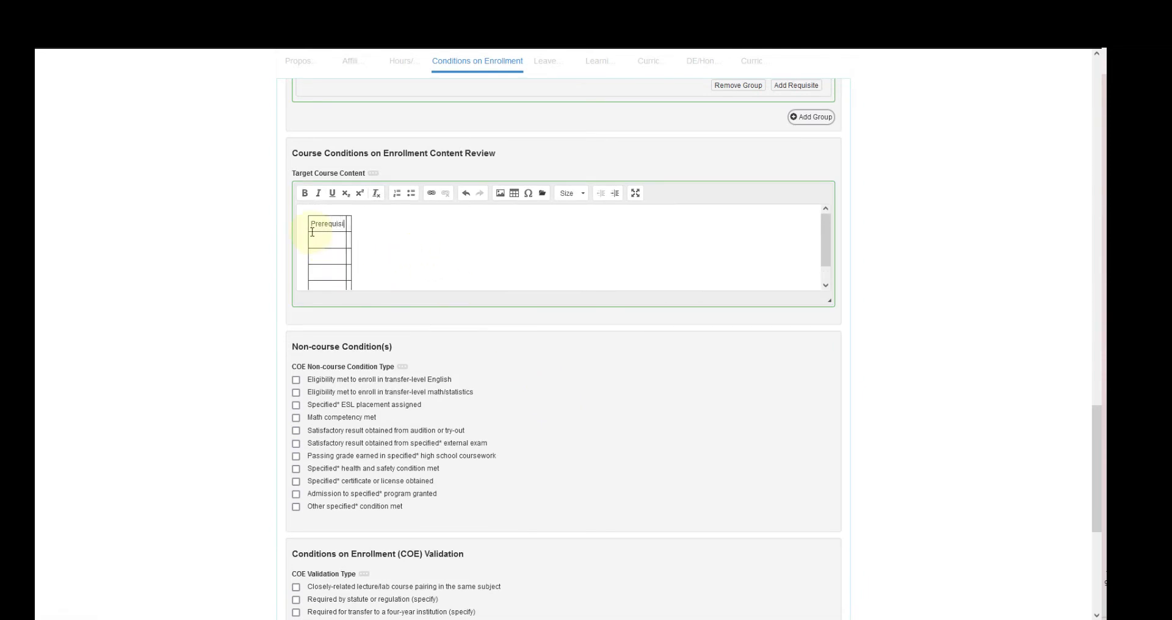
text(te objectives)
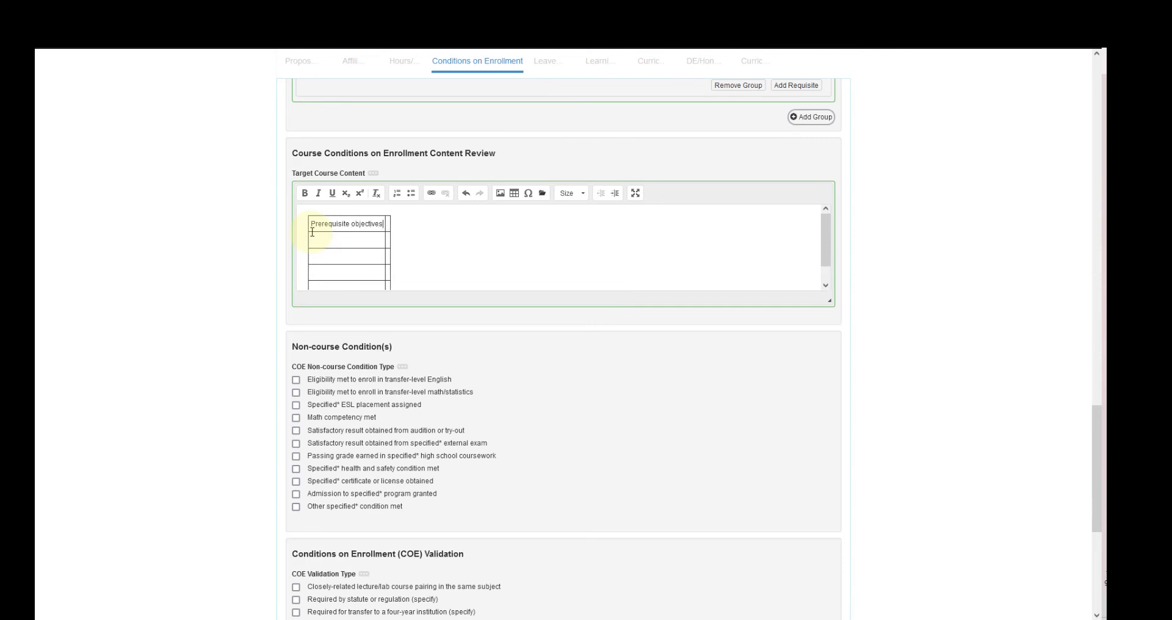
key(Tab)
text(Course conten)
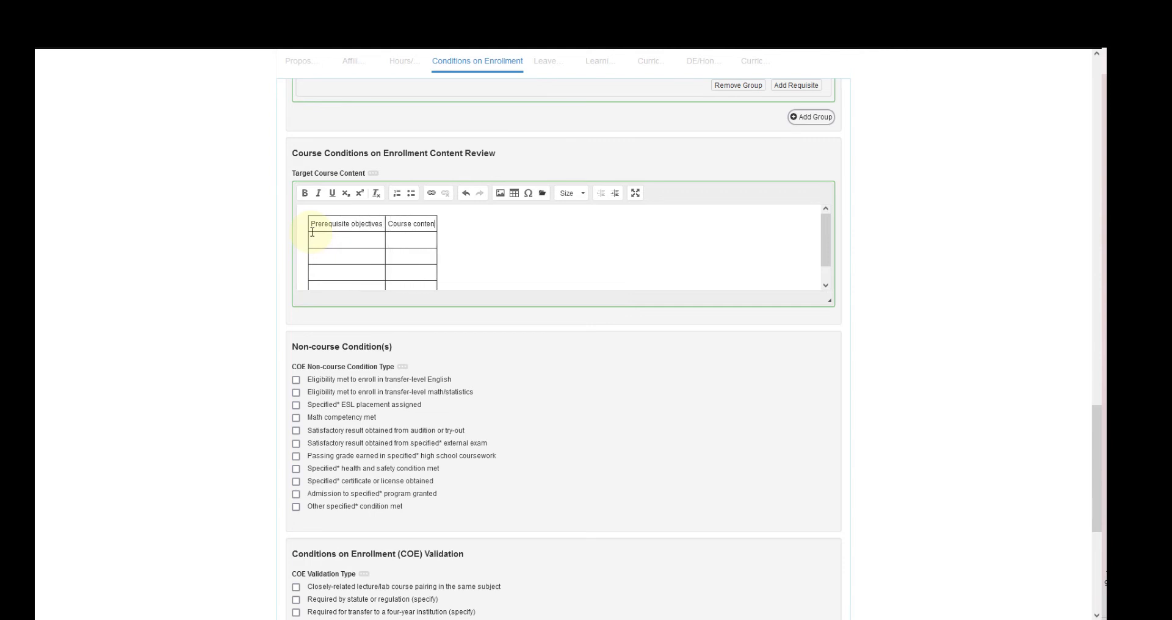
text(t)
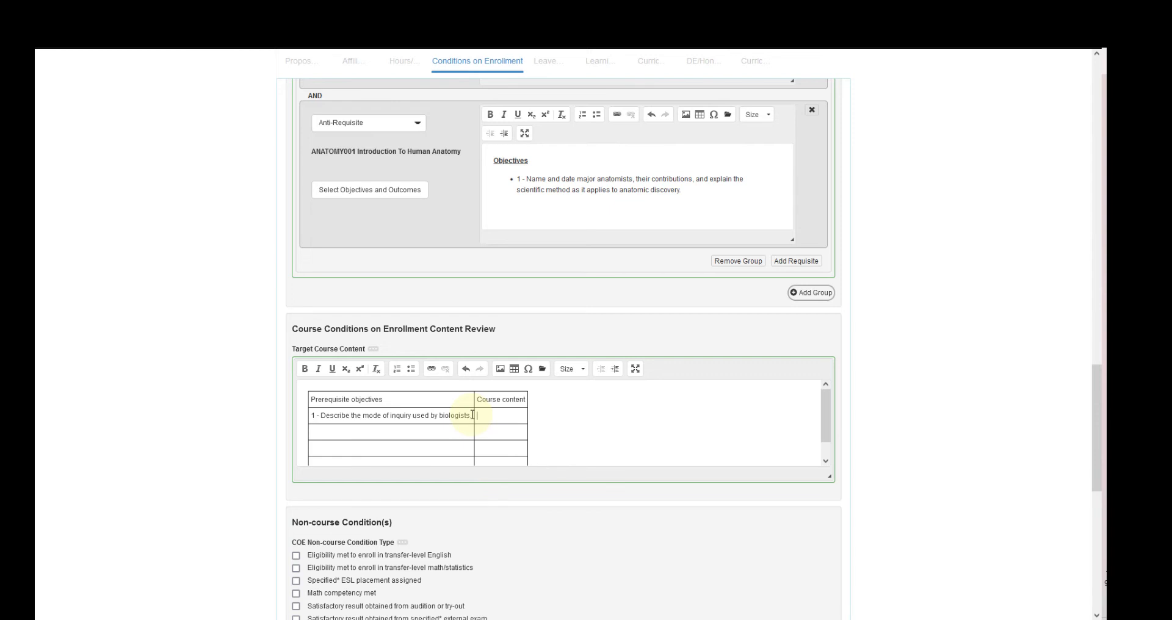
text(Scientific method)
Try the non-course condition "Admission to specified* program granted" to see its extra field, and clear it again.
scroll(299, 229, down, 5)
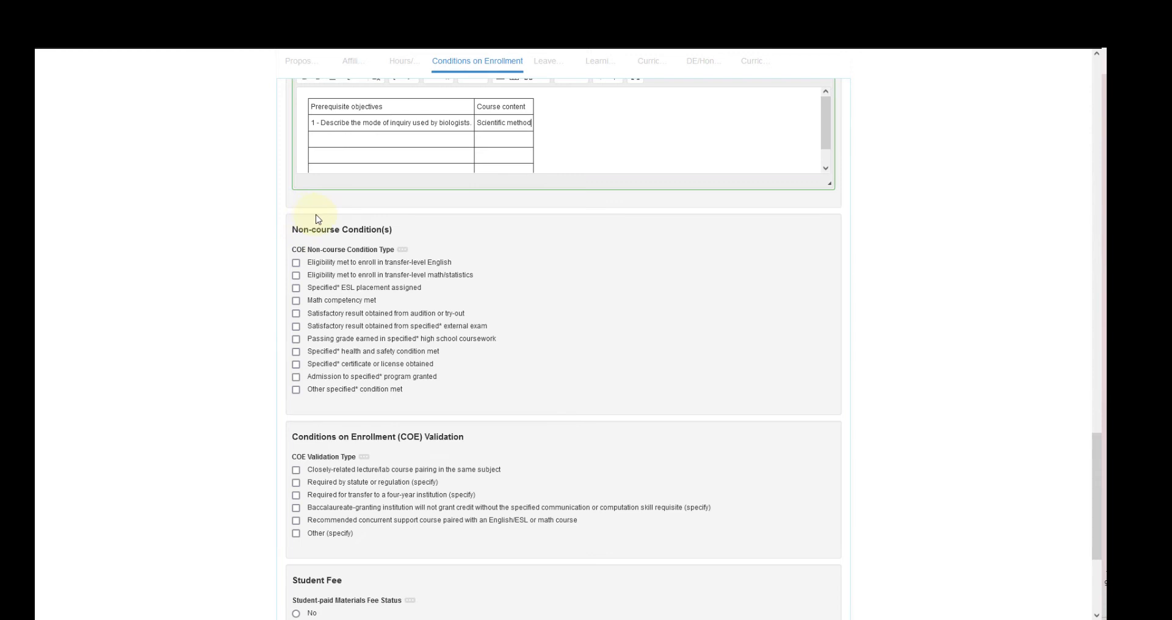
click(362, 379)
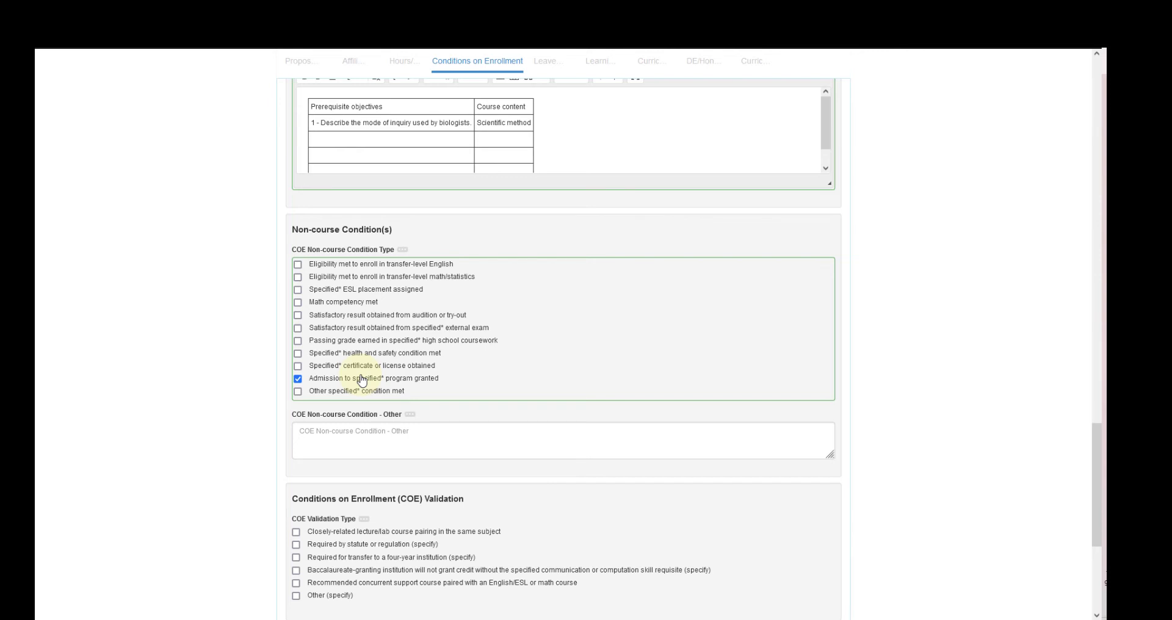
click(362, 379)
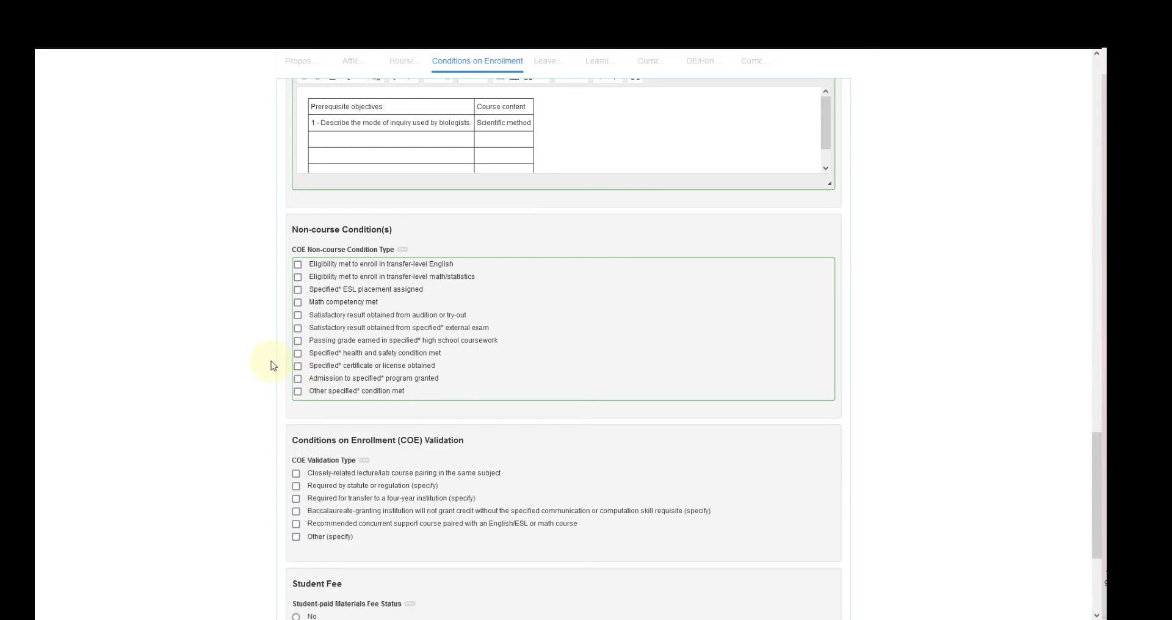
Try the COE validation type "Other (specify)" and clear it again.
scroll(271, 365, down, 1)
scroll(273, 366, down, 2)
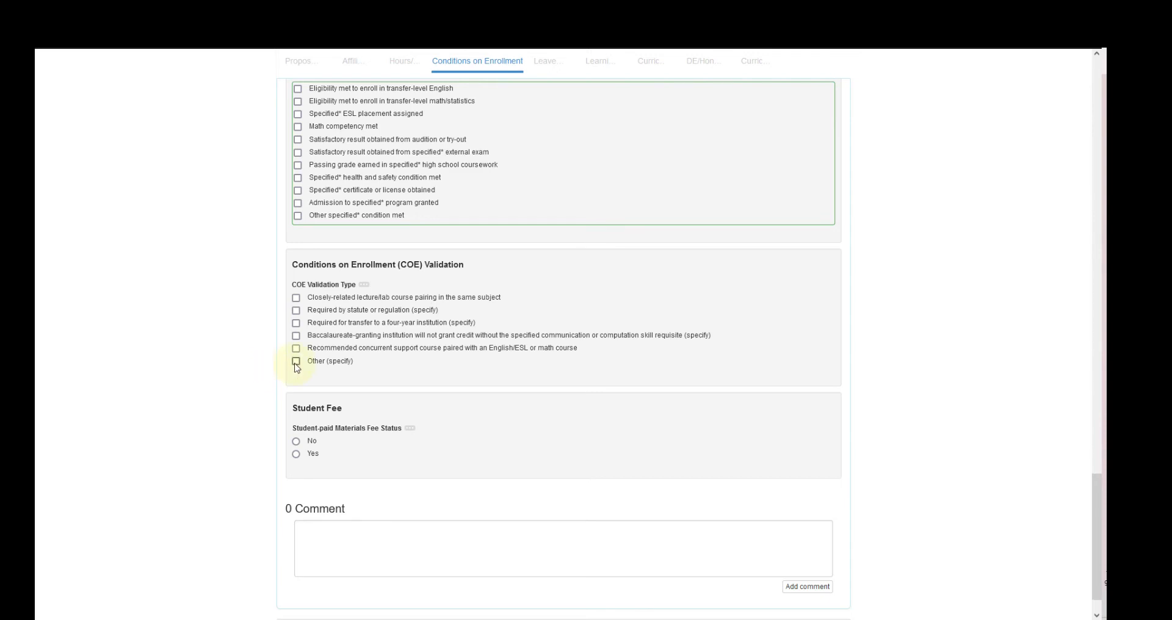
click(296, 361)
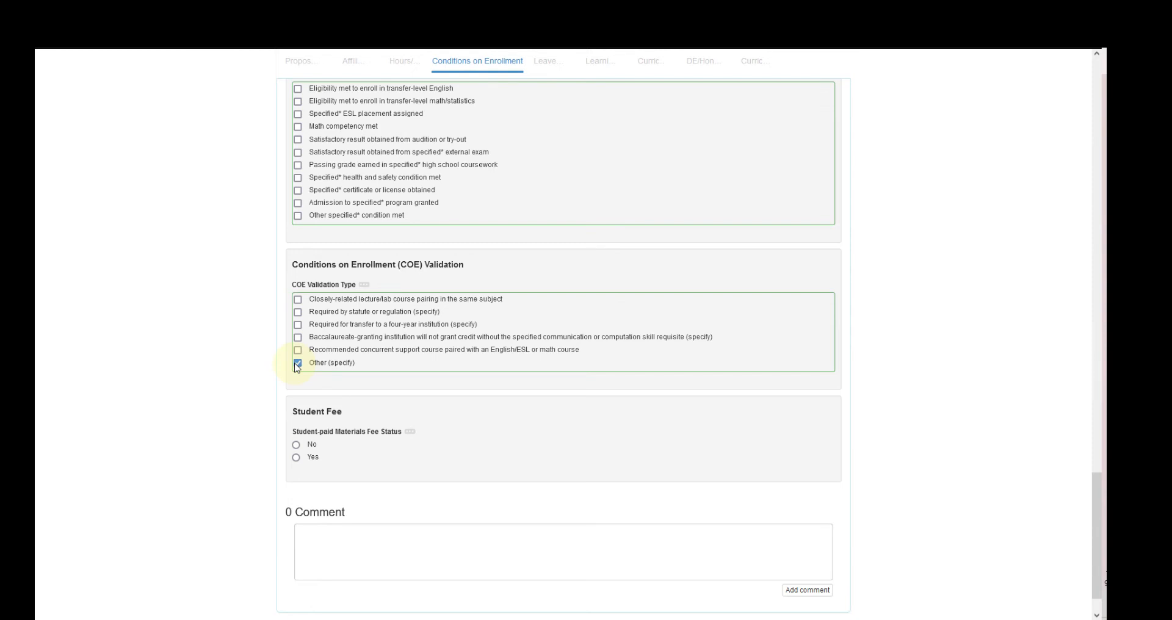
click(298, 366)
Set the student-paid materials fee status to Yes and enter a fee amount of 10.
scroll(302, 389, down, 1)
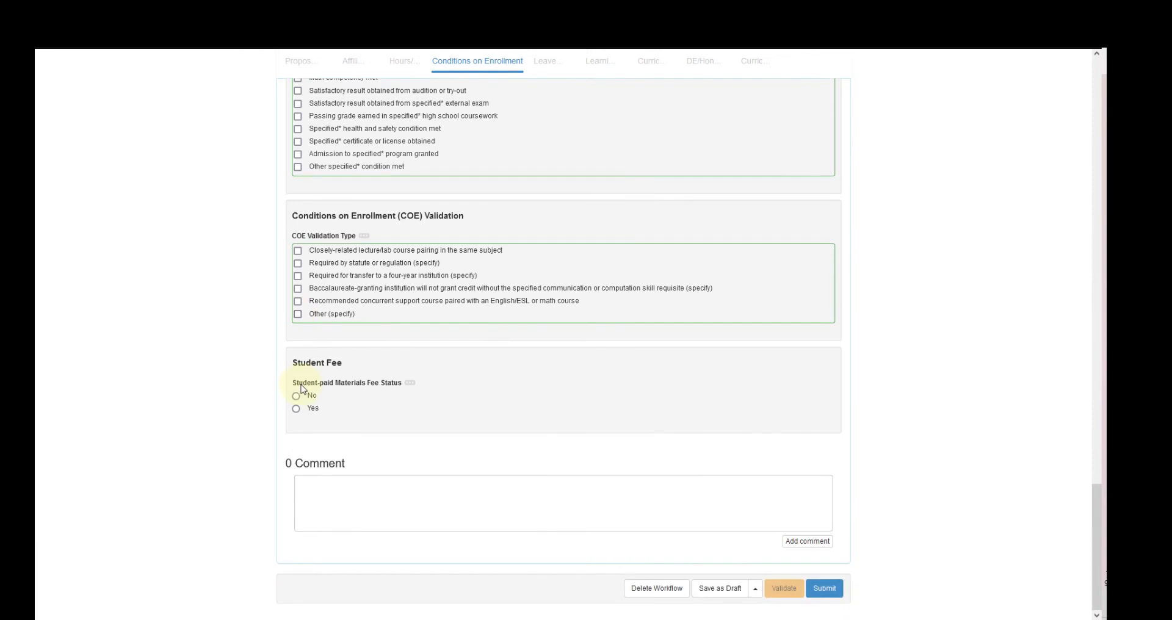
click(296, 409)
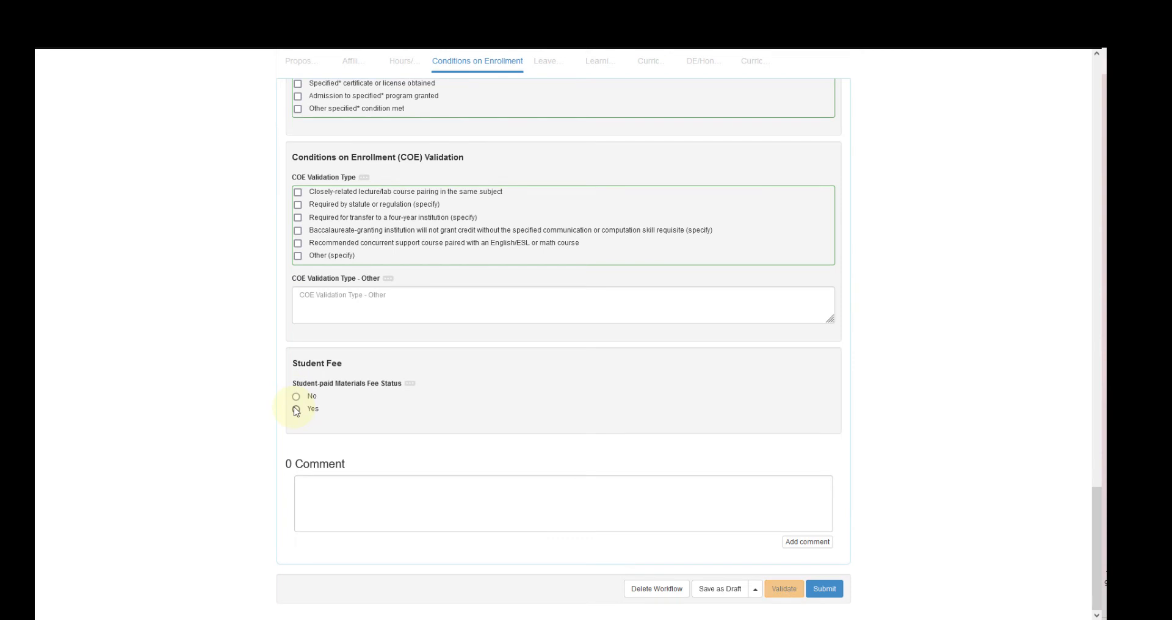
click(297, 409)
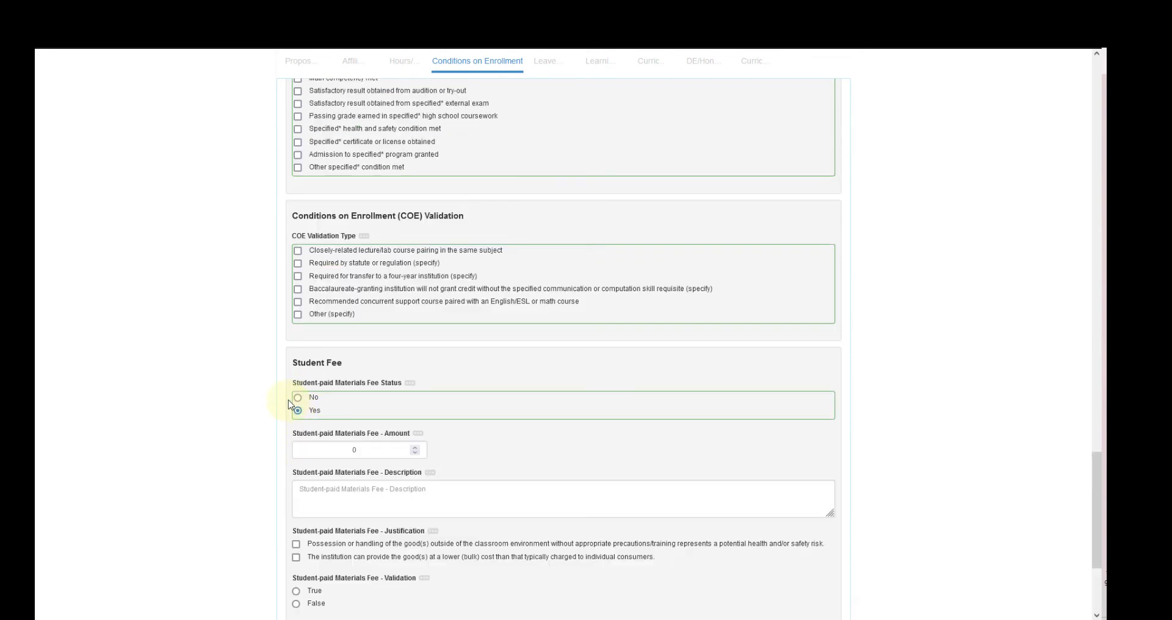
scroll(373, 413, down, 2)
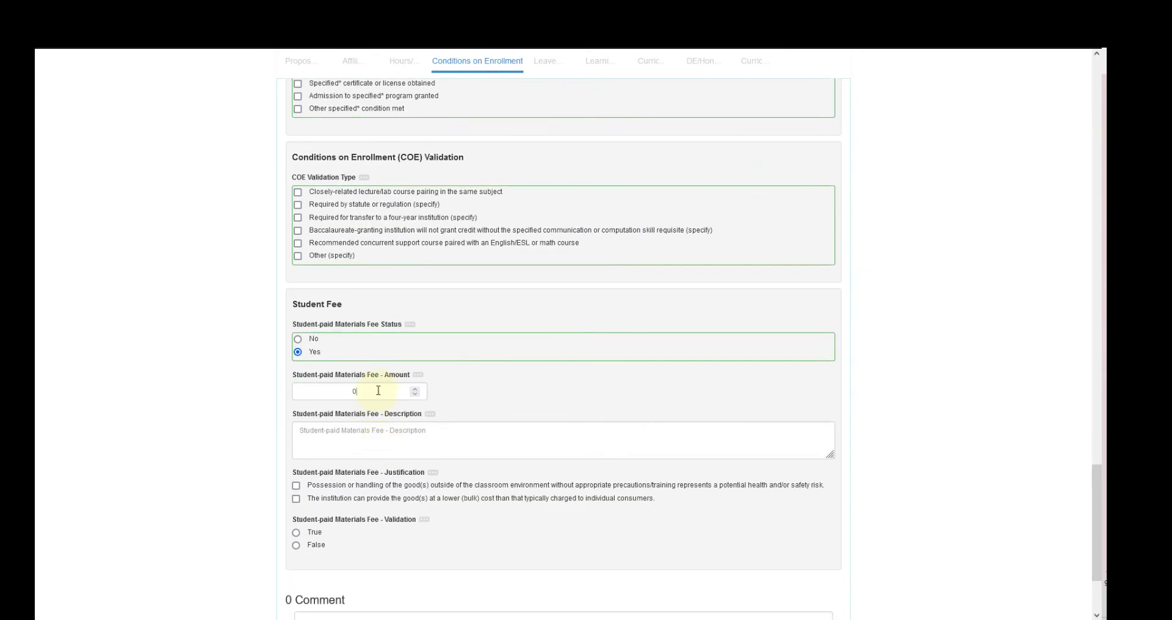
click(378, 391)
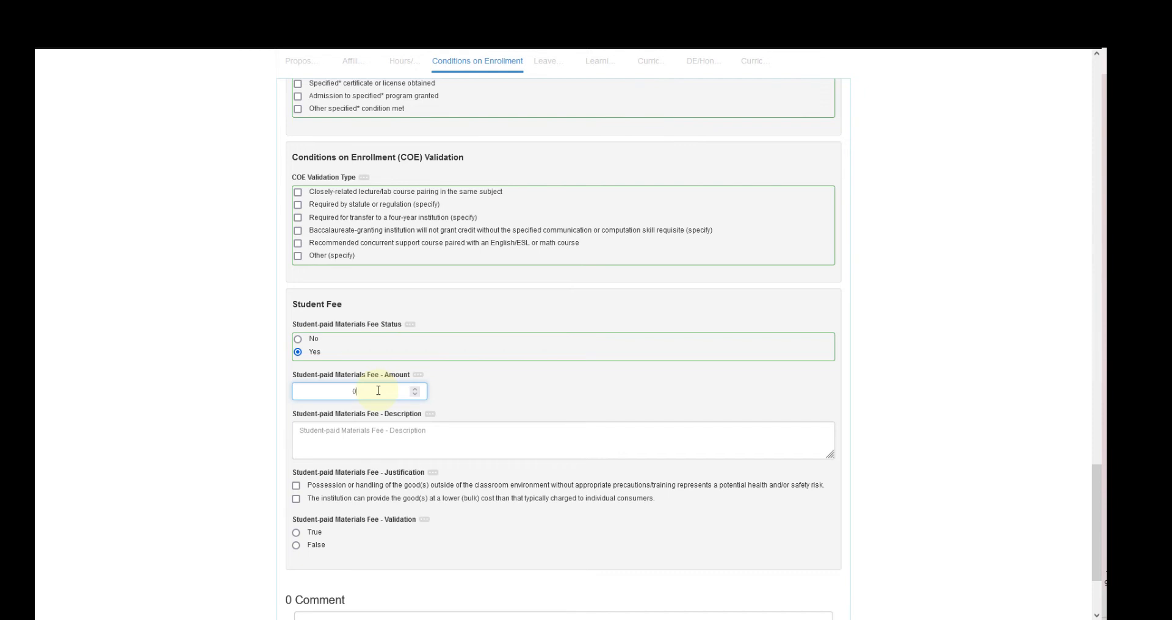
text(10)
Describe the student-paid materials fee as "Clay for sculpting project".
click(385, 430)
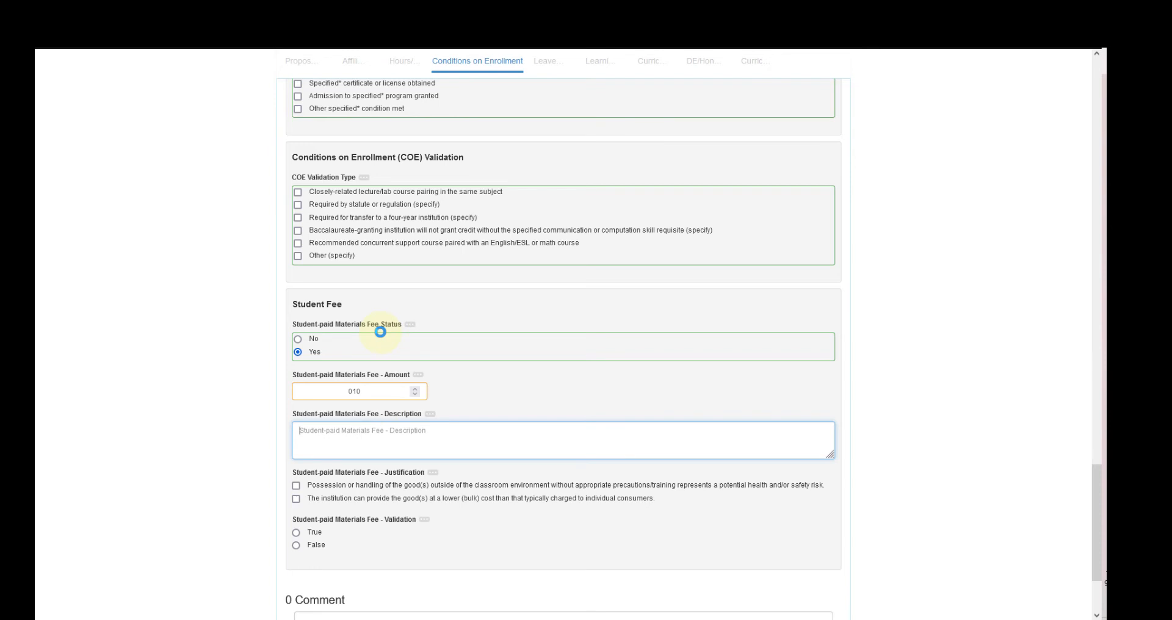
text(Cl)
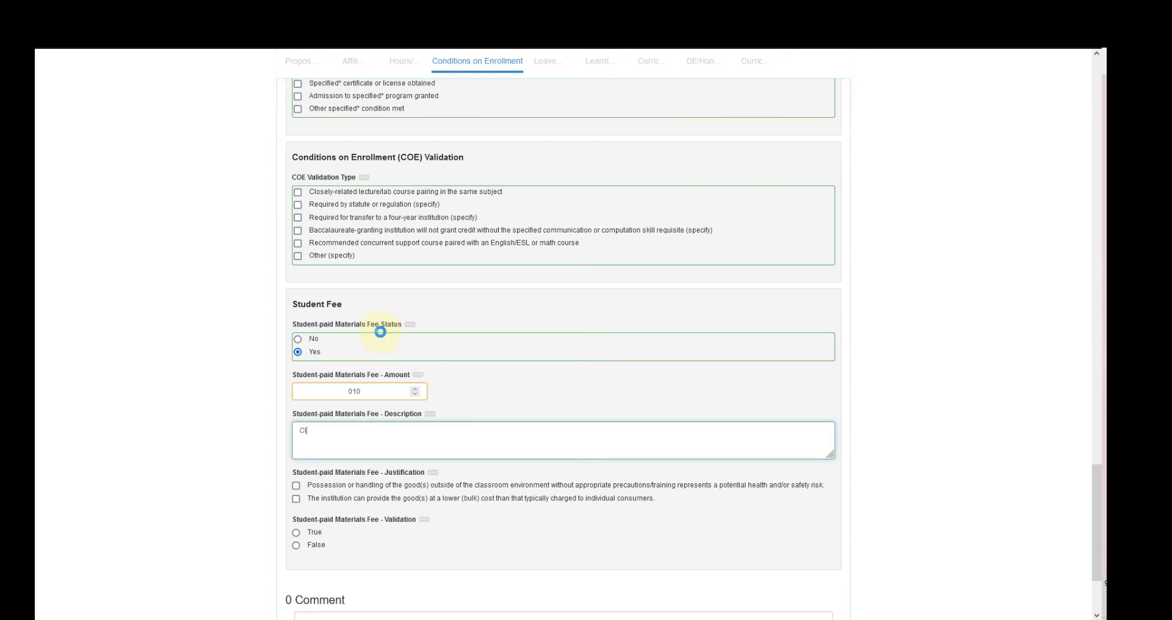
text(ay)
text( for sculptin)
text(g for)
key(BackSpace)
key(BackSpace)
text(project)
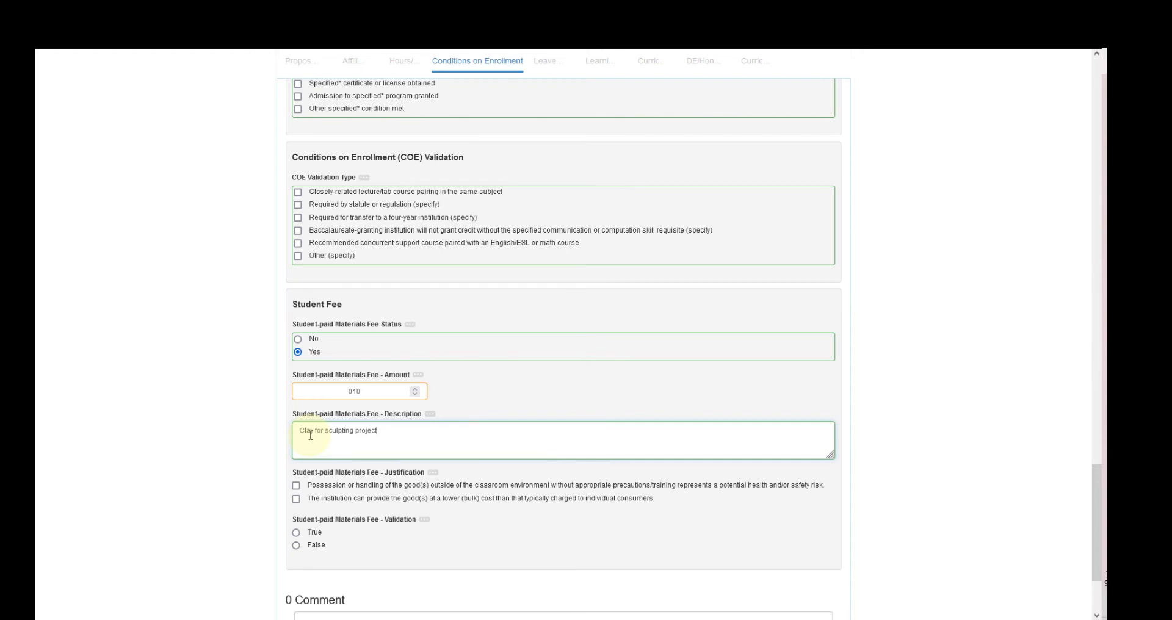
Justify the materials fee with the institution's lower (bulk) cost option and set the fee validation to True.
click(297, 500)
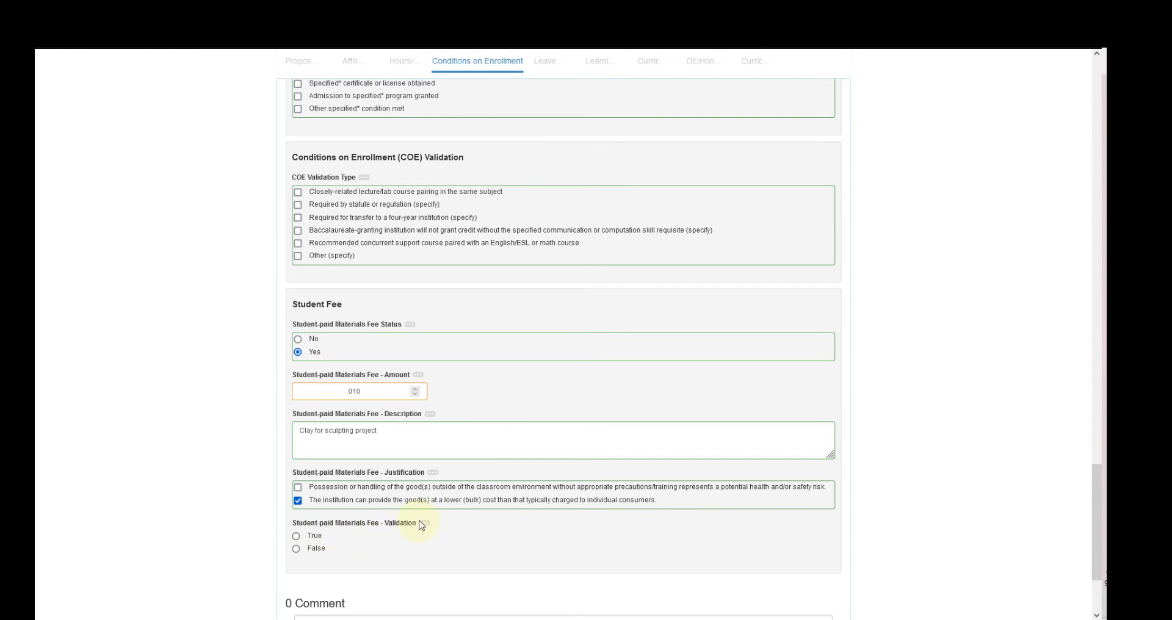
mouse_move(422, 525)
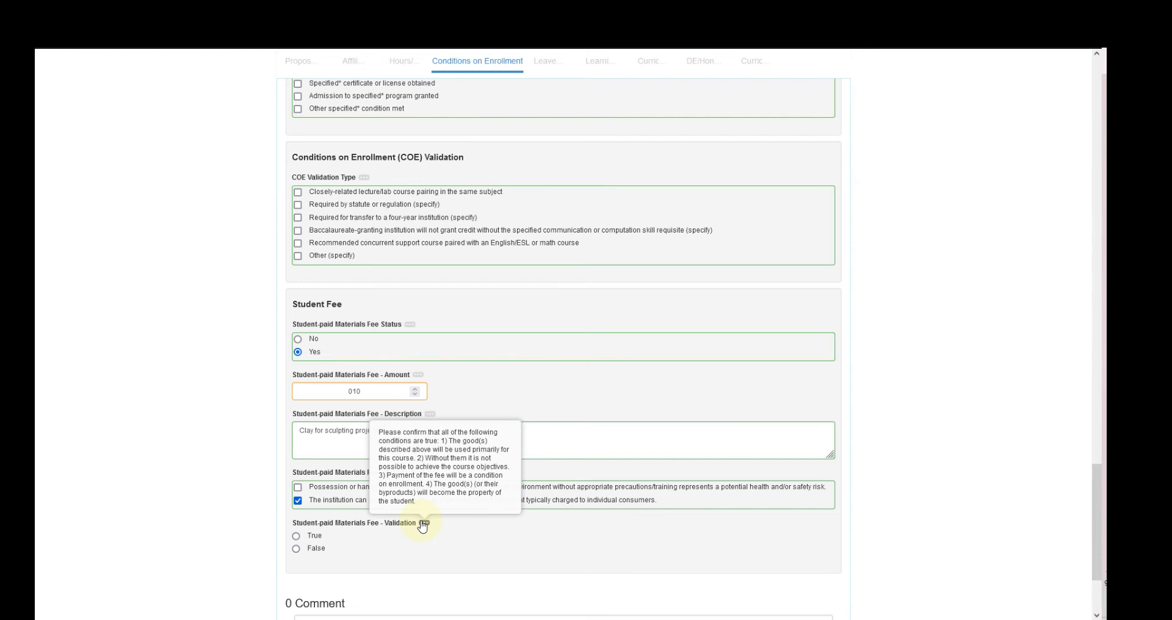
click(297, 538)
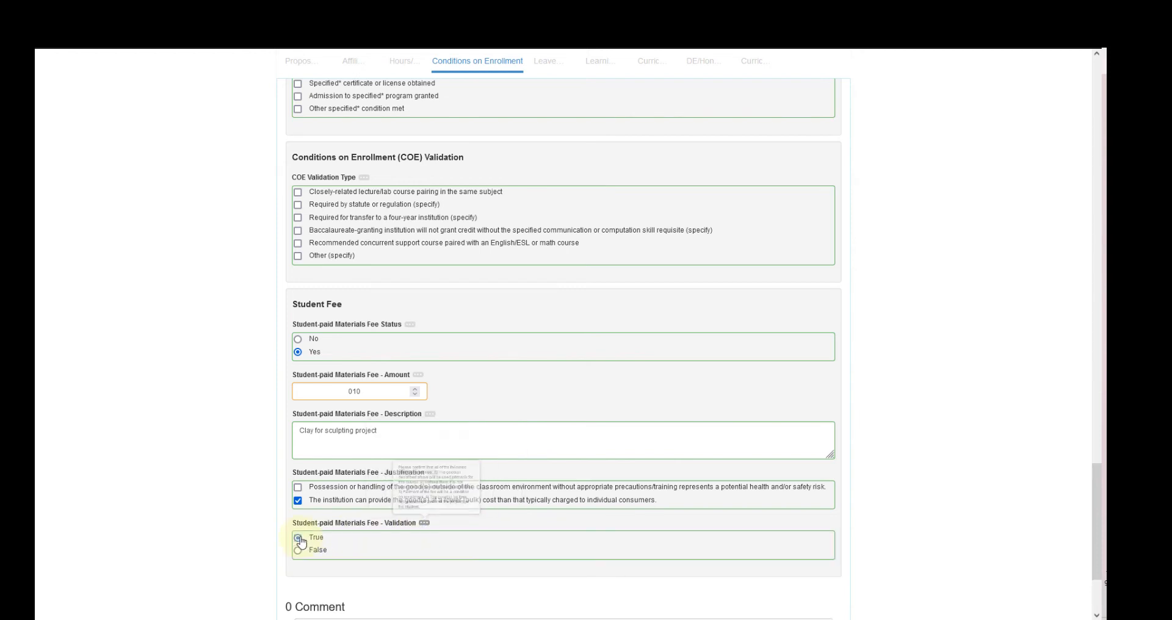
scroll(711, 537, down, 2)
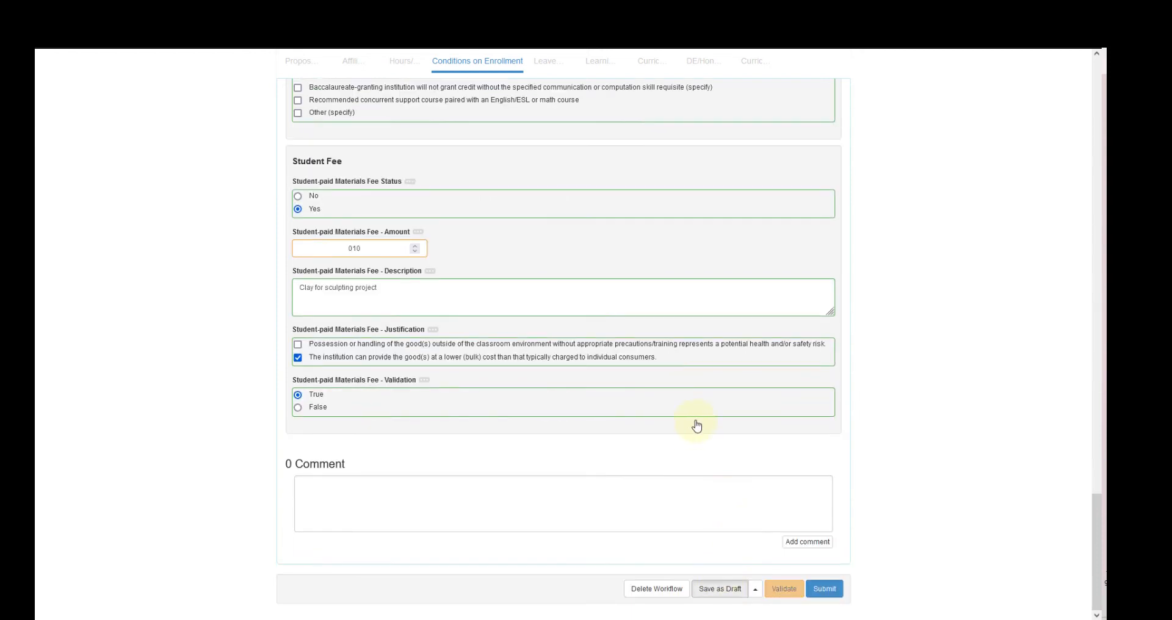
Go past the Leave Blank section to Learning Outcomes and add the course objective "1 - Compare and contrast how various animals see".
click(545, 60)
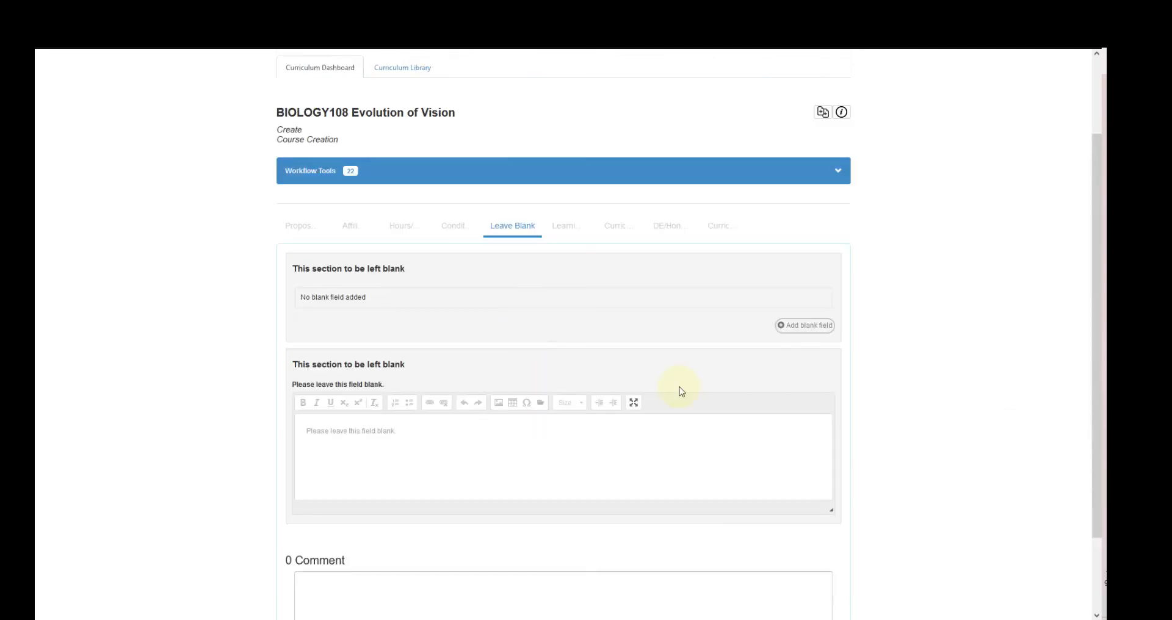
click(569, 227)
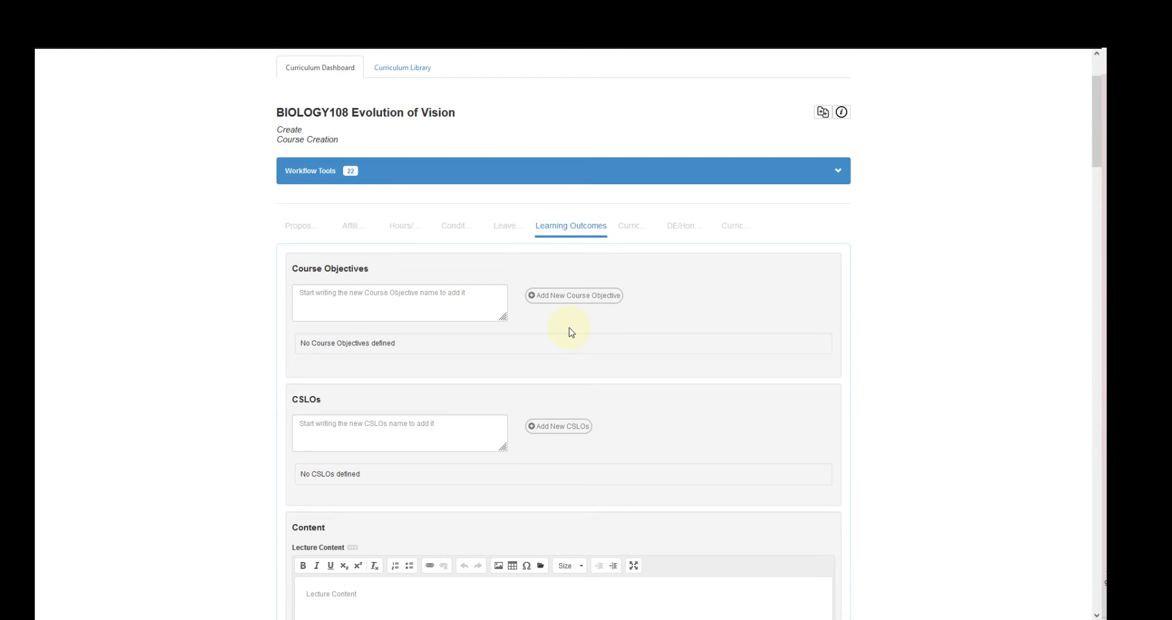
click(495, 303)
text(1 -)
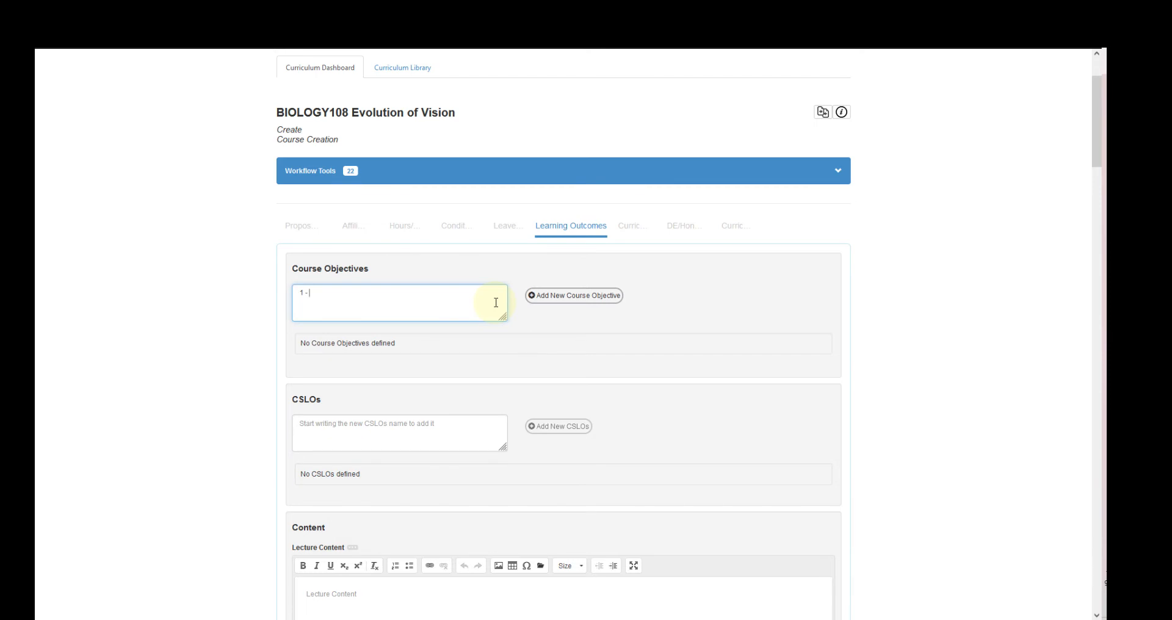
text(Compare and contrast how various animals see)
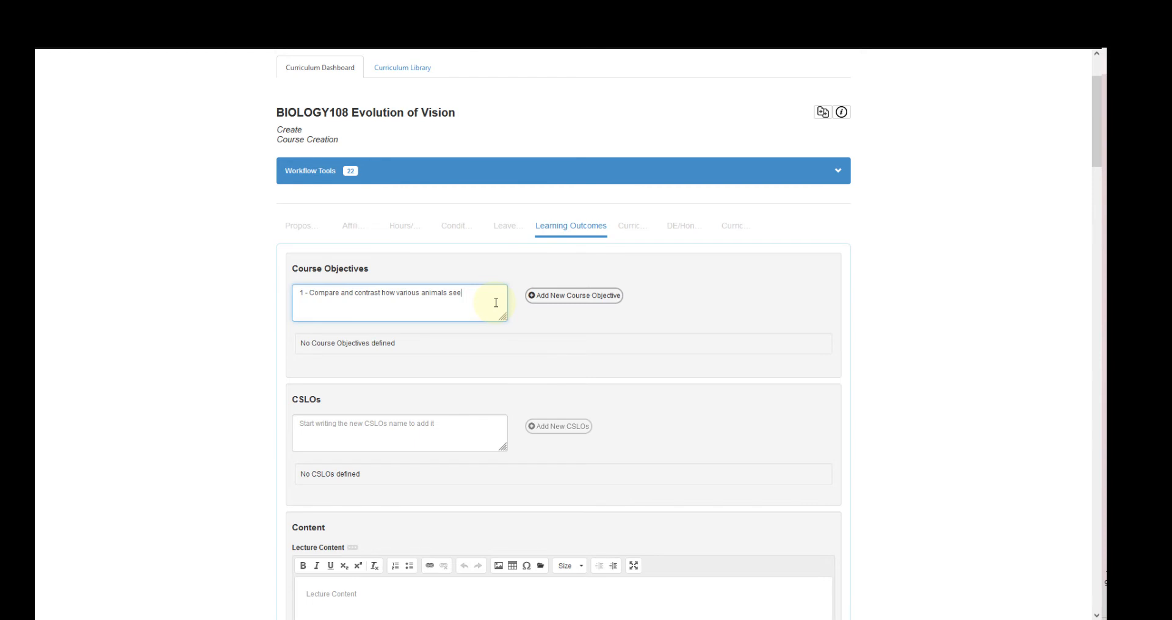
click(556, 295)
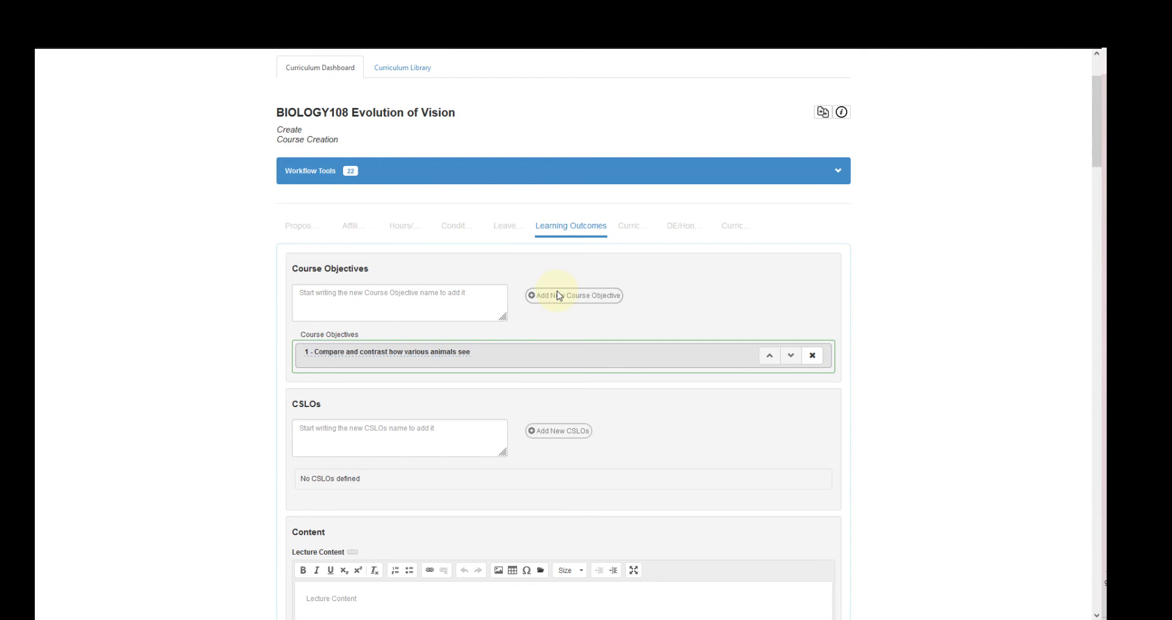
Add course objectives 2 (structure of mammalian eye), 3 (animal phyla capable of "sight"), "Lab objectives" and 4 (scientific method experiment related to vision).
click(462, 289)
text(2-)
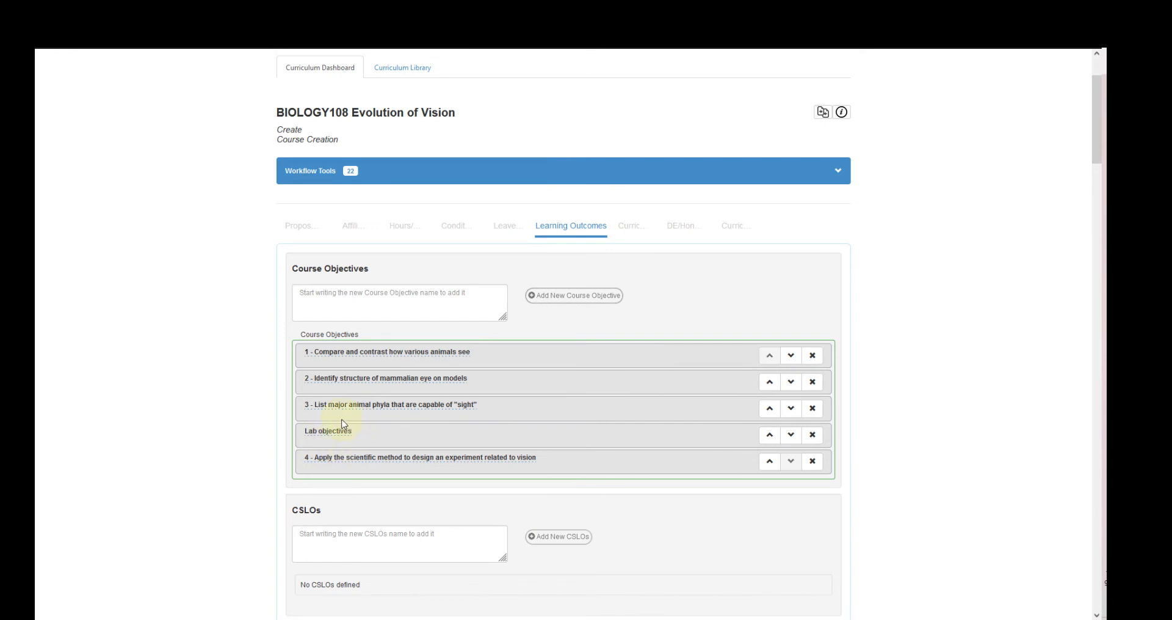
Try reordering the course objectives by moving objectives 3 and 2 up one place, returning each to its original position.
click(769, 411)
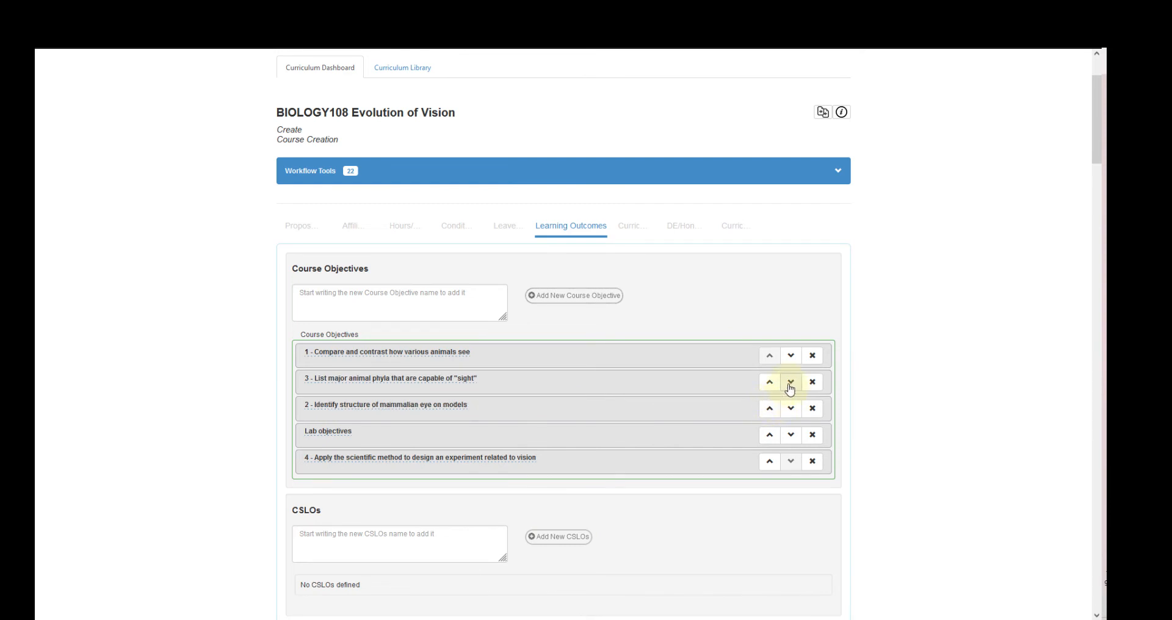
click(789, 387)
click(770, 382)
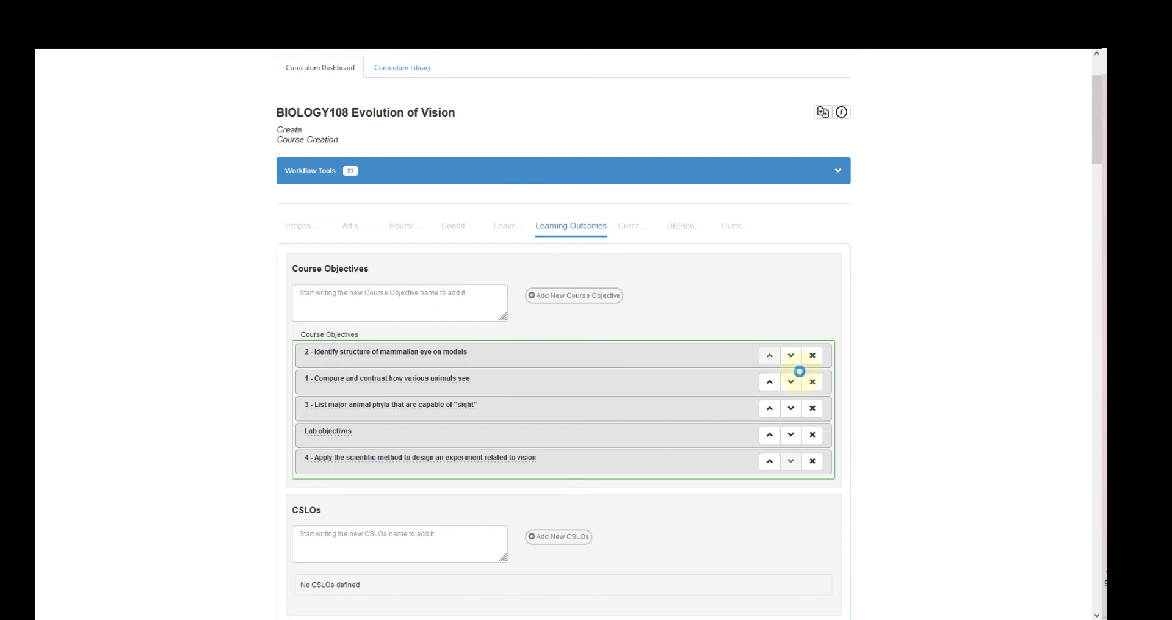
click(790, 355)
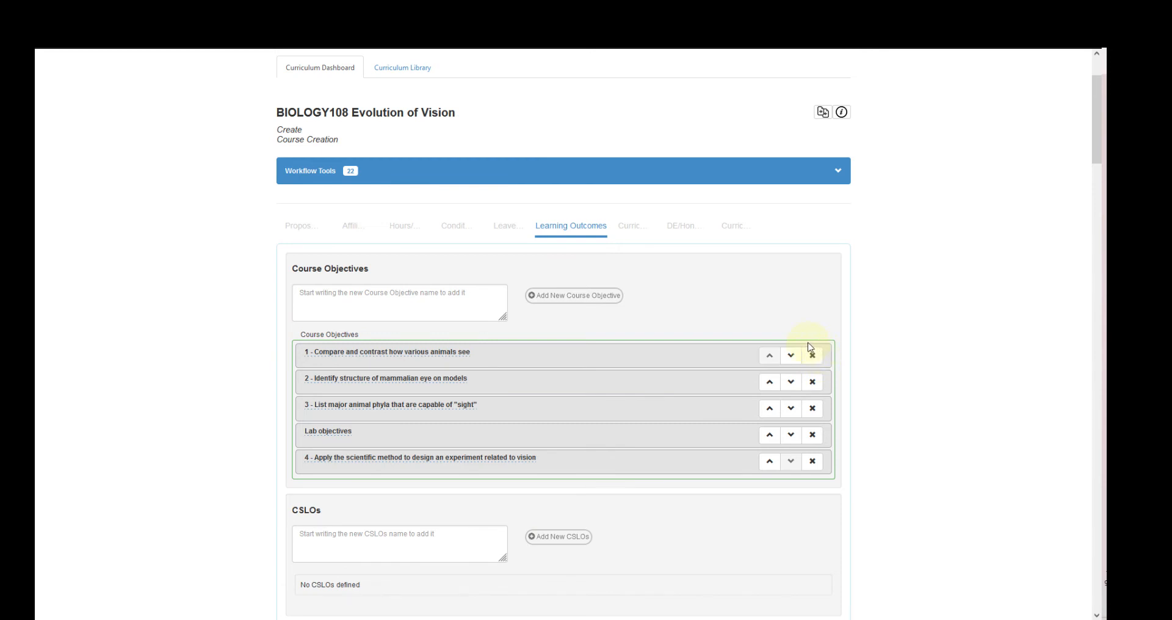
Add the CSLO "1 - Explain the biodiversity of life when it comes to vision both at the anatomical and phylogenetic levels" with expected performance 75.
scroll(500, 396, down, 3)
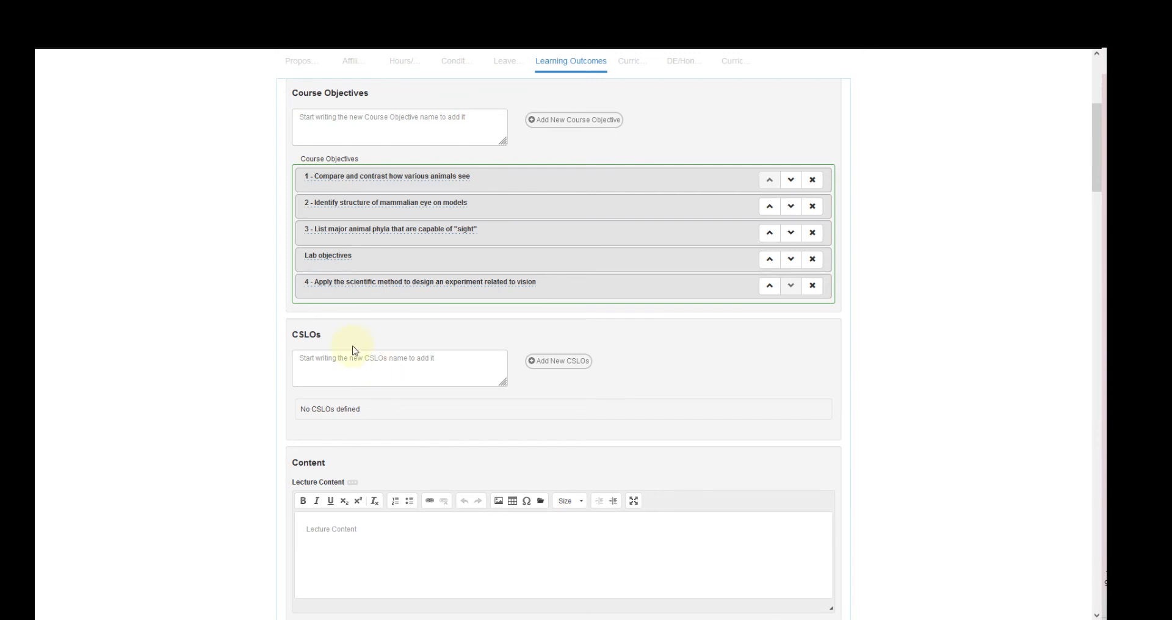
click(327, 365)
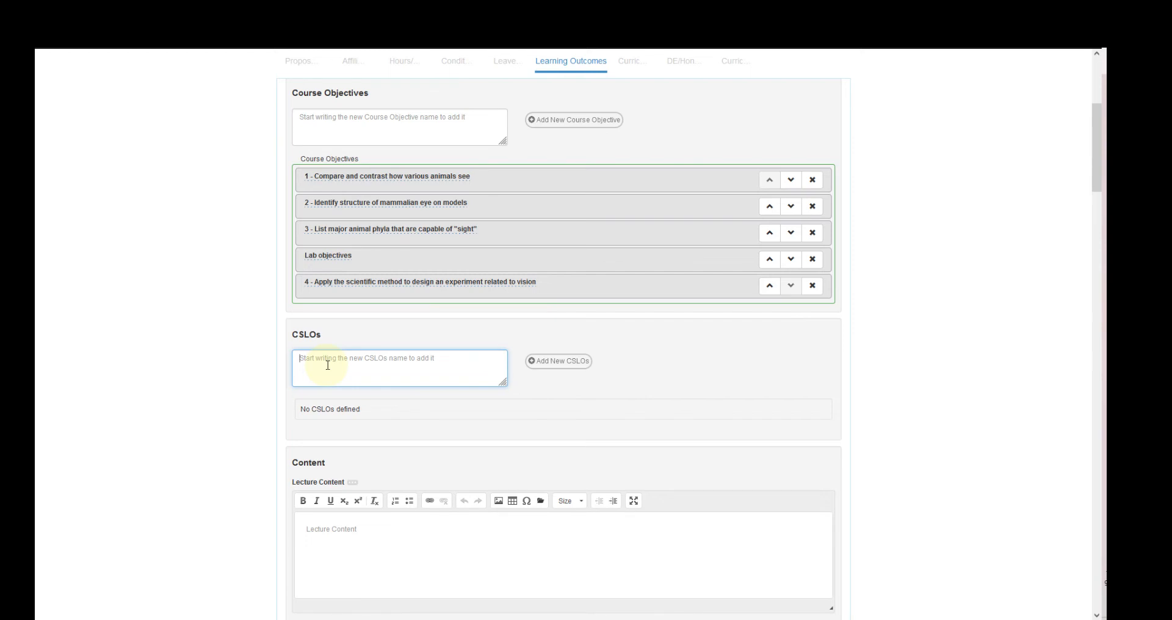
text(1 -)
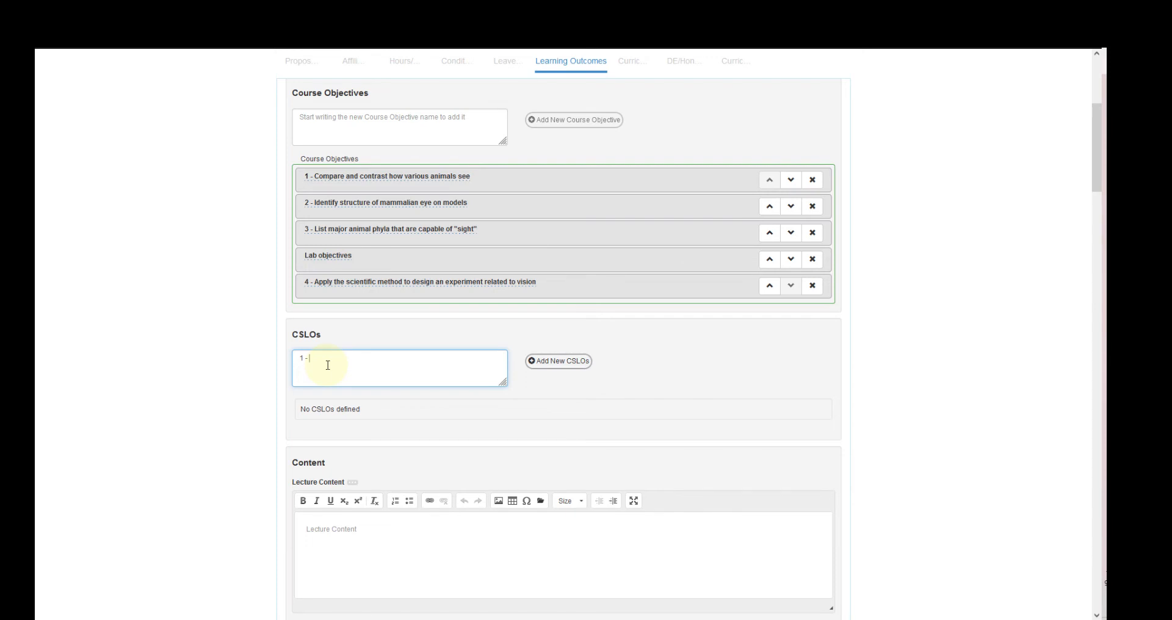
text(Explain the biodiversity of life when it comes to vision both at the anatomical and phylogenetic levels)
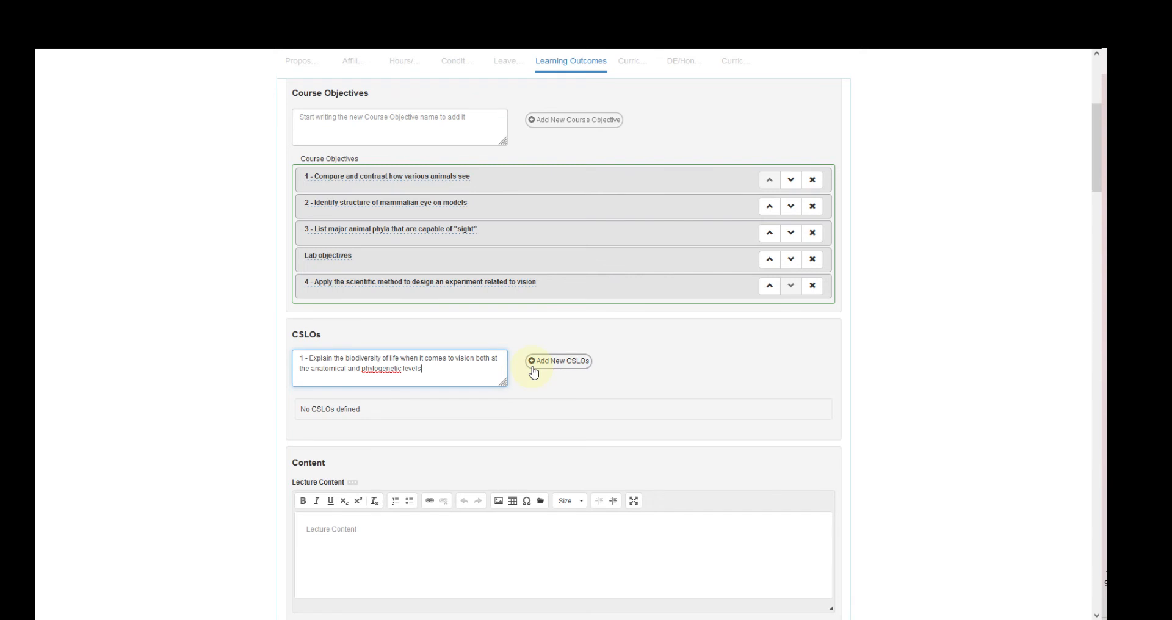
click(533, 372)
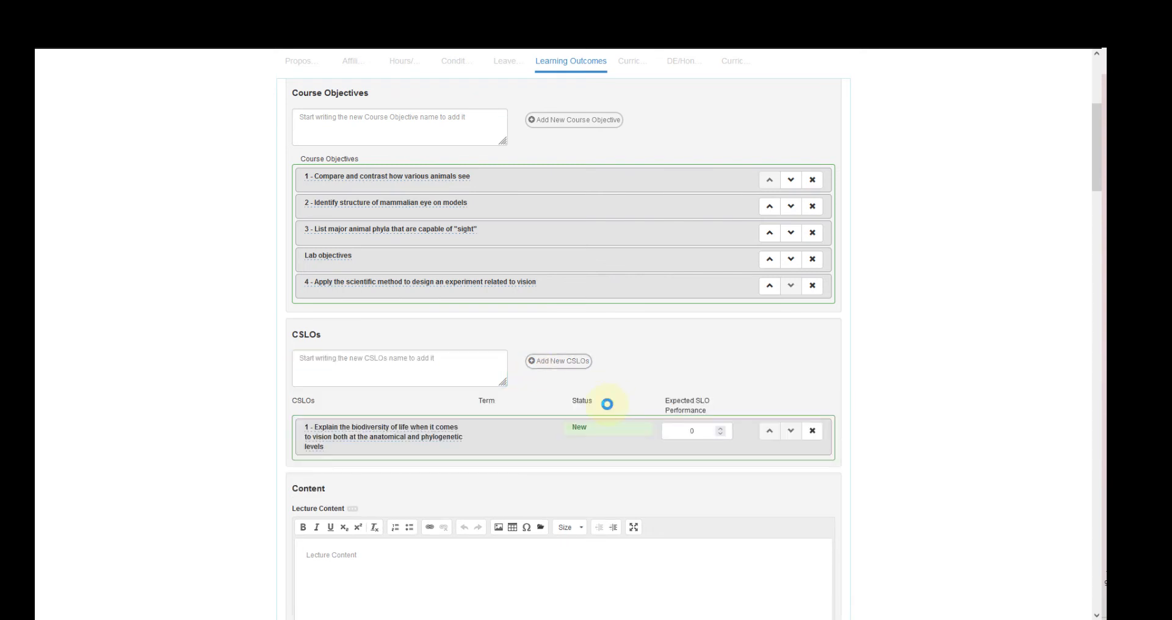
click(708, 430)
text(75)
Fill Lecture Content with a nested numbered list: Introduction to evolution (Microevolution, Macroevolution), Physics of vision, Major animal phyla, Anatomy of vision (Cnidaria, Mollusca, Chordata).
scroll(448, 355, down, 4)
click(447, 355)
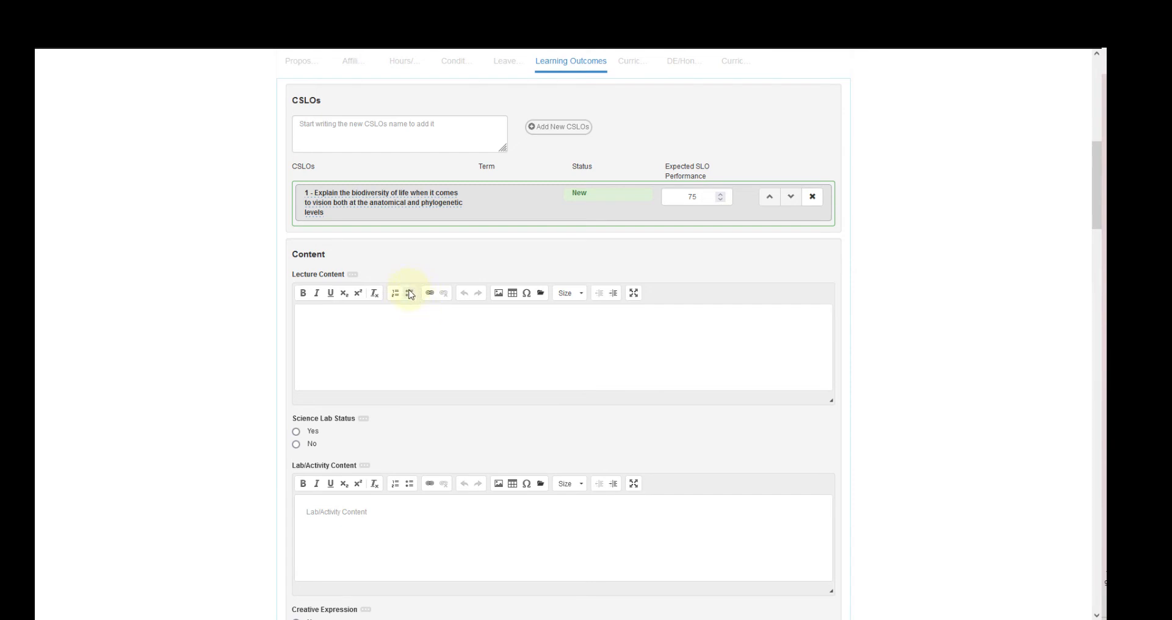
click(406, 325)
click(395, 294)
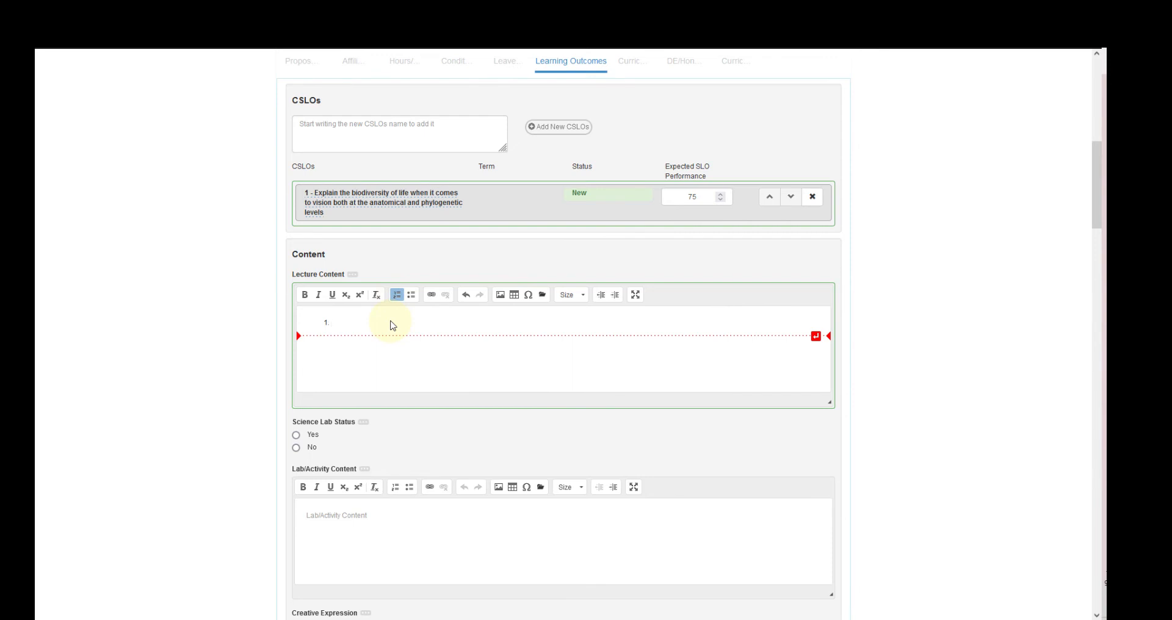
key(ctrl+v)
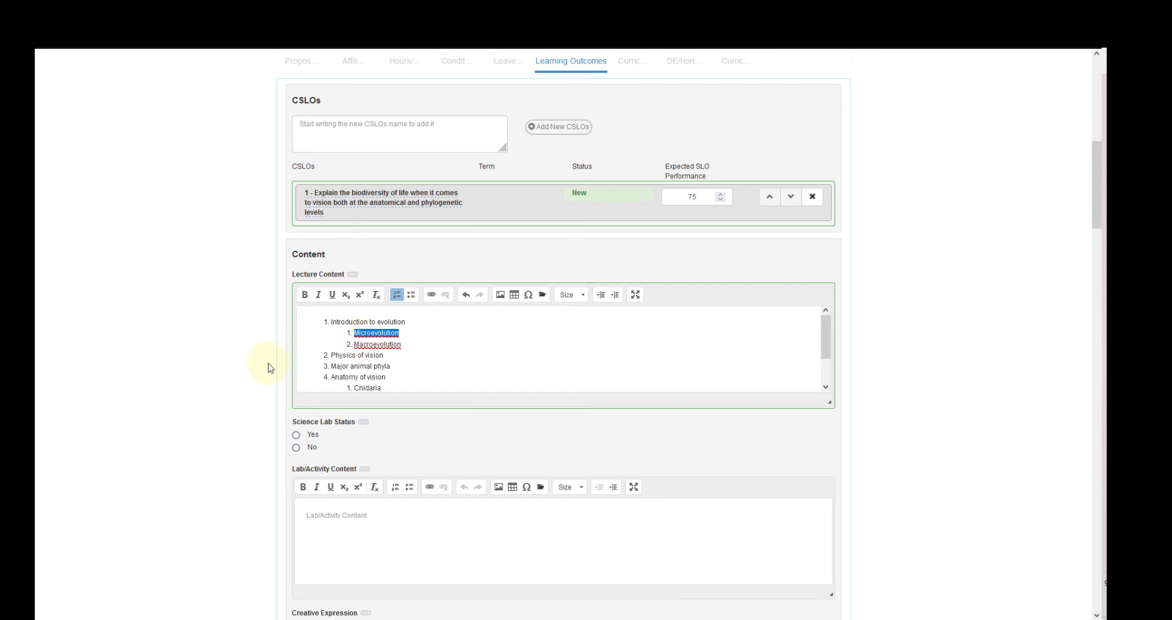
scroll(324, 368, down, 2)
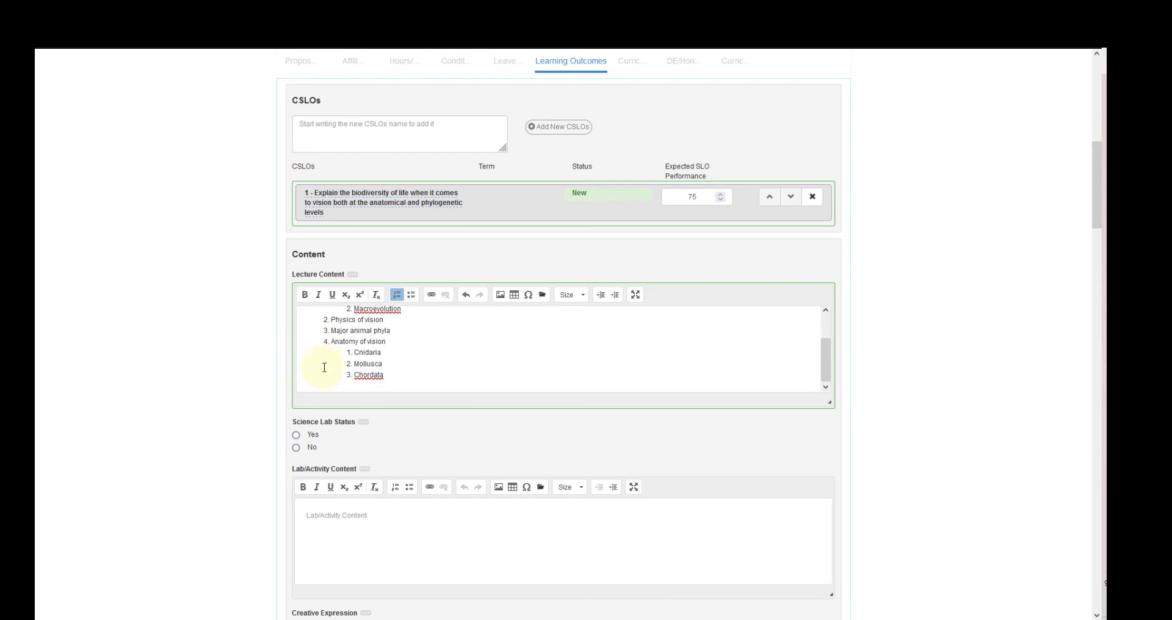
scroll(320, 369, up, 3)
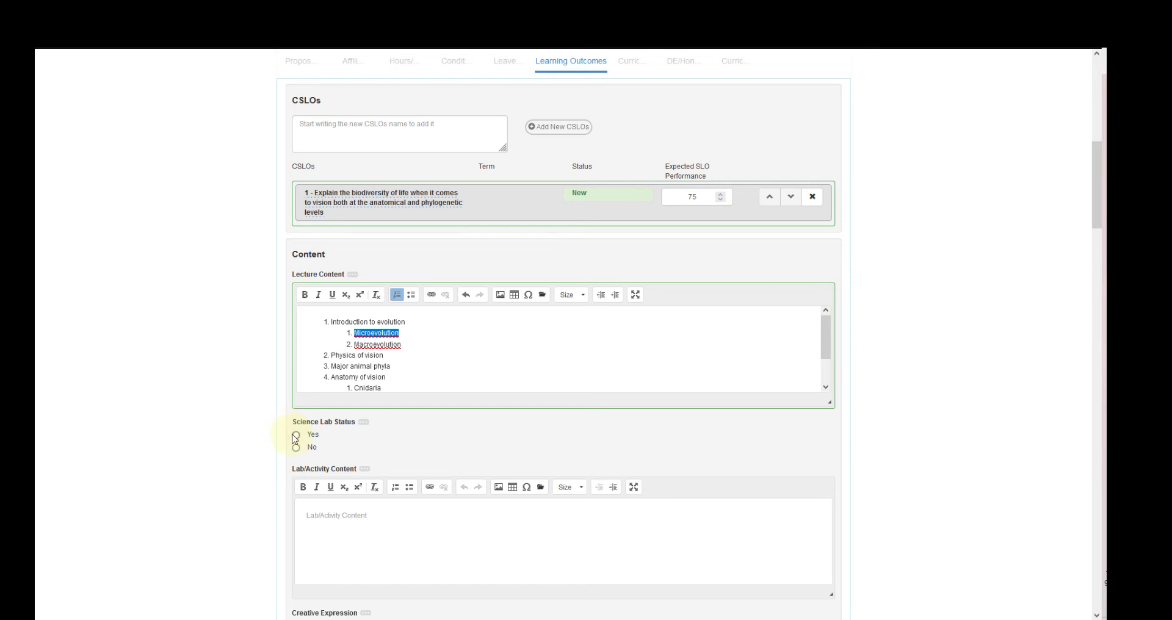
Set Science Lab Status to Yes and number the Lab/Activity Content: Cow eye dissection, Squid dissection, Eye histology, Experimental design and scientific method.
click(297, 437)
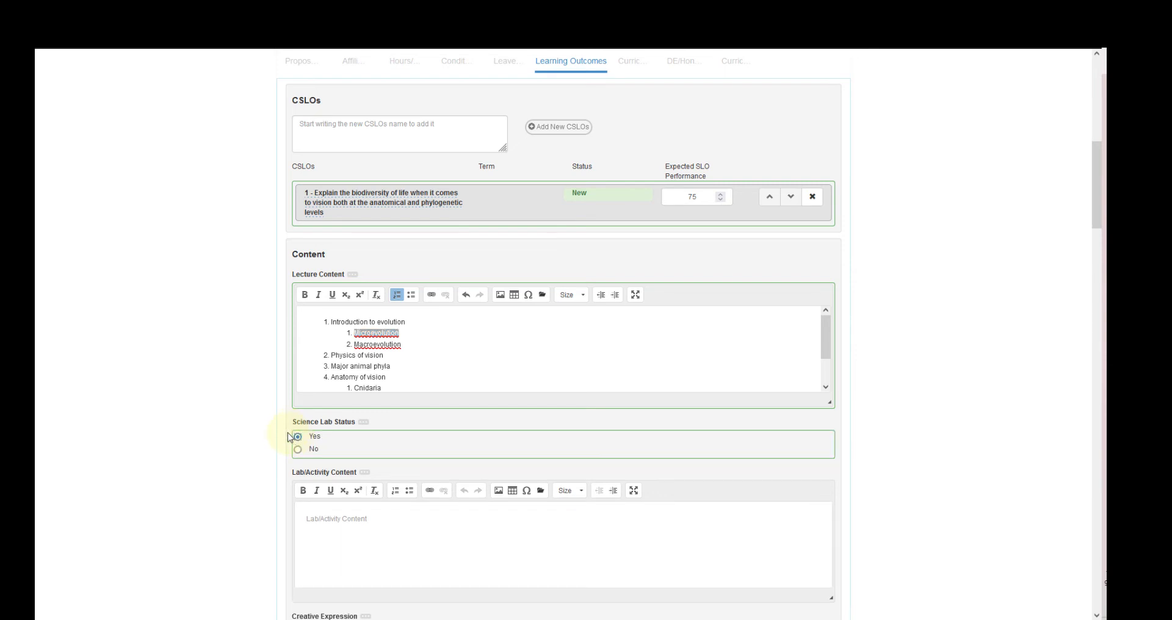
scroll(286, 429, down, 2)
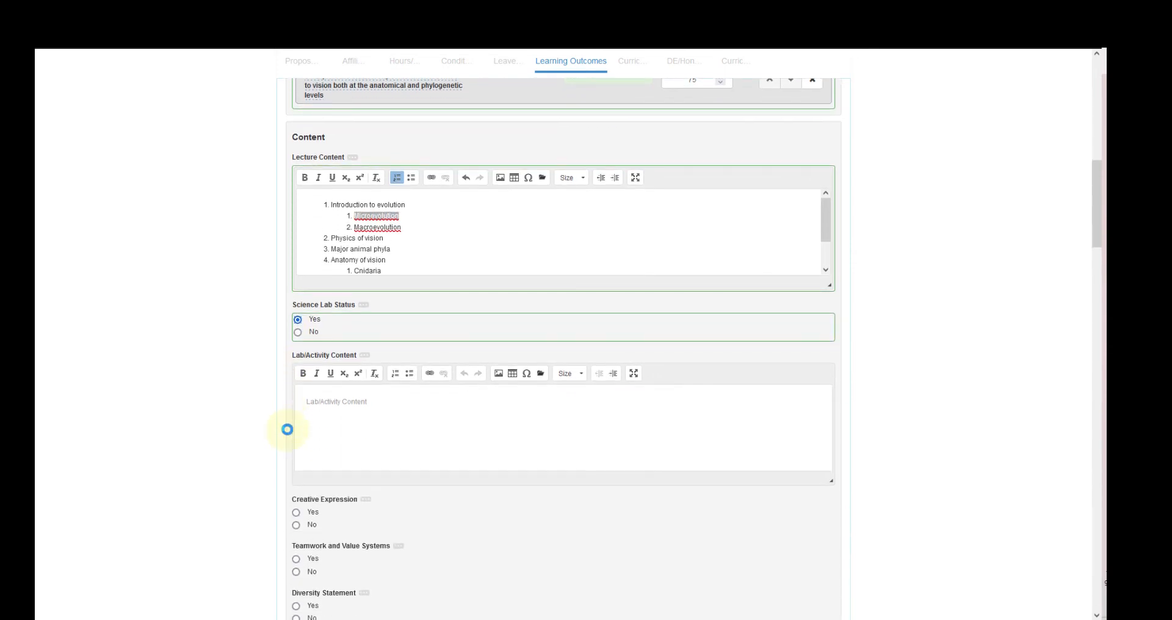
click(330, 407)
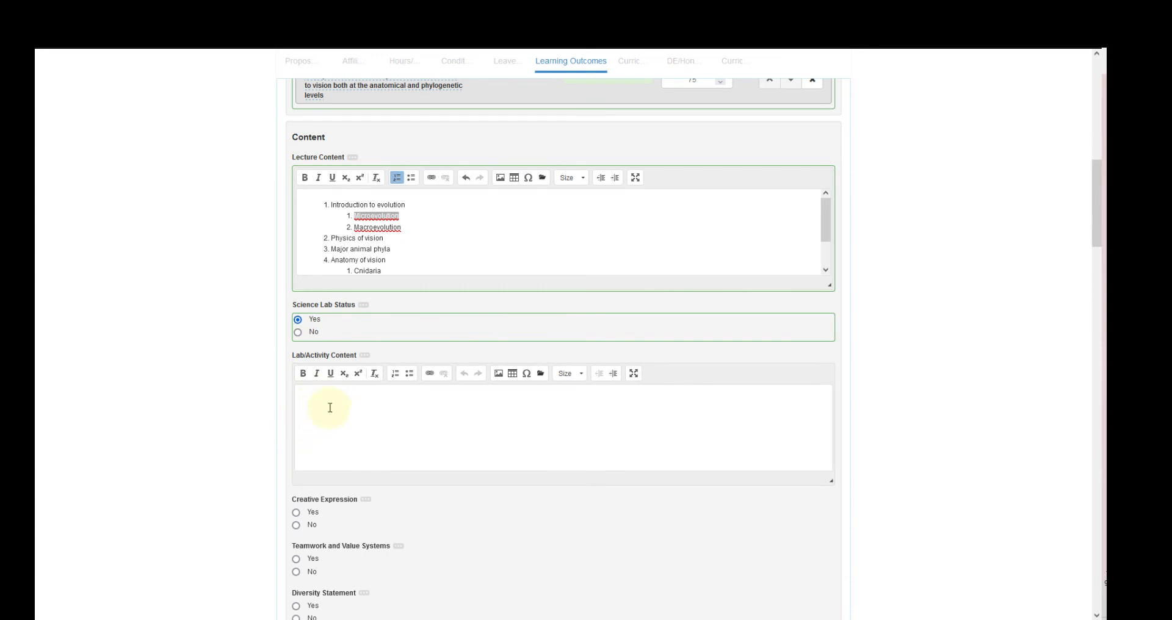
click(395, 374)
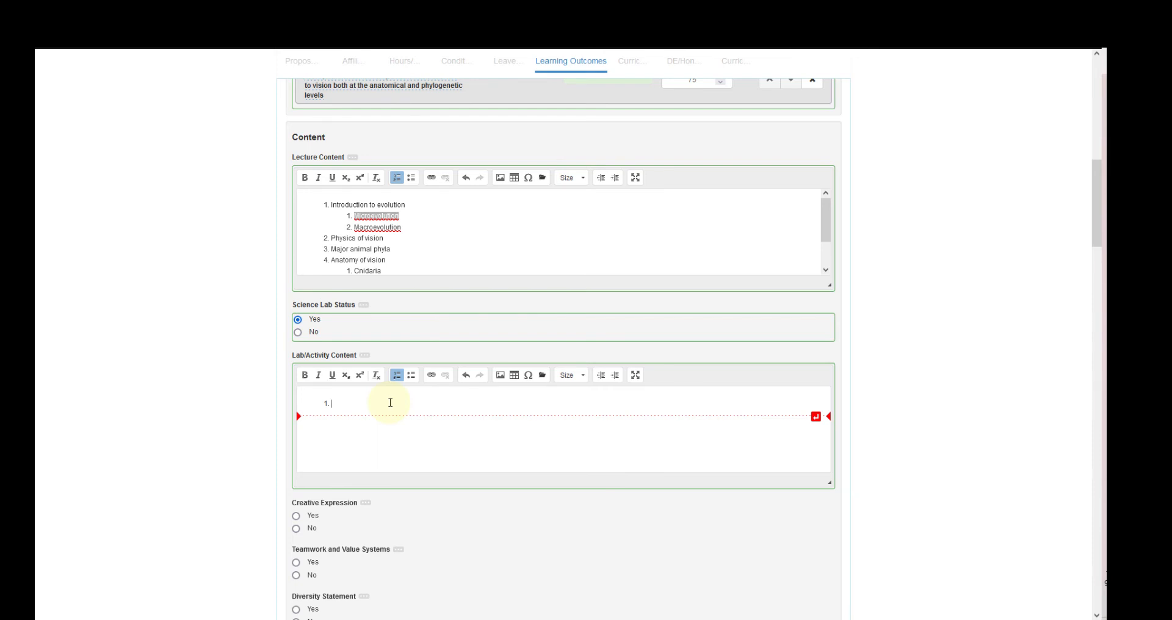
text(Cow eye dissection Squid dissection Eye histology Experimental design and scientific method)
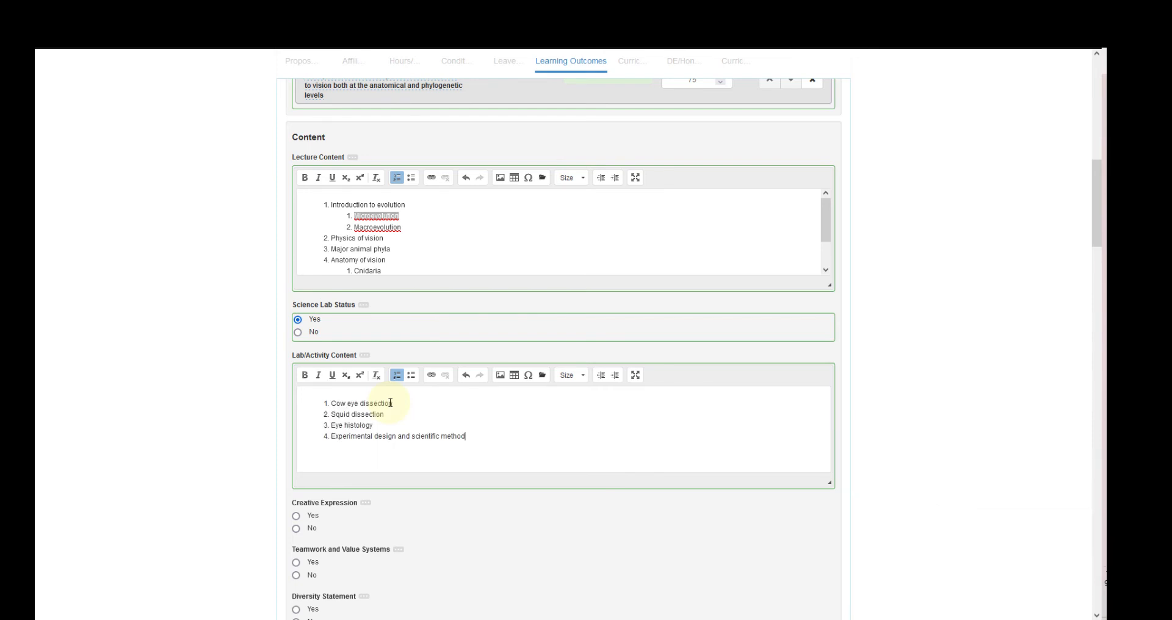
Check the help notes for Creative Expression and Teamwork and Value Systems, and set them to No and Yes respectively.
scroll(390, 406, down, 3)
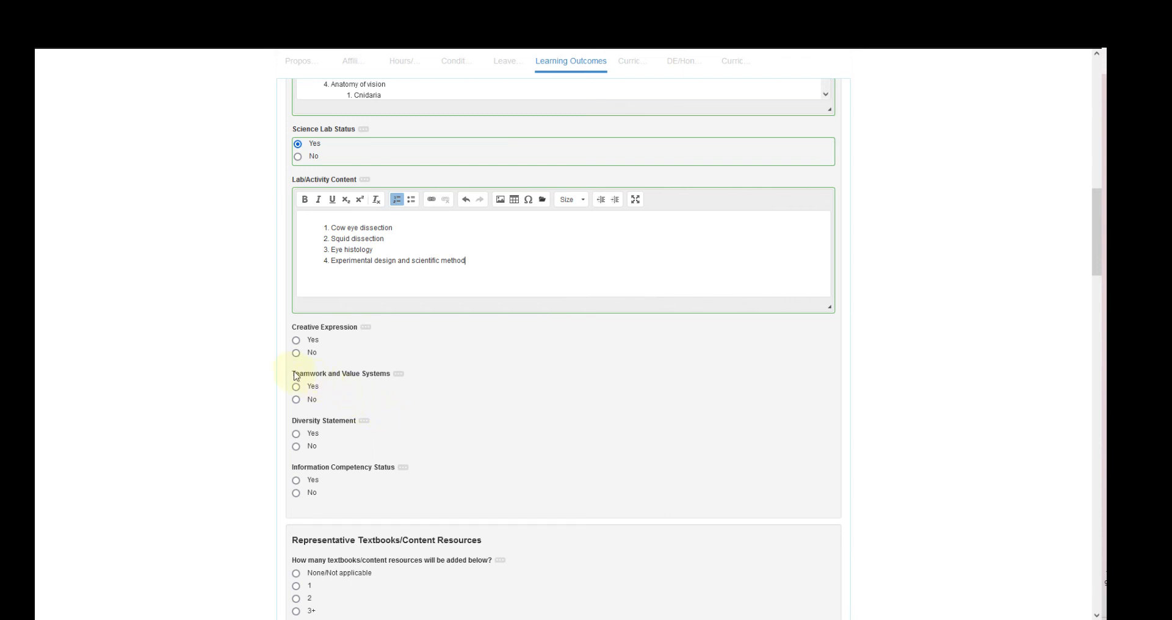
click(366, 327)
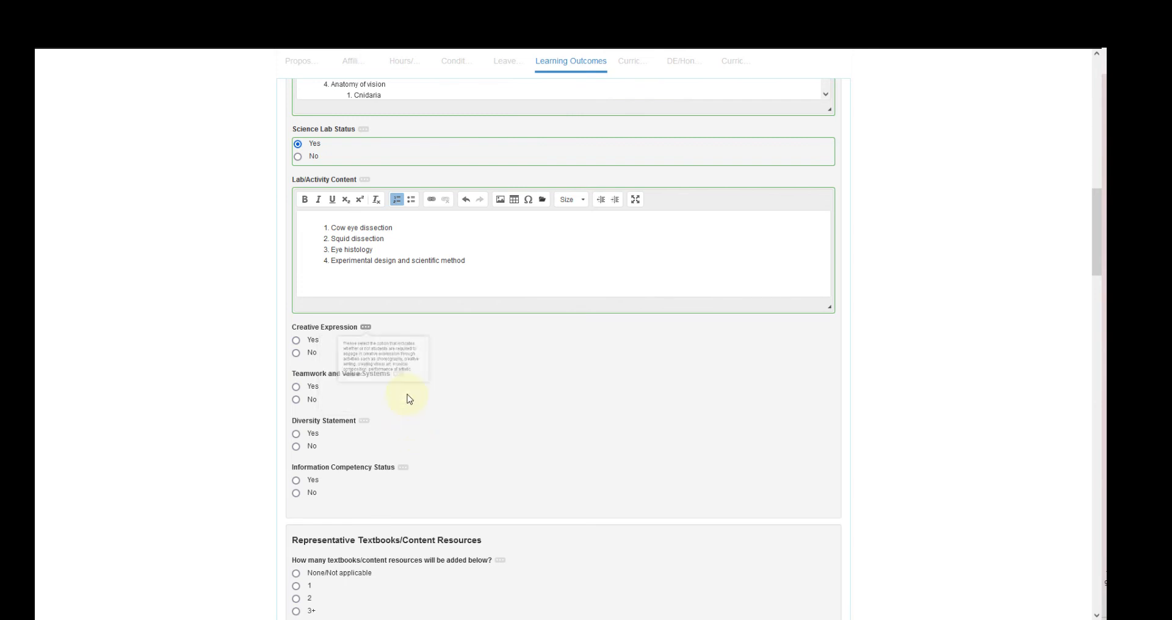
click(399, 374)
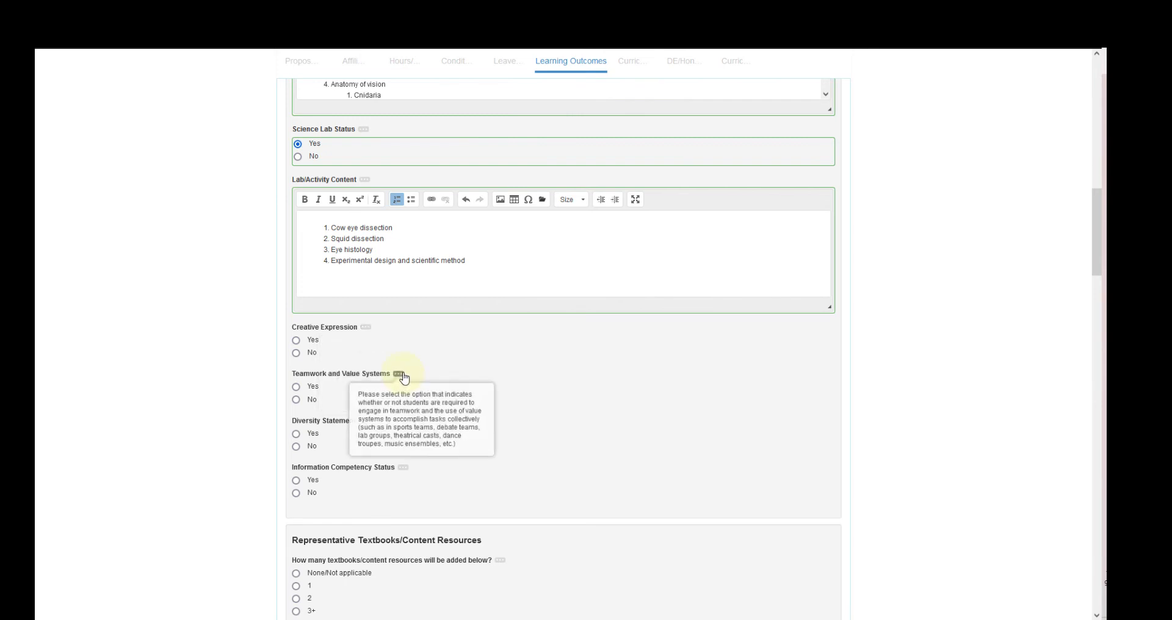
click(297, 353)
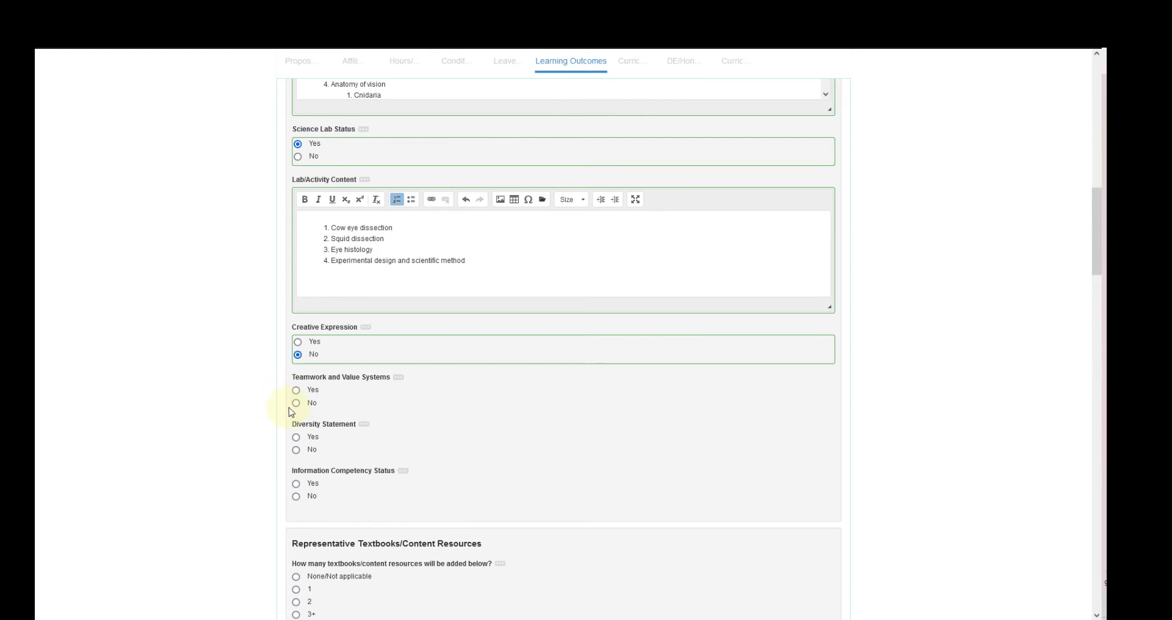
click(297, 390)
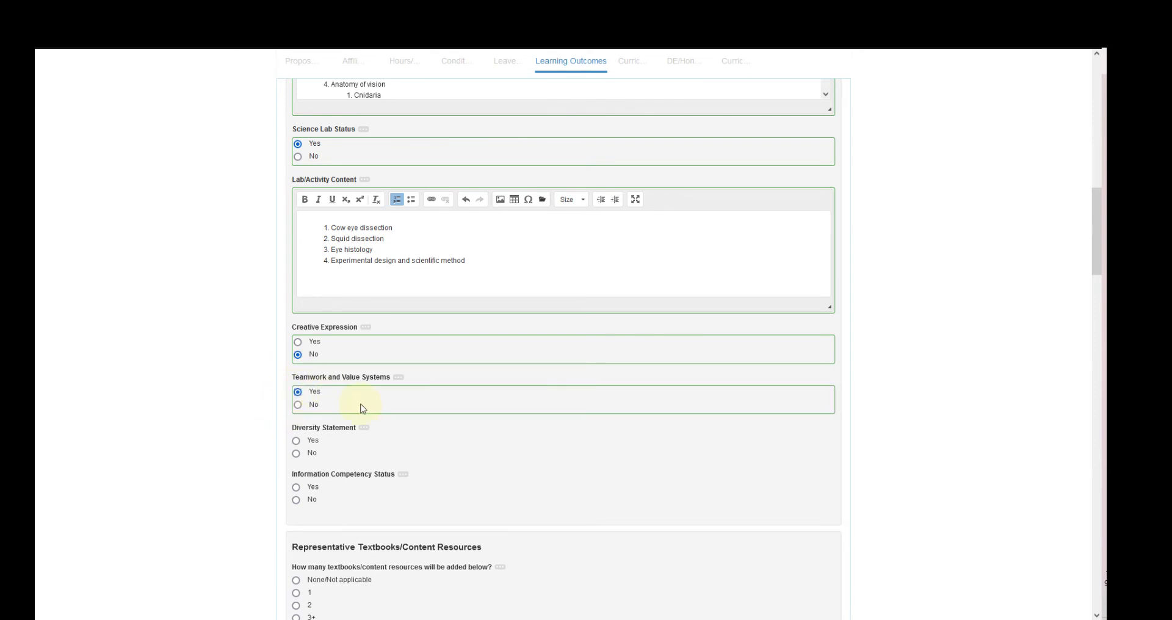
Set Diversity Statement to Yes, described as "Students will be introduced to the contributions of BIPOC scientists that have contributed to the field of vision.".
scroll(360, 405, down, 1)
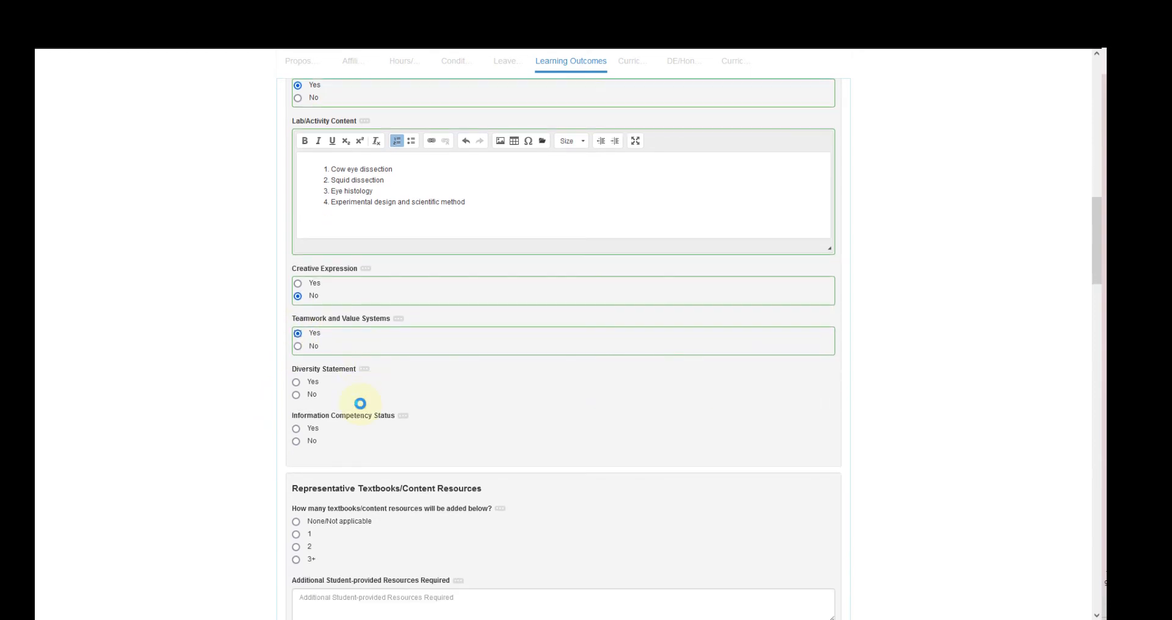
click(298, 384)
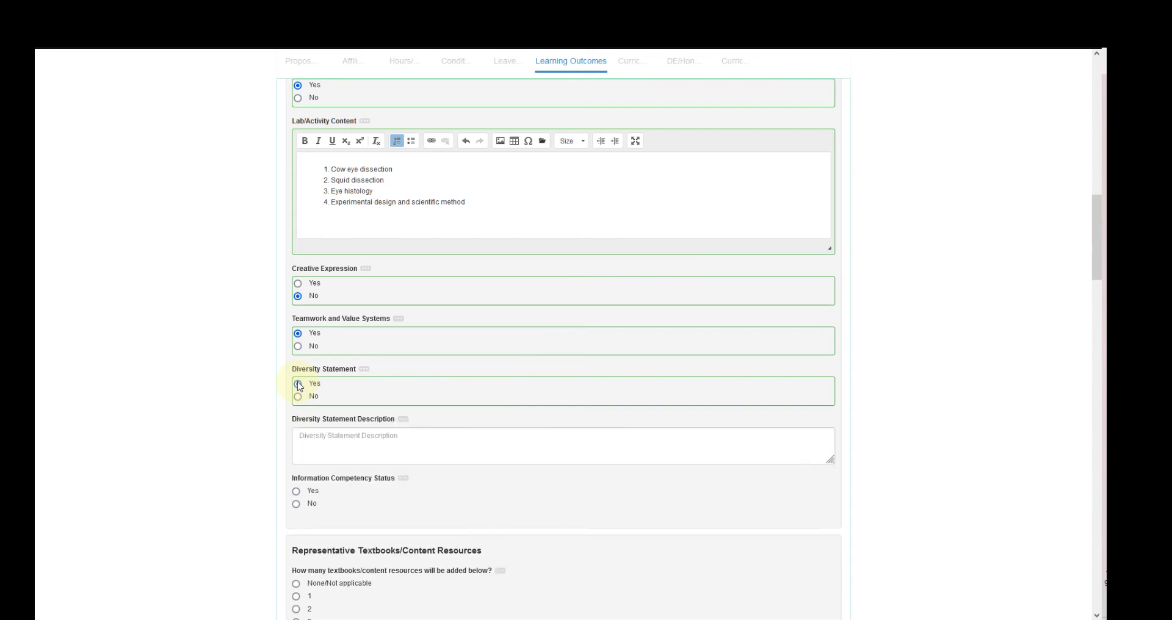
scroll(299, 385, down, 1)
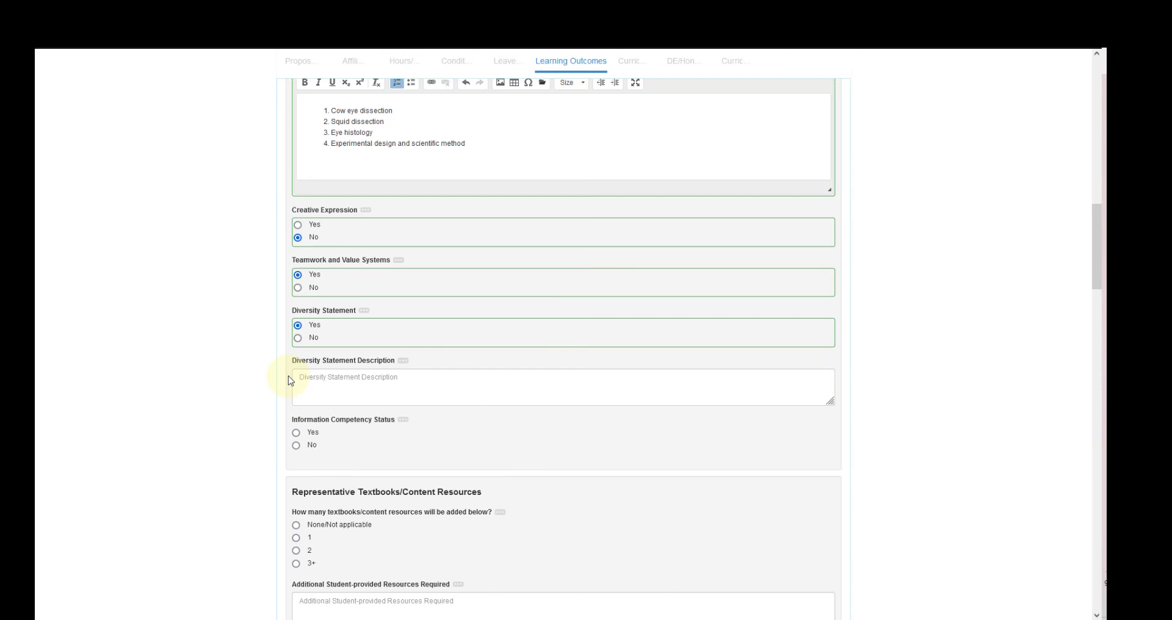
click(301, 386)
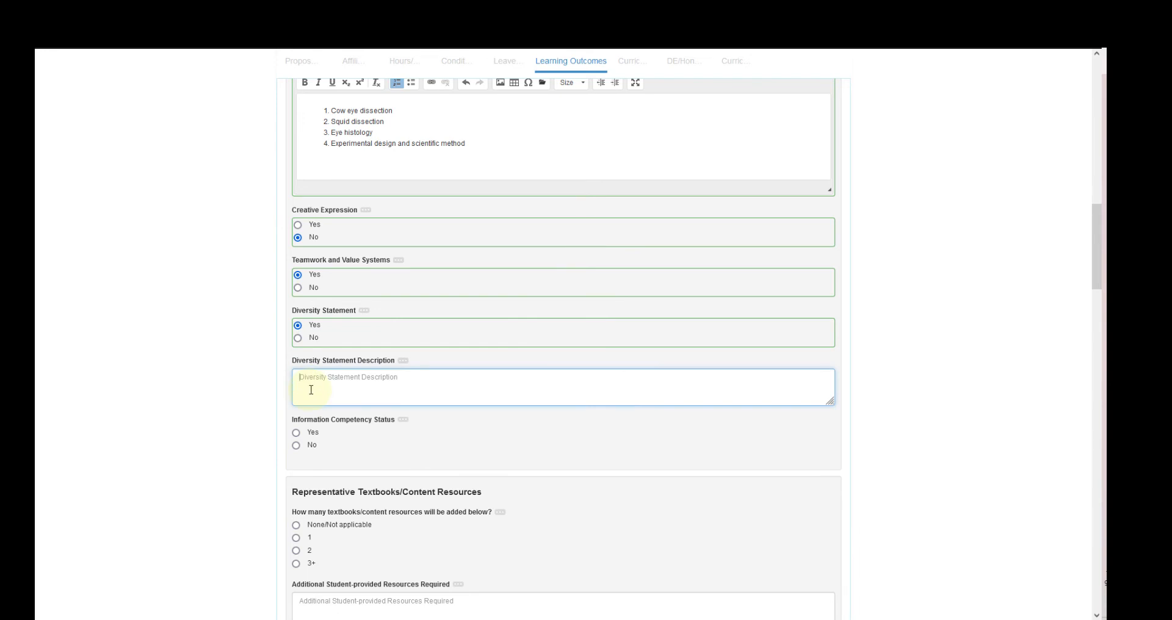
text(Students will be introduced to the contributions of BIPOC scientists that have contributed to the field of vision.)
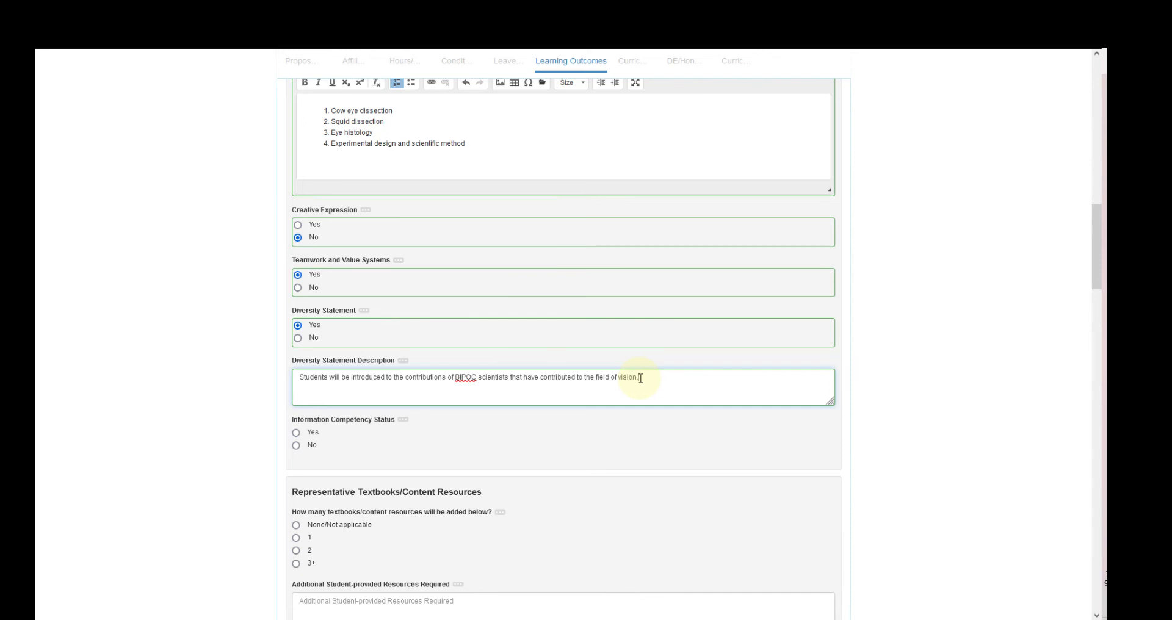
Set Information Competency Status to No and the number of representative textbooks/content resources to 1.
click(296, 446)
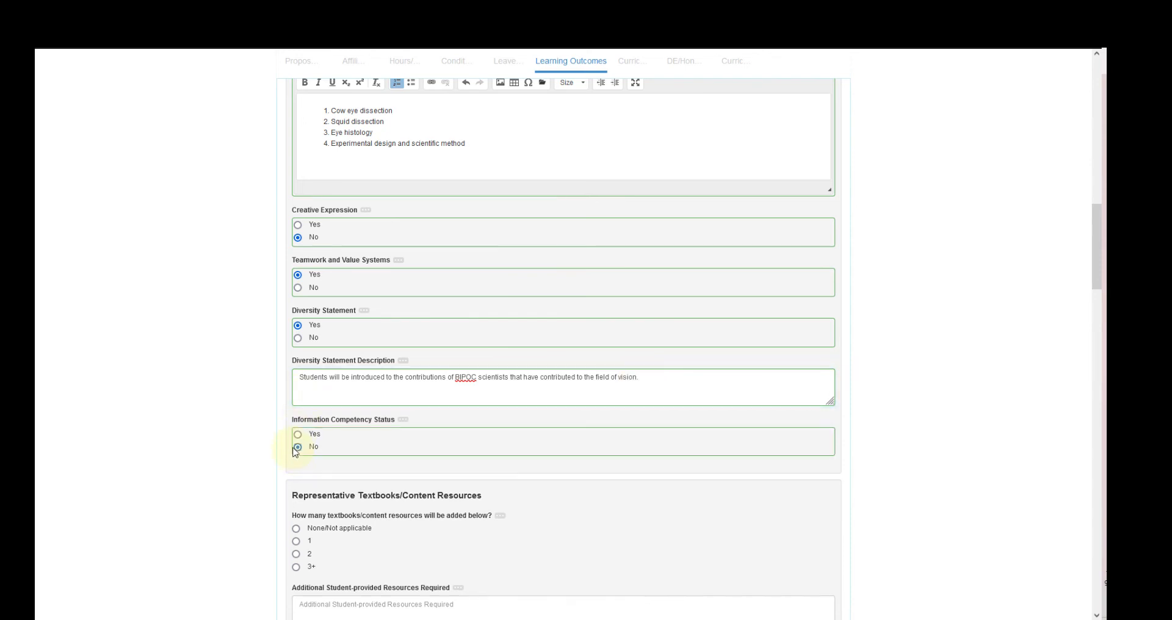
scroll(275, 444, down, 2)
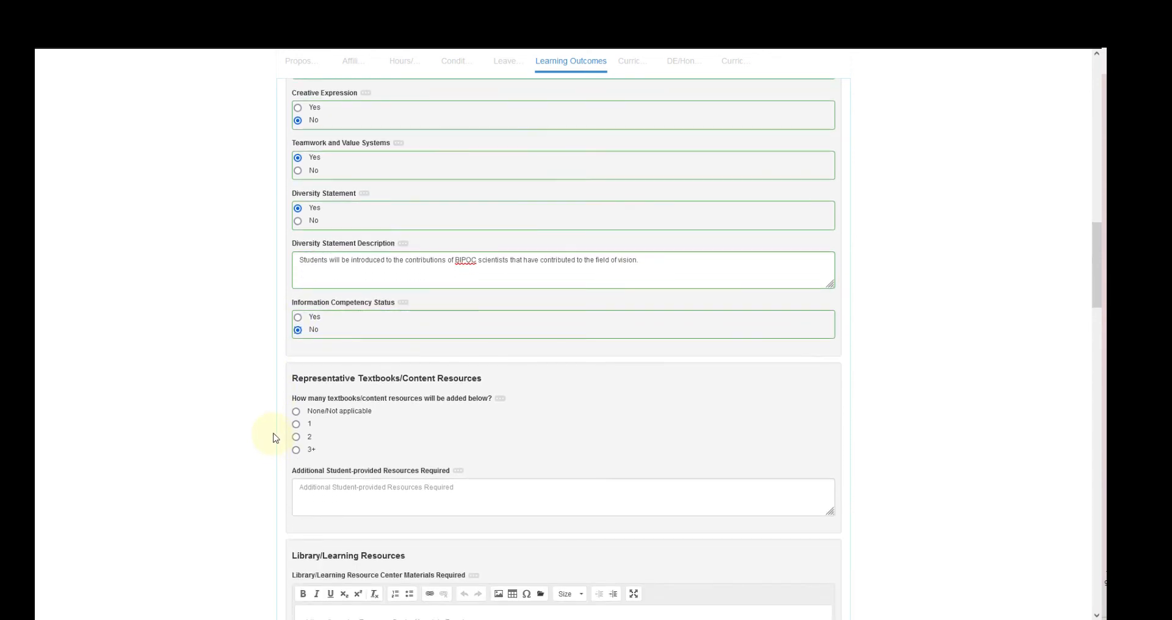
scroll(274, 430, down, 2)
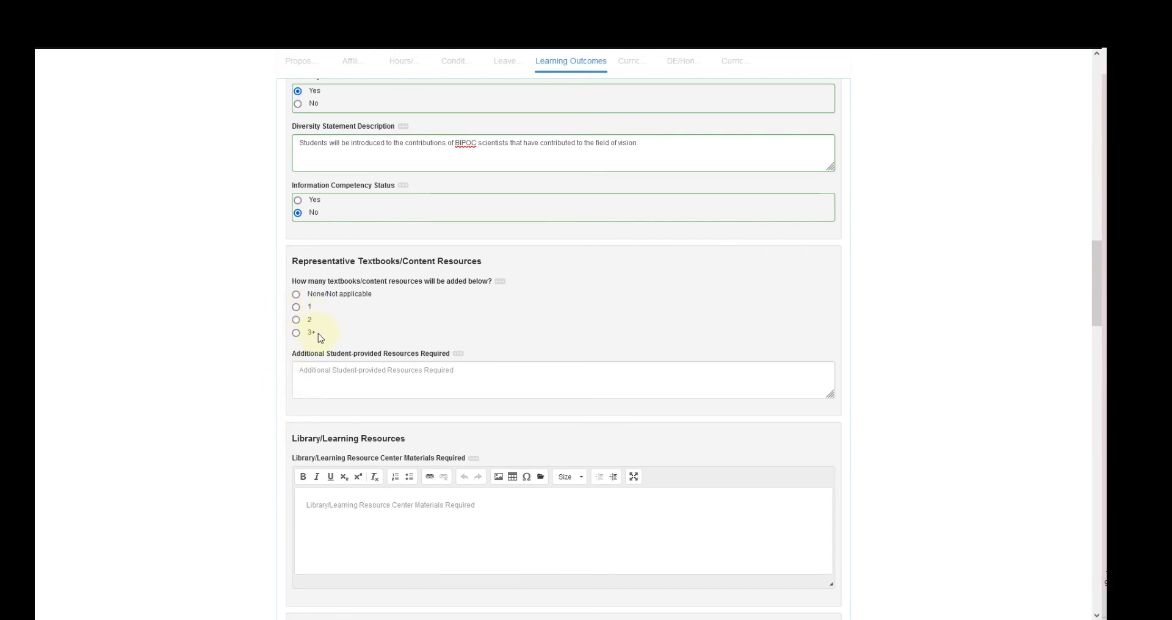
click(297, 307)
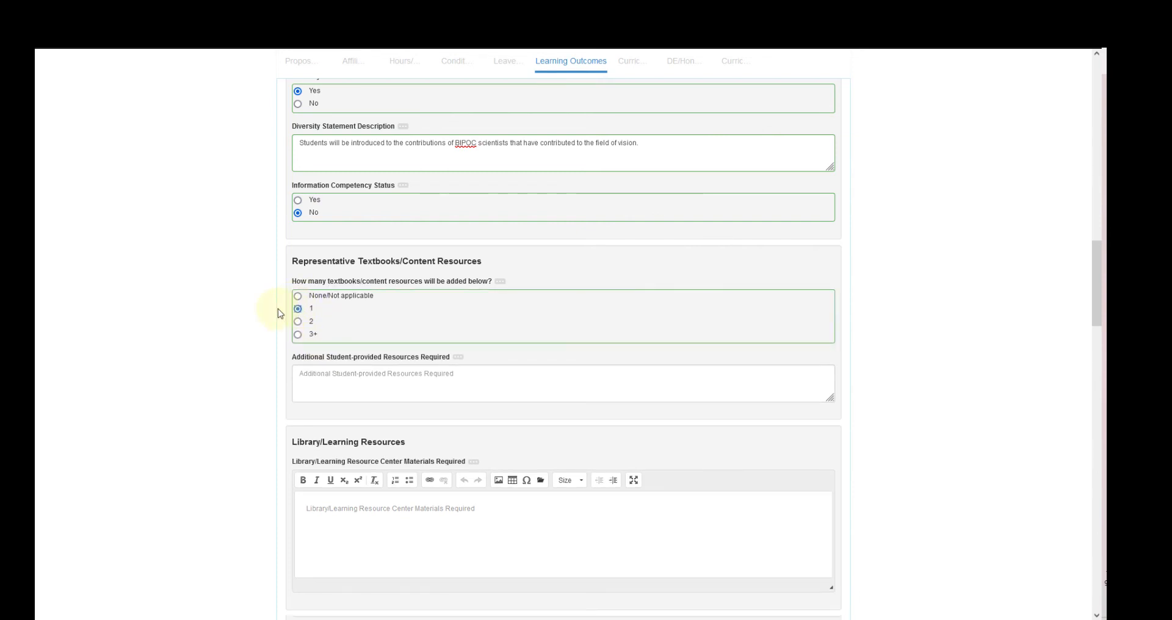
Enter the textbook title "Biology 2nd edition" and "Openstax" as its author/publication information.
click(310, 385)
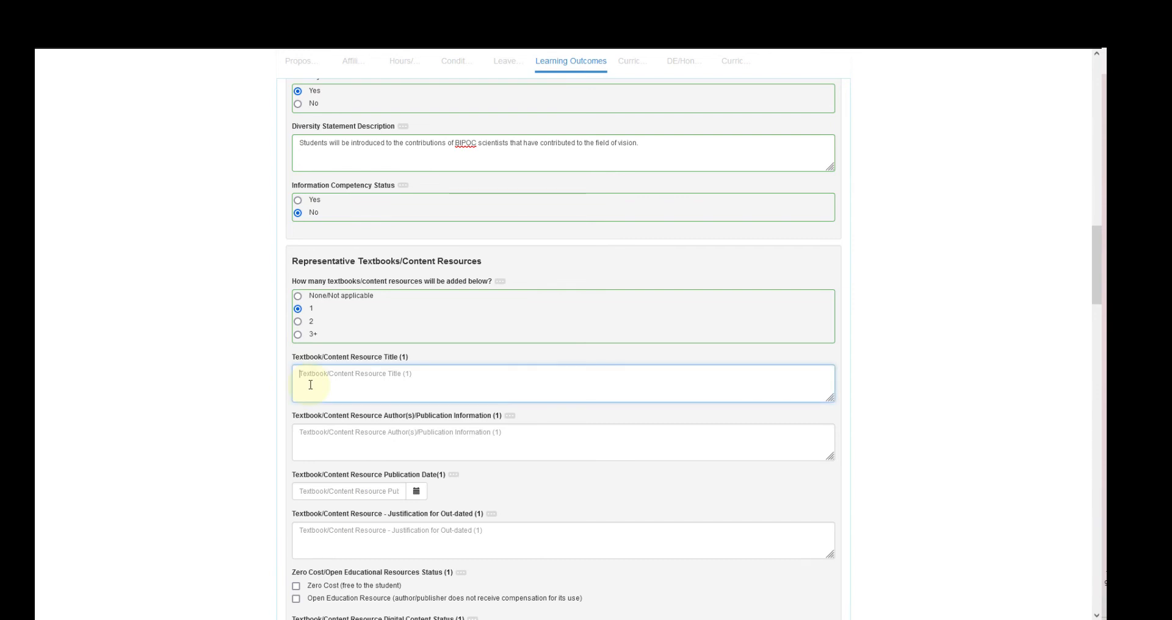
text(Biology )
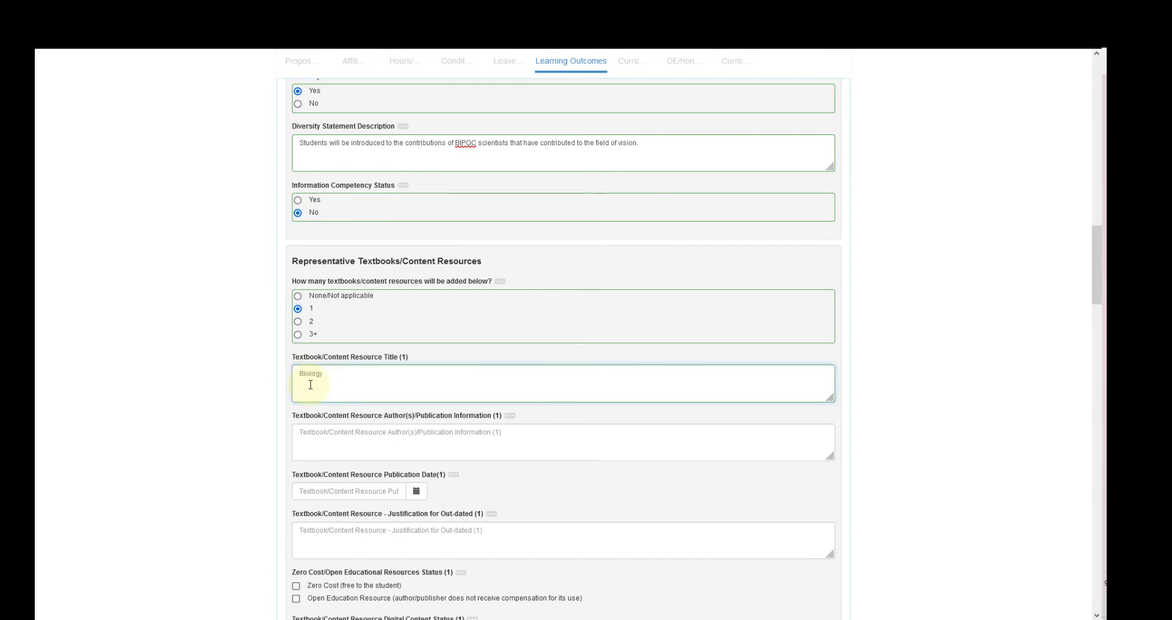
text(2nd edition)
click(332, 441)
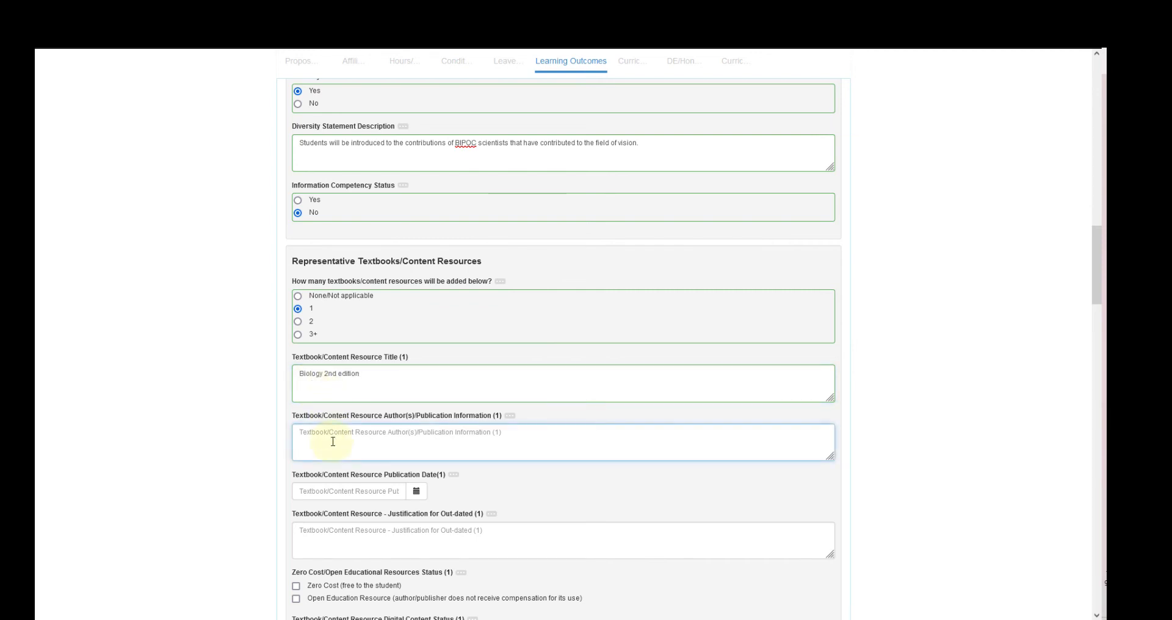
text(Openstax)
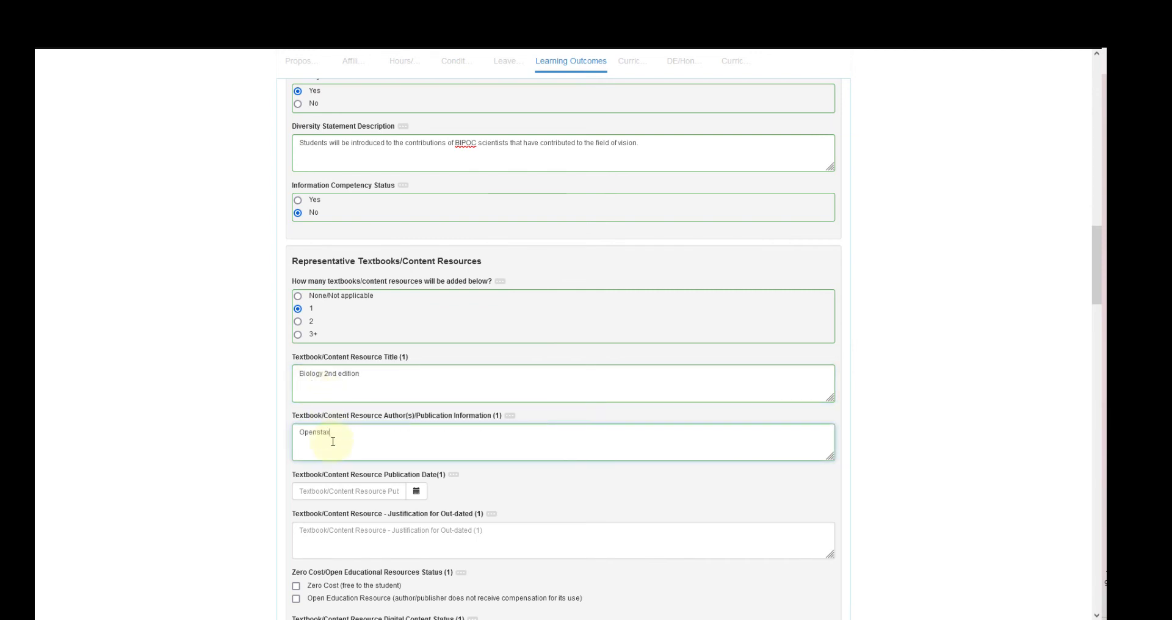
Set the textbook's publication date to 01/01/2022.
click(416, 492)
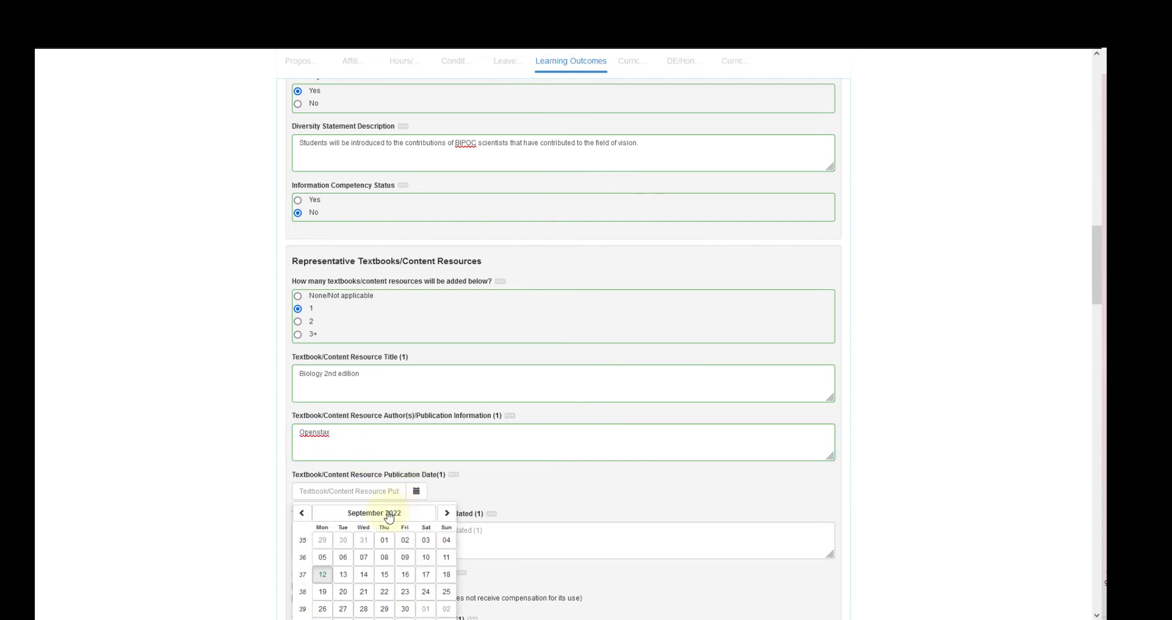
click(302, 514)
click(302, 514)
click(303, 514)
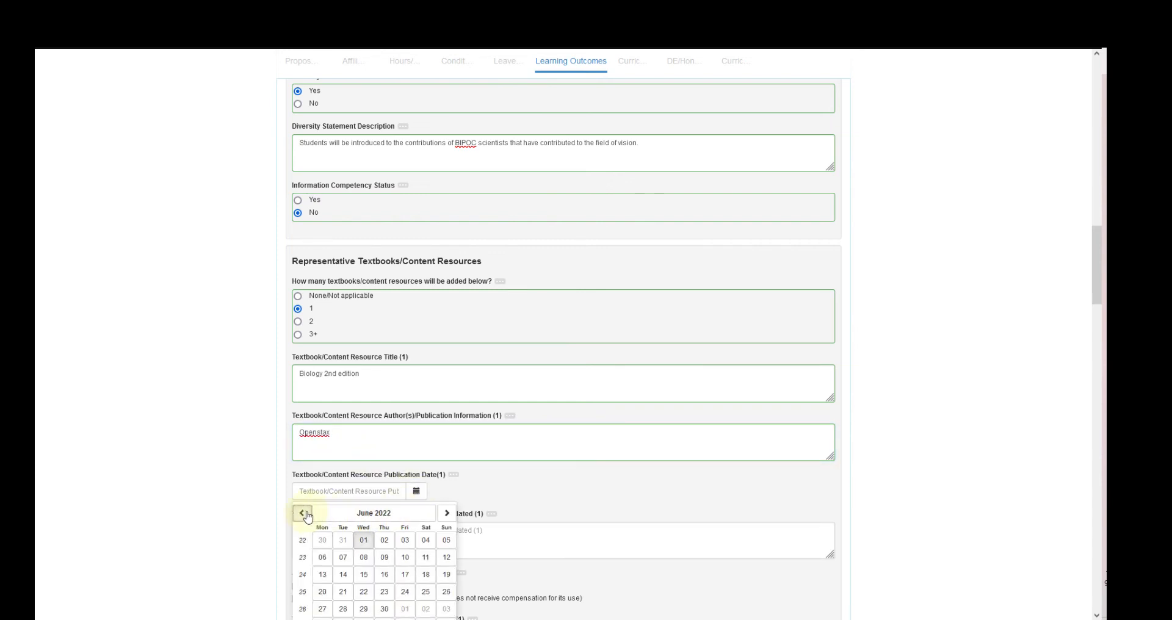
click(303, 514)
click(303, 514)
click(302, 514)
click(302, 514)
click(303, 513)
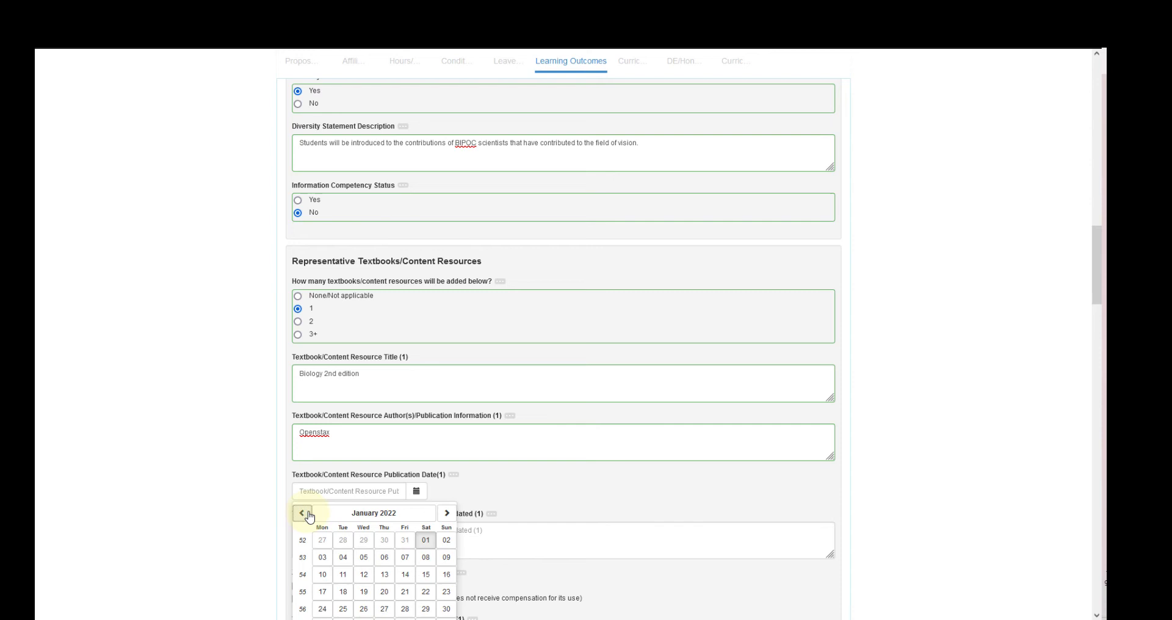
click(426, 540)
Mark the textbook as Zero Cost and Open Education Resource, with digital content status Yes and permanent access without additional terms, conditions, or costs.
scroll(396, 529, down, 2)
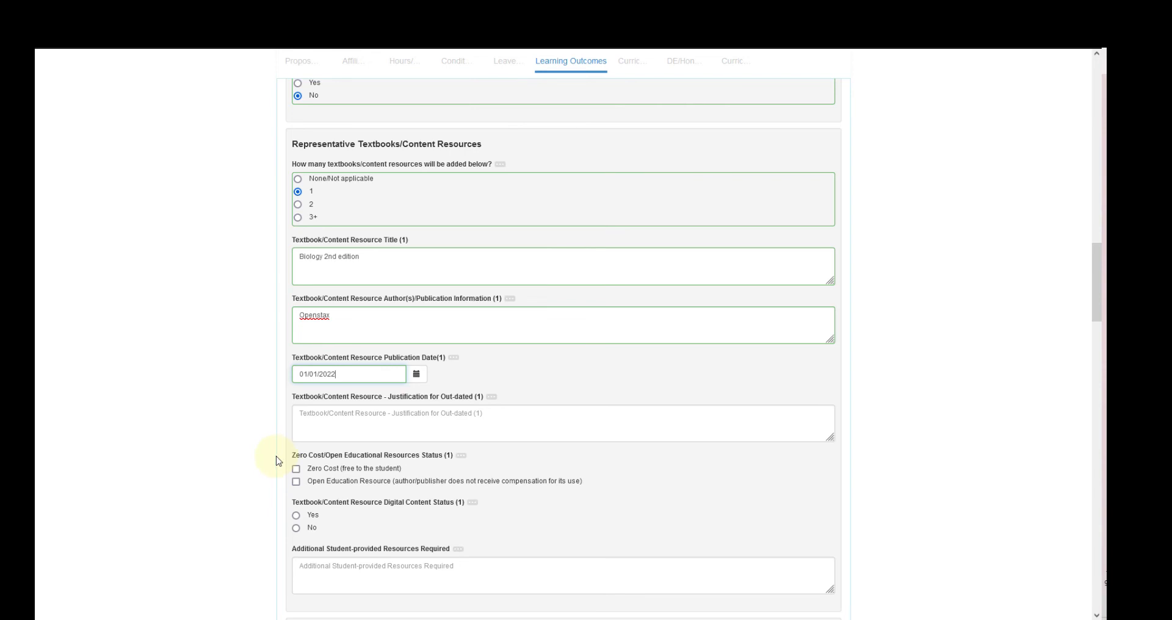
click(297, 470)
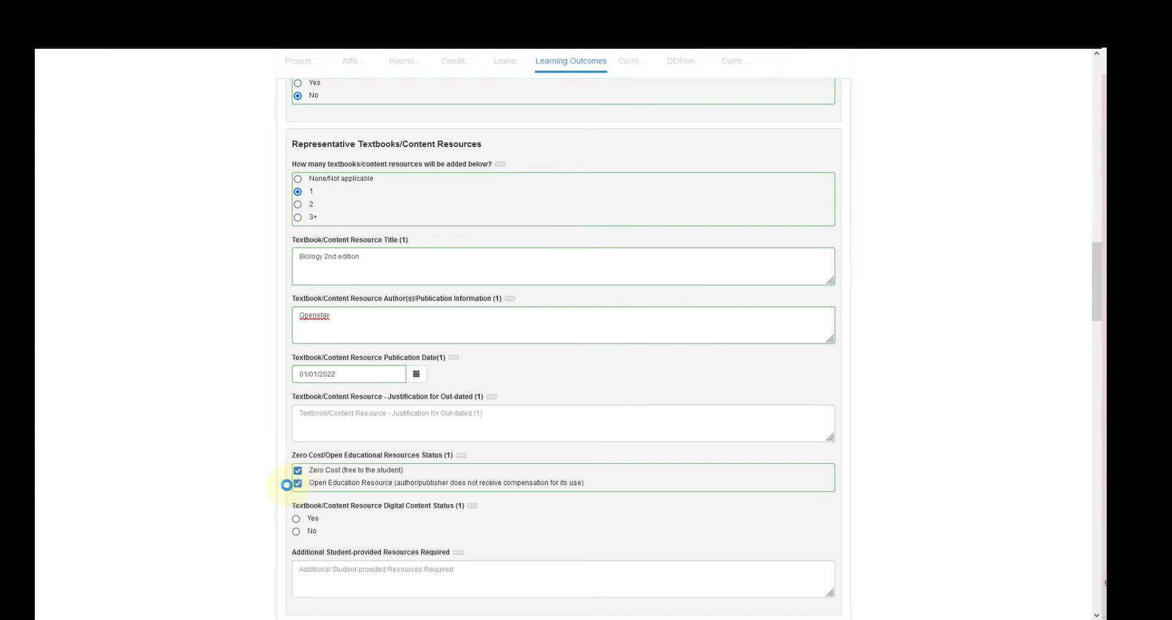
scroll(287, 482, down, 2)
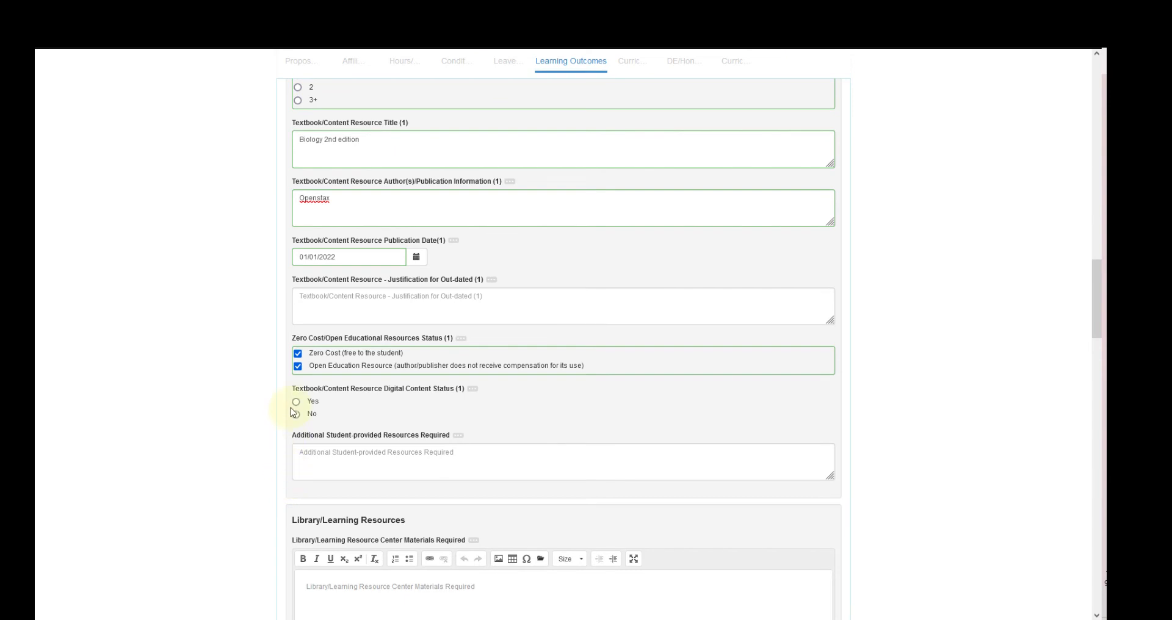
click(296, 402)
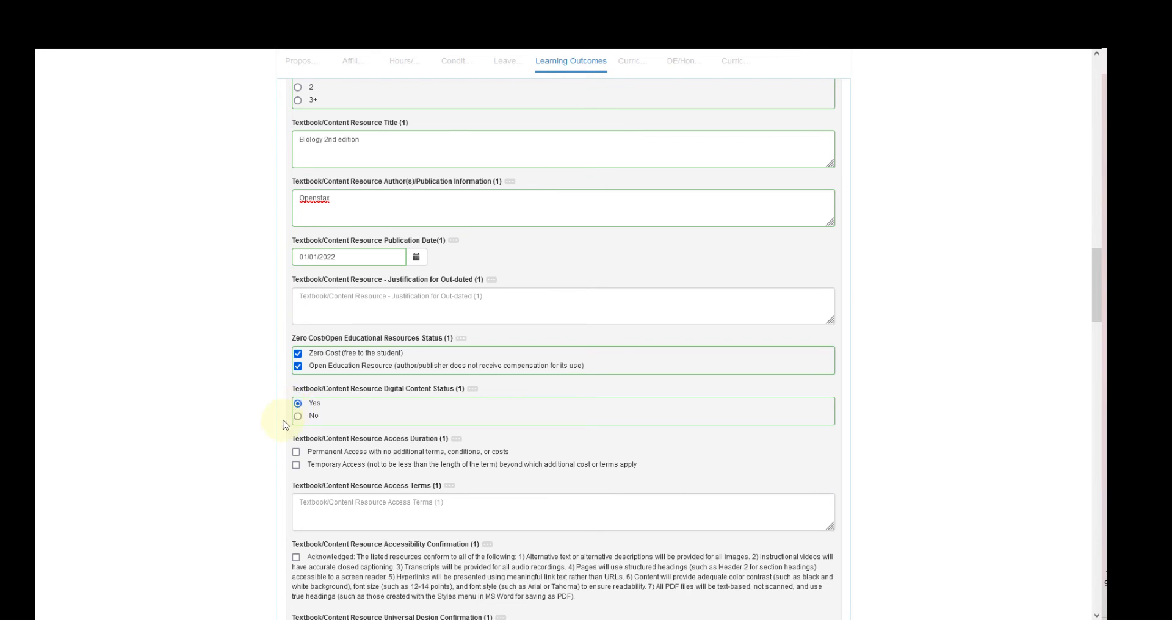
click(296, 452)
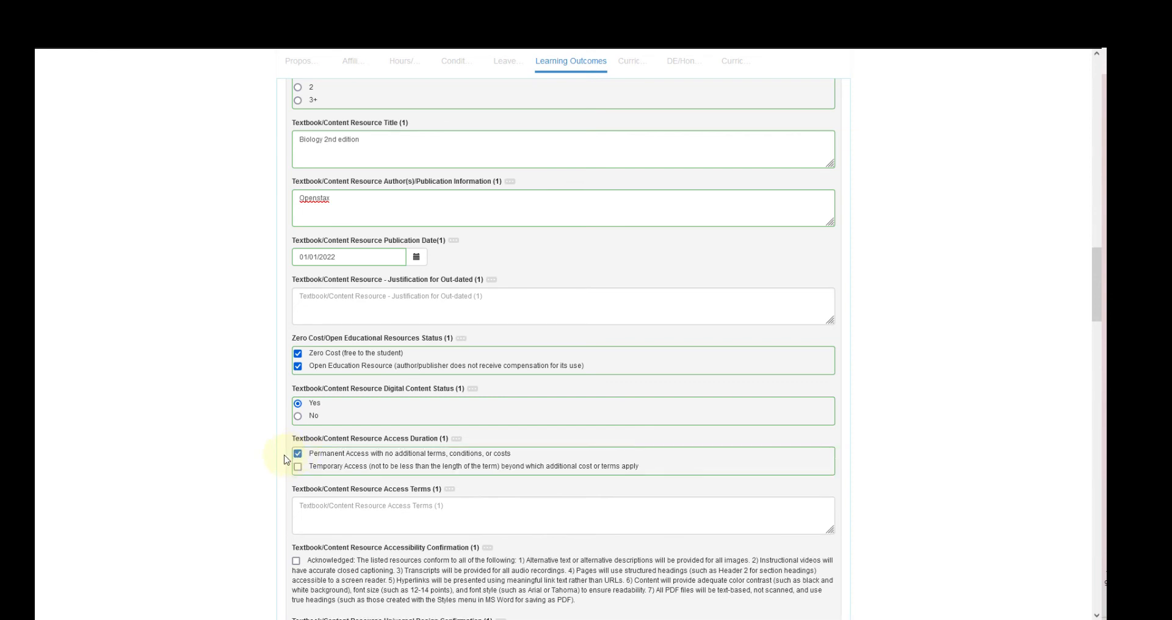
Acknowledge the textbook's Accessibility Confirmation and Universal Design Confirmation.
scroll(285, 459, down, 1)
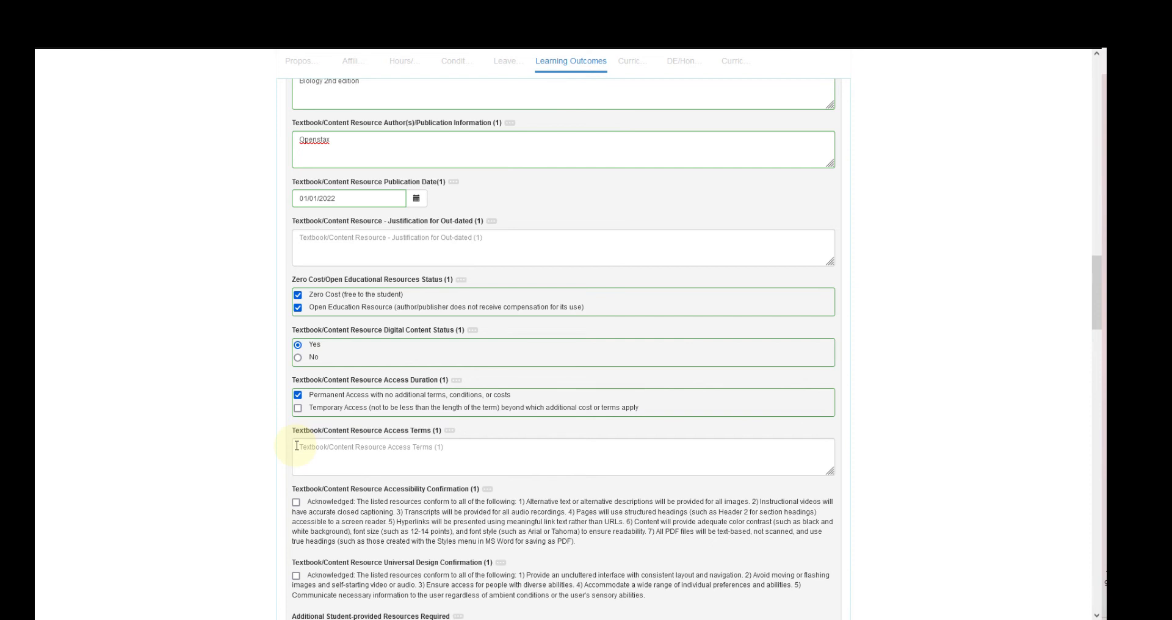
scroll(297, 446, down, 2)
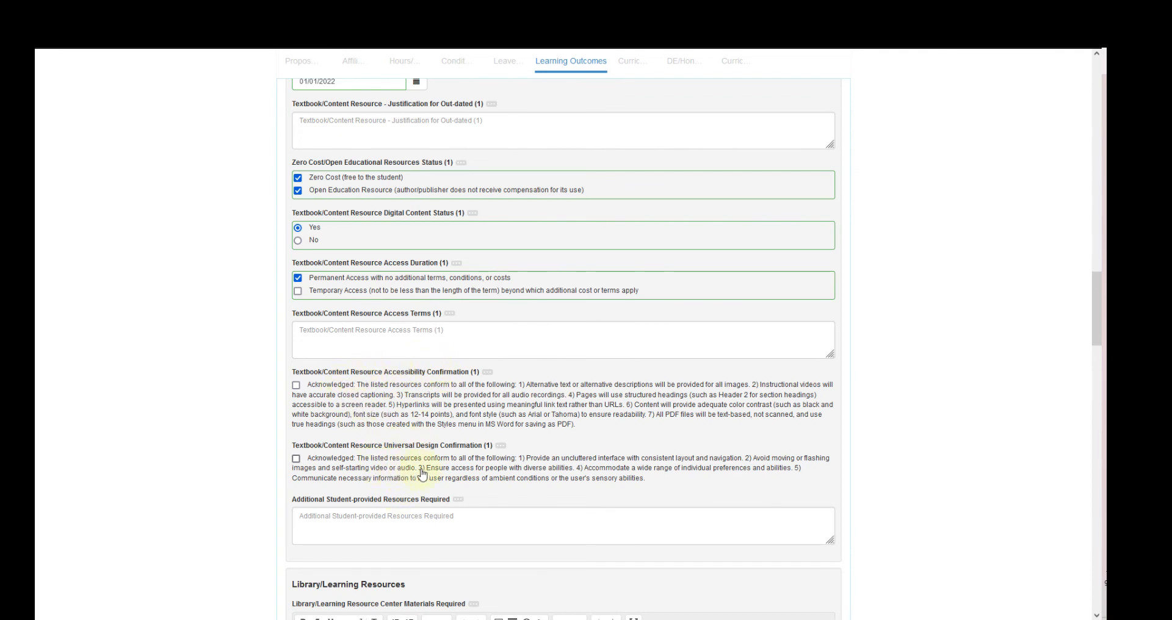
click(296, 385)
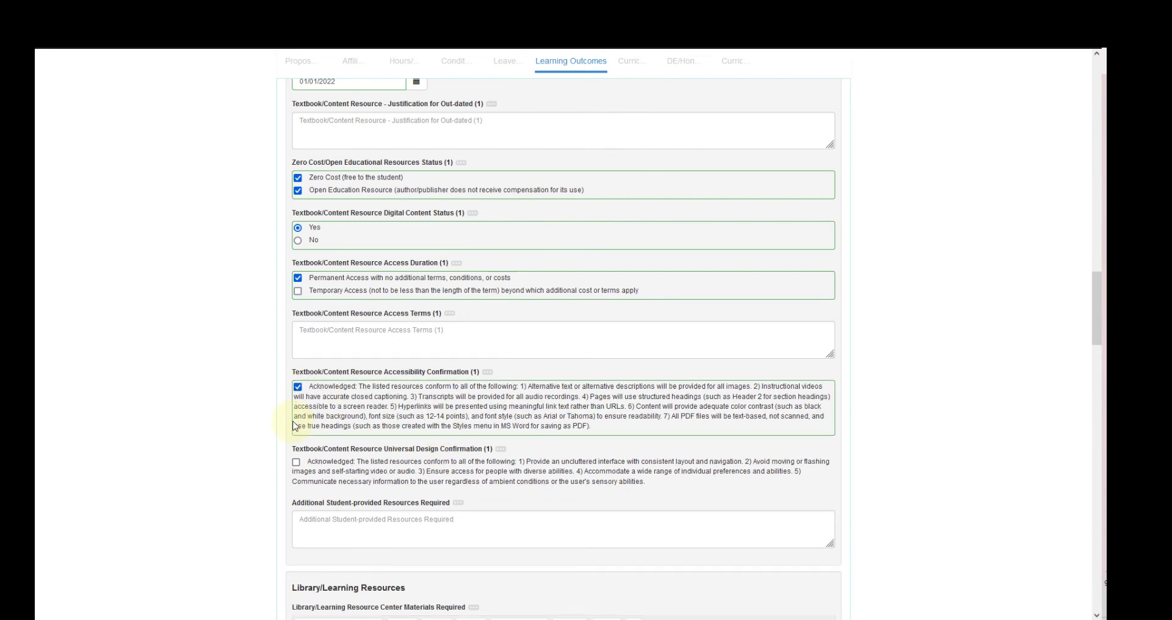
click(296, 462)
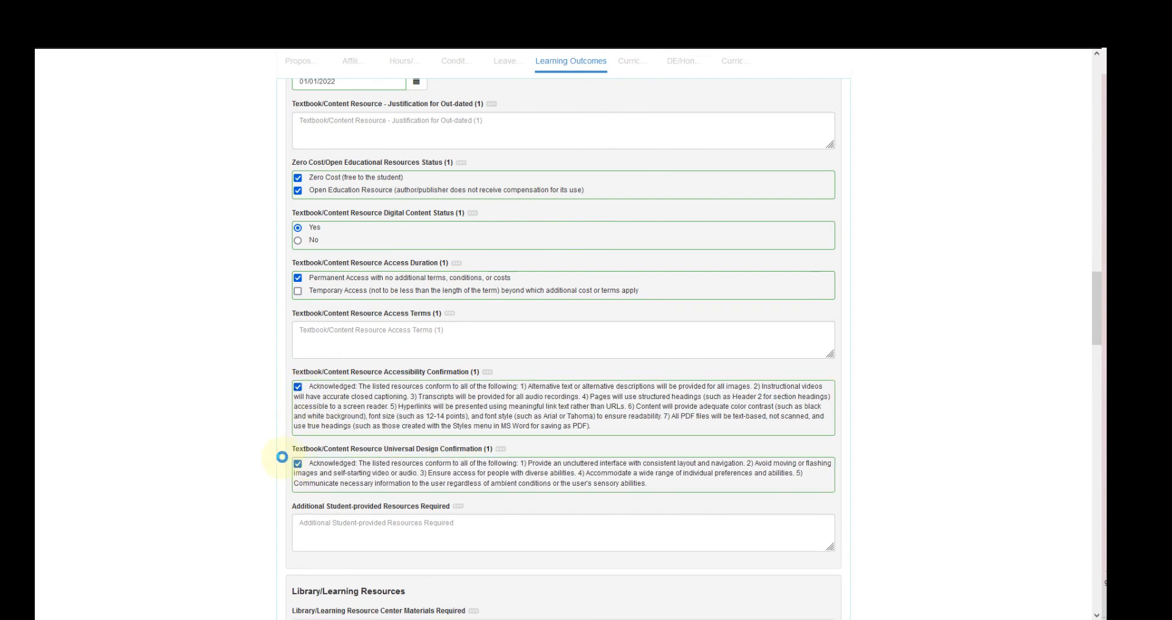
Enter "Scantrons" as the additional student-provided resources required.
scroll(281, 462, down, 1)
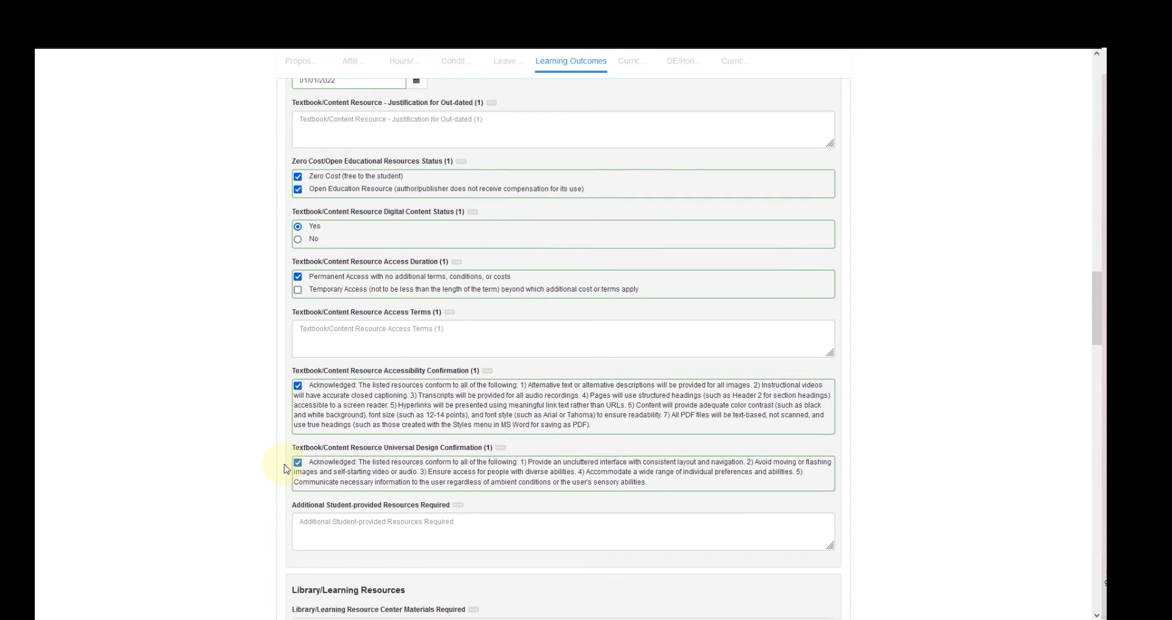
click(333, 473)
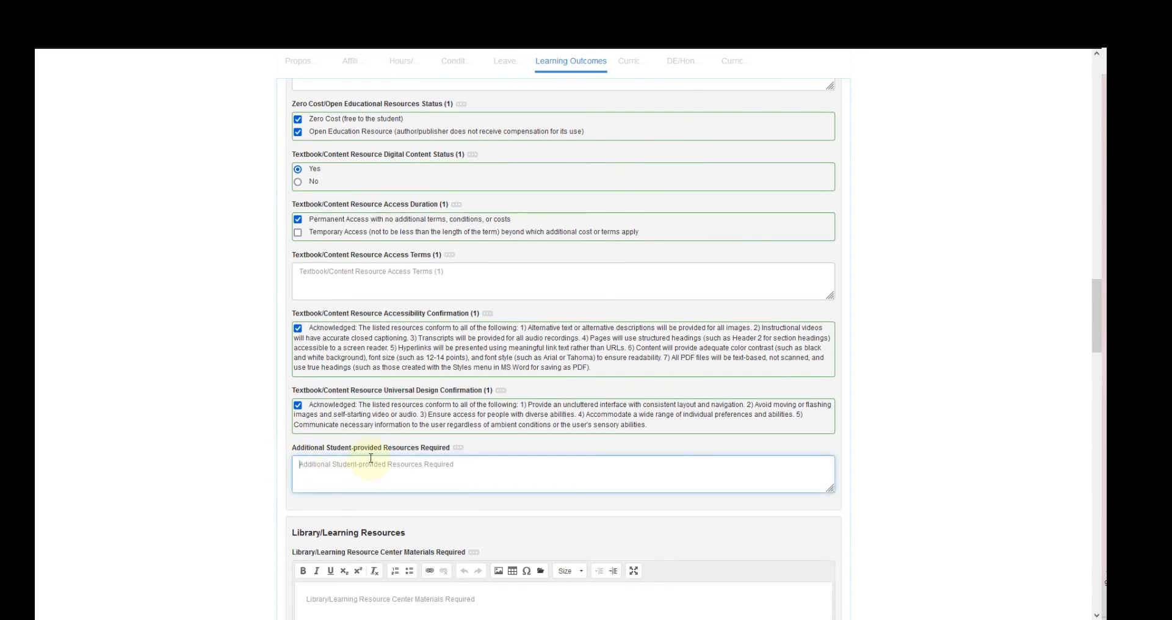
text(Scantrons)
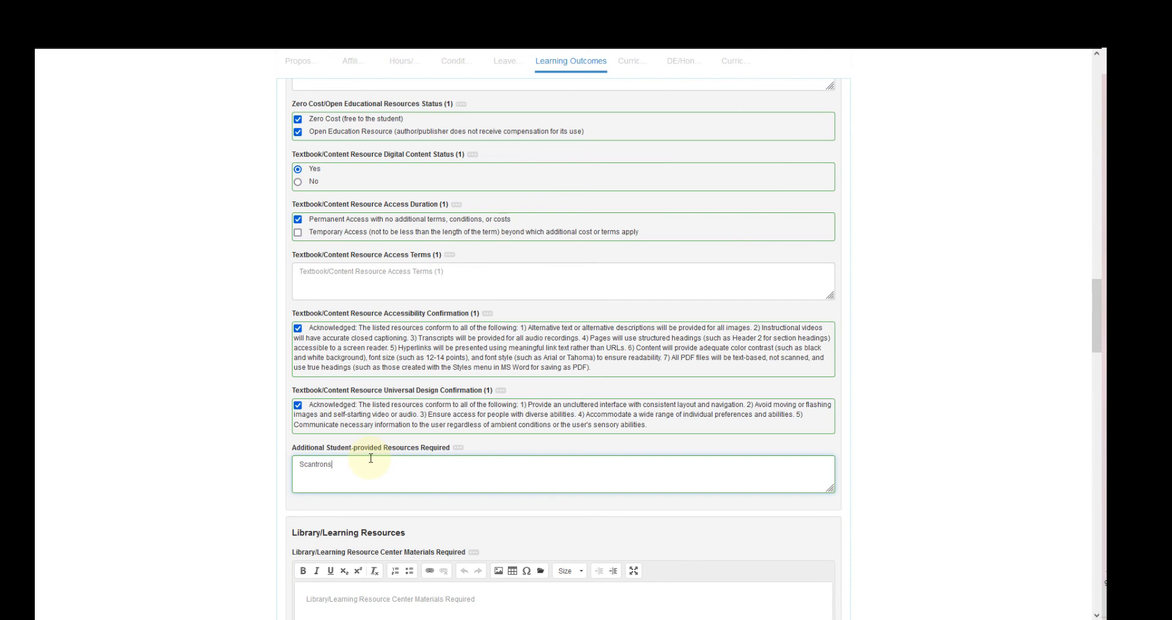
Enter "Access to the journal cell" as the required Library/Learning Resource Center materials, with "cell" in italics.
scroll(371, 457, down, 3)
click(362, 446)
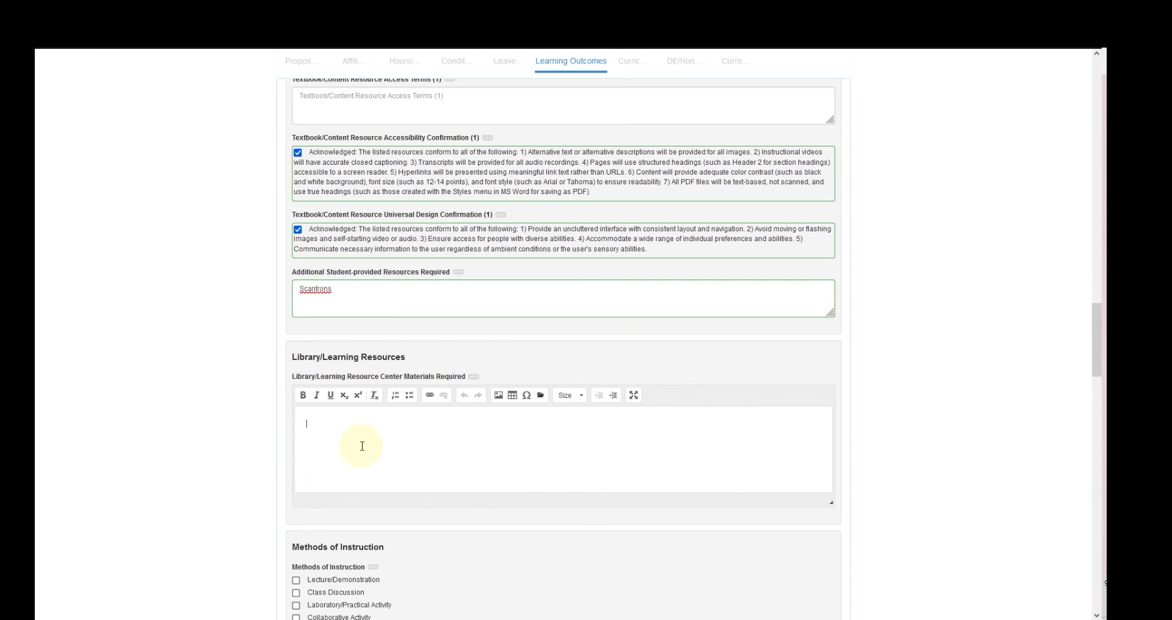
text(Acess t)
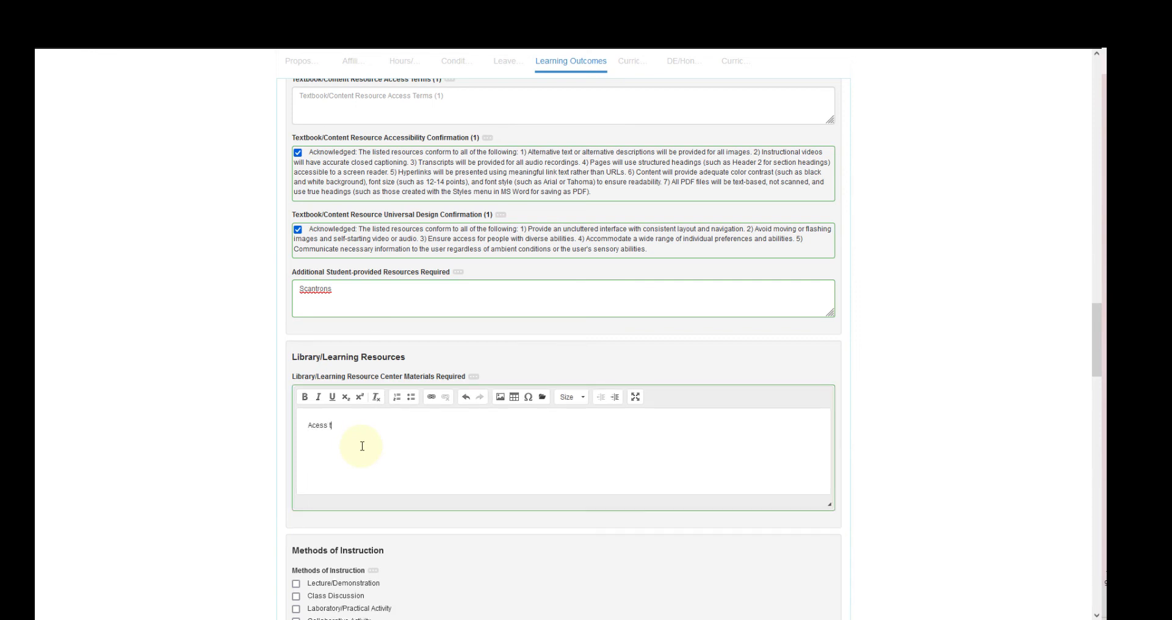
text(o the journal th)
key(BackSpace)
key(BackSpace)
key(ctrl+i)
text(cell)
click(309, 426)
click(321, 427)
right_click(319, 423)
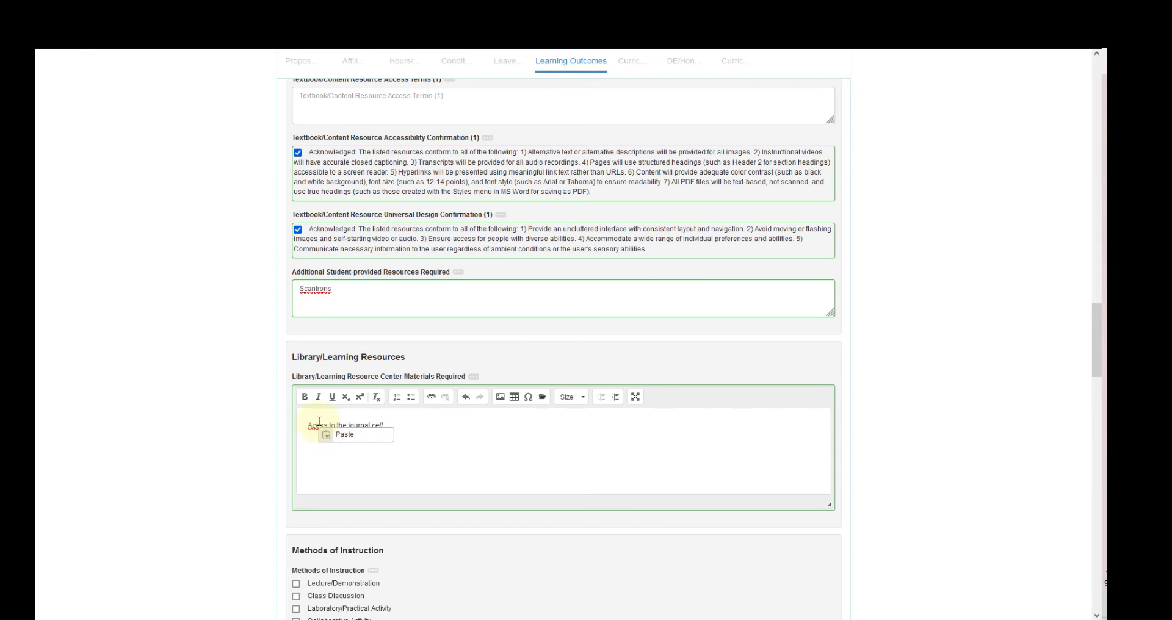
click(317, 422)
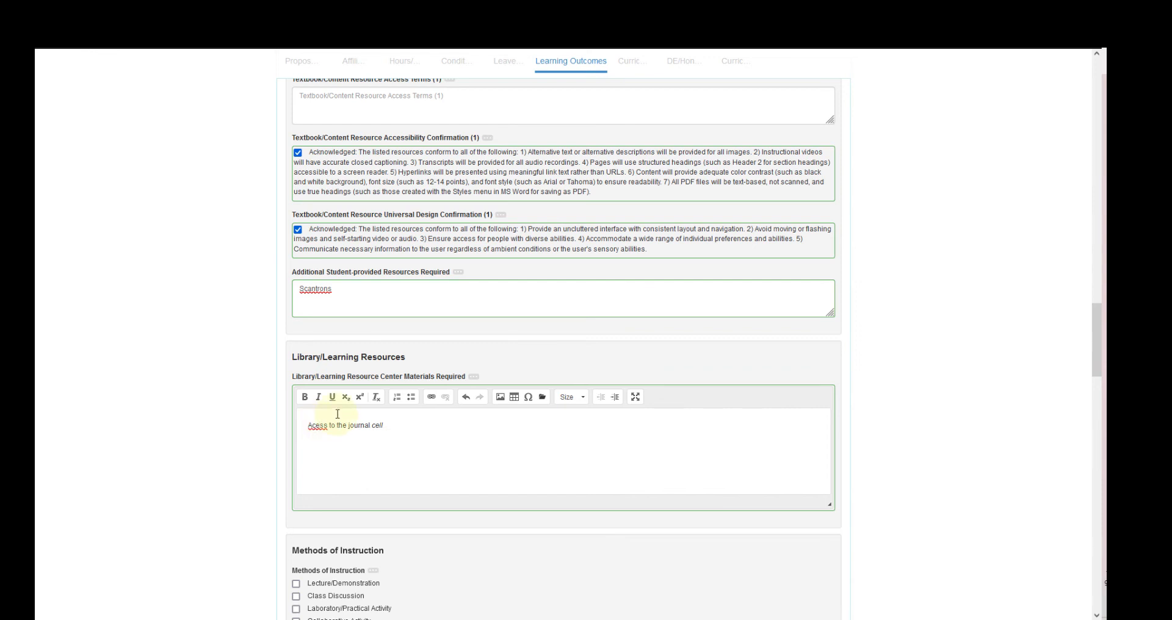
text(c)
Select Lecture/Demonstration, Laboratory/Practical Activity and Event Attendance/Site Visitation/Field Trip as the methods of instruction.
scroll(332, 416, down, 4)
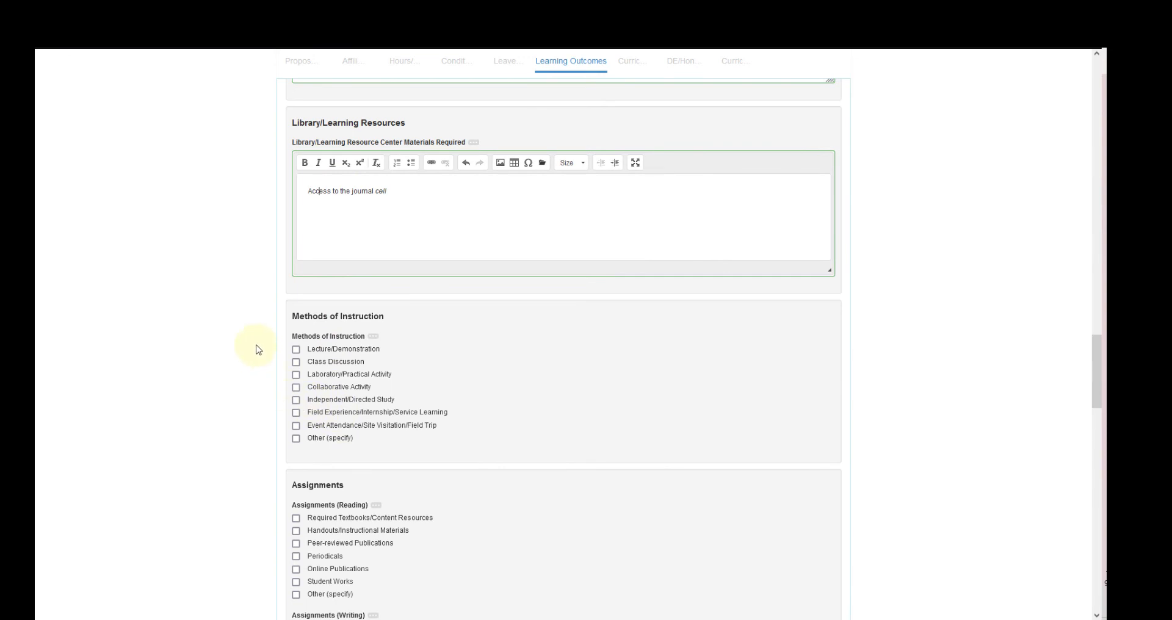
click(296, 350)
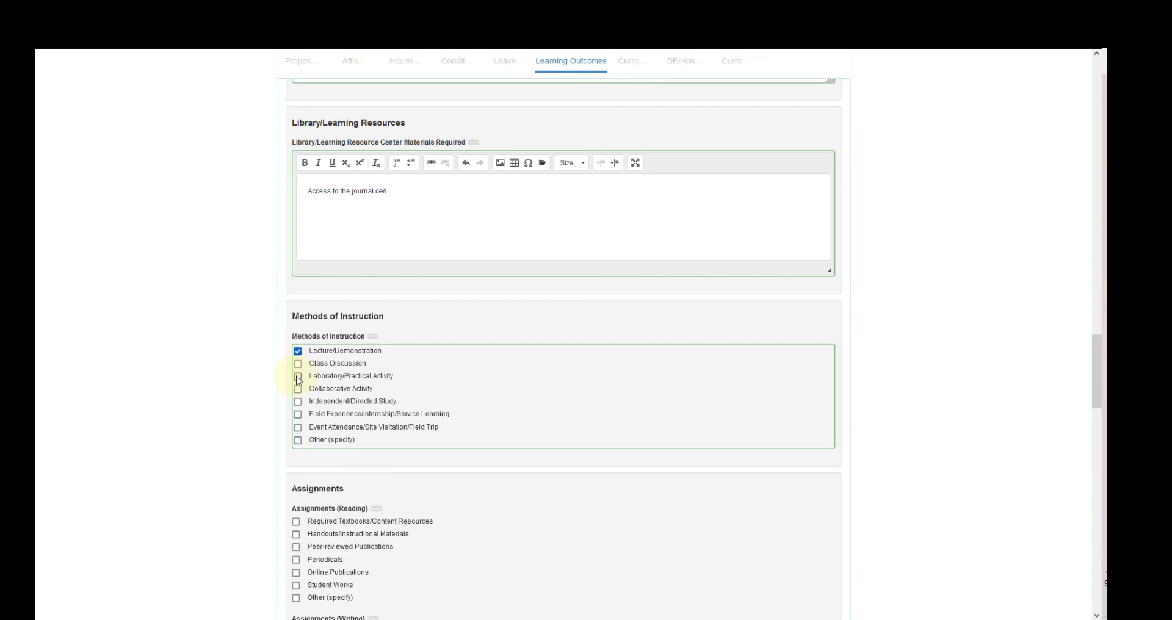
click(298, 378)
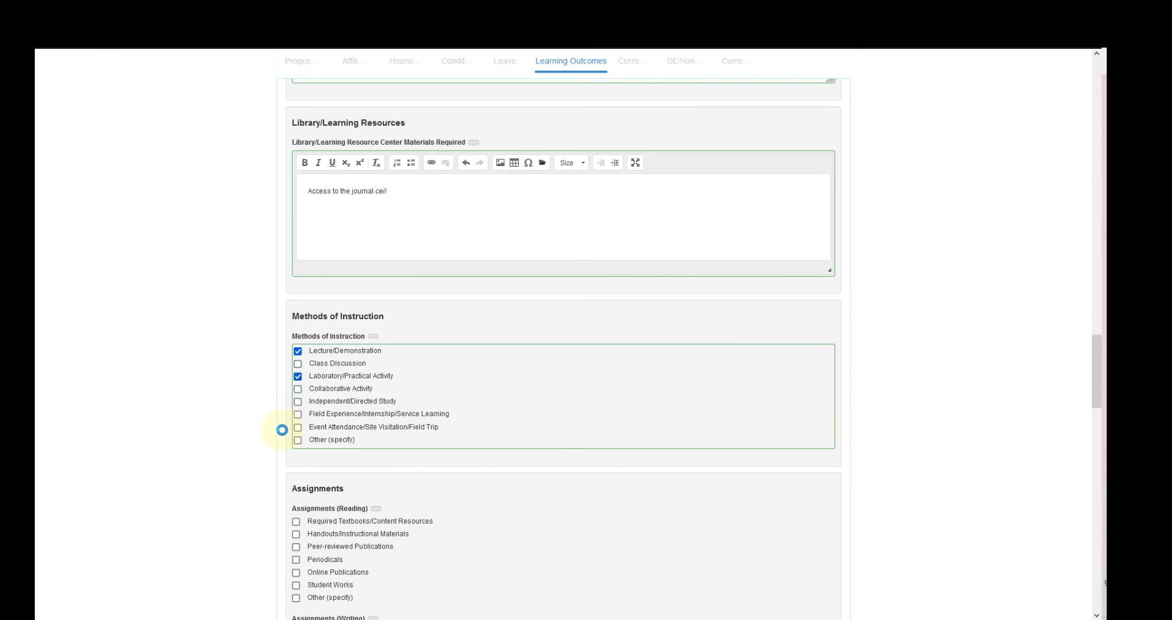
click(297, 430)
click(297, 442)
scroll(283, 436, down, 3)
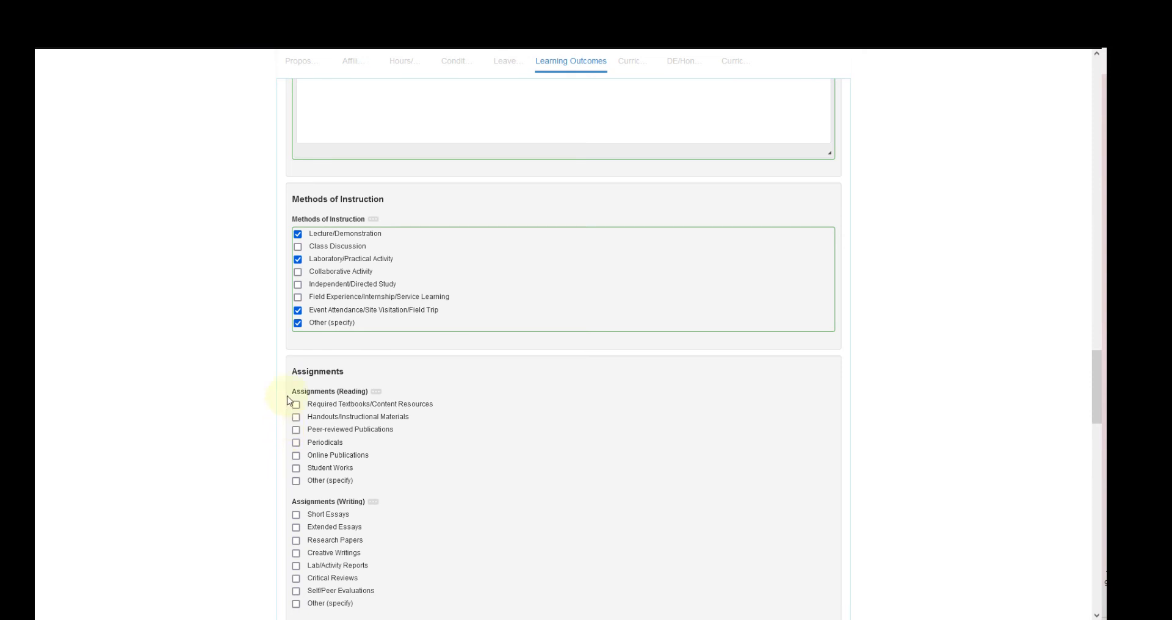
click(297, 324)
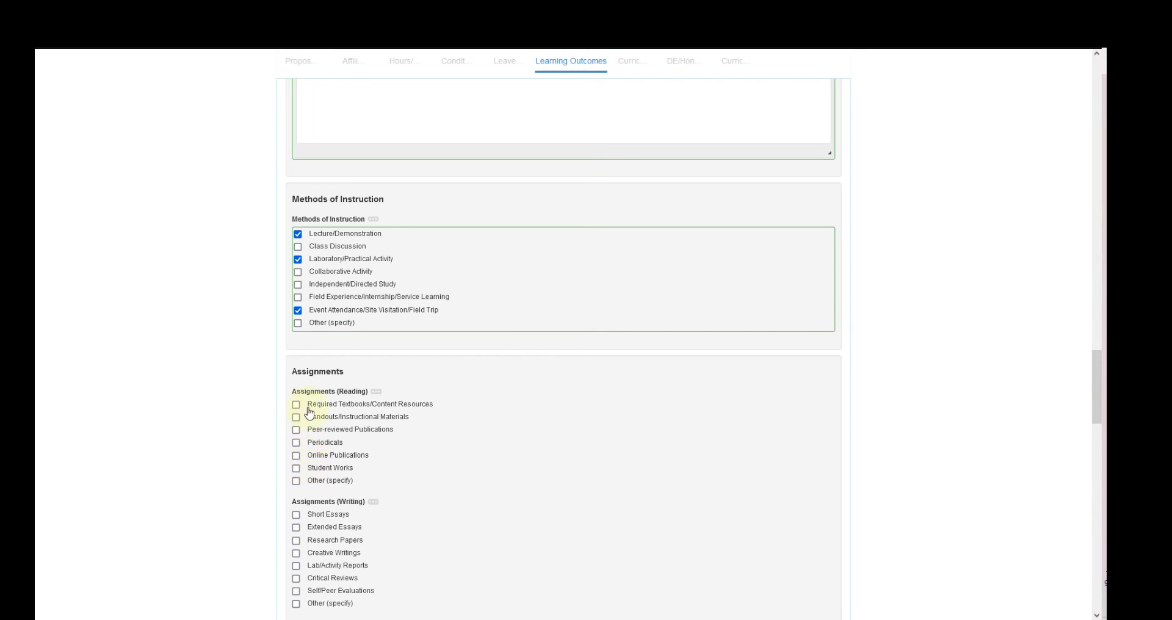
Select Required Textbooks/Content Resources, Peer-reviewed Publications and Online Publications as the reading assignments.
click(323, 458)
click(316, 406)
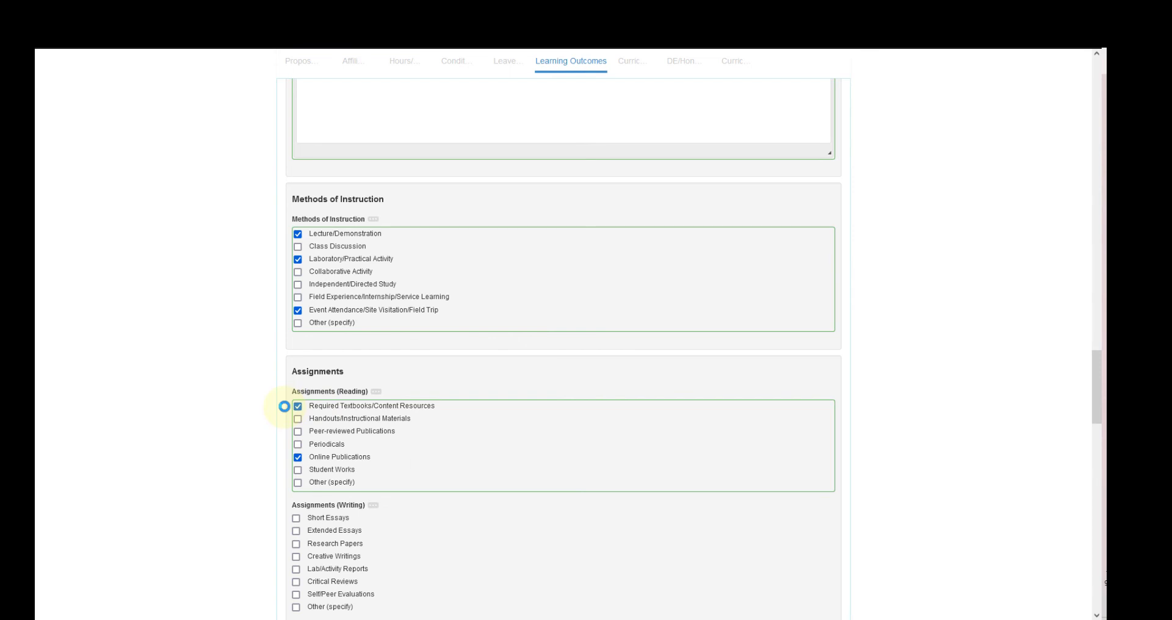
click(312, 432)
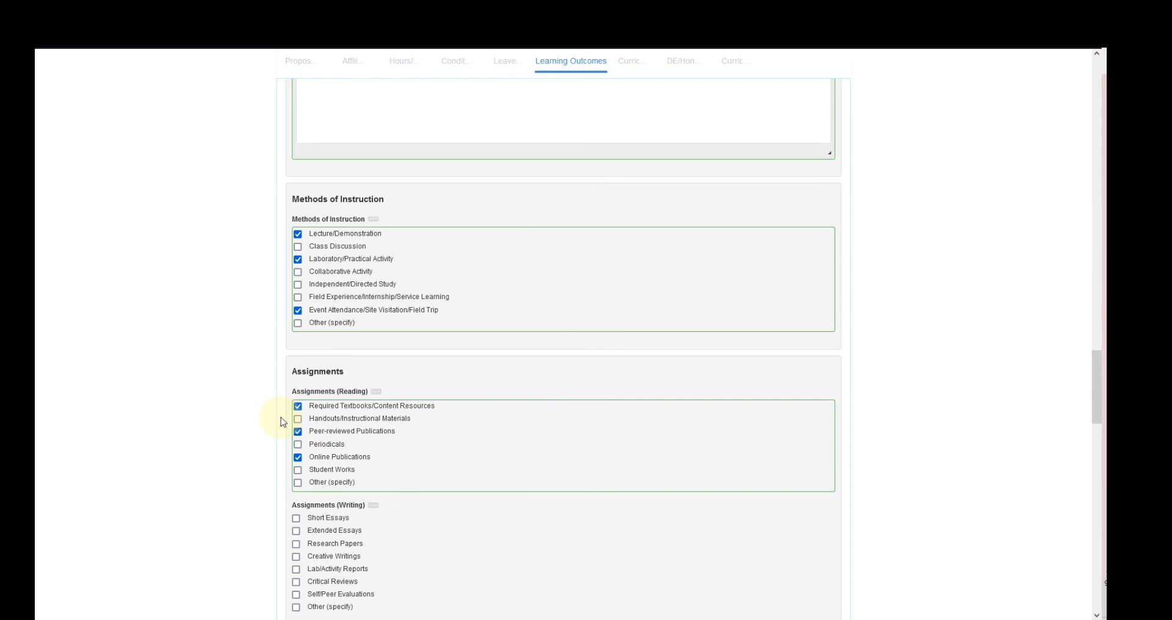
Select Short Essays and Lab/Activity Reports as the writing assignments.
scroll(283, 421, down, 2)
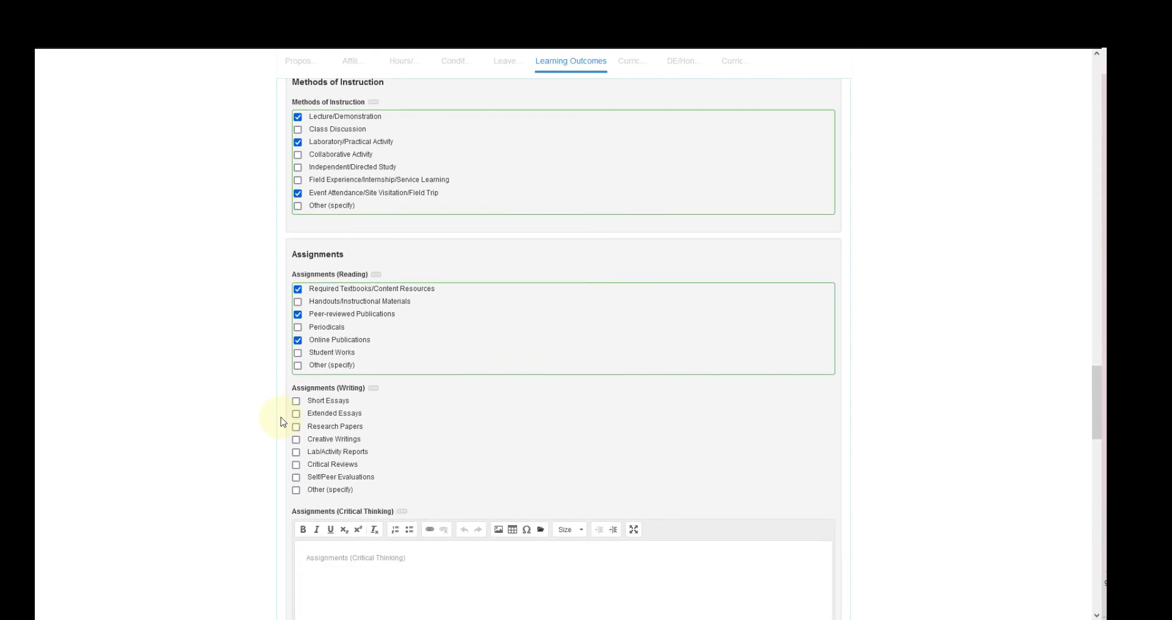
click(315, 454)
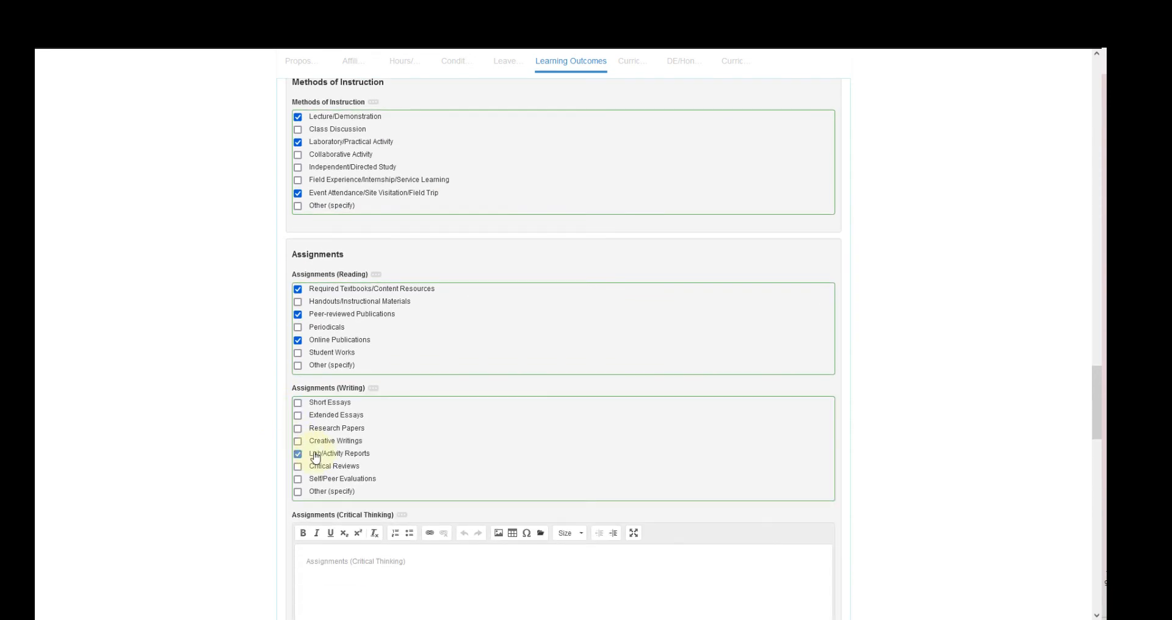
click(316, 405)
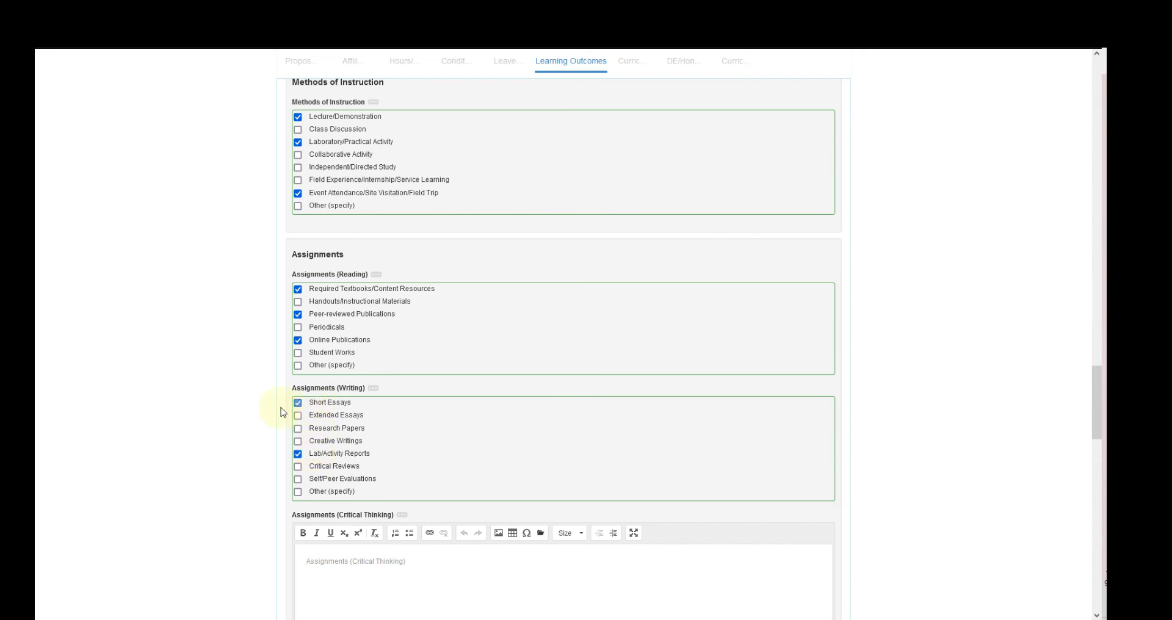
Enter the critical thinking assignment: "Students will demonstrate critical thinking by applying evolutionary principles to understand the history of the "eye" in the animal kingdom.".
scroll(269, 433, down, 2)
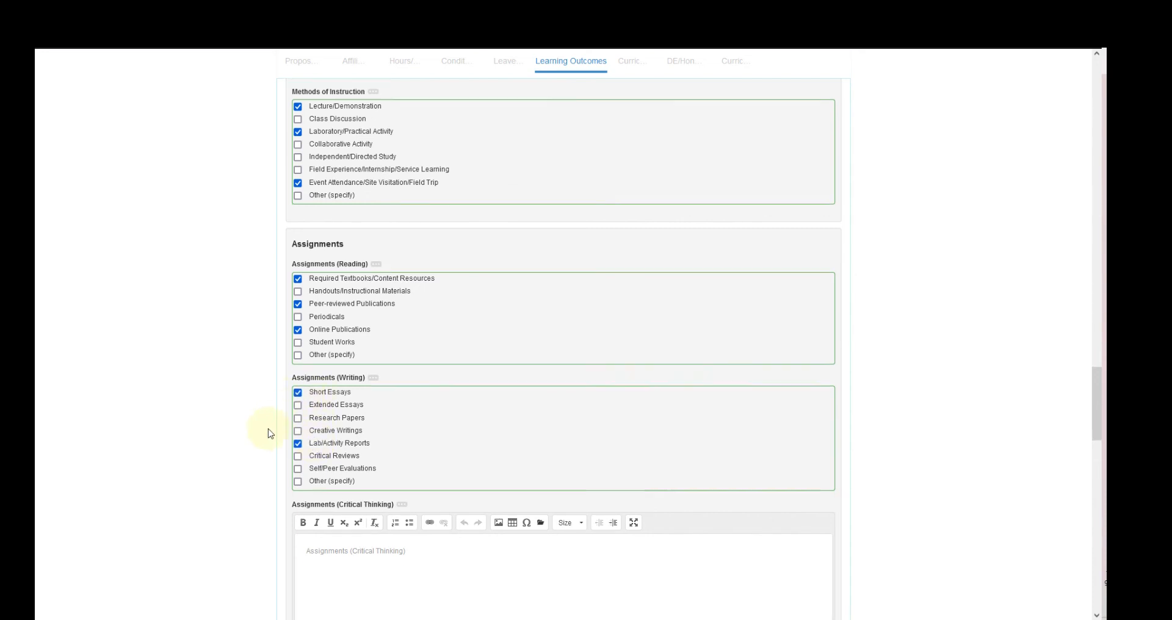
click(318, 457)
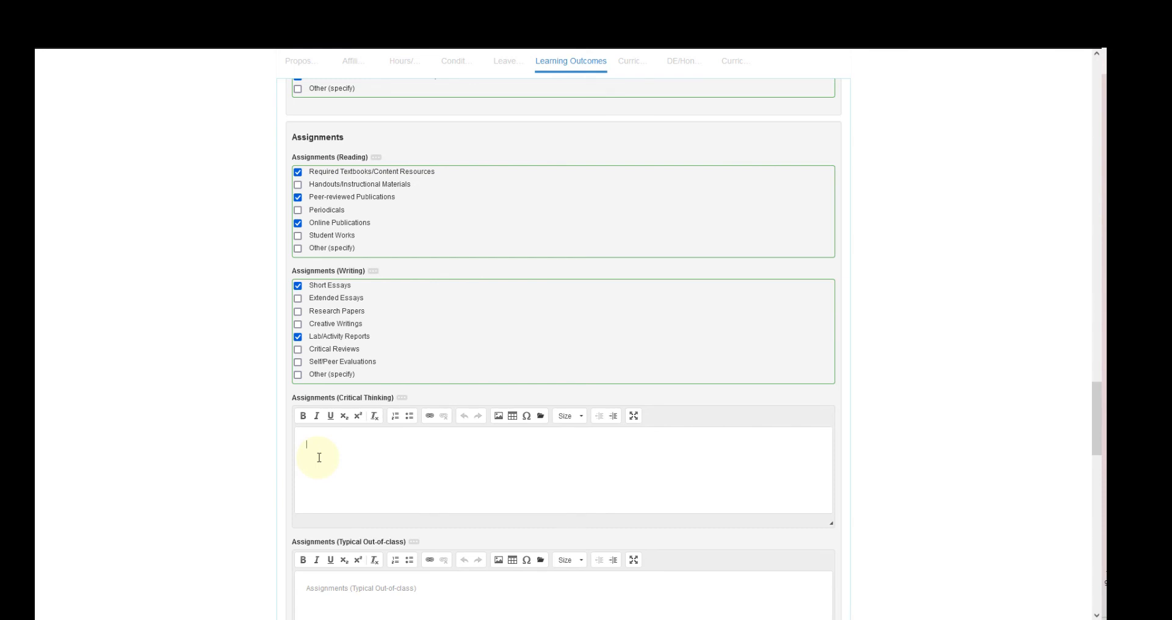
text(Students will demonstrate critical thinking by applying evolutionary principles to understand the history  of the "eye" in the animal kingdom.)
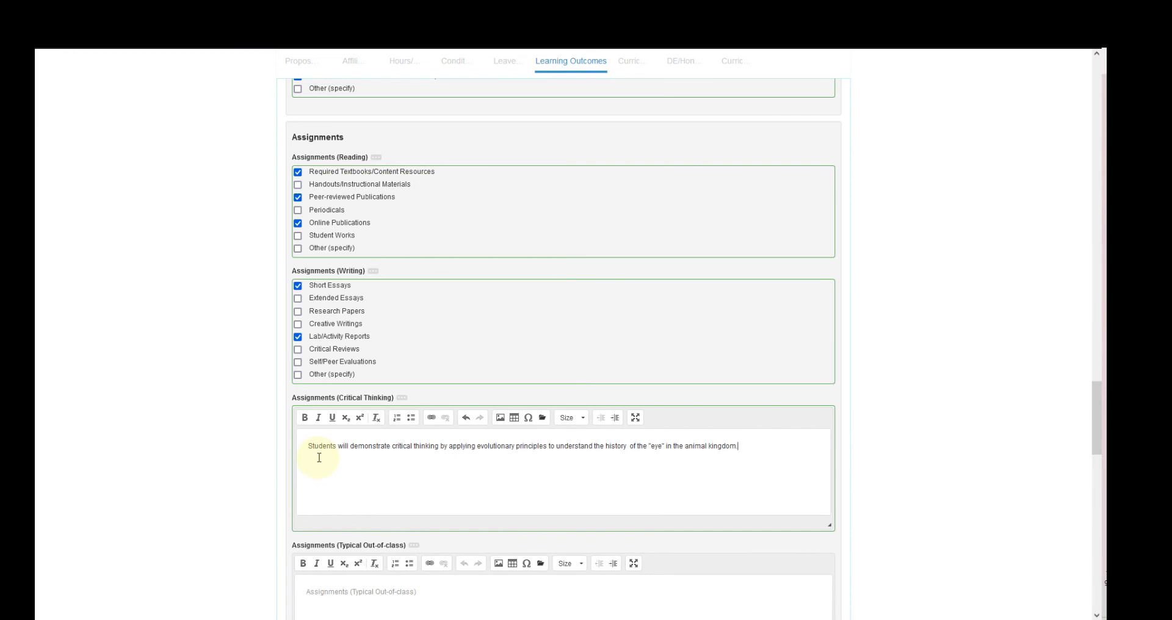
Enter the typical out-of-class assignments as a bulleted list with "Essays" and "Journal summaries".
scroll(320, 458, down, 3)
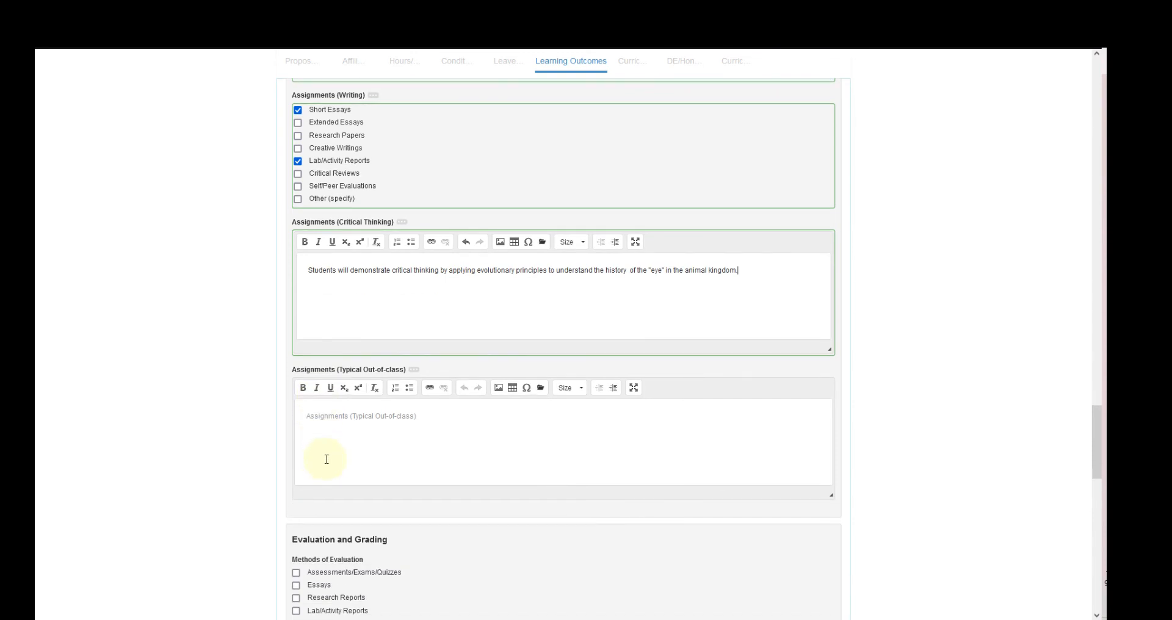
click(326, 459)
click(409, 389)
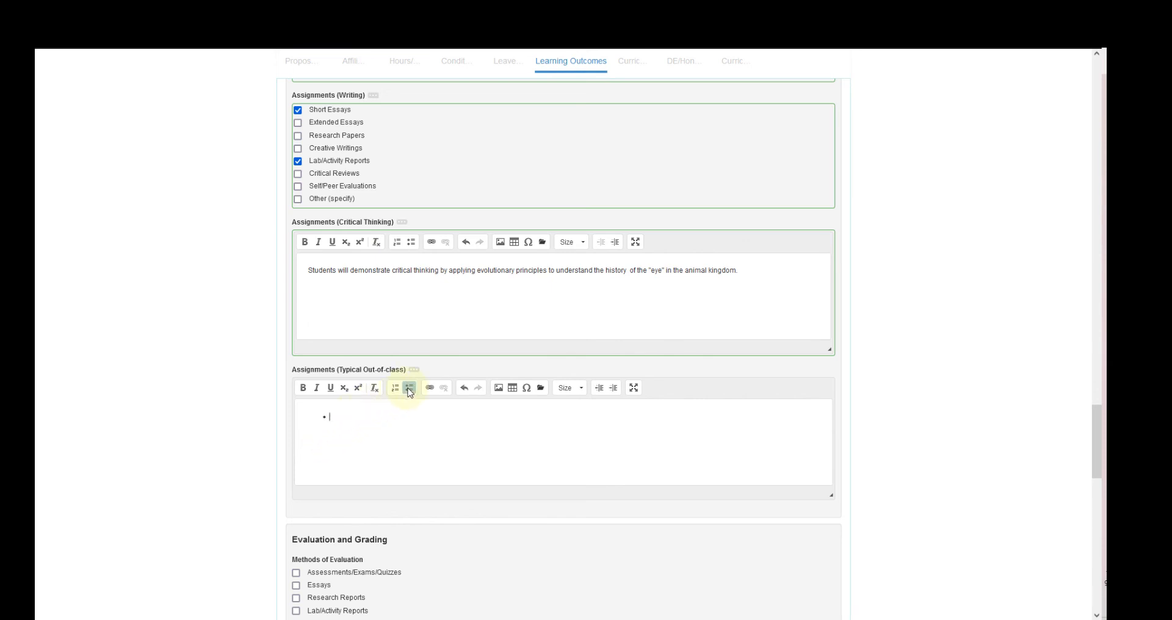
text(Essays )
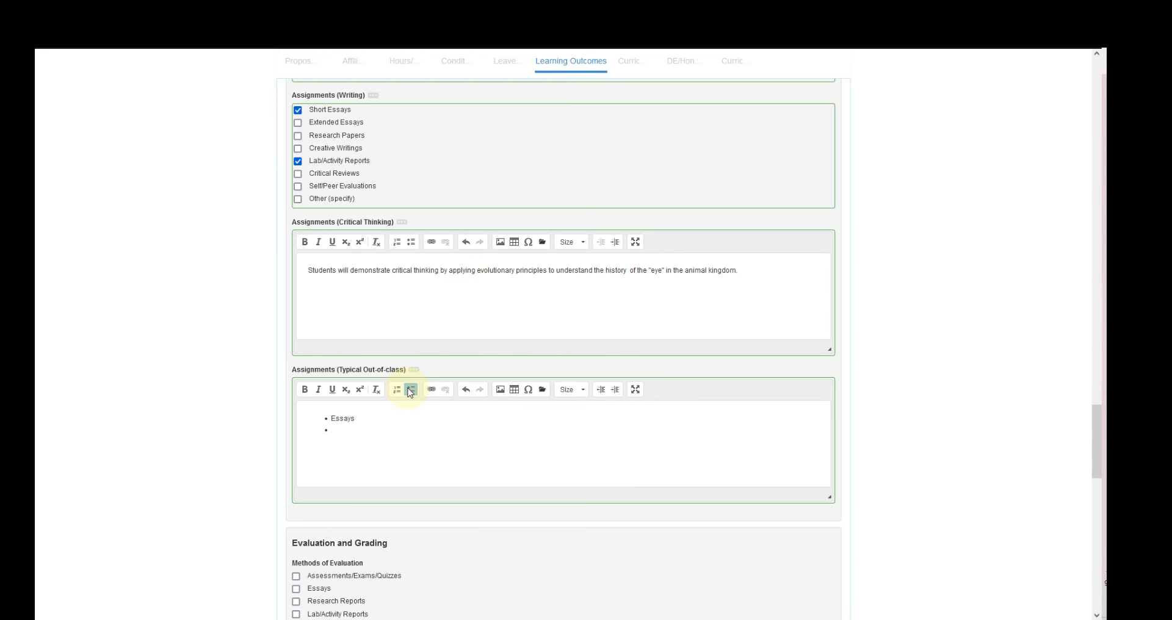
text(Journal summaries)
Select Assessments/Exams/Quizzes, Essays, Research Reports and Lab/Activity Reports as the methods of evaluation, leaving Other unselected.
scroll(410, 393, down, 3)
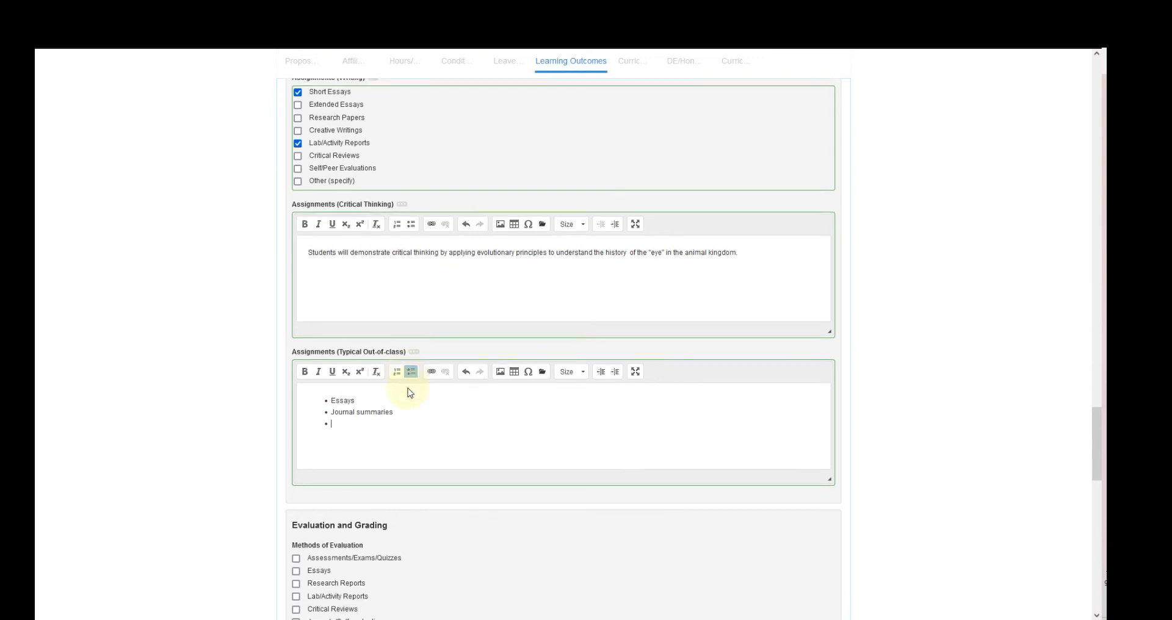
scroll(410, 393, down, 1)
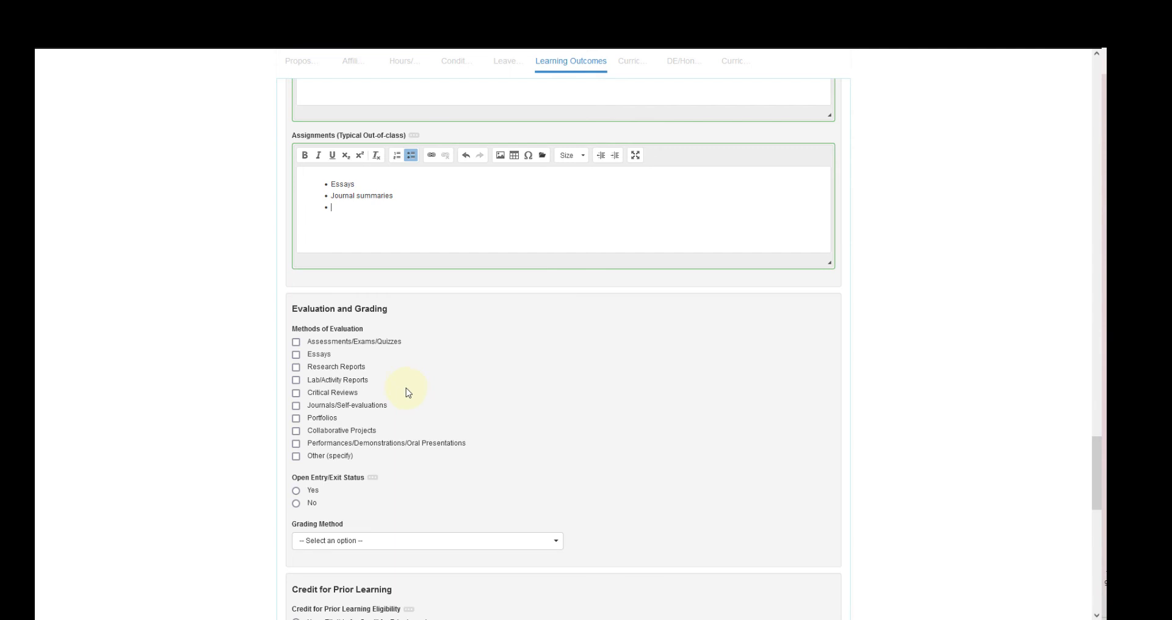
click(330, 343)
click(322, 355)
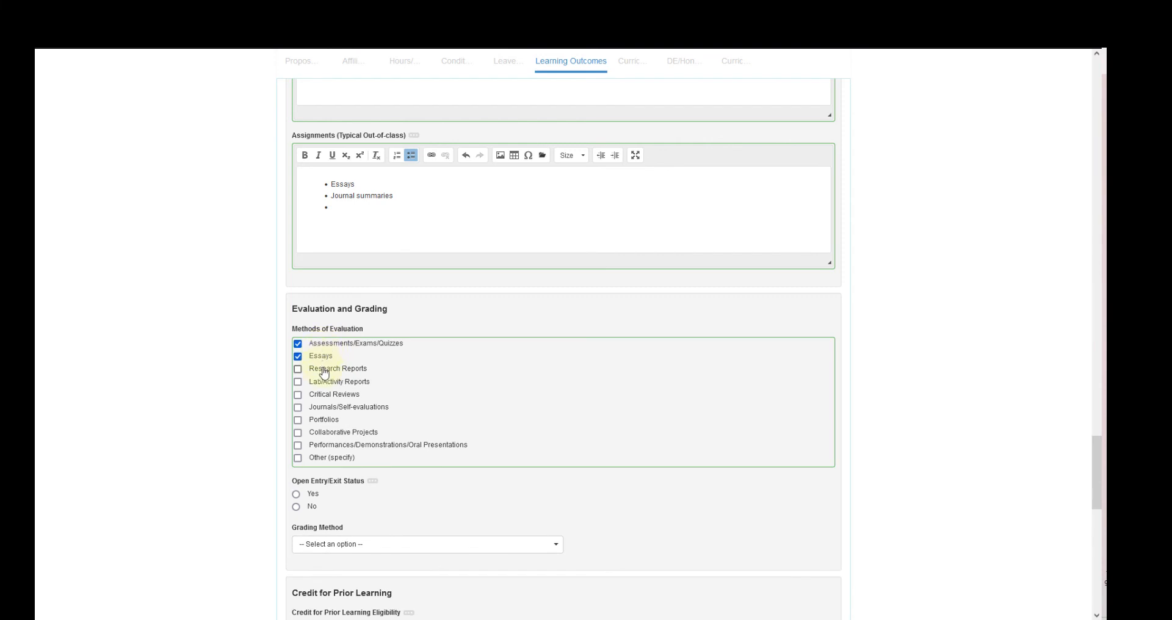
click(324, 383)
click(321, 370)
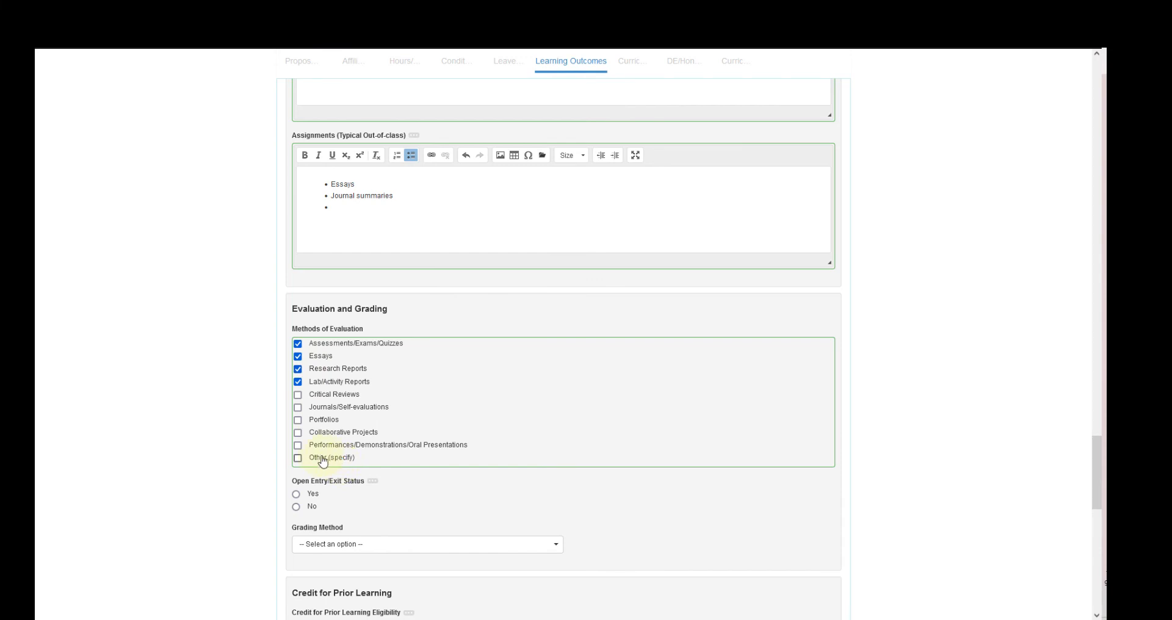
click(342, 461)
click(342, 462)
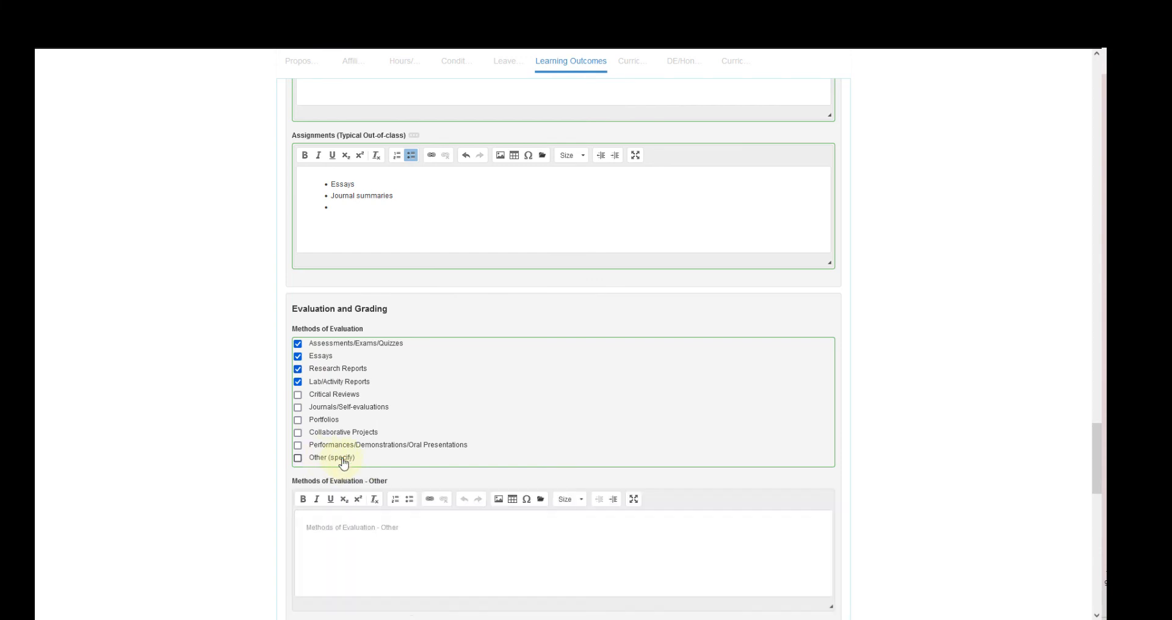
Set the Open Entry/Exit Status to No and the grading method to Credit - Letter Grade (GRD).
scroll(340, 459, down, 3)
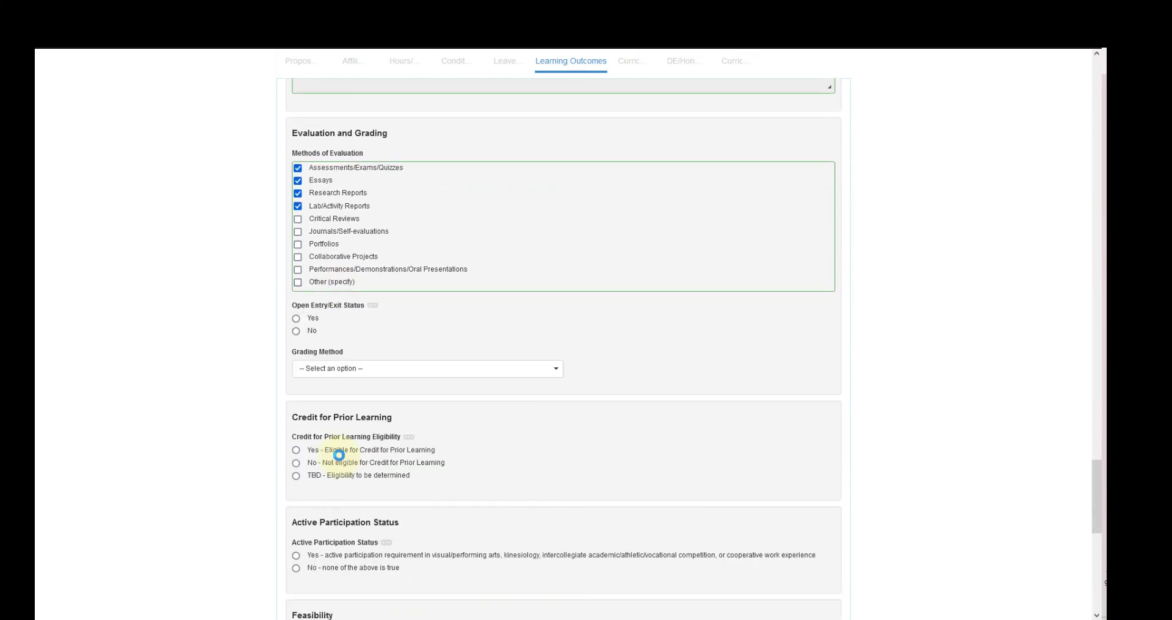
click(298, 332)
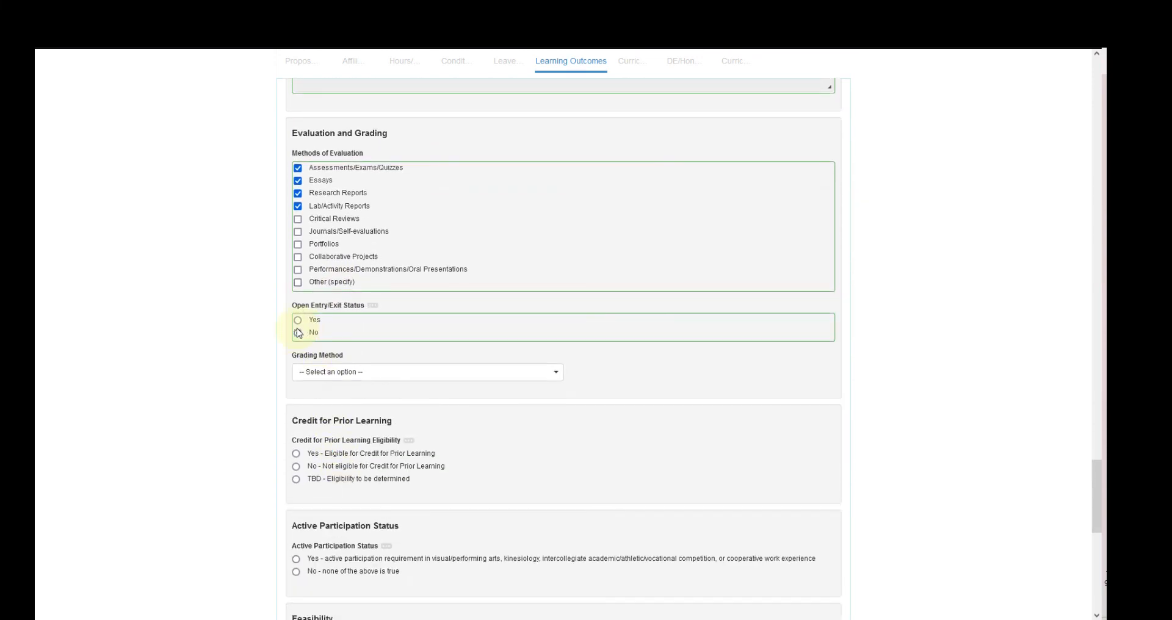
click(314, 371)
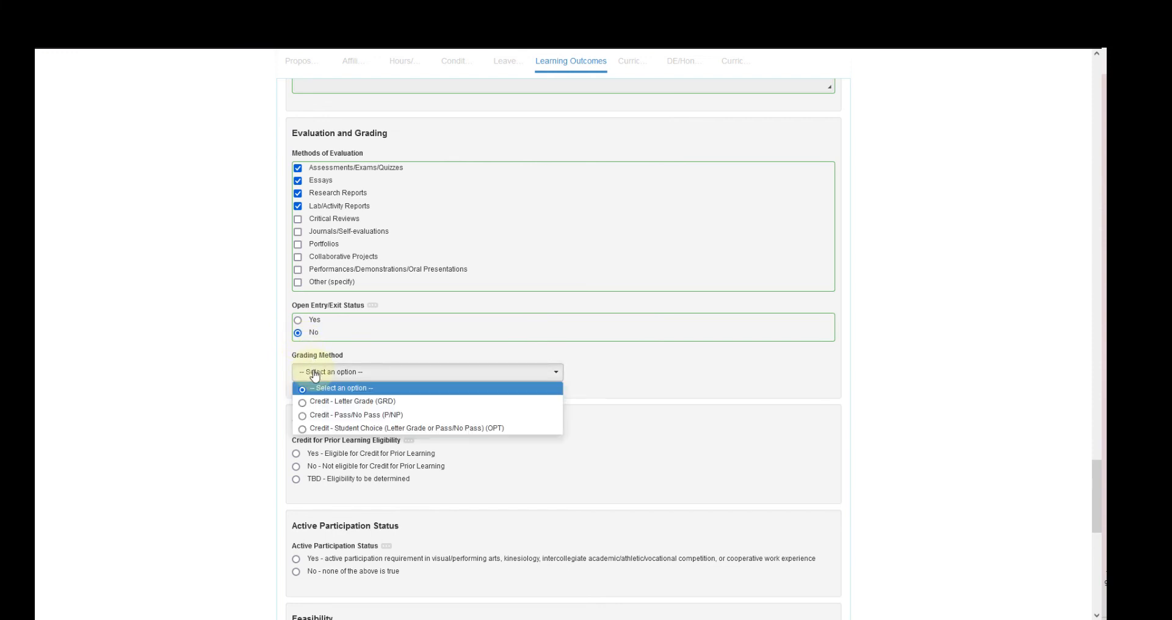
click(334, 403)
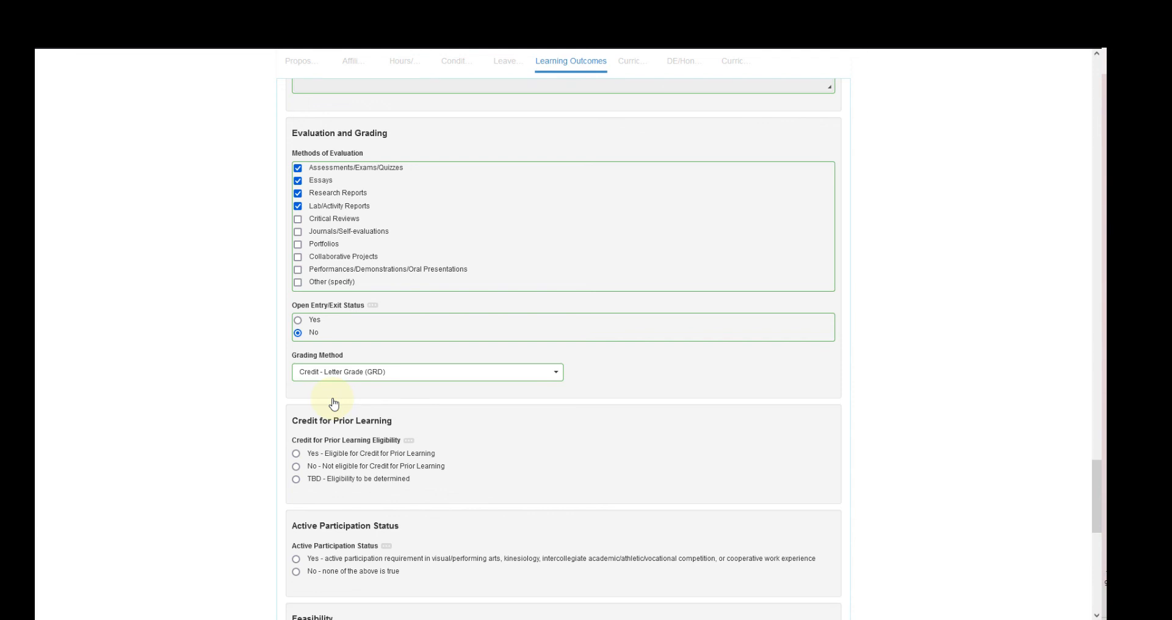
Set Credit for Prior Learning Eligibility to TBD - Eligibility to be determined and Active Participation Status to No.
click(297, 479)
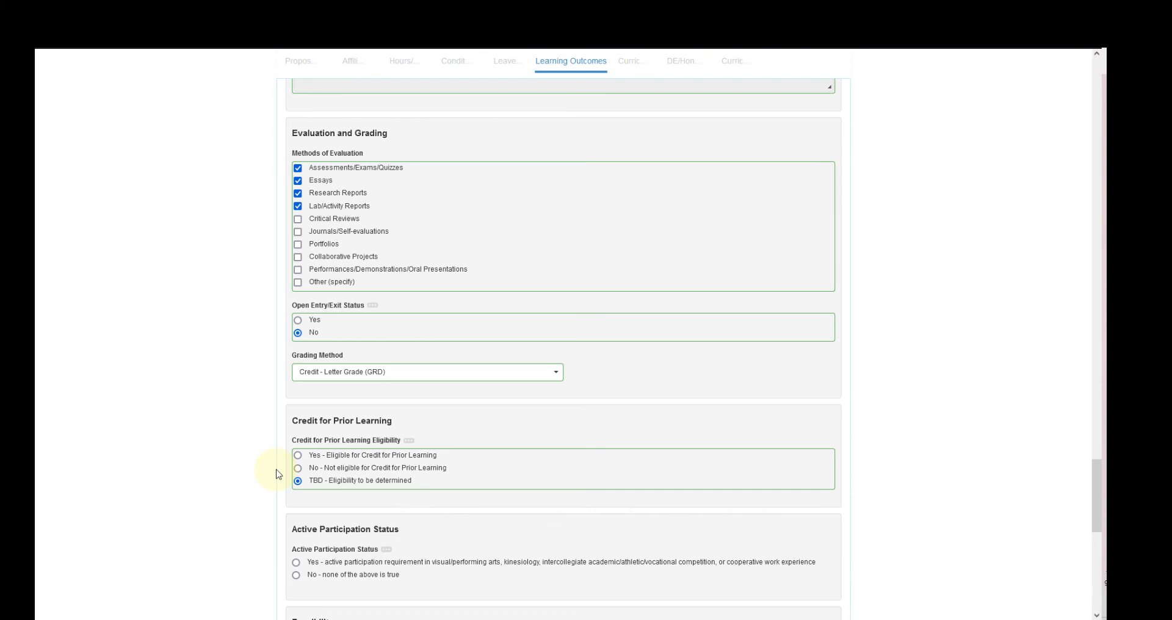
scroll(277, 474, down, 2)
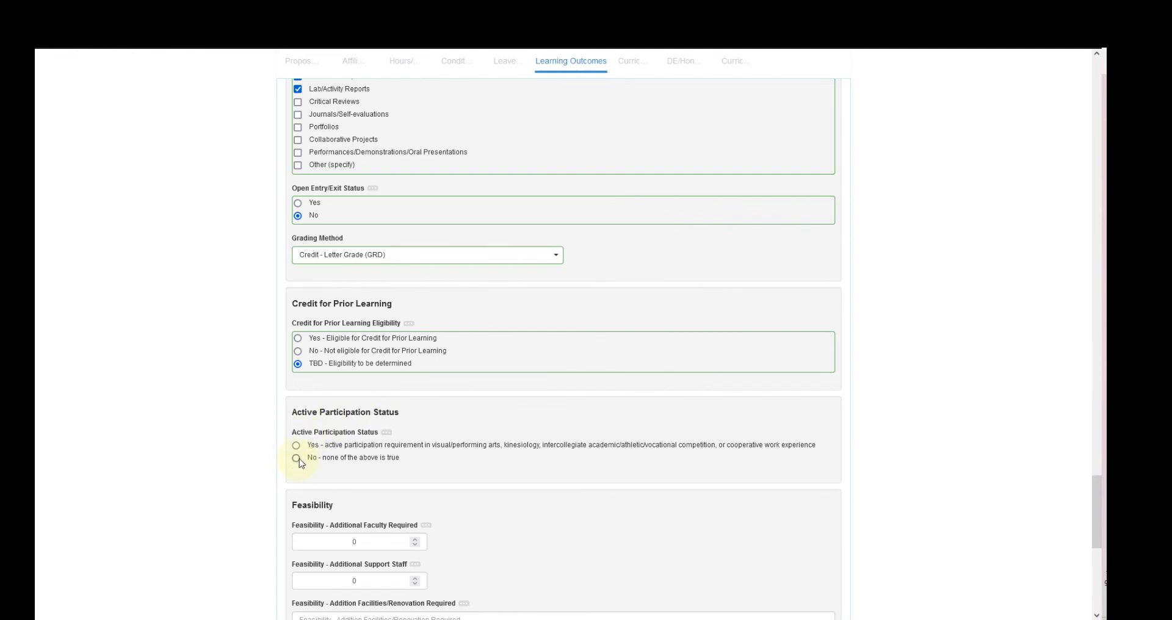
click(297, 459)
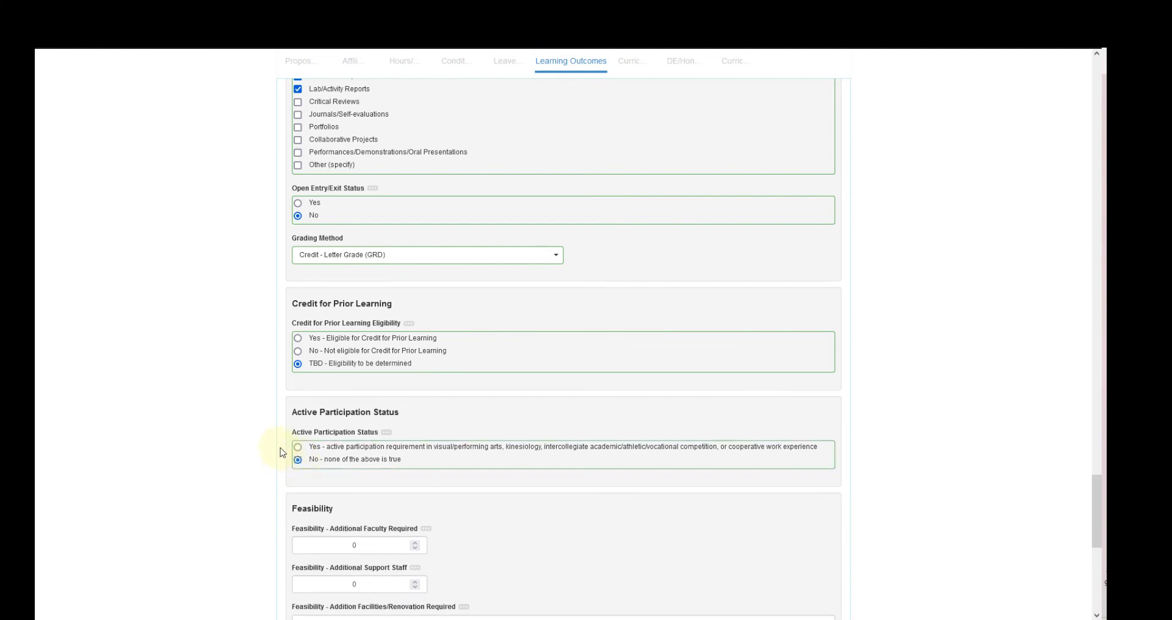
In the Feasibility section, set Additional Faculty Required to 1 and Cost of Additional Faculty to 20000.
scroll(282, 445, down, 2)
scroll(278, 446, down, 2)
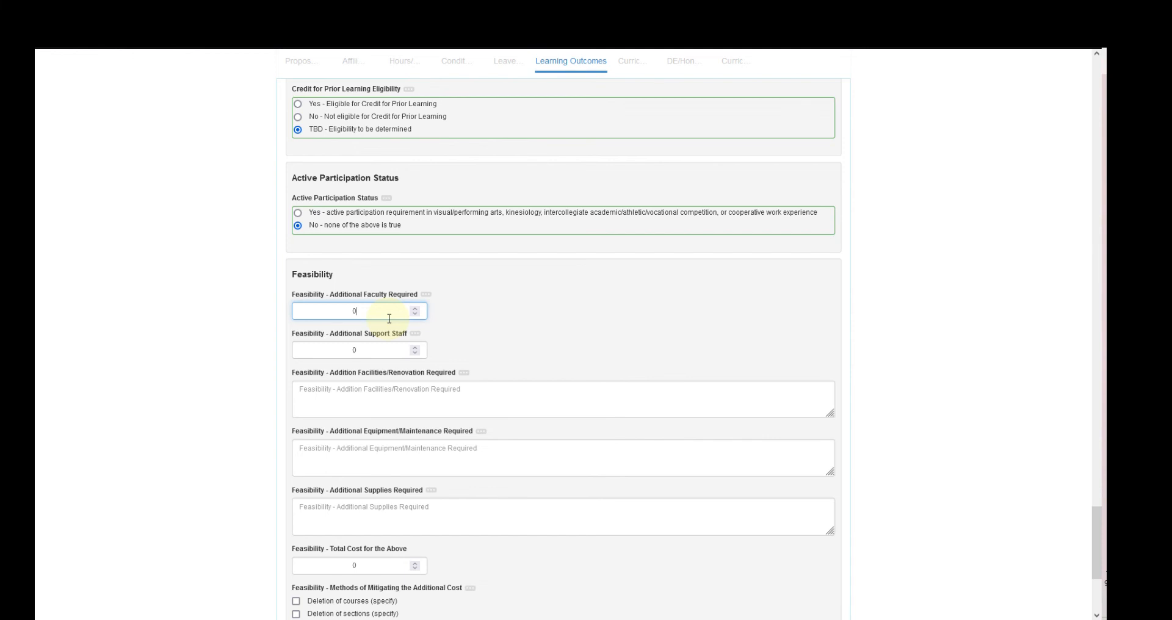
text(1)
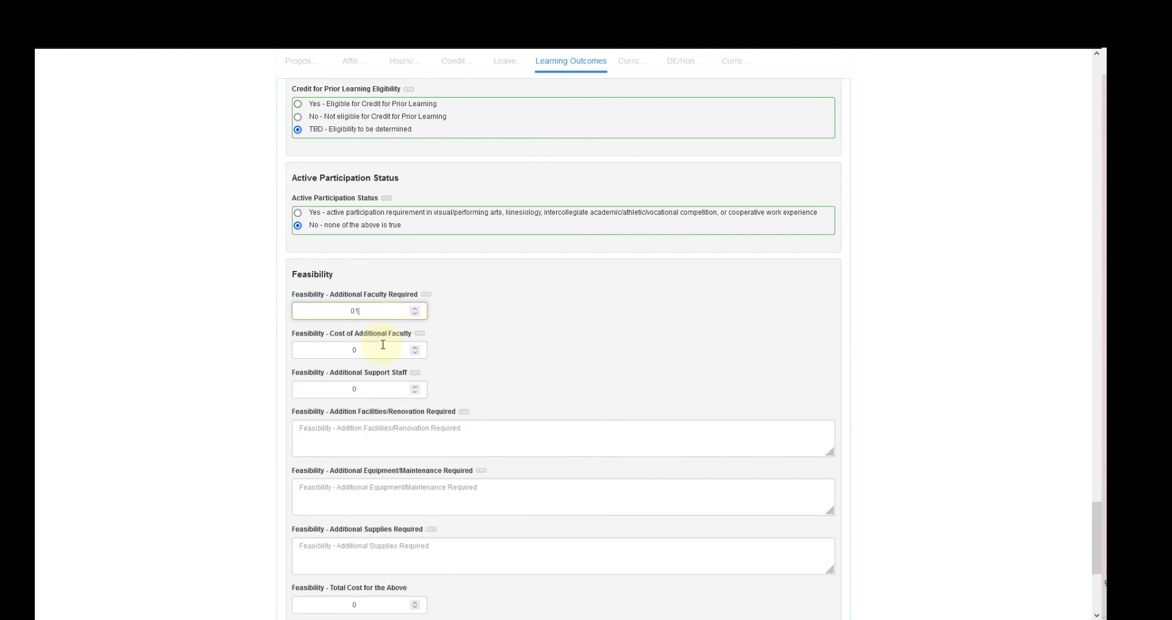
click(382, 345)
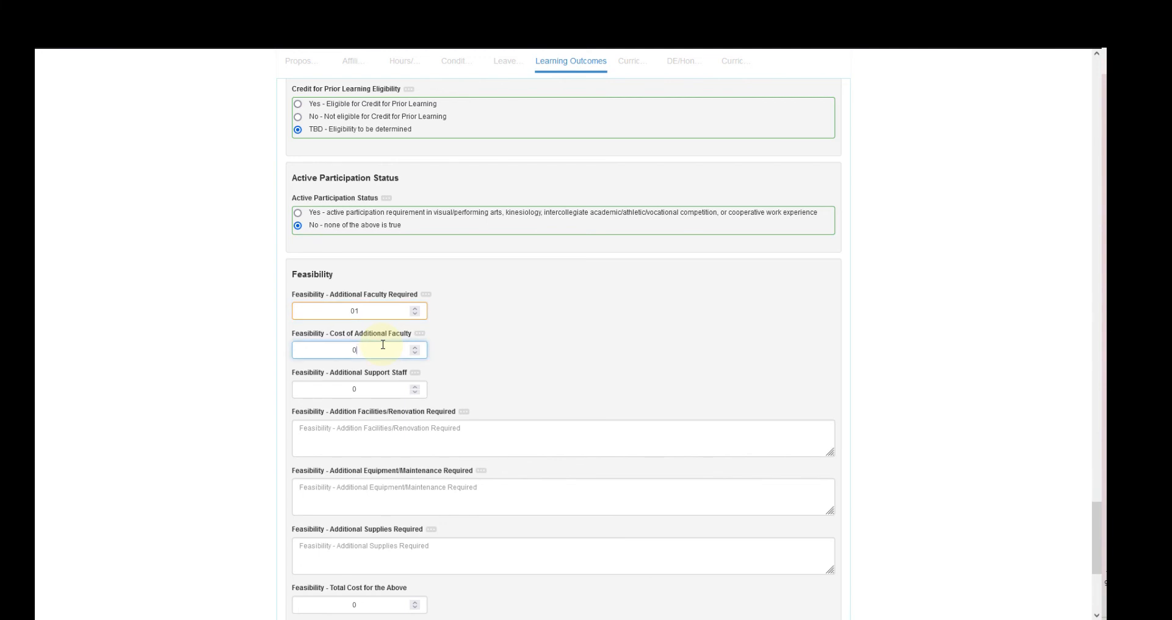
text(20000)
scroll(510, 386, up, 8)
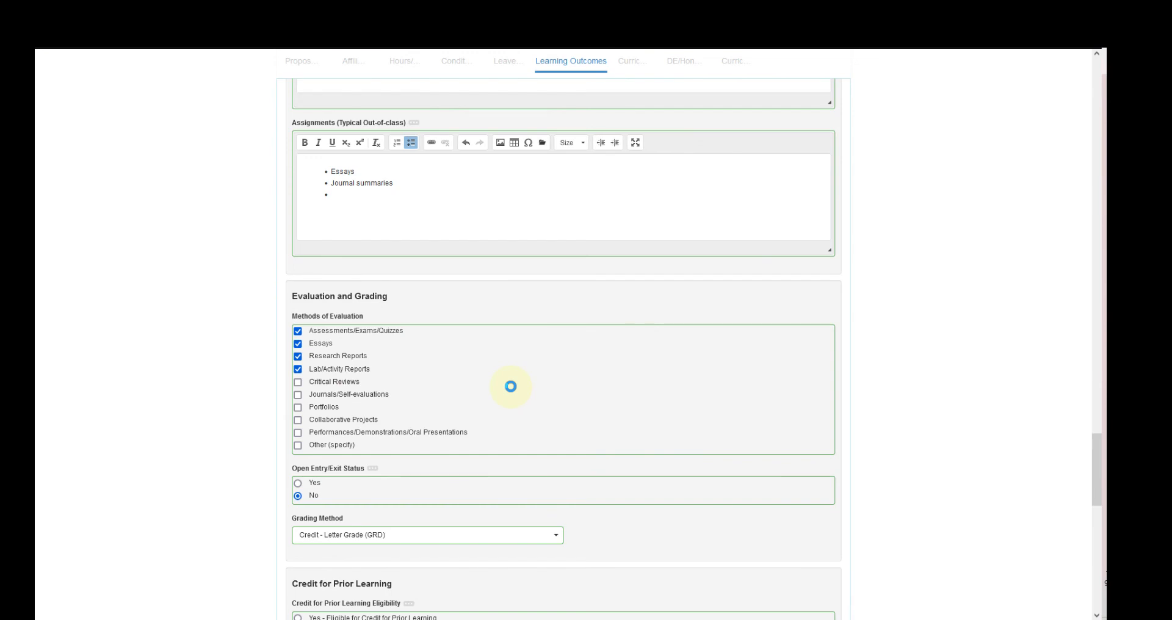
scroll(510, 387, down, 8)
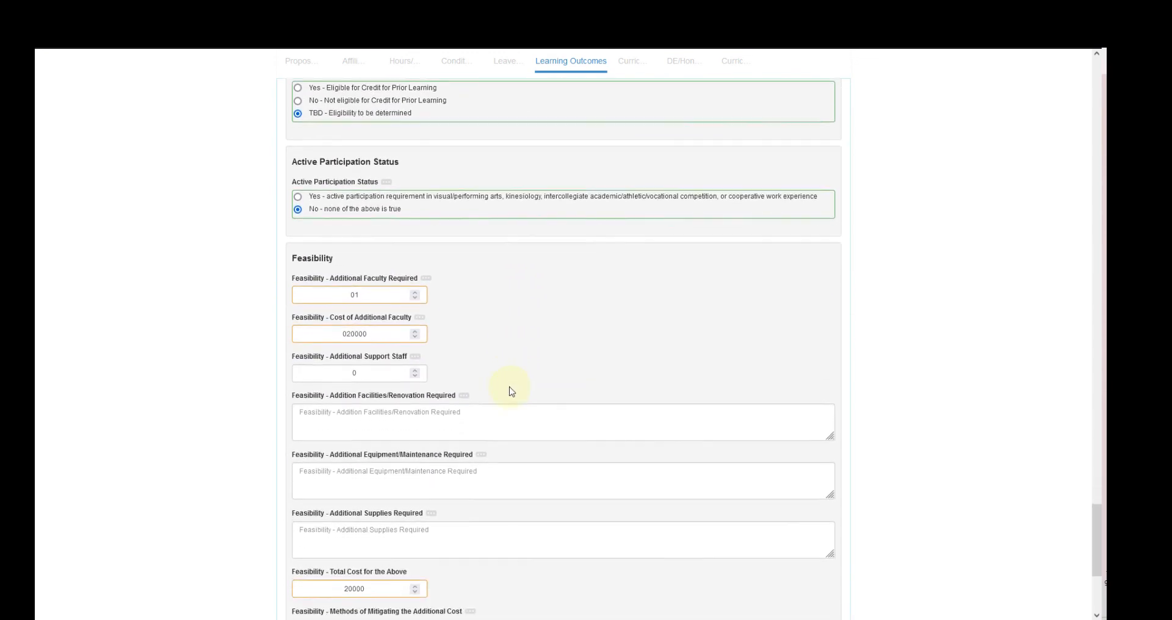
Choose Deletion of sections as the cost mitigation method and specify "Run one less section of Bio 3" for the section deletions.
scroll(511, 391, down, 1)
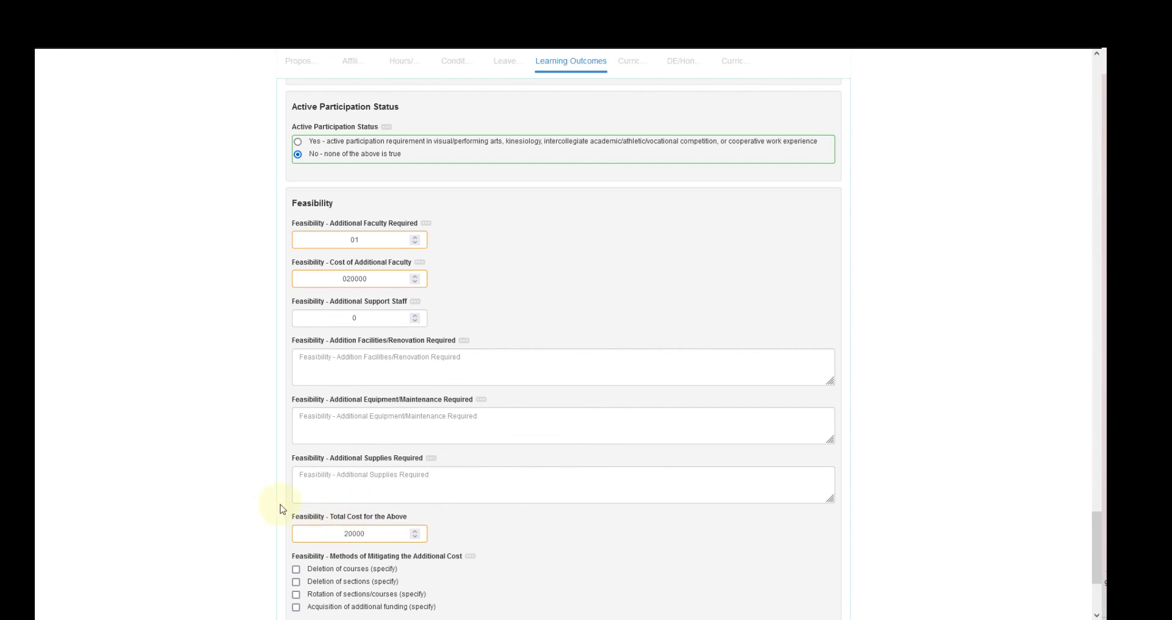
scroll(283, 509, down, 1)
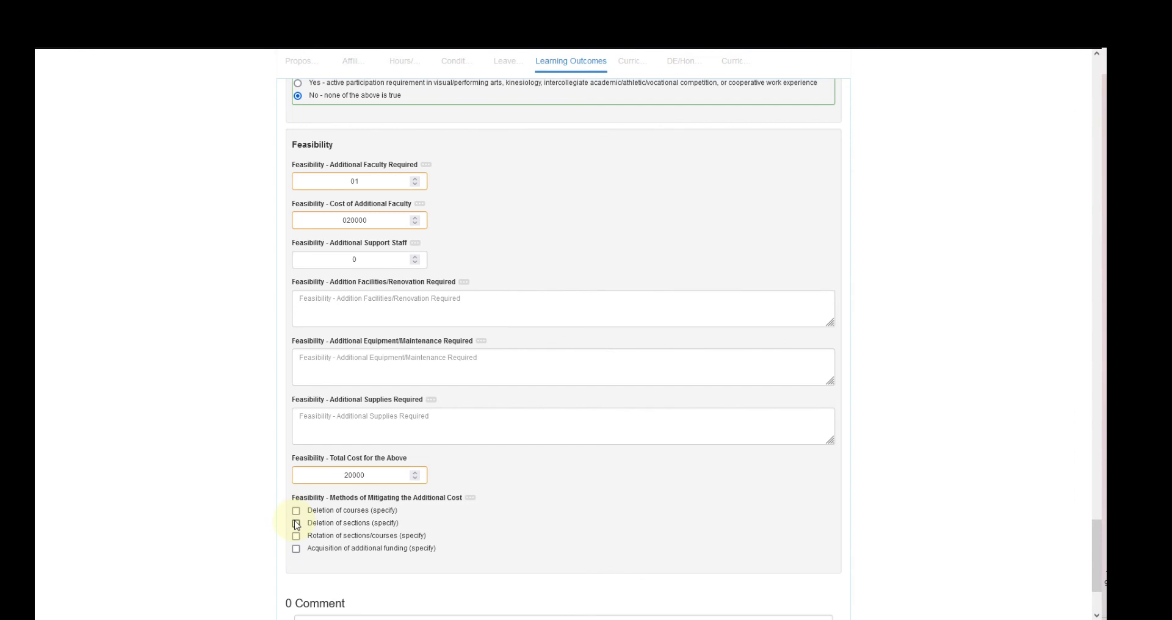
click(296, 524)
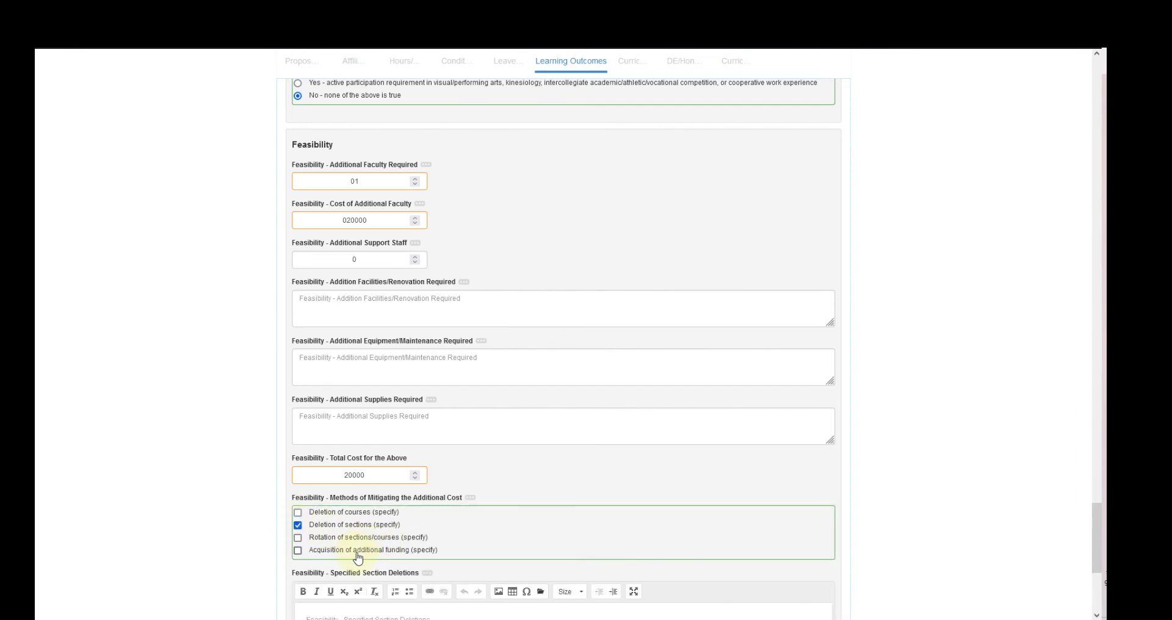
scroll(357, 558, down, 2)
click(346, 529)
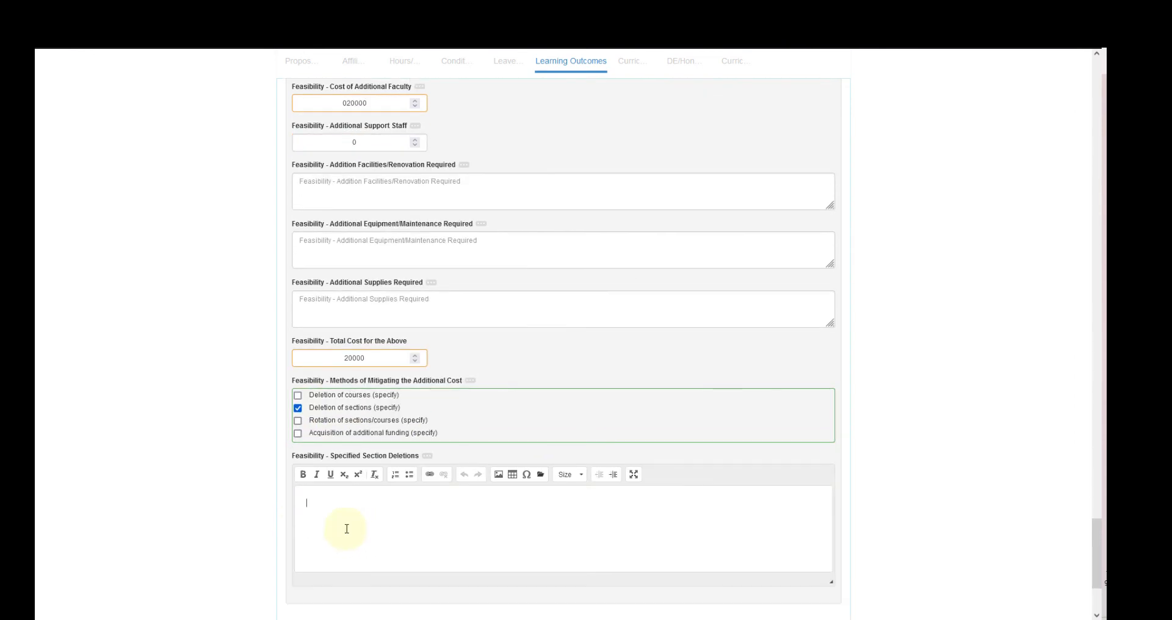
text(Run on secti)
key(BackSpace)
key(BackSpace)
key(BackSpace)
key(BackSpace)
key(BackSpace)
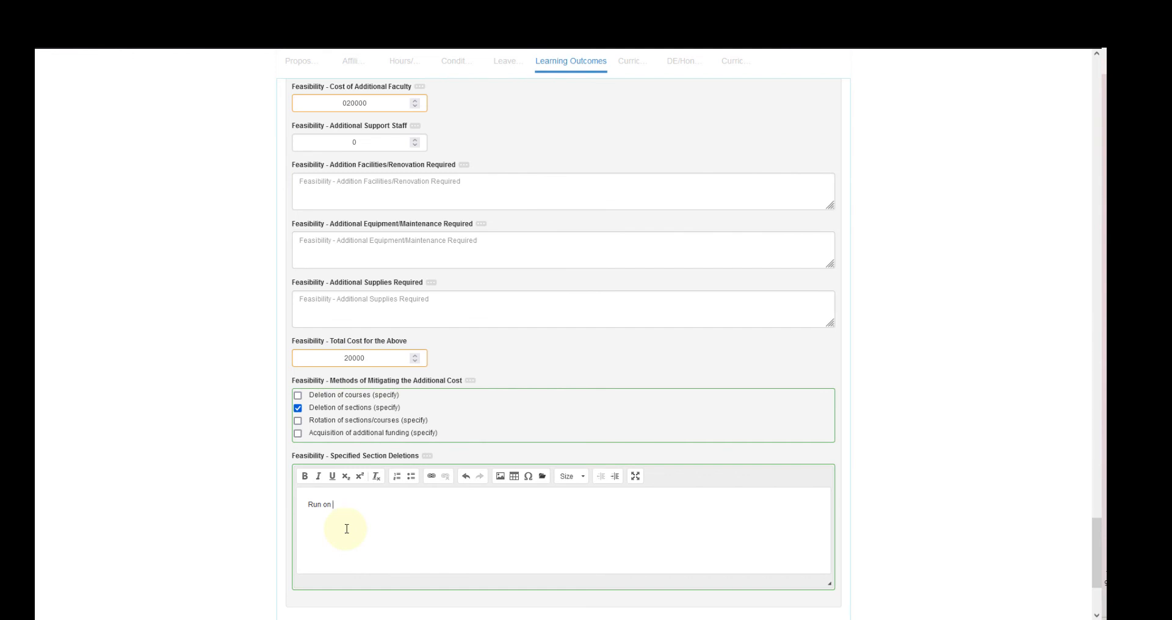
text(e less section of Bio 3)
Go to the Curriculum Map and map the first CSLO to Core ISLO A - Critical Thinking.
scroll(490, 457, down, 3)
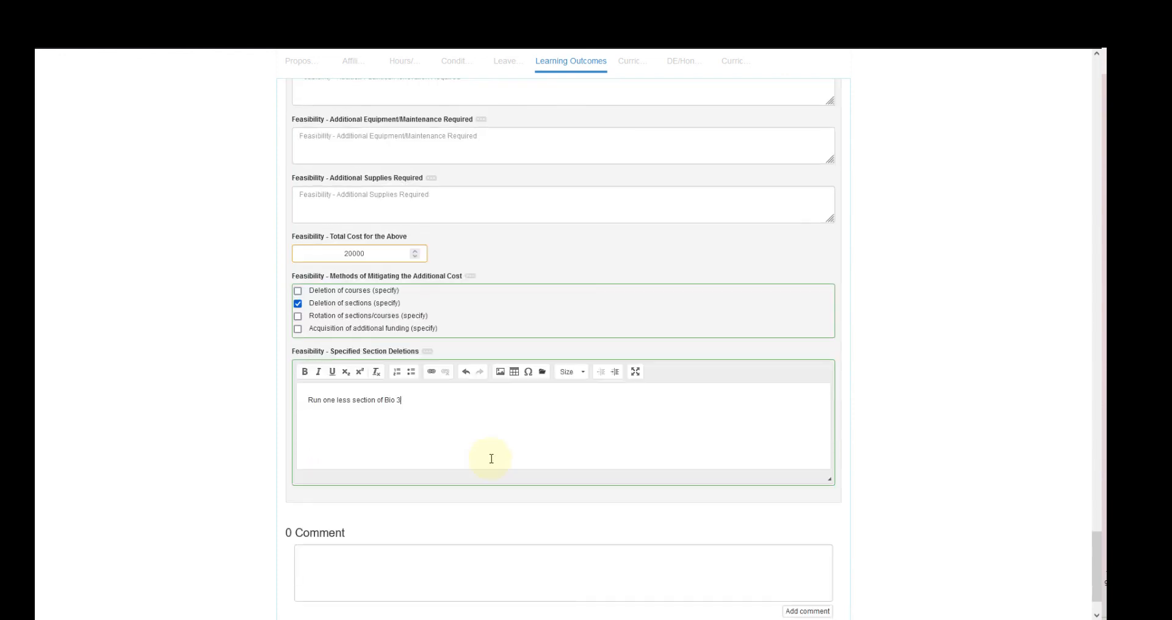
click(725, 591)
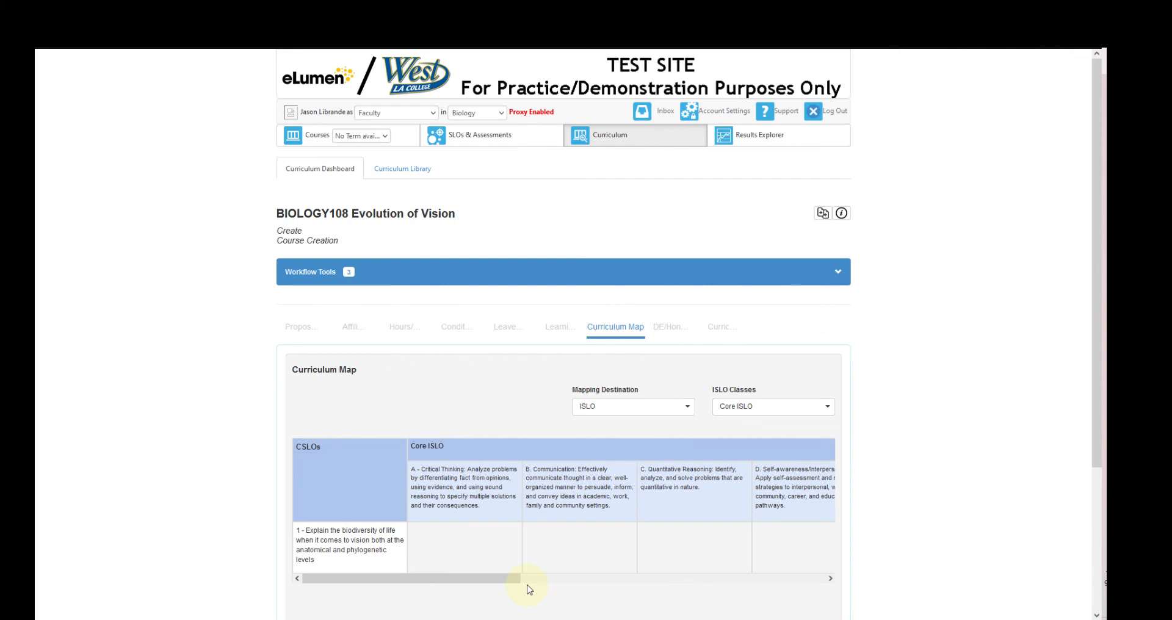
drag(465, 577, 431, 572)
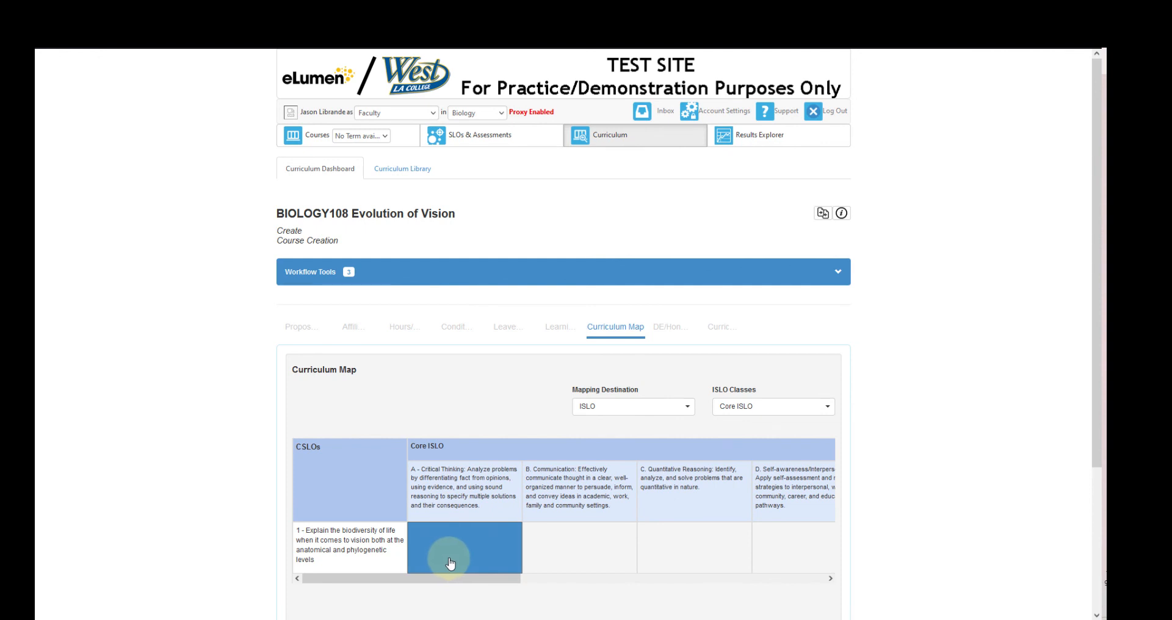
click(449, 562)
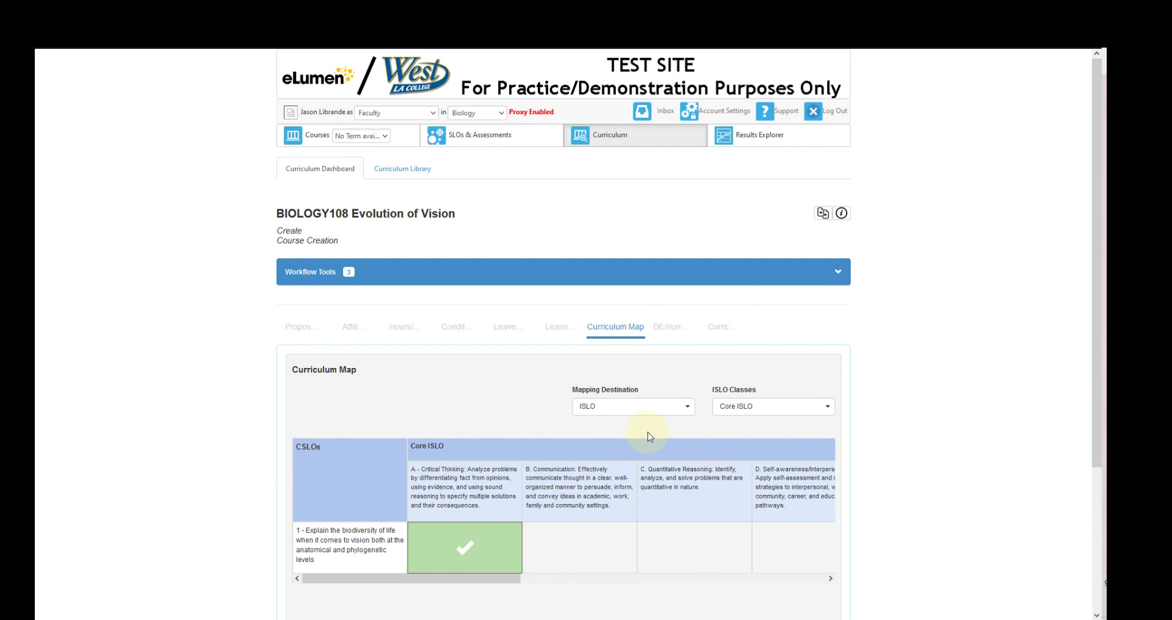
Check the mapping destination and ISLO class options, and set the mapping destination to Program.
click(652, 415)
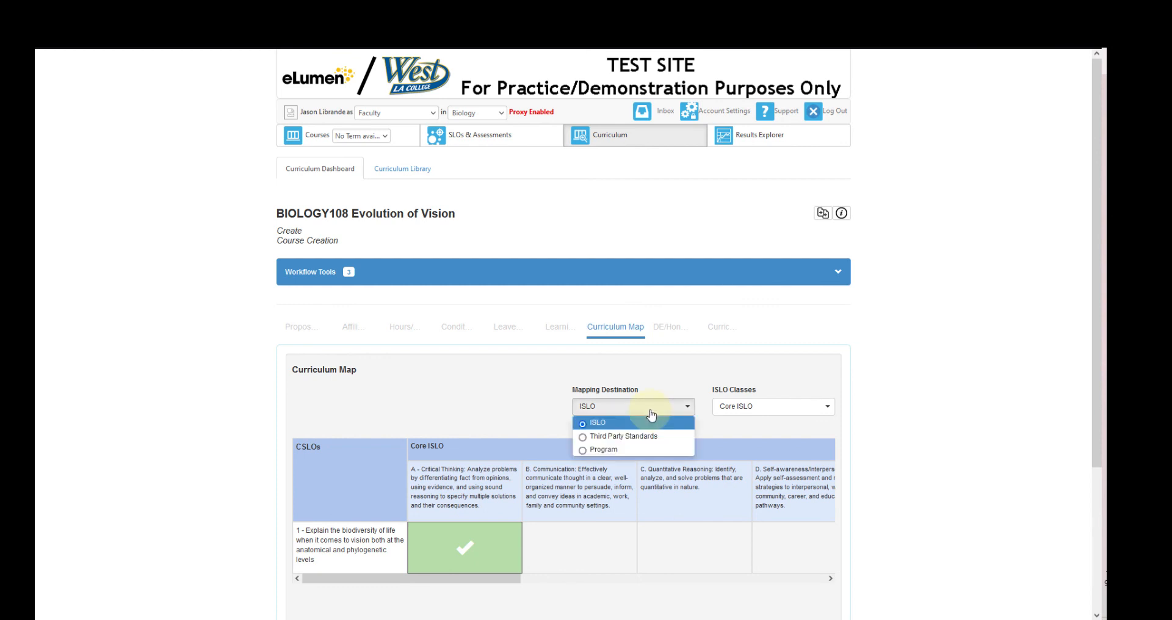
click(733, 407)
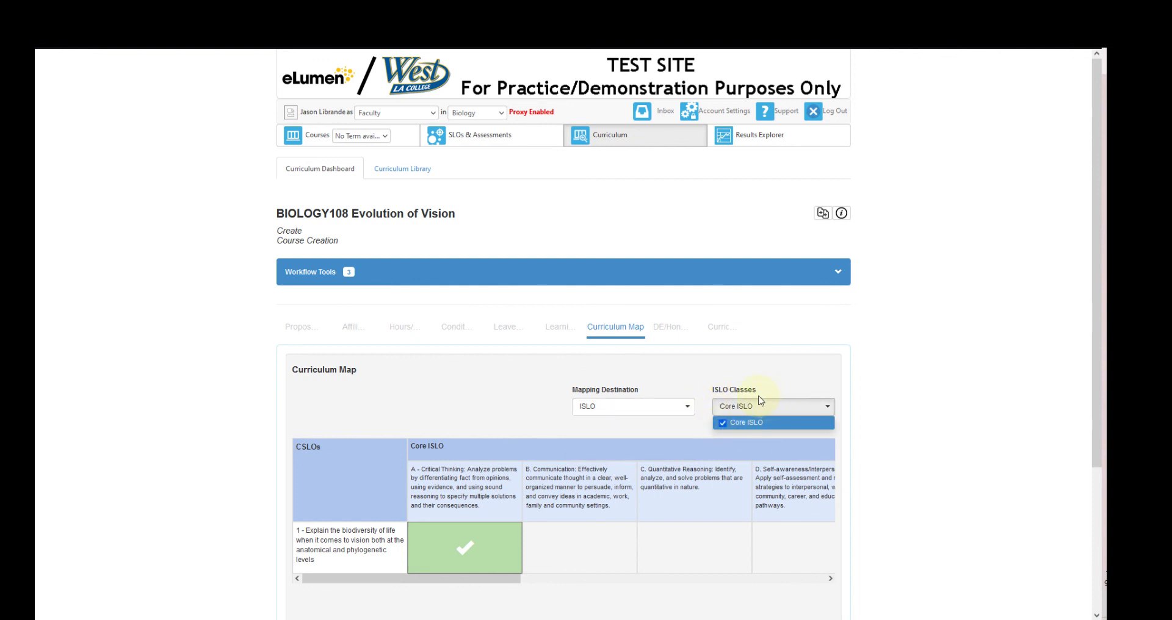
click(678, 408)
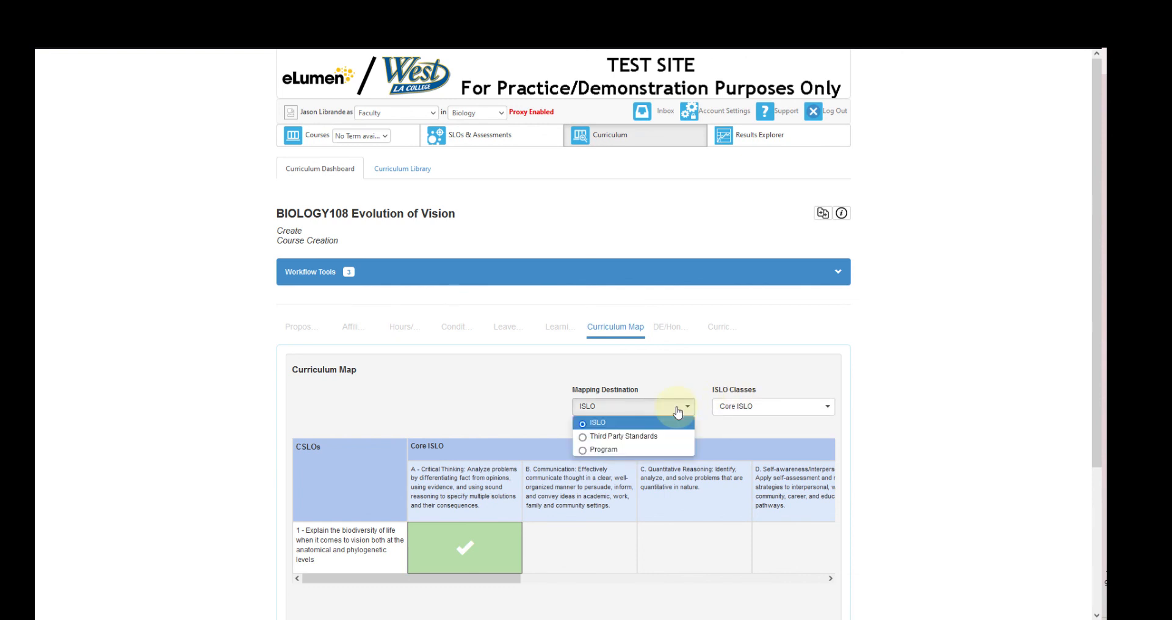
click(629, 449)
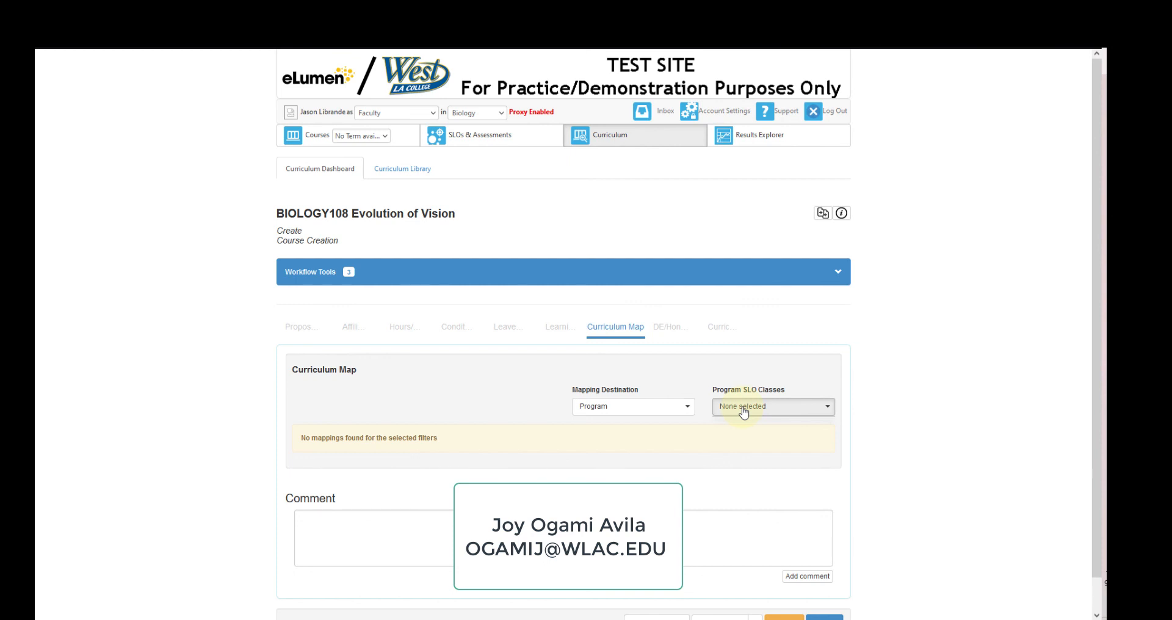
Go to DE/Honors and set the DE Status to Yes and the DE Status Type to Hybrid or Fully Online.
click(689, 330)
scroll(685, 327, down, 2)
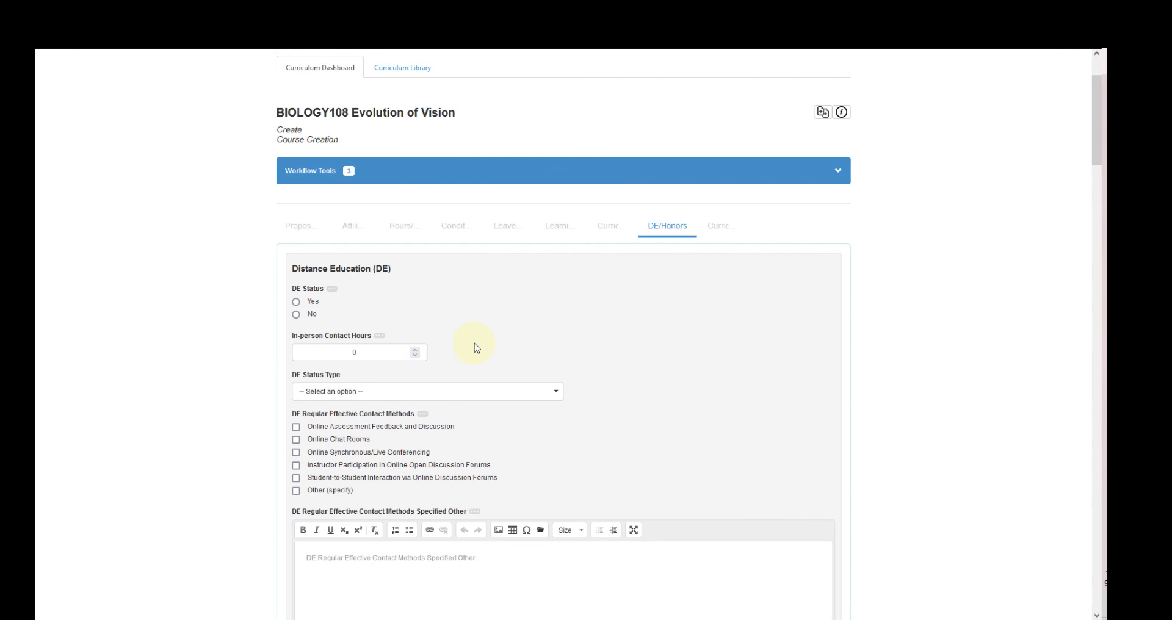
click(297, 303)
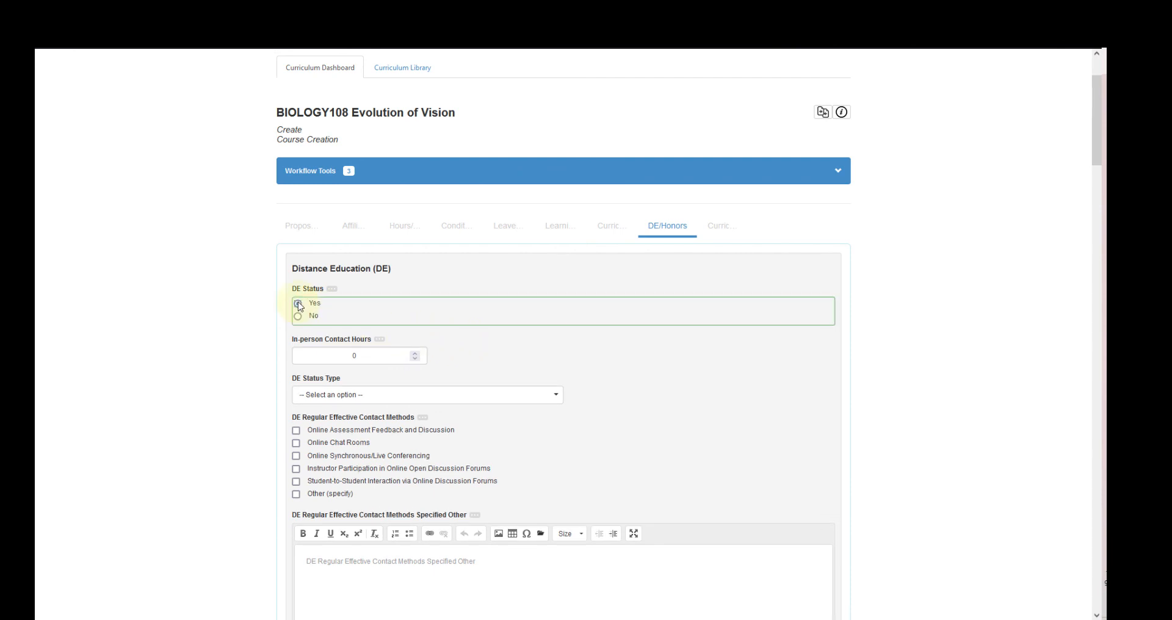
click(356, 355)
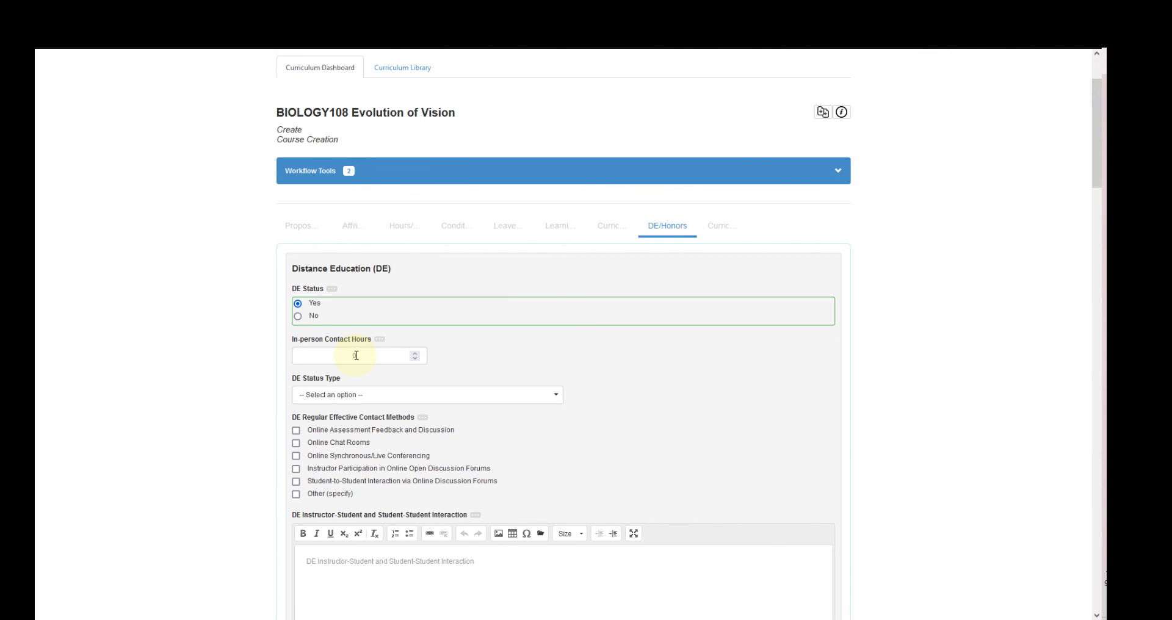
click(382, 398)
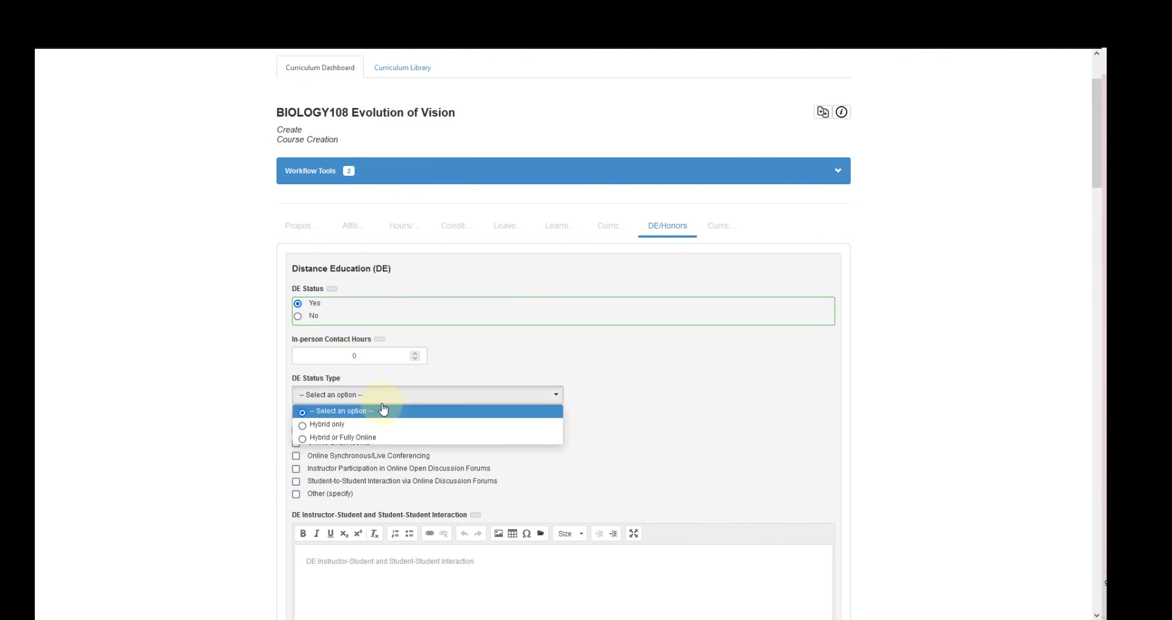
click(378, 438)
Select Online Assessment Feedback and Discussion, Online Synchronous/Live Conferencing, Instructor Participation in Online Open Discussion Forums and Student-to-Student Interaction via Online Discussion Forums as DE contact methods.
scroll(377, 422, down, 2)
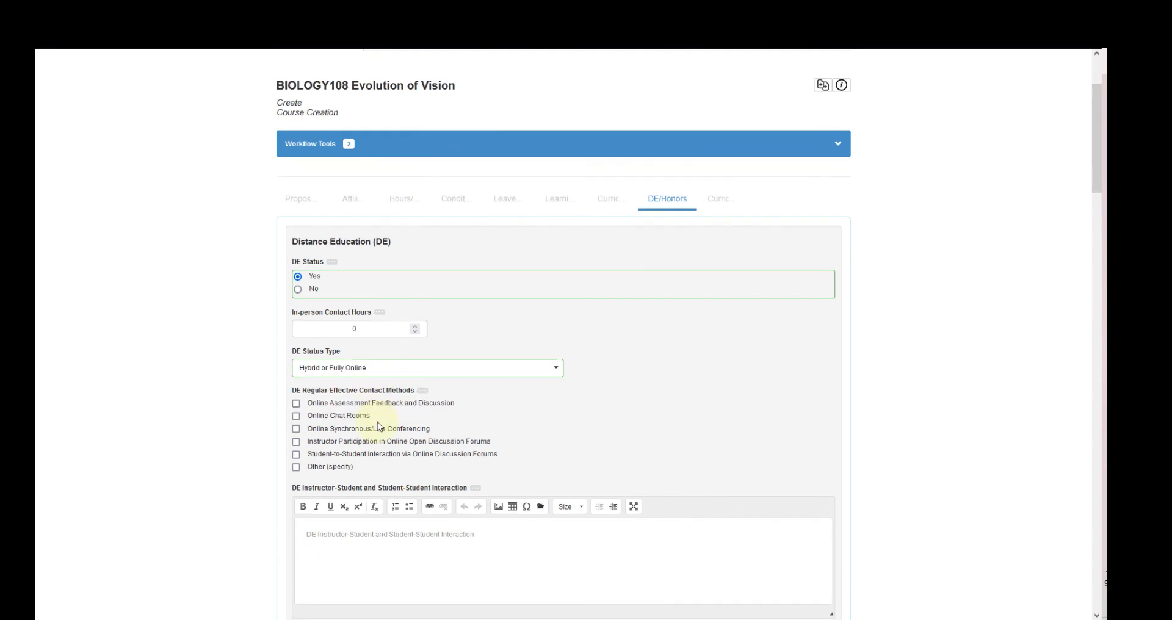
scroll(377, 422, down, 3)
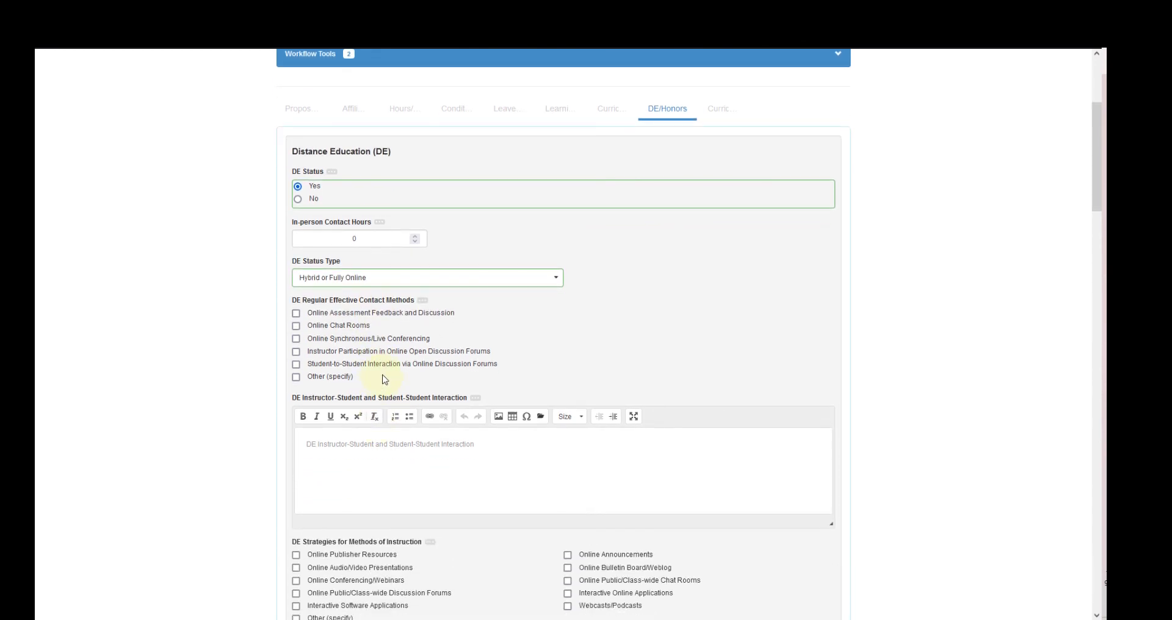
click(403, 317)
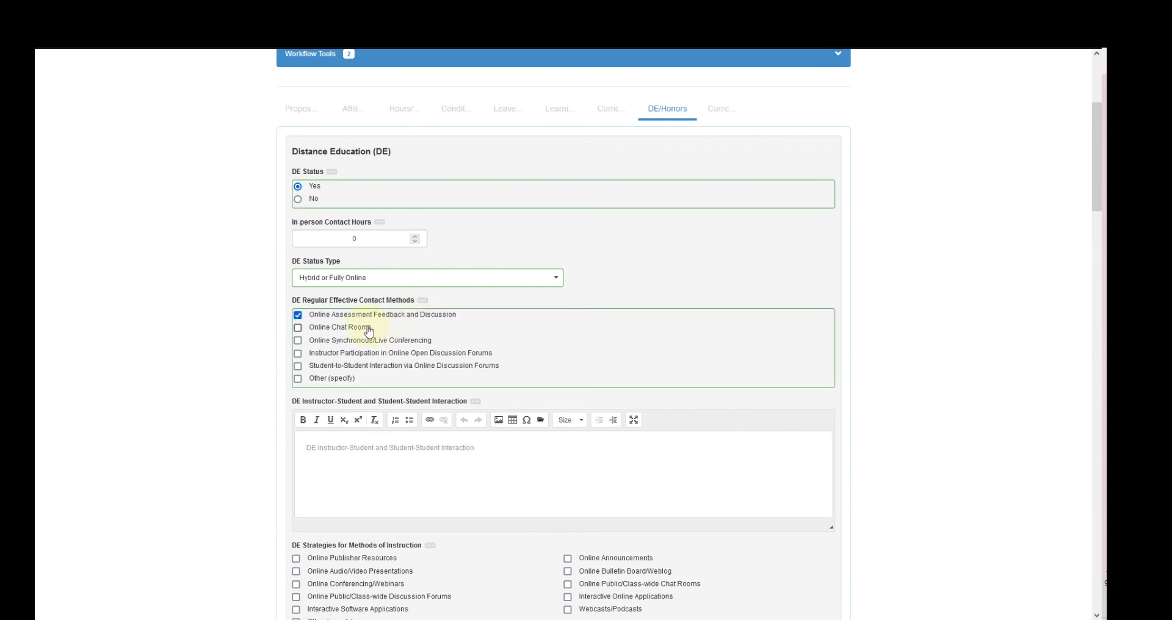
click(354, 342)
click(353, 354)
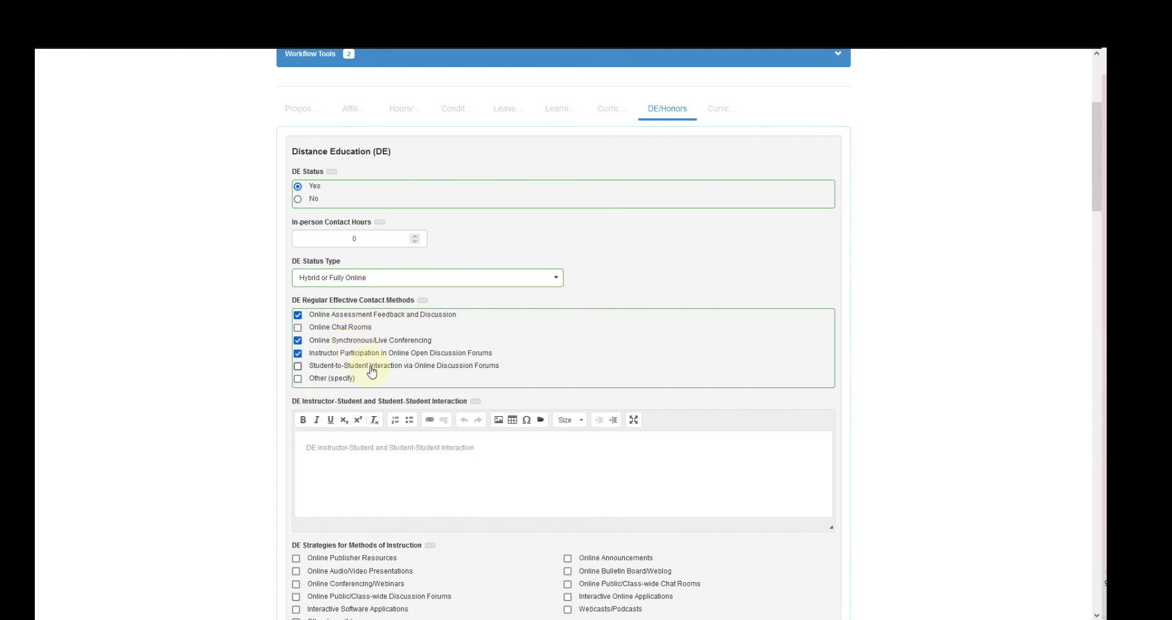
double_click(372, 369)
click(373, 369)
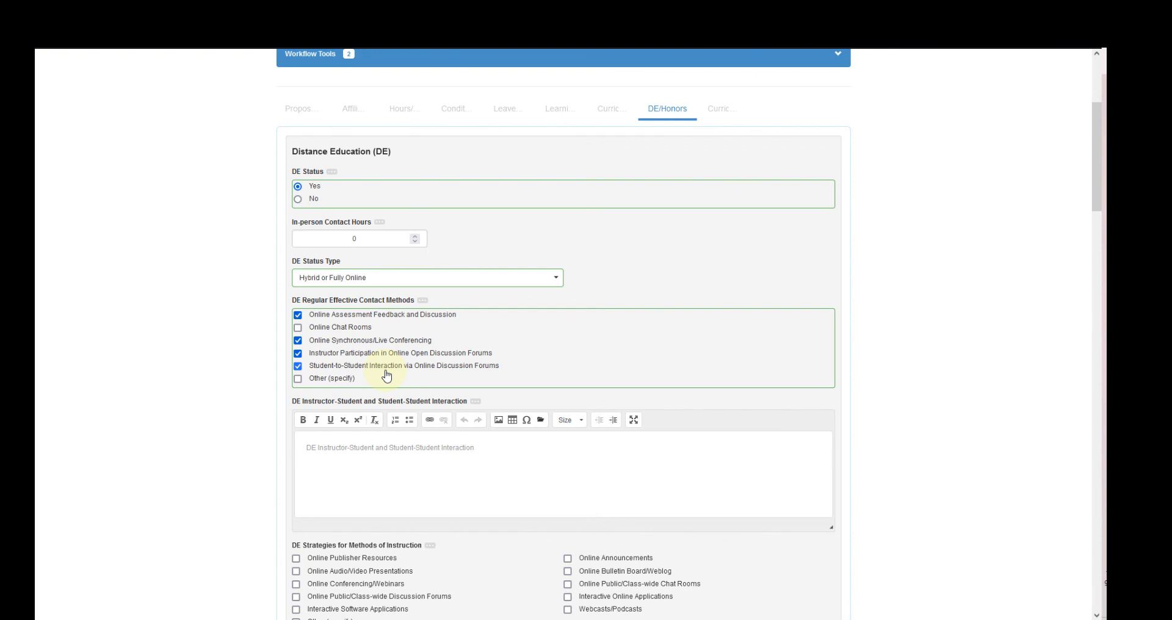
Select Online Audio/Video Presentations, Online Conferencing/Webinars, Online Public/Class-wide Discussion Forums and Interactive Software Applications as the DE strategies for methods of instruction.
scroll(385, 375, down, 2)
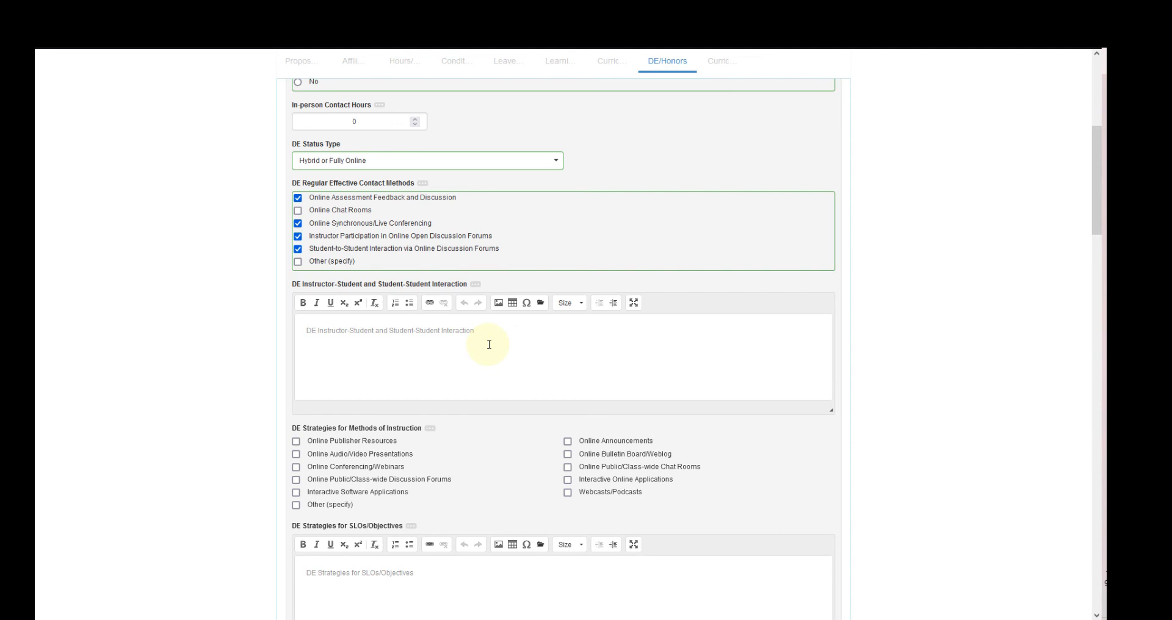
scroll(488, 345, down, 2)
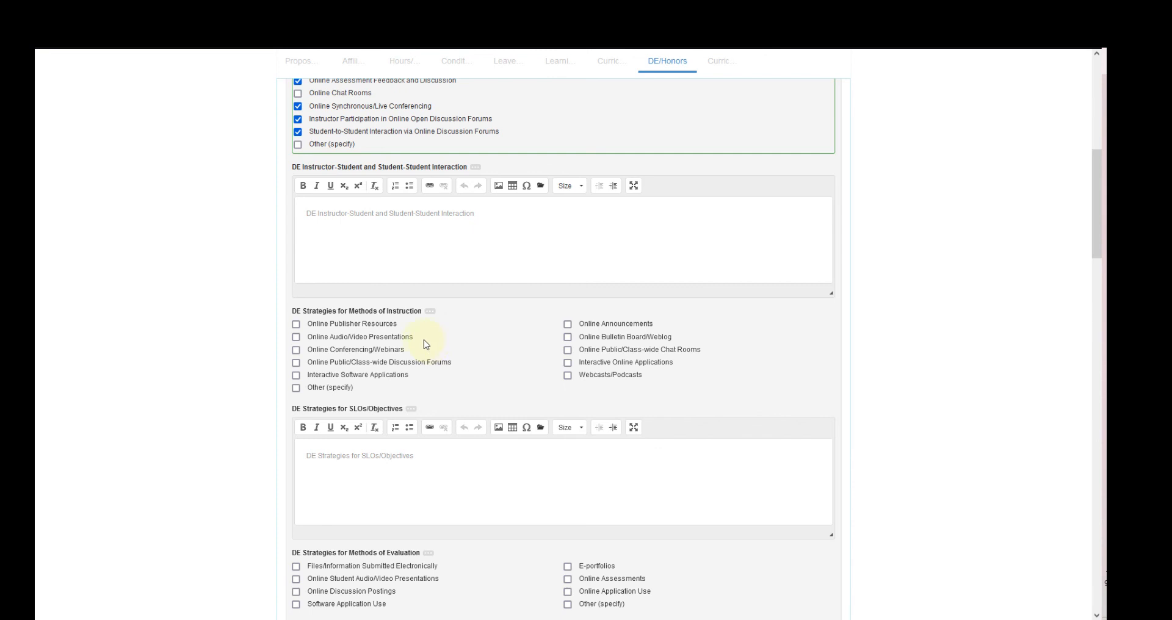
click(376, 339)
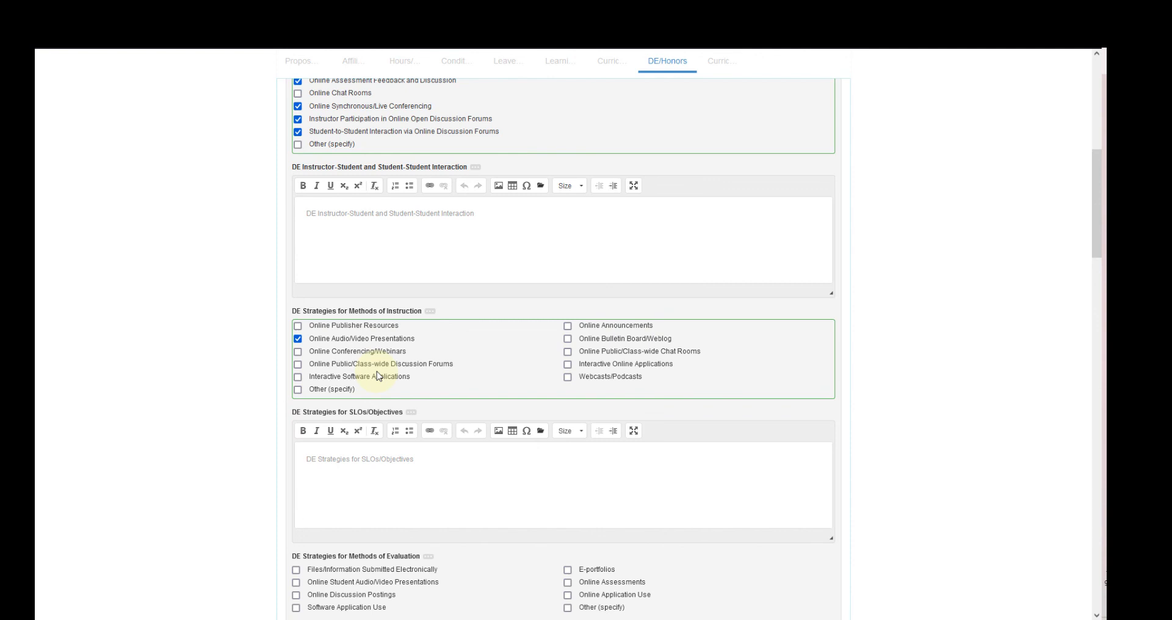
click(404, 354)
click(425, 371)
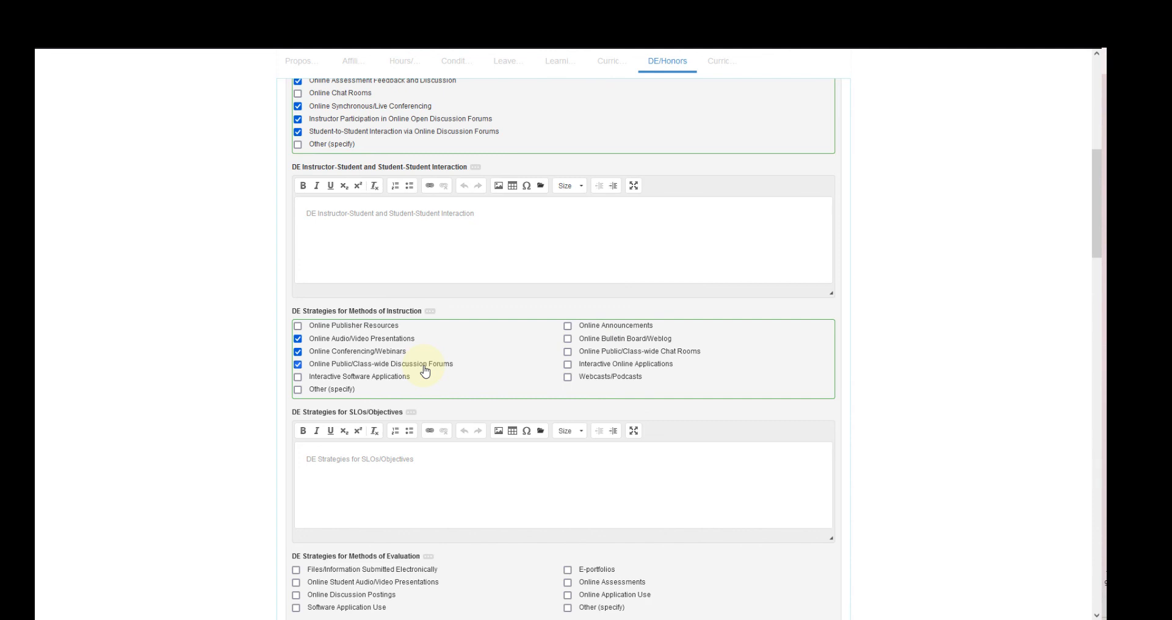
click(404, 378)
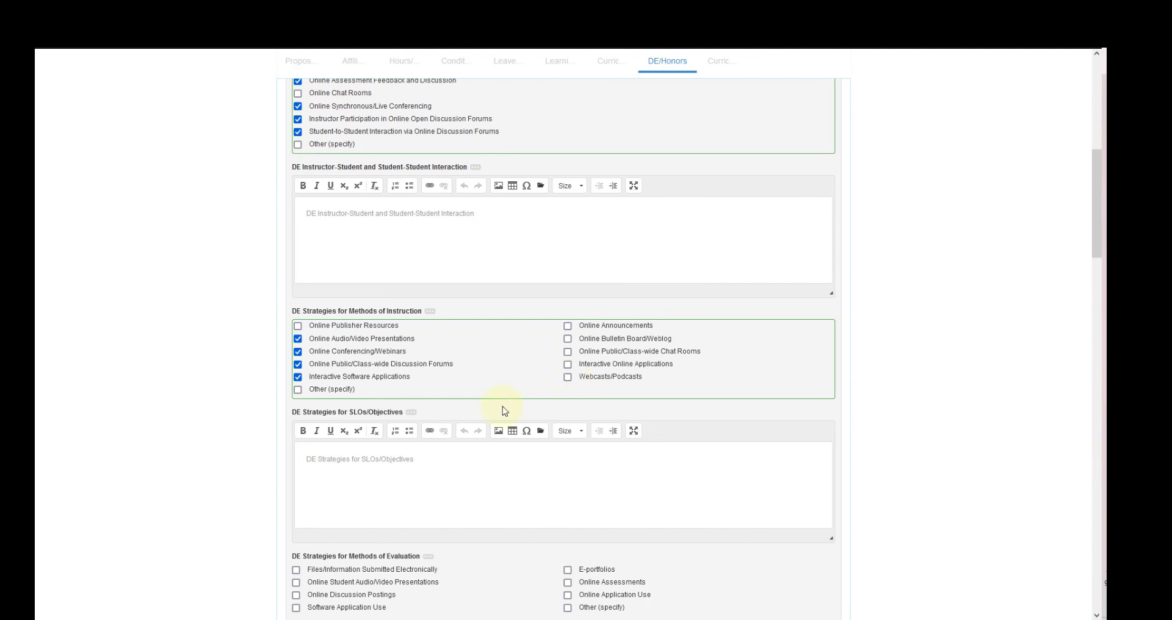
Insert a table with 6 rows and 2 columns into the DE Strategies for SLOs/Objectives field.
click(393, 451)
click(512, 431)
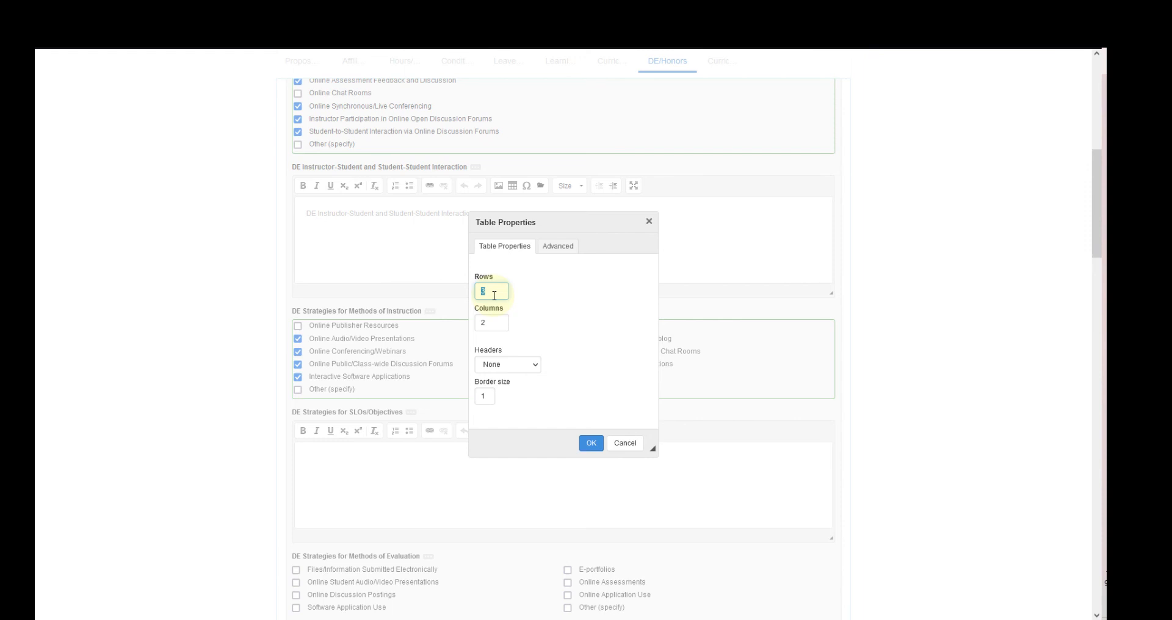
text(5)
key(BackSpace)
text(6)
click(590, 443)
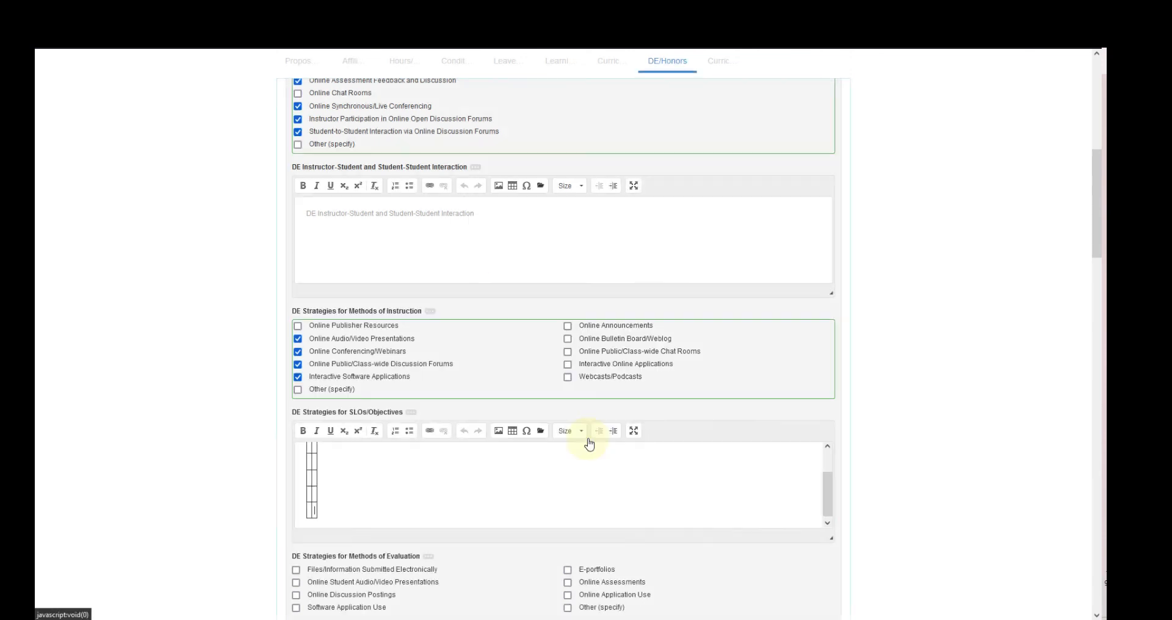
scroll(414, 478, up, 2)
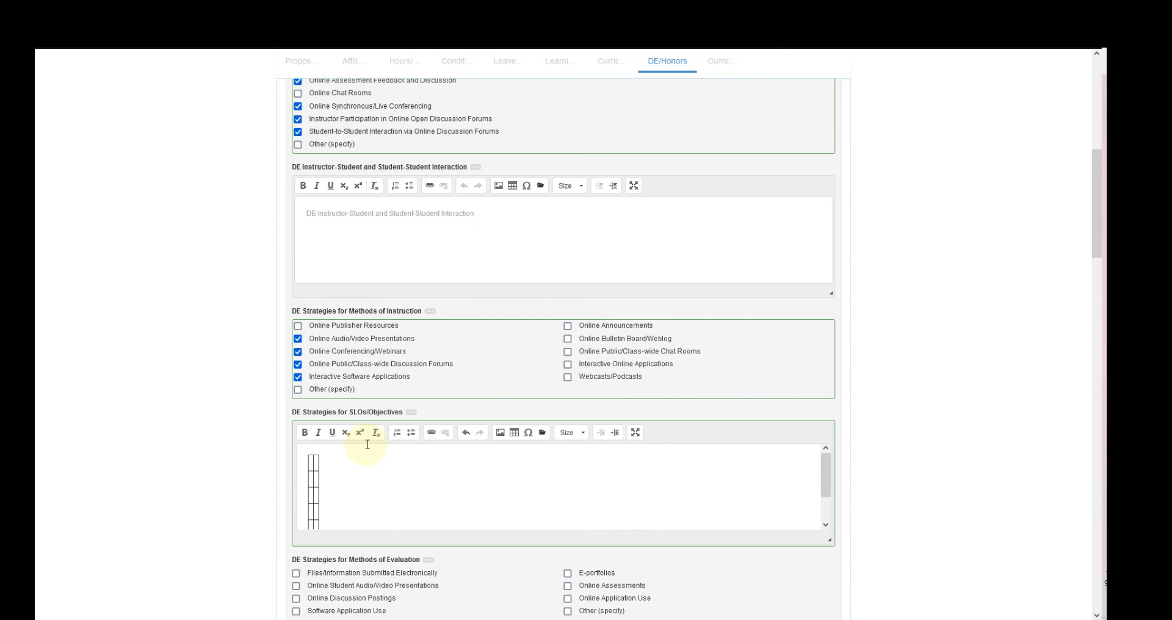
Head the table columns Objective and Method and enter "1 - Compare and contrast how various animals see" as the first objective.
text(Objective)
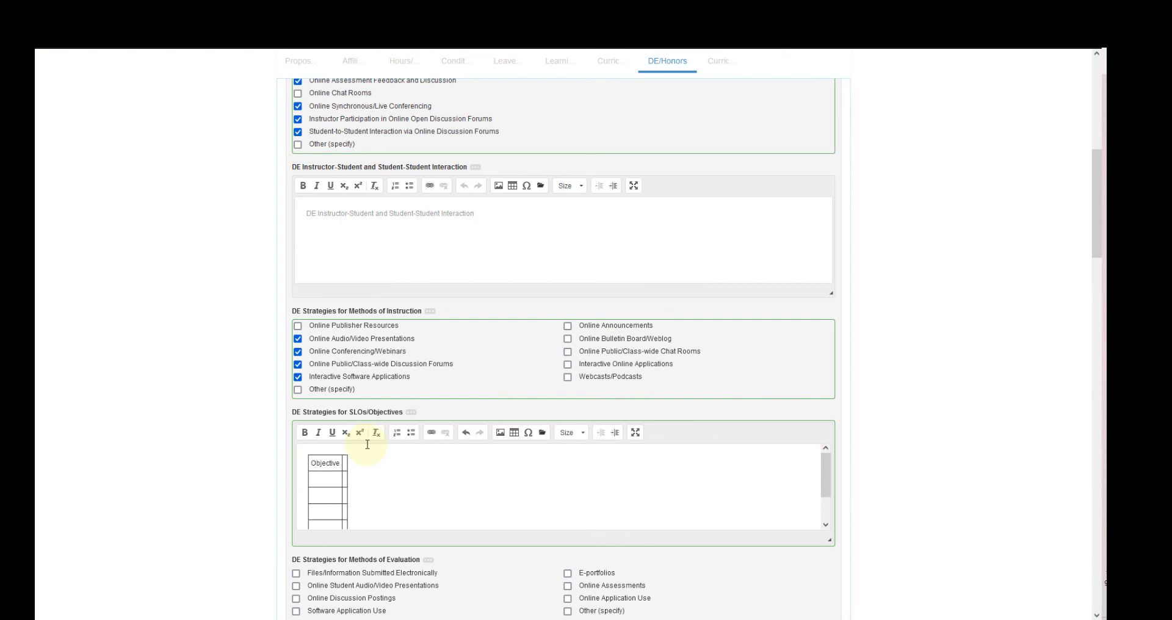
key(Tab)
text(Method)
text(1 - Compare and contrast how various animals see)
Enter "Students will watch lecture videos going over the anatomy of different animal phyla" as the method for the first objective.
scroll(319, 424, down, 1)
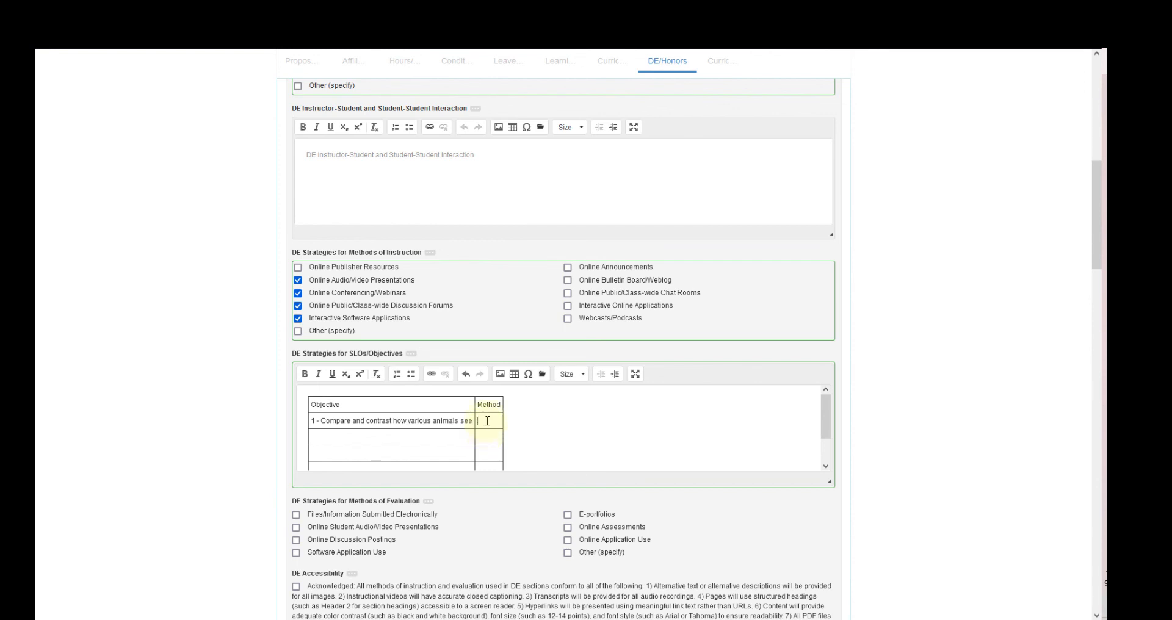
text(Students will watch lectu)
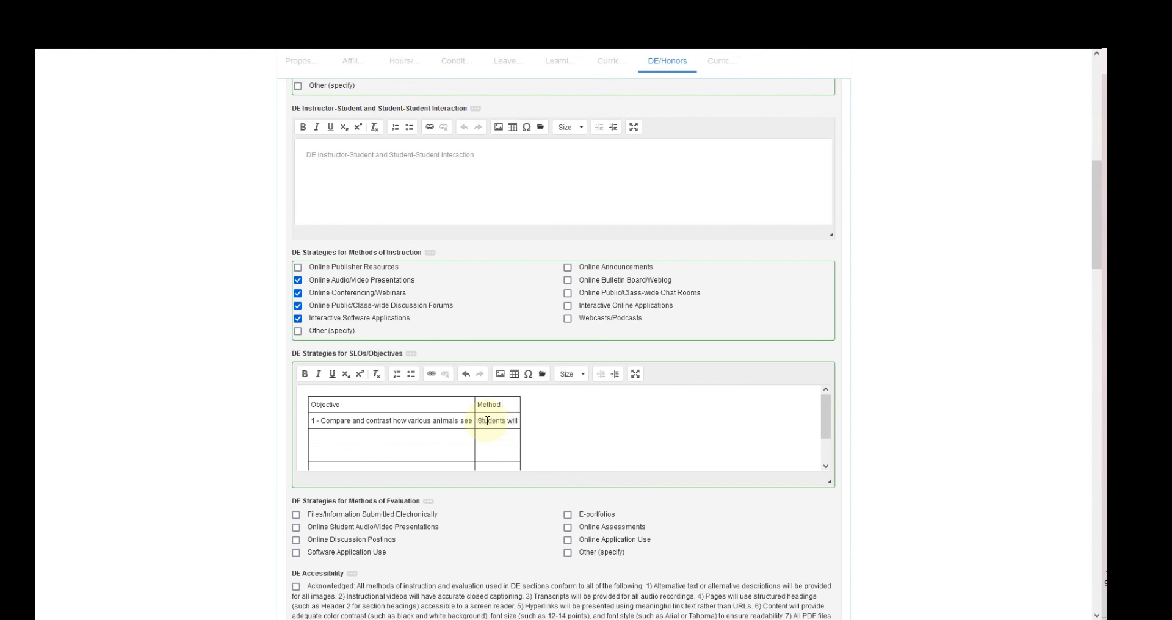
text(re v)
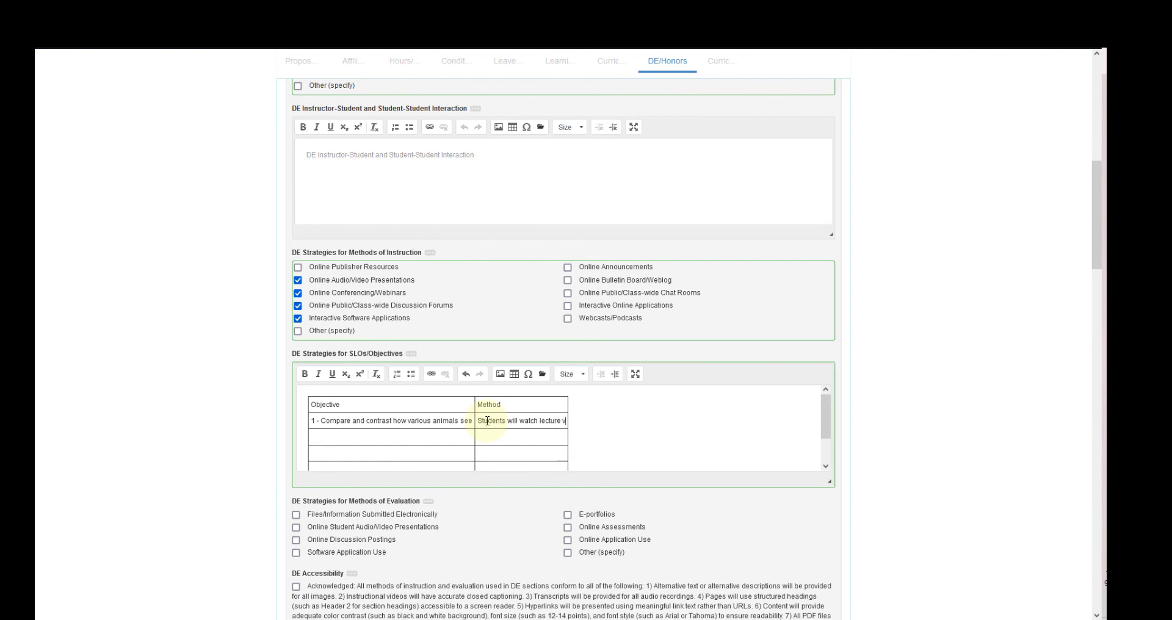
text(ideos)
text(going over)
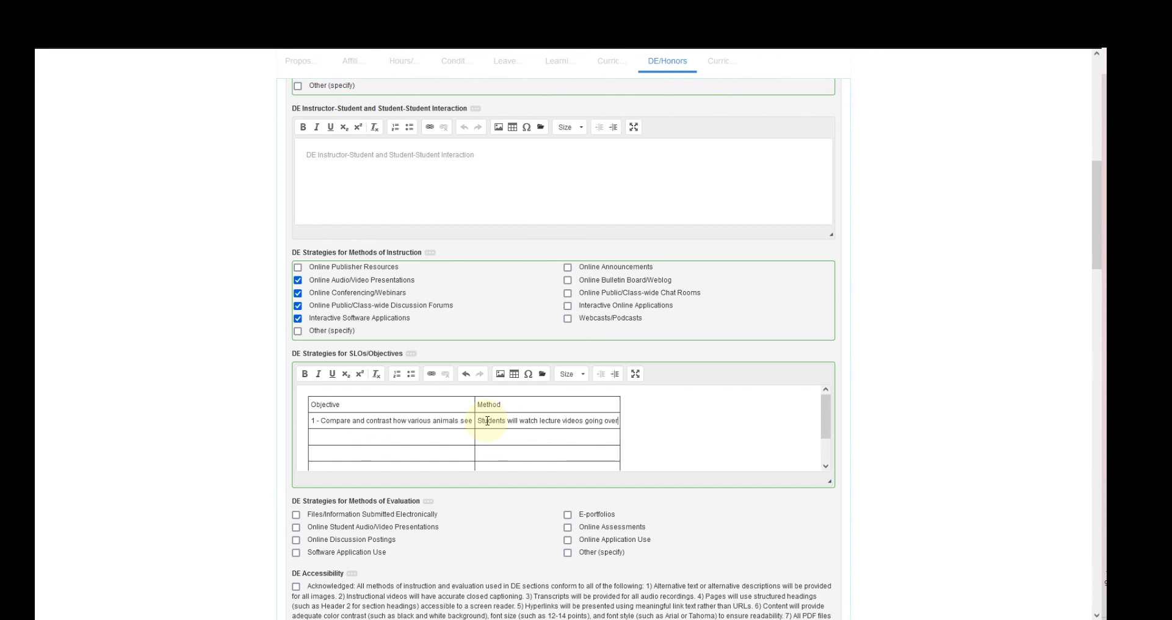
text( the anatomy of)
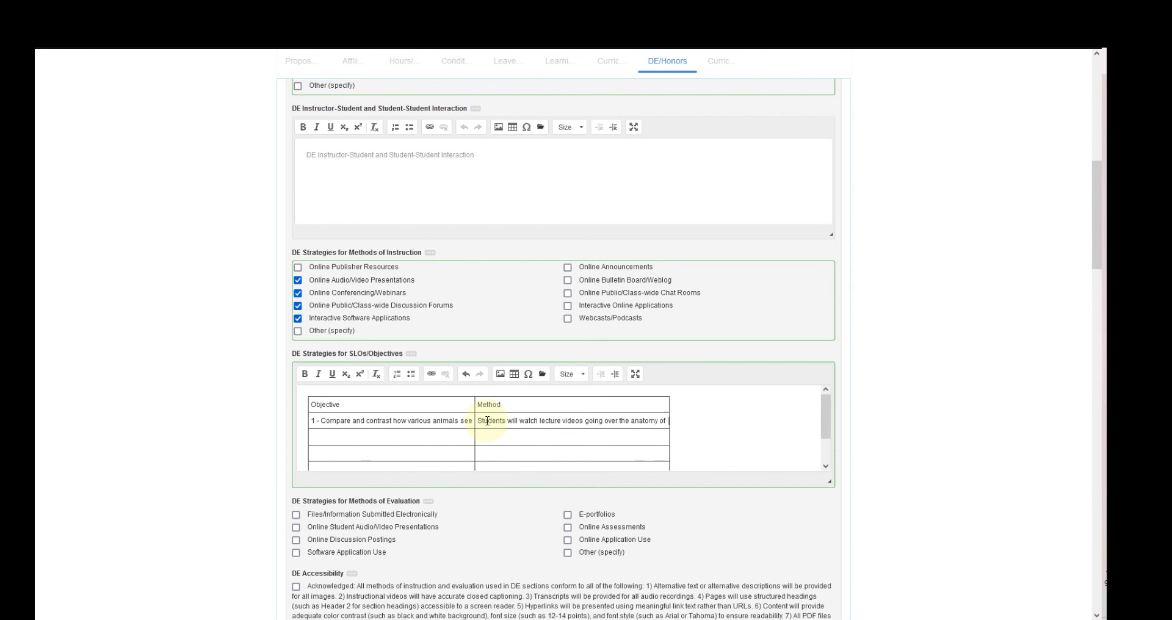
text(different animal)
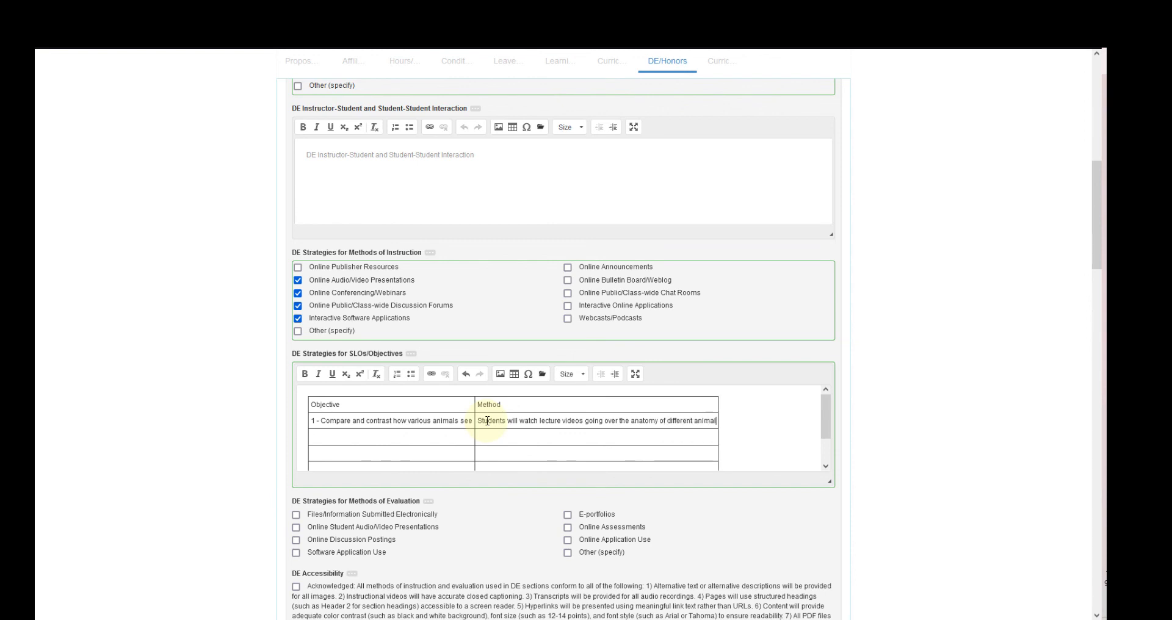
text( phyla)
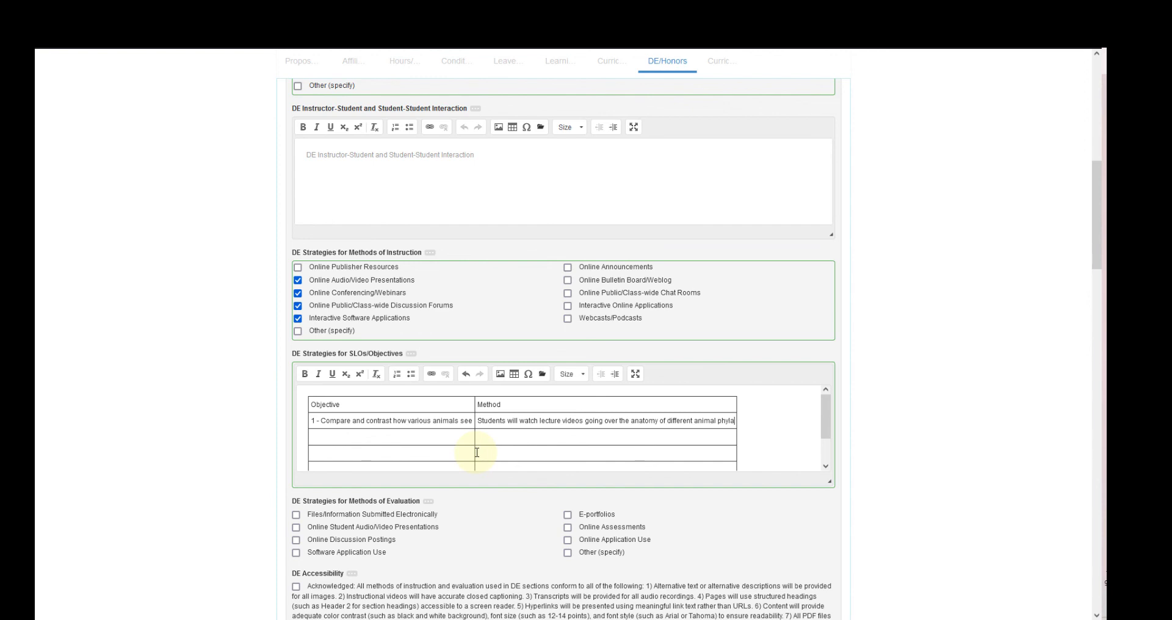
Select Files/Information Submitted Electronically, Online Discussion Postings and Online Assessments as the DE strategies for methods of evaluation.
scroll(477, 453, down, 2)
scroll(486, 492, down, 2)
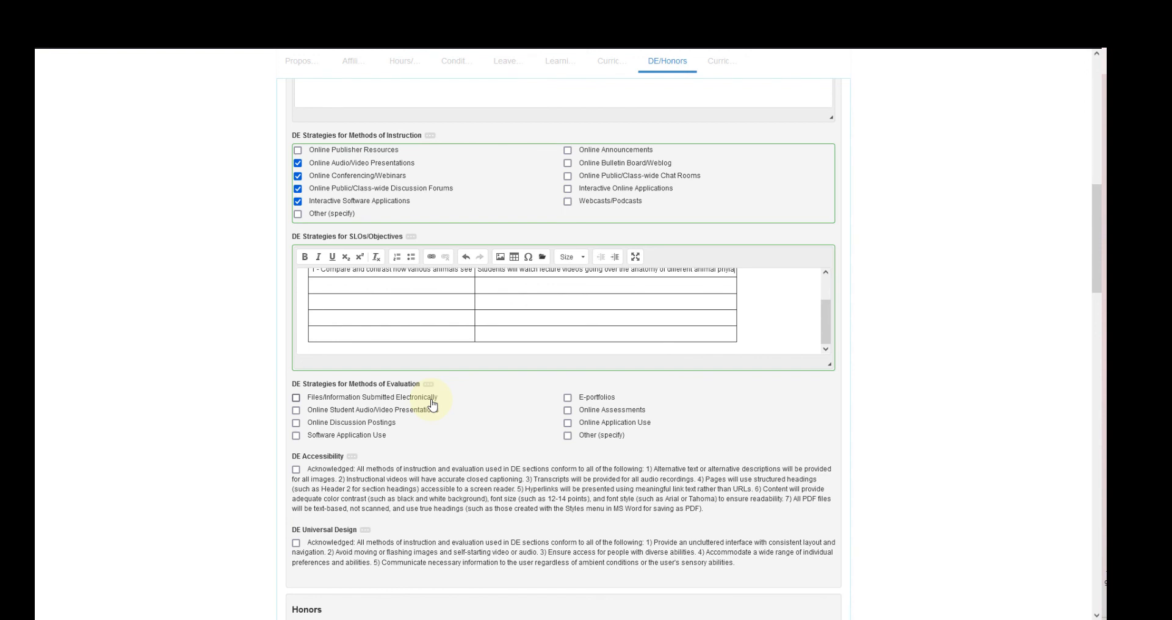
click(367, 423)
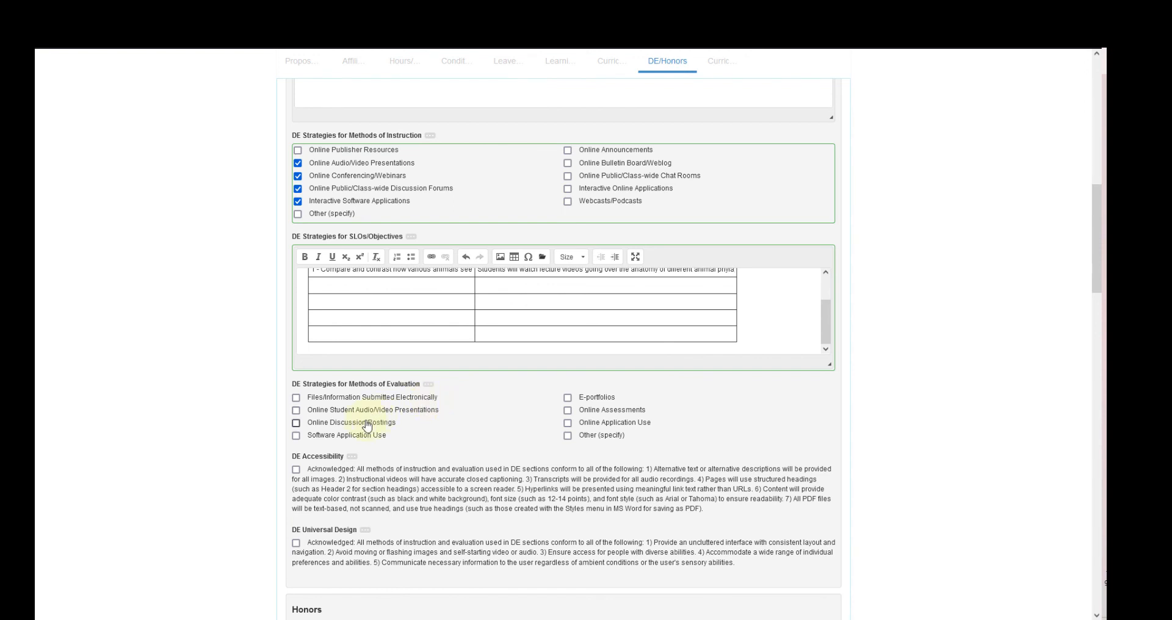
click(417, 400)
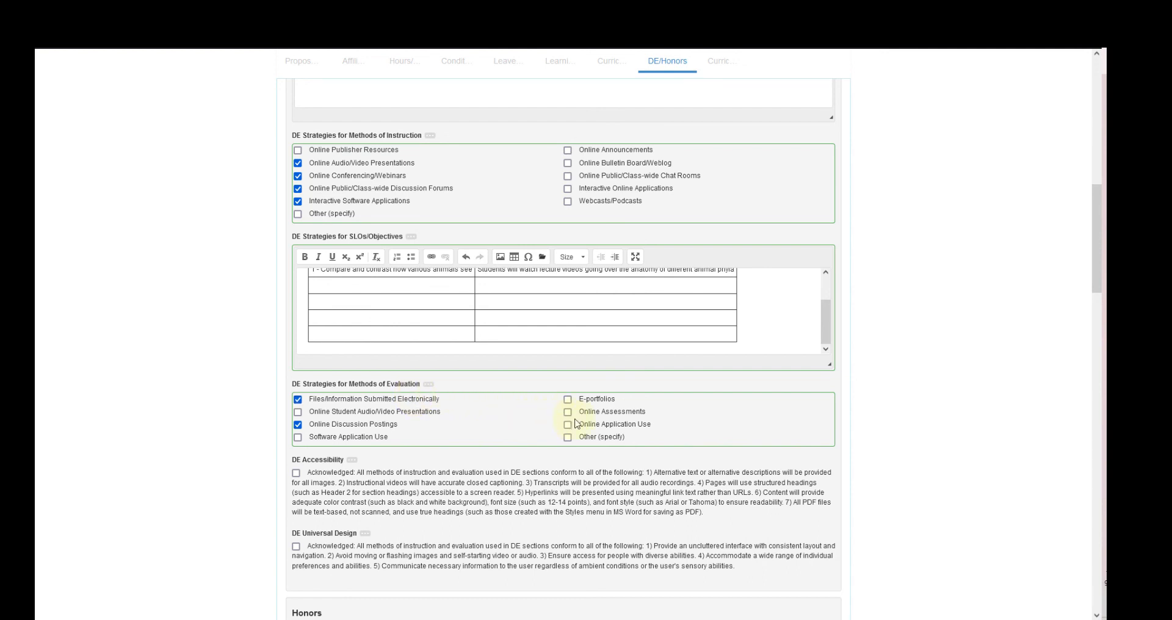
click(595, 415)
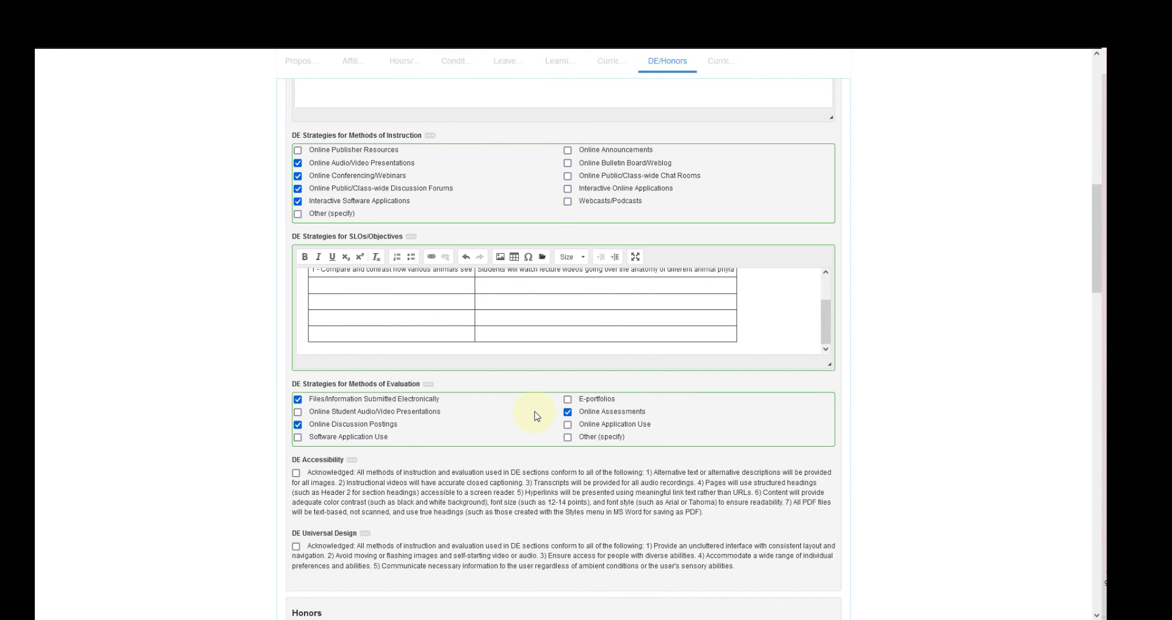
click(567, 437)
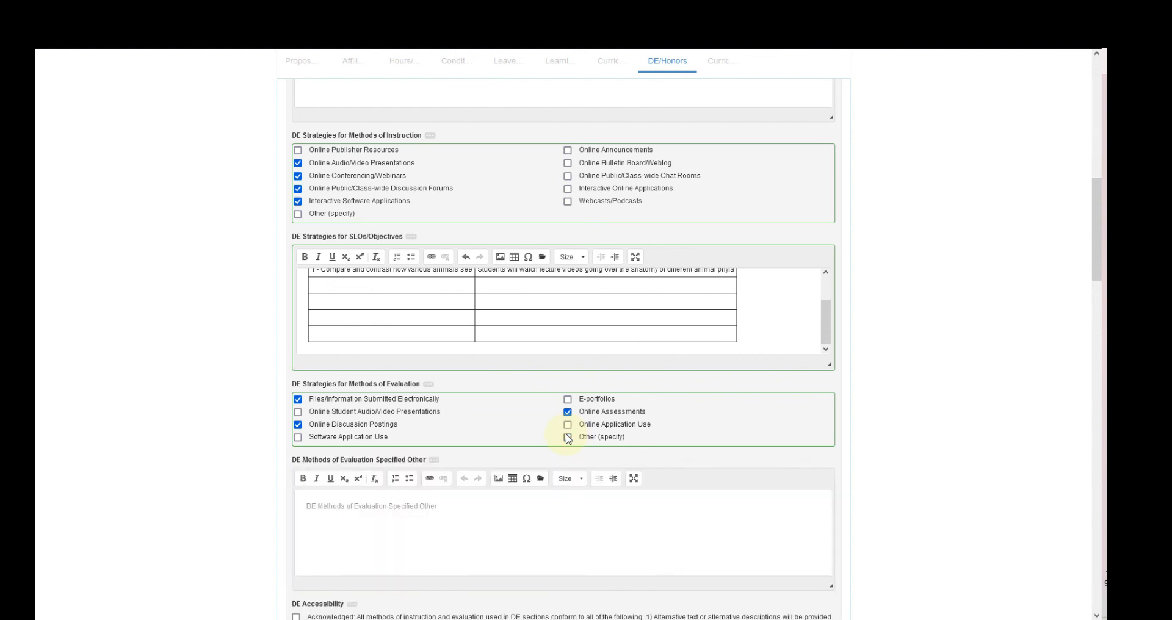
click(567, 437)
Acknowledge the DE Accessibility and DE Universal Design statements and set the Honors-Eligible Section Status to Not applicable.
scroll(499, 429, down, 2)
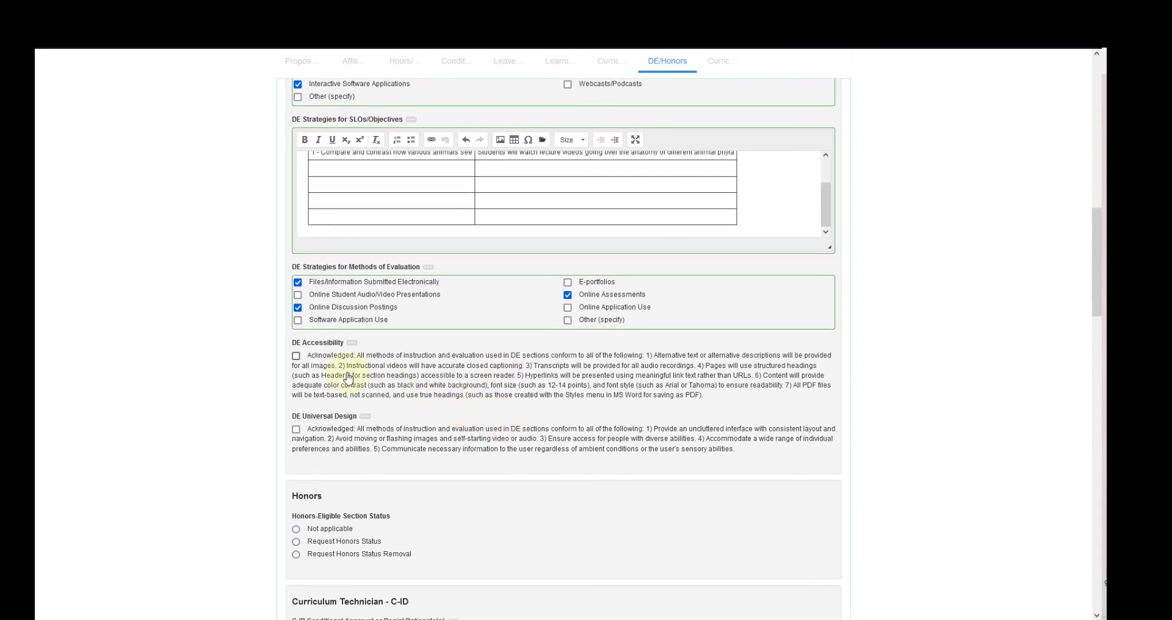
click(296, 356)
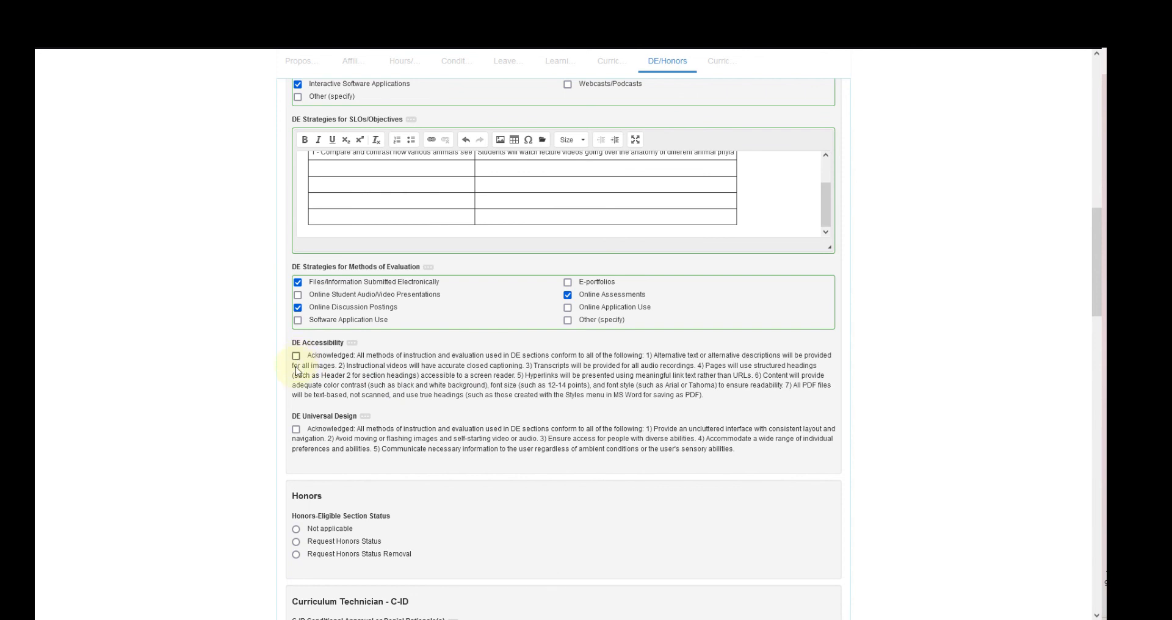
click(296, 433)
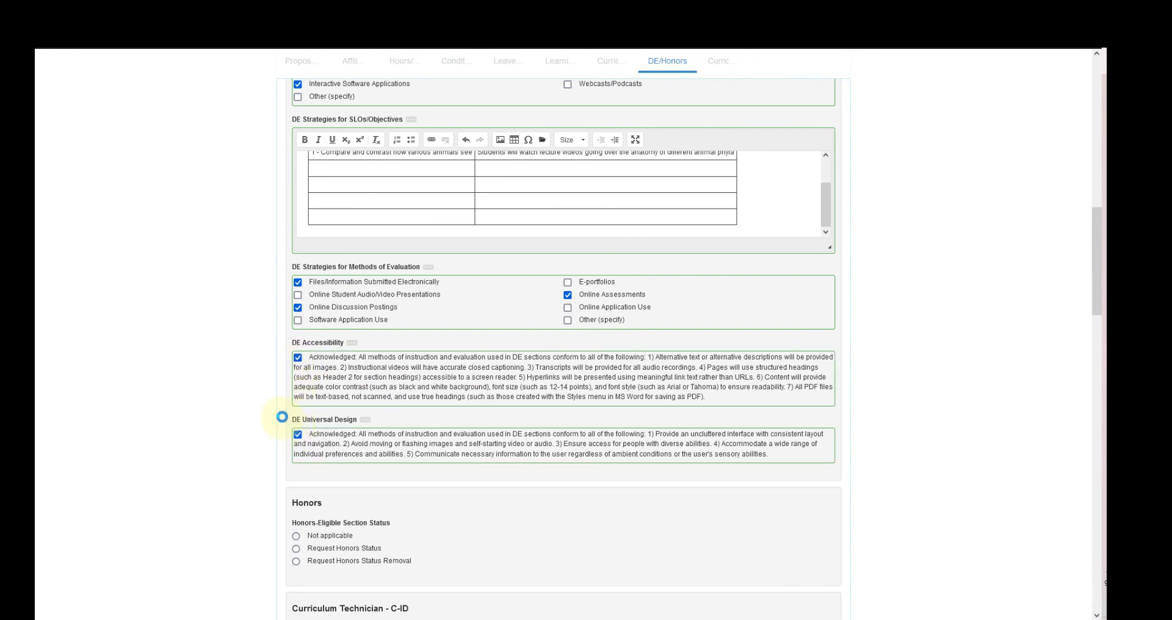
scroll(281, 416, down, 3)
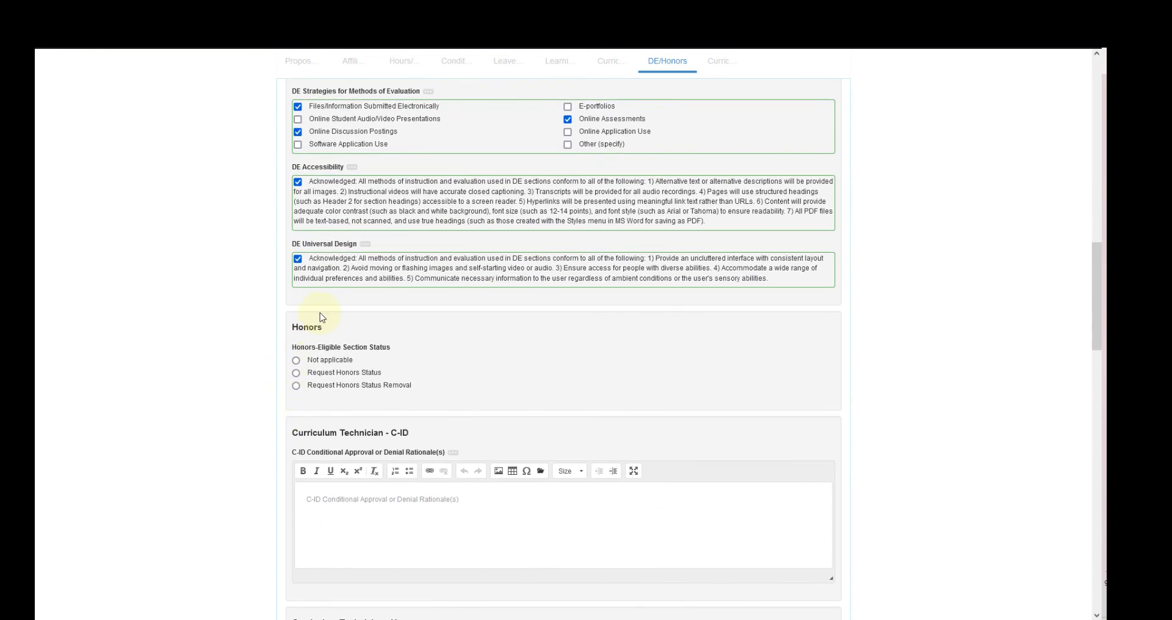
click(296, 360)
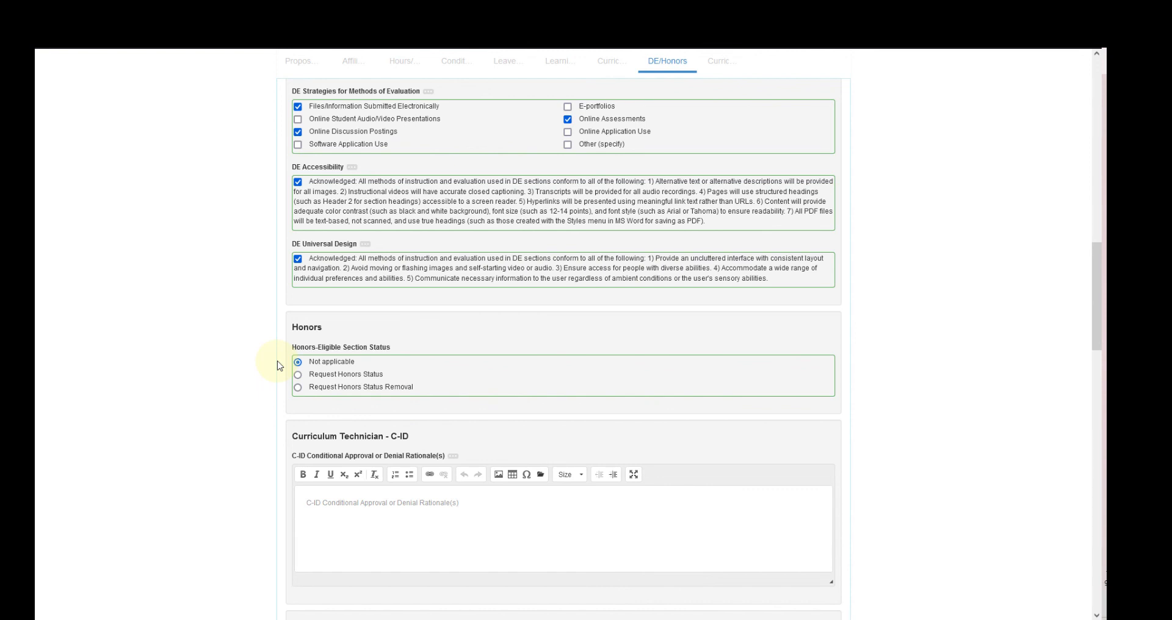
Clear the Content Review and Statistical Validation choice for the COE Validation Level of Scrutiny.
scroll(278, 366, down, 5)
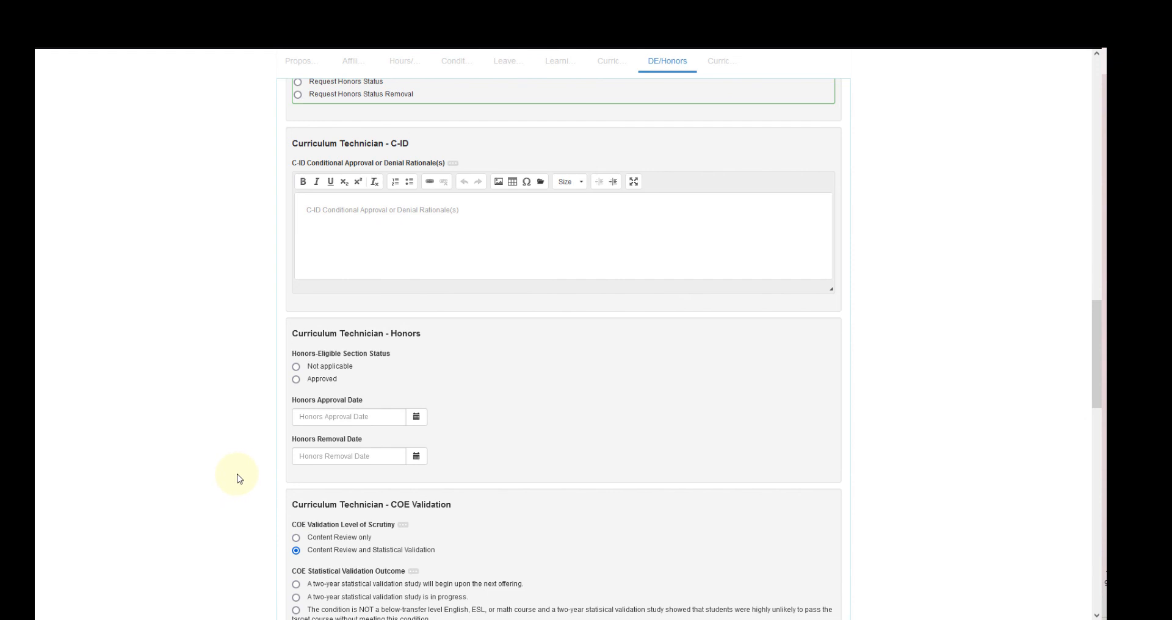
scroll(238, 478, down, 6)
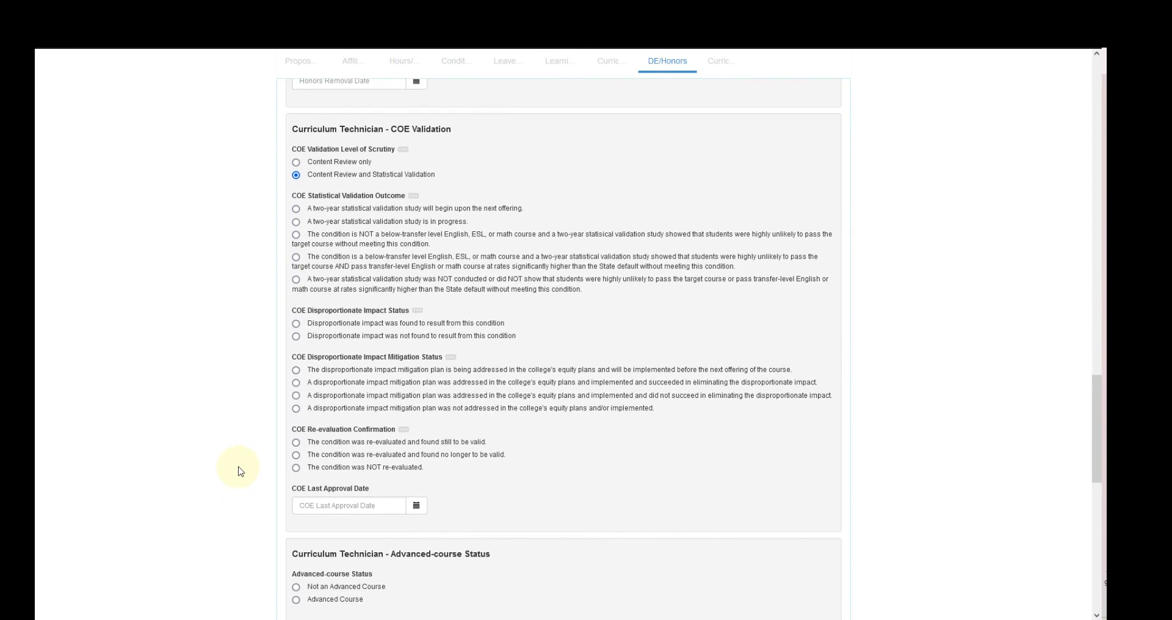
scroll(239, 471, down, 2)
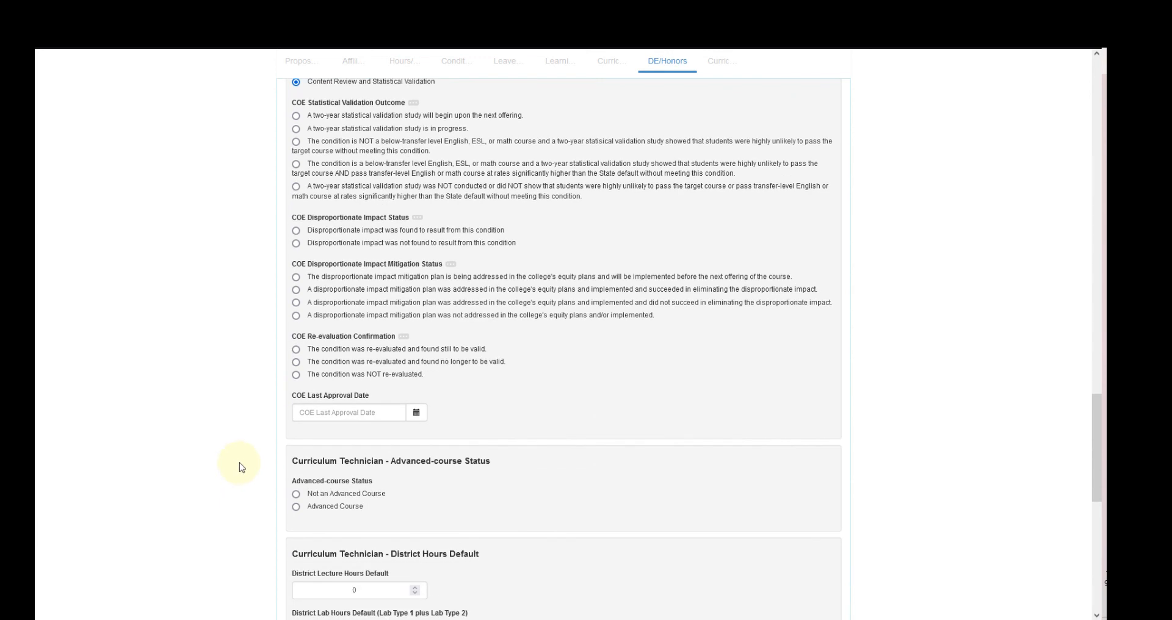
scroll(242, 467, up, 2)
click(298, 200)
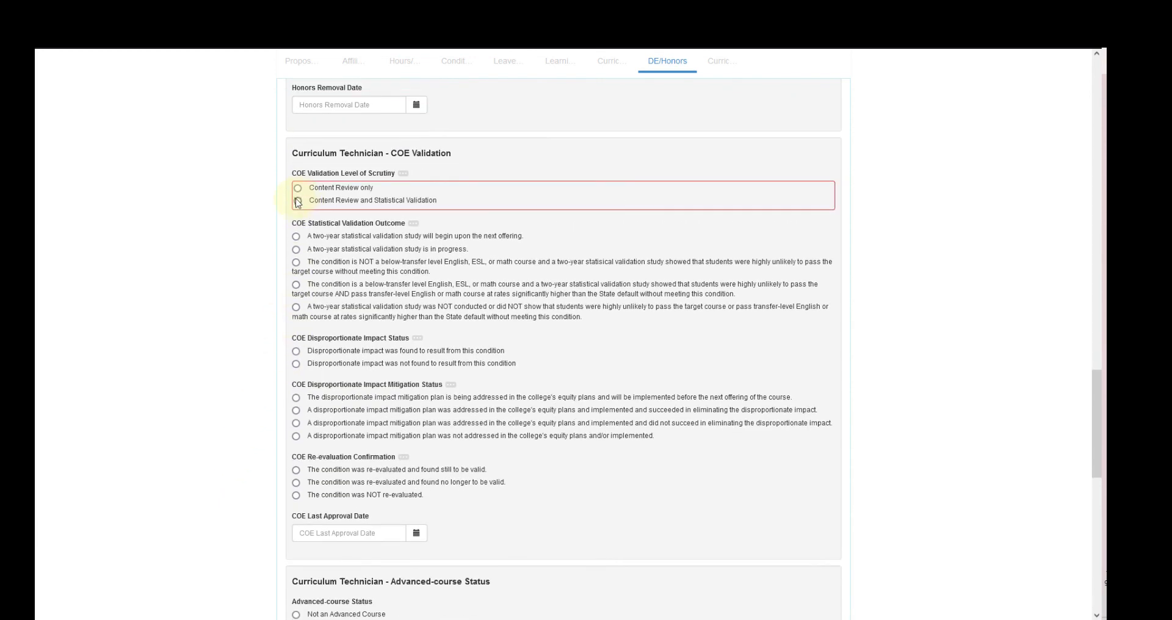
Set the Funding Agency Category (CB23) to Y - Not Applicable.
scroll(280, 254, down, 5)
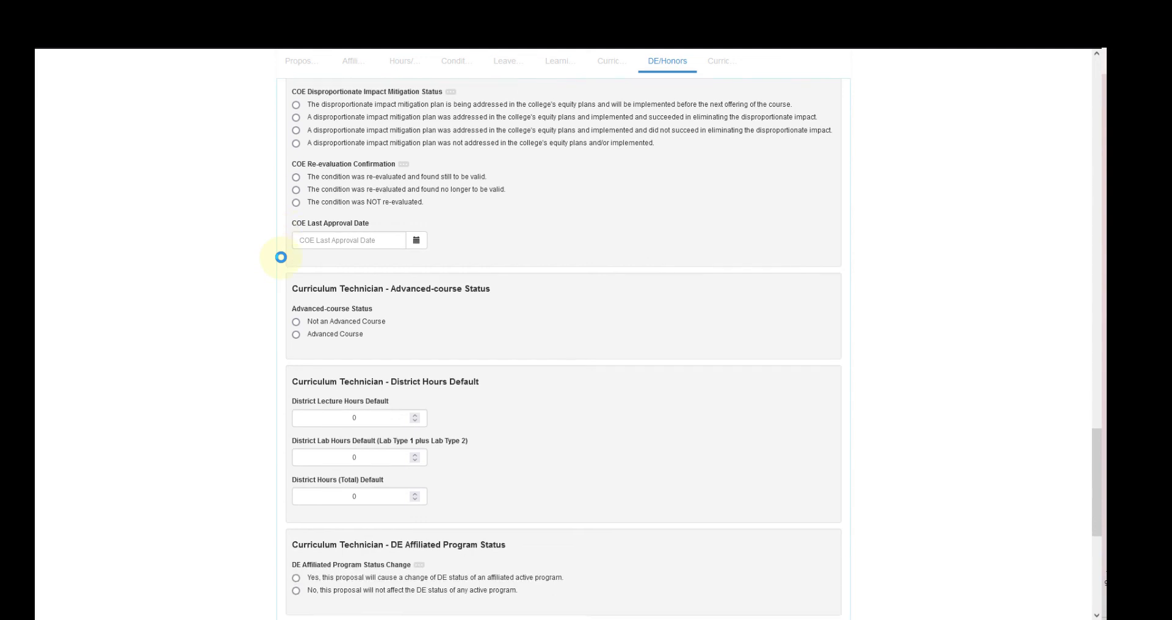
scroll(281, 257, down, 3)
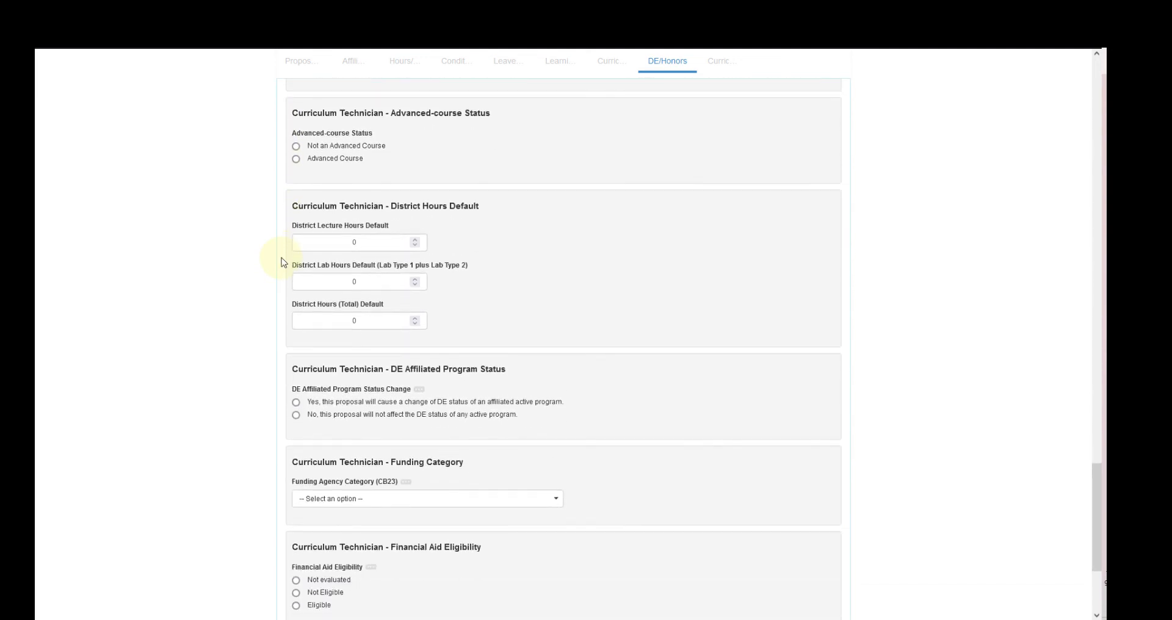
scroll(281, 258, down, 1)
scroll(281, 258, down, 1)
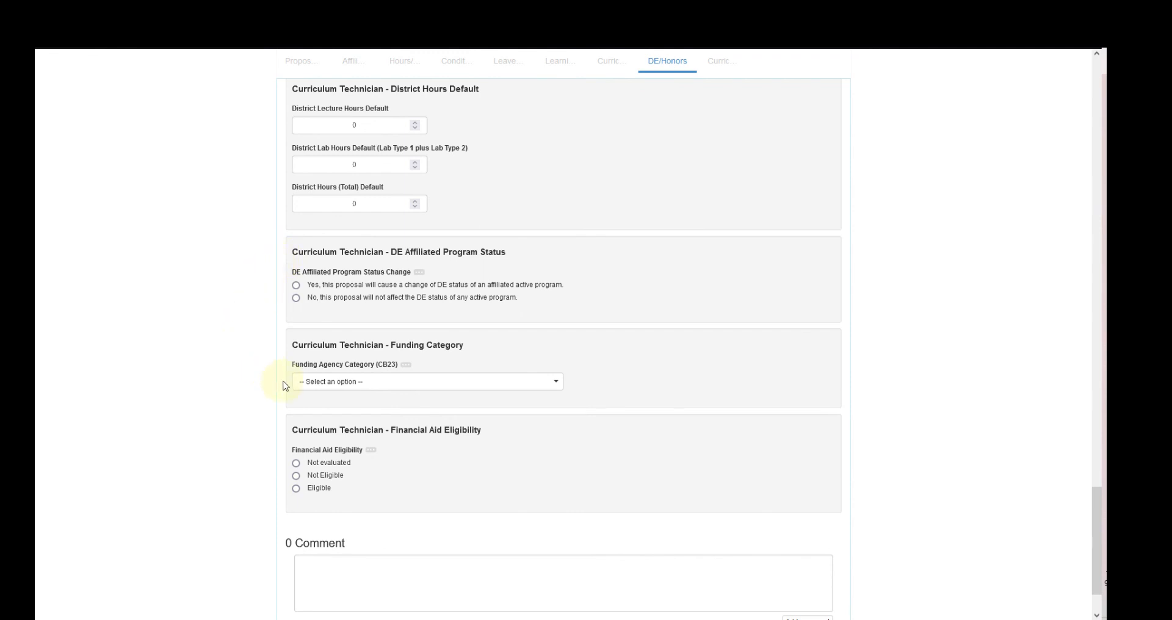
click(305, 383)
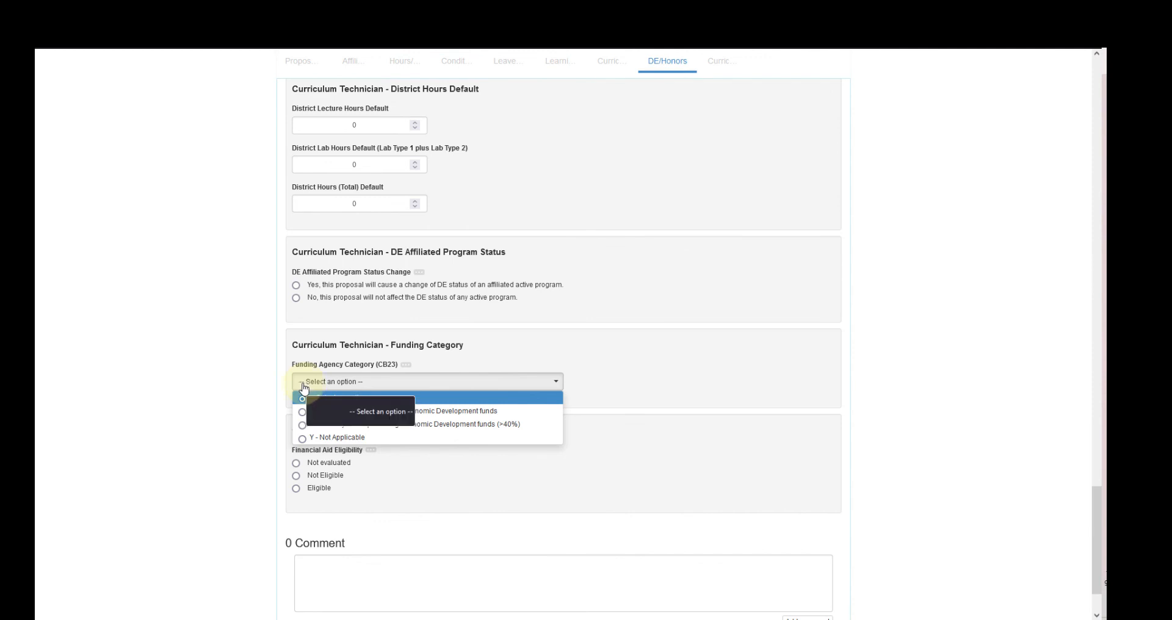
click(306, 438)
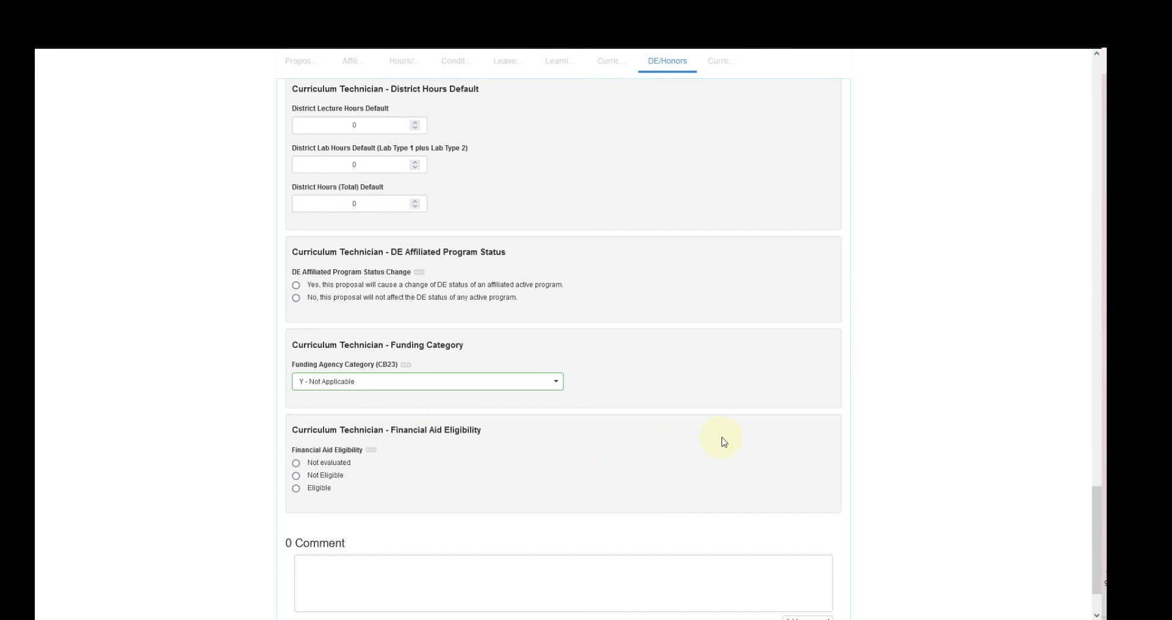
Go to the Curriculum Technician section, review its codes, dates and articulation fields, and validate the course proposal.
scroll(722, 440, up, 20)
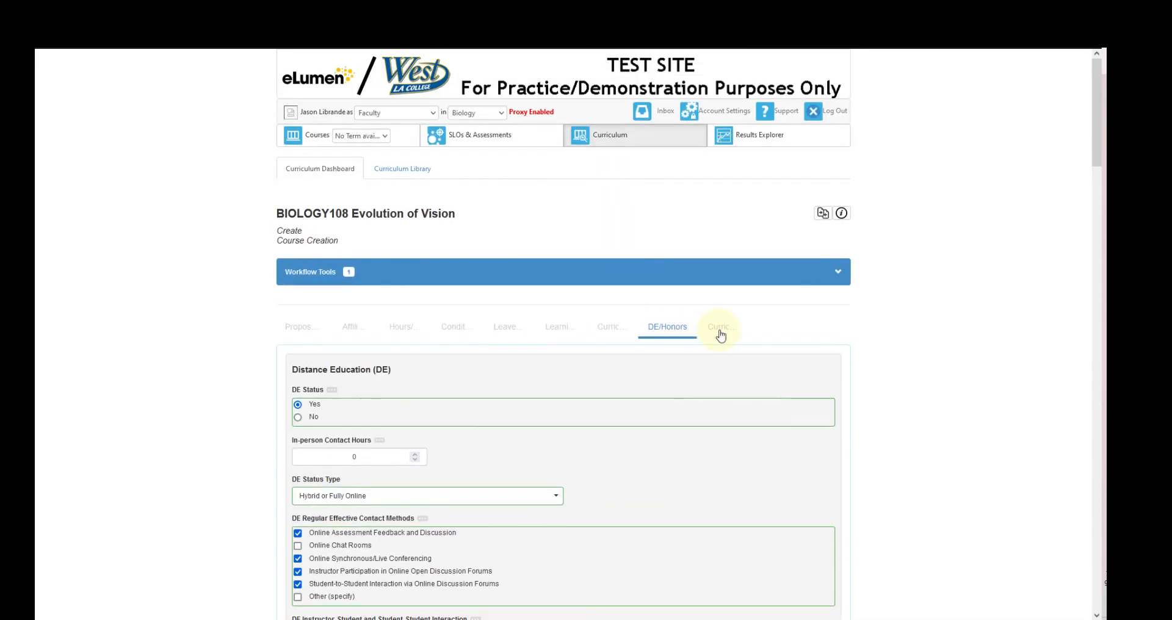
click(720, 334)
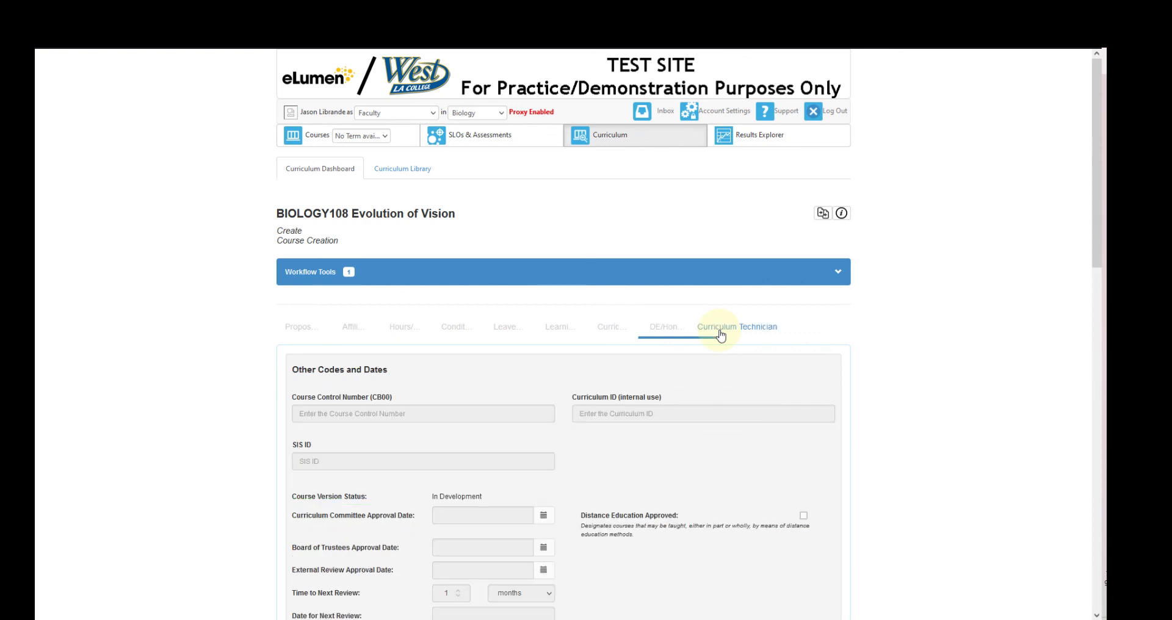
scroll(722, 361, down, 2)
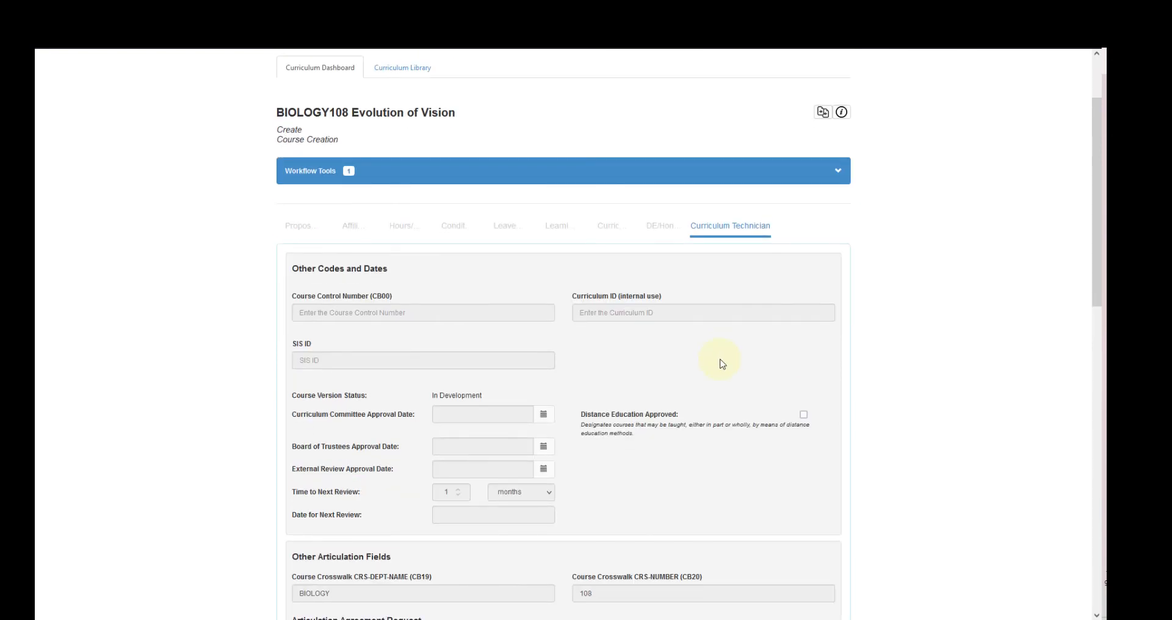
scroll(722, 364, down, 2)
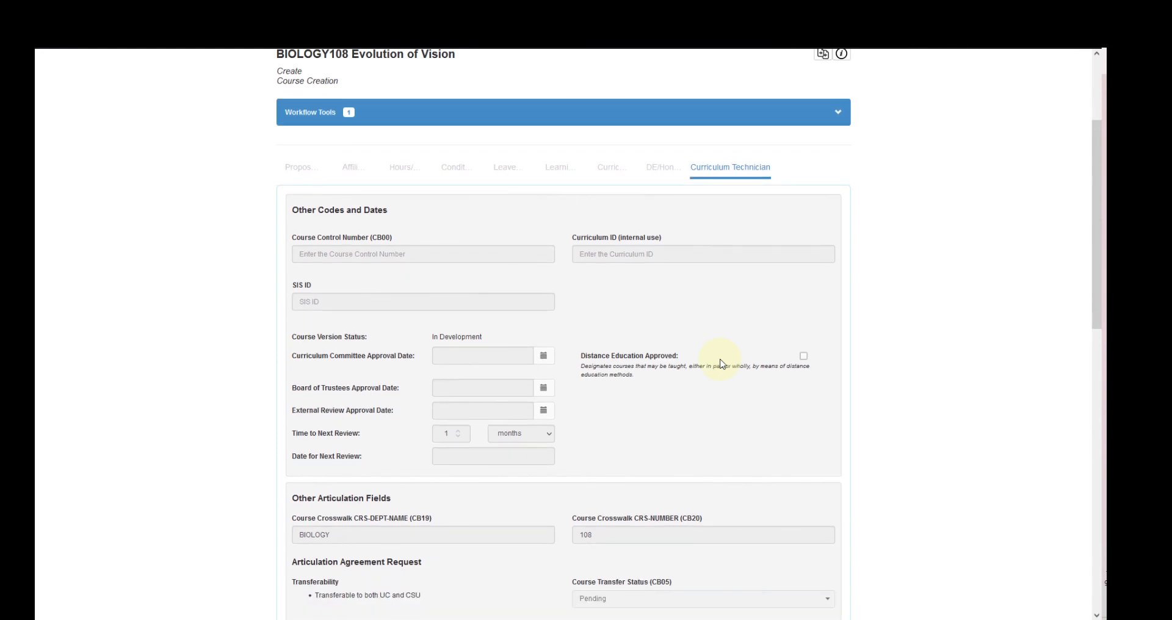
scroll(722, 364, down, 2)
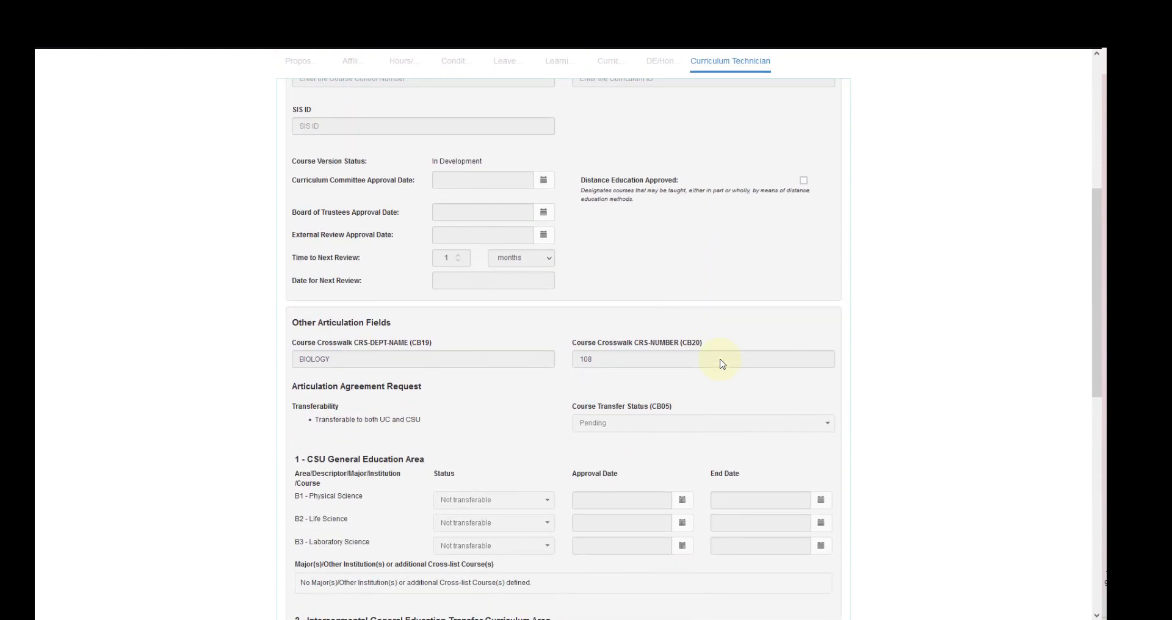
scroll(722, 364, down, 8)
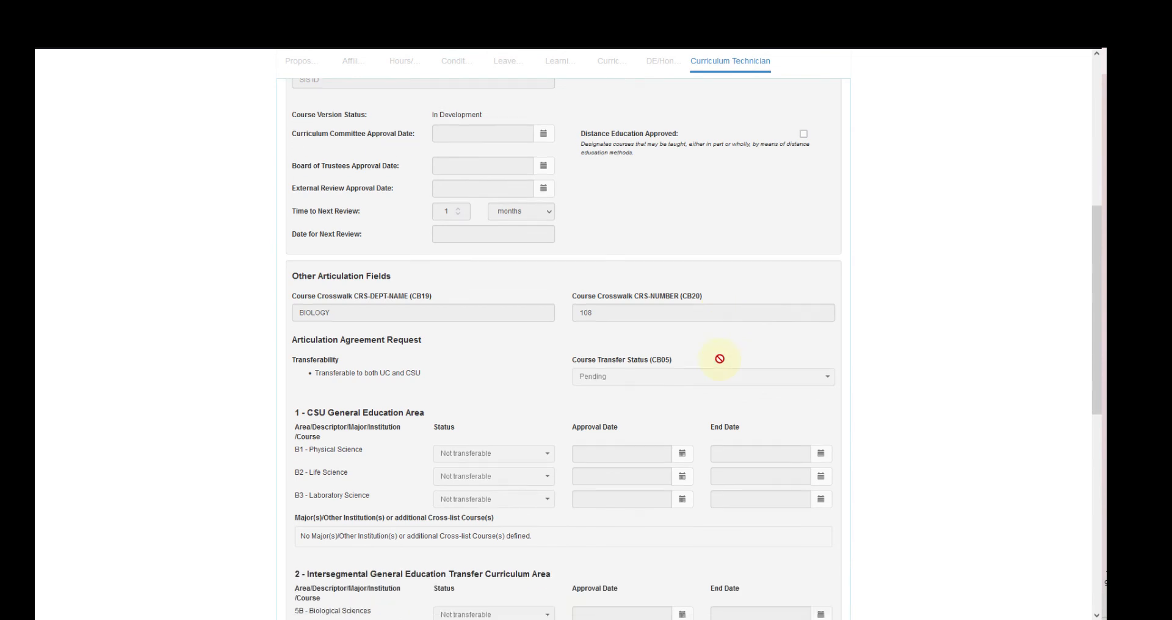
scroll(722, 363, down, 2)
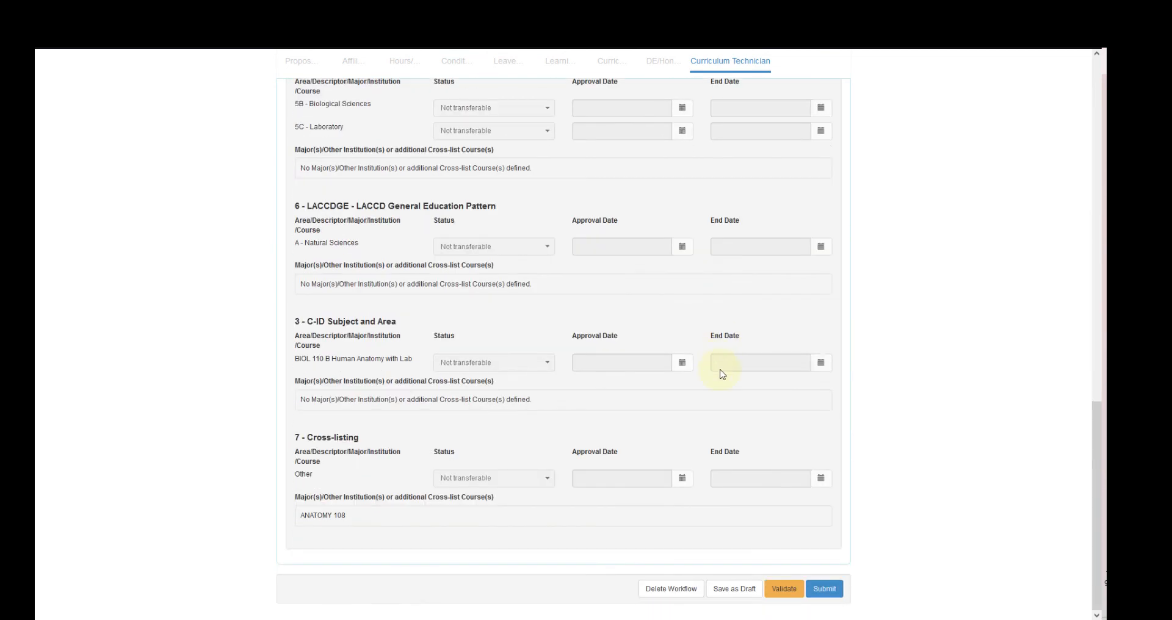
click(789, 589)
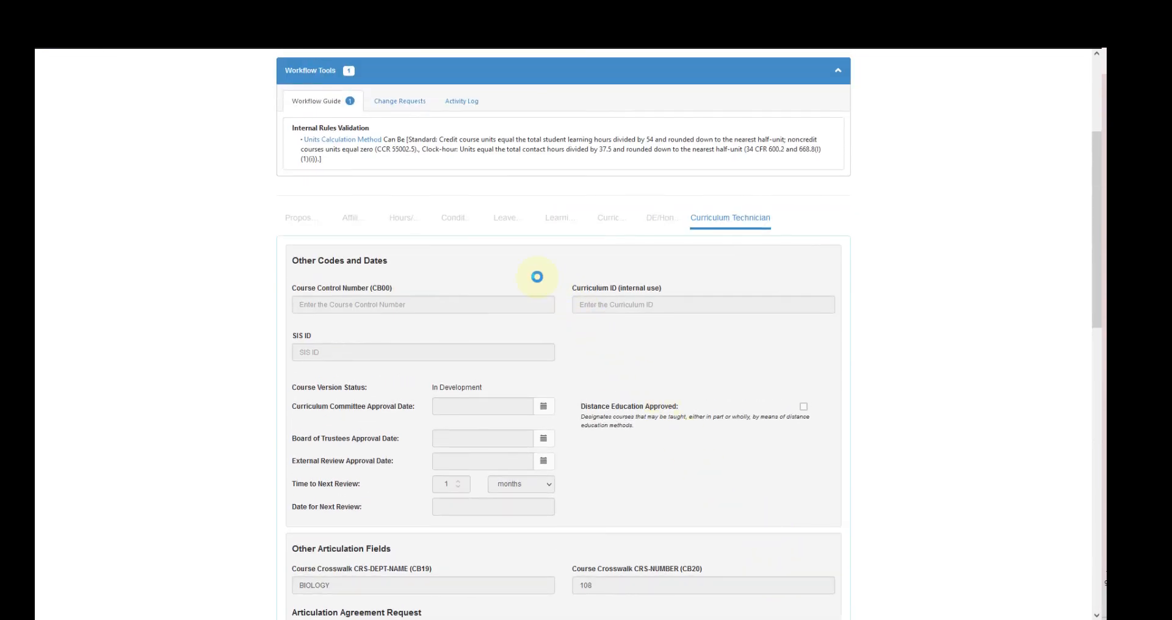
Resolve the flagged Hours/Units issue by setting the Units Calculation Method to Standard, and set To Be Arranged (TBA) to No.
click(354, 142)
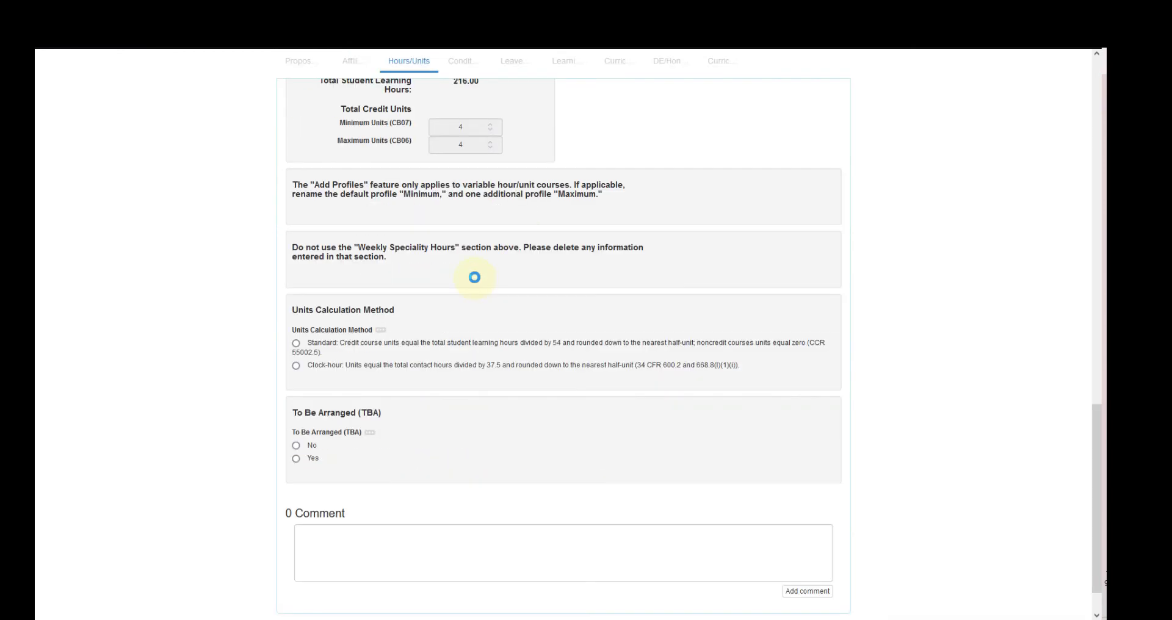
scroll(476, 278, down, 1)
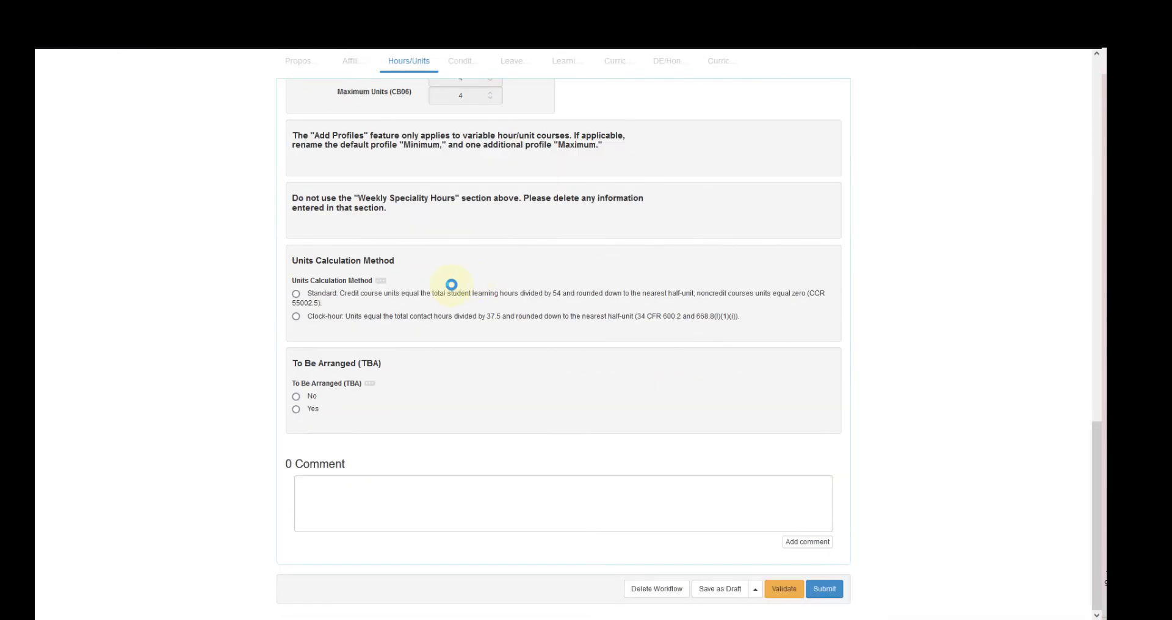
click(297, 294)
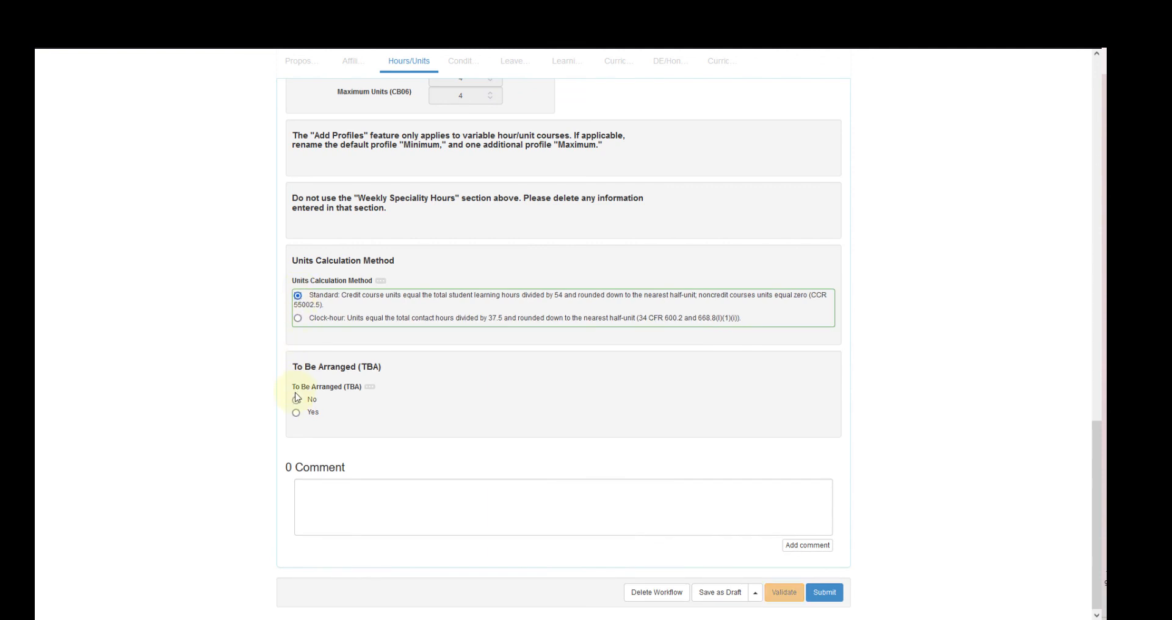
scroll(296, 390, up, 1)
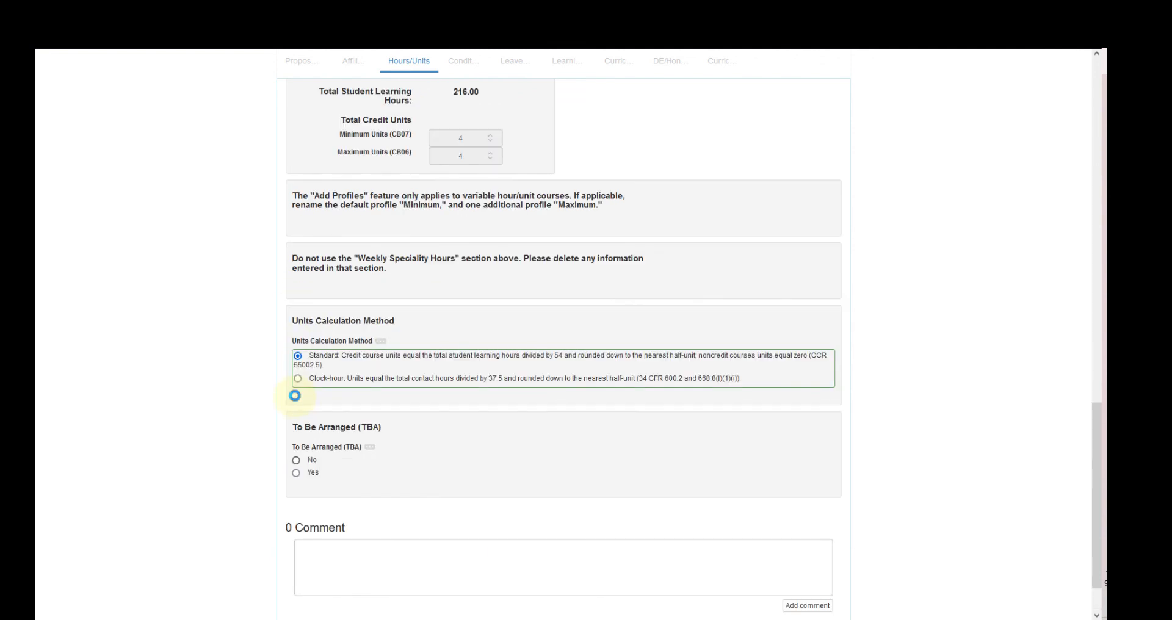
click(296, 461)
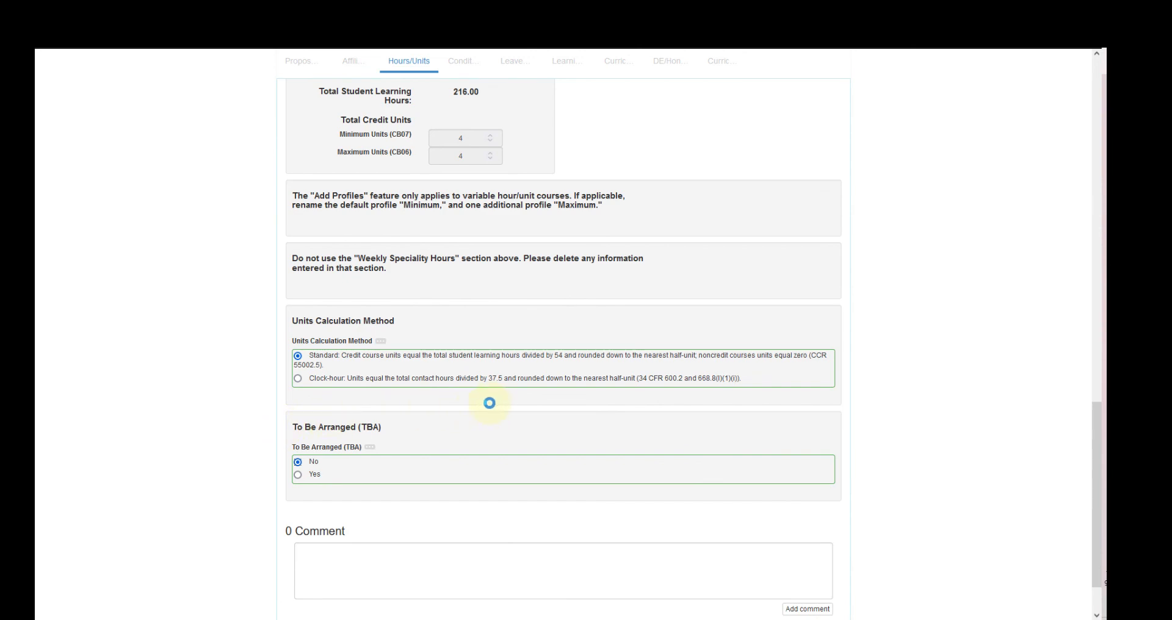
Check the Workflow Guide for remaining issues and submit the BIOLOGY108 proposal to the Division Review stage.
scroll(625, 418, up, 15)
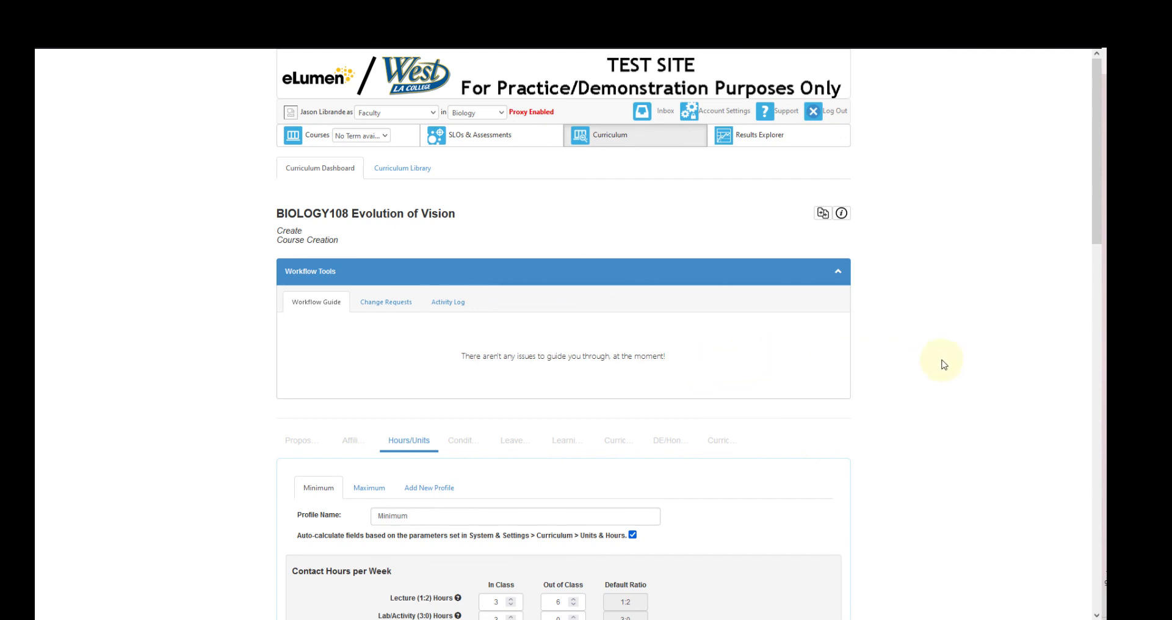
scroll(967, 374, down, 3)
scroll(967, 374, down, 14)
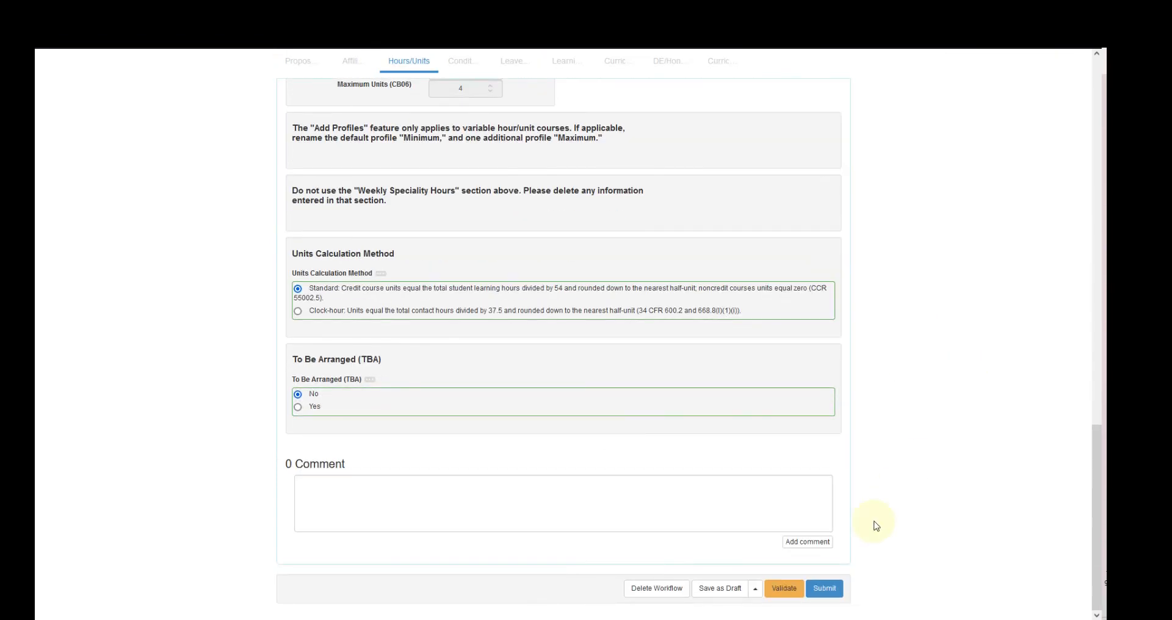
click(836, 588)
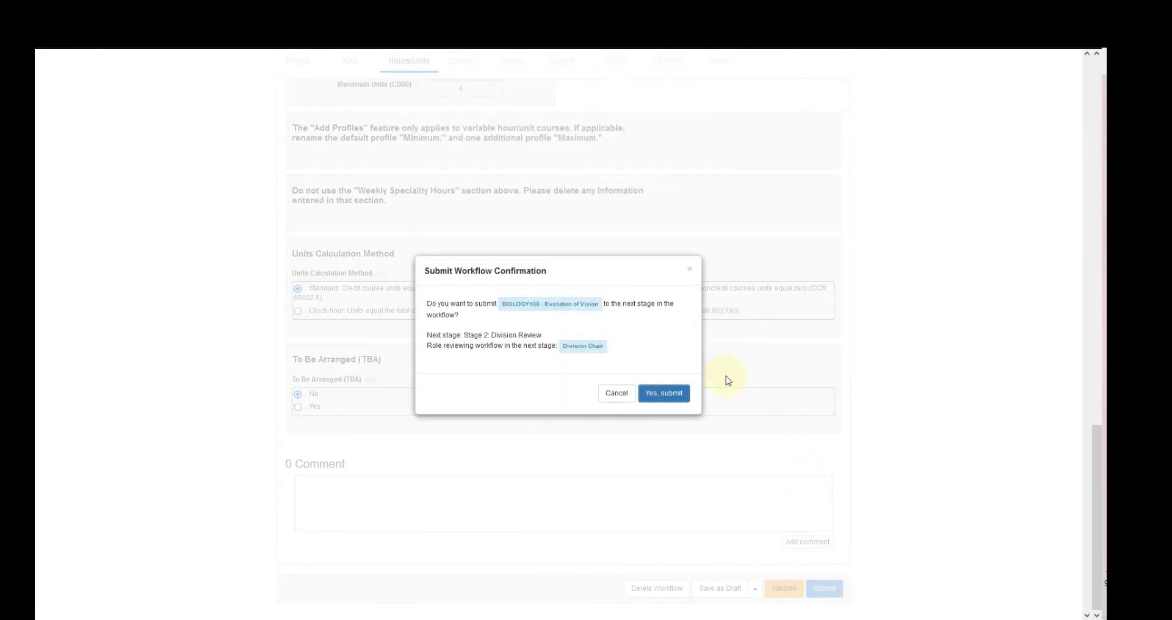